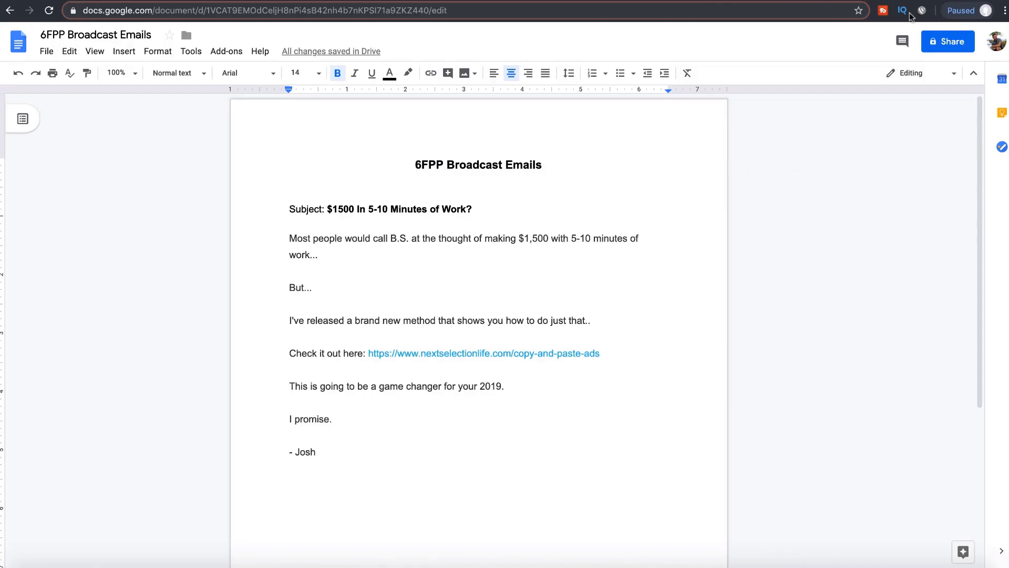
# Step: Switch between the Kartra pages list and the broadcast email draft, ending on Kartra's My Pages
pyautogui.hotkey('ctrl', 'Tab')
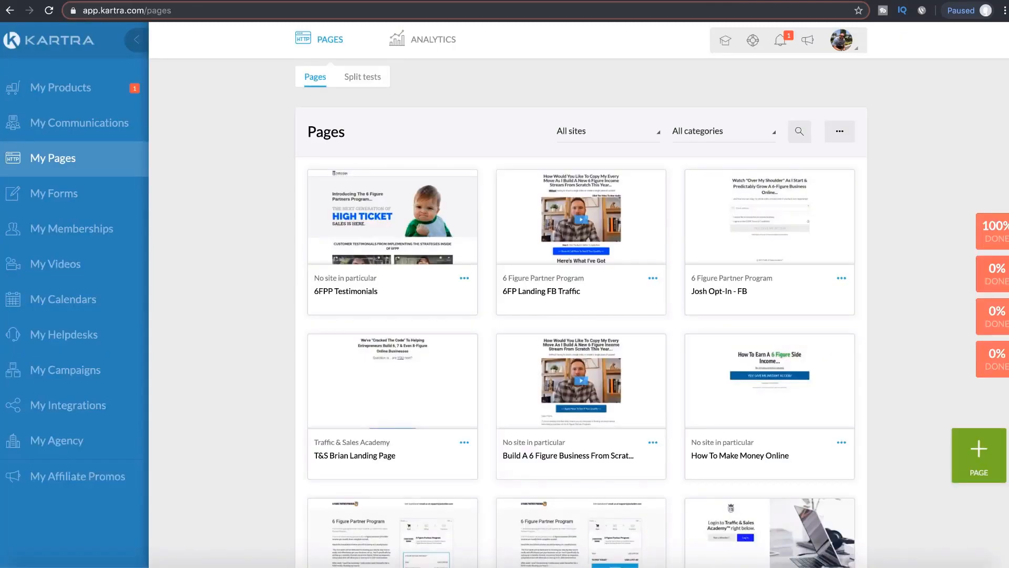
pyautogui.hotkey('ctrl', 'shift', 'Tab')
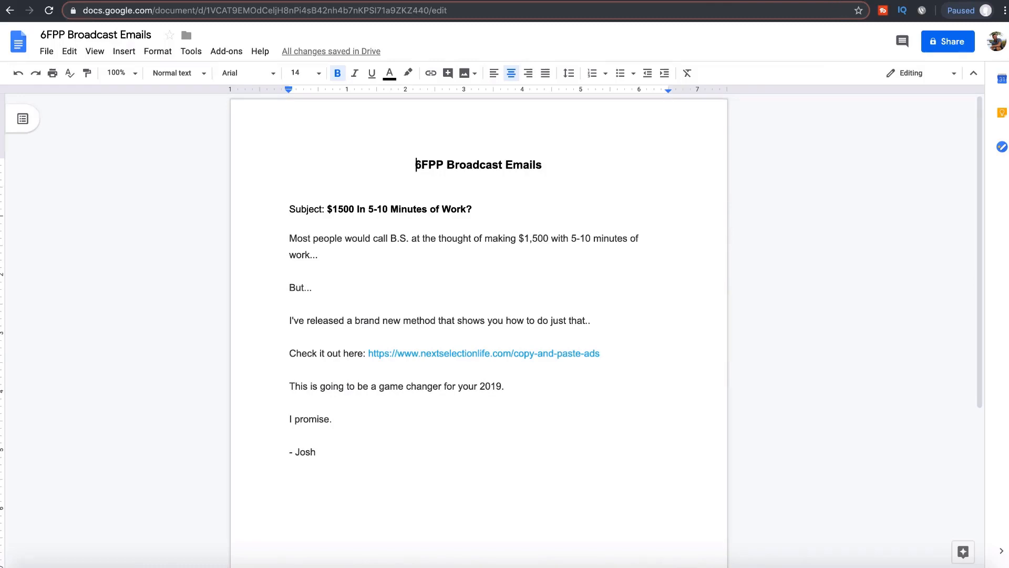
pyautogui.click(837, 0)
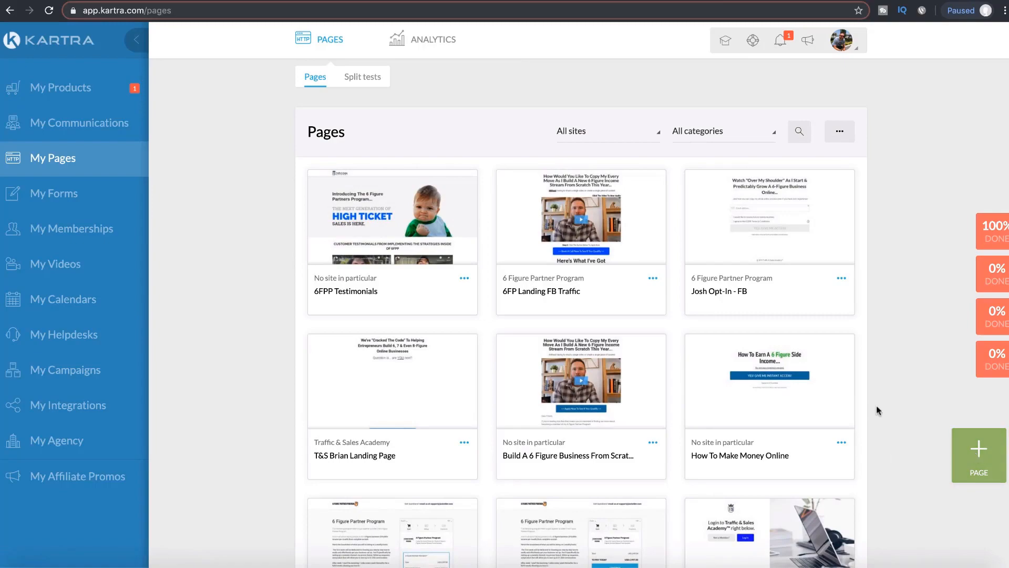
# Step: Start a new page and browse the Video Sales Pages templates, previewing Iaculis
pyautogui.click(974, 457)
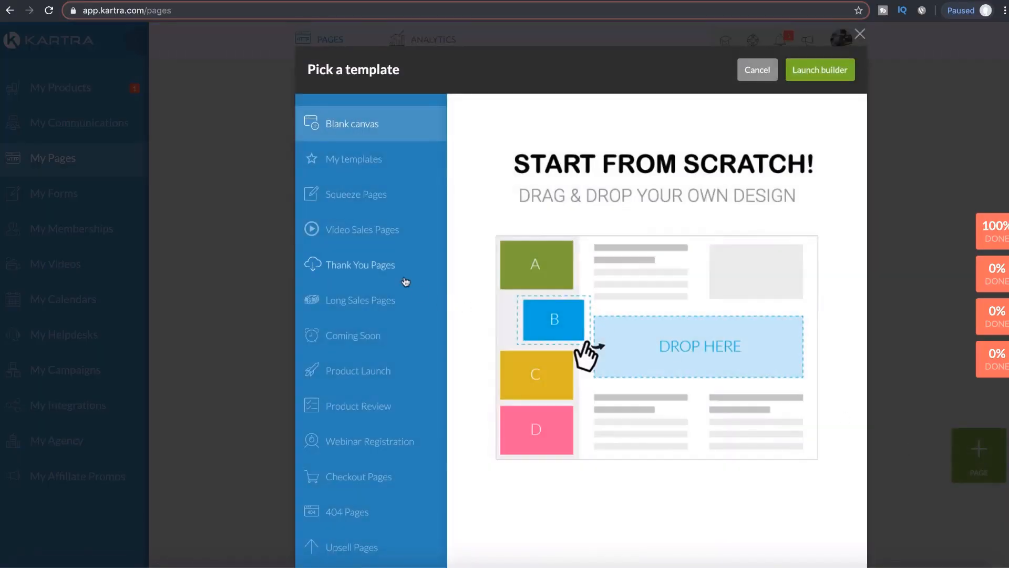
pyautogui.click(374, 238)
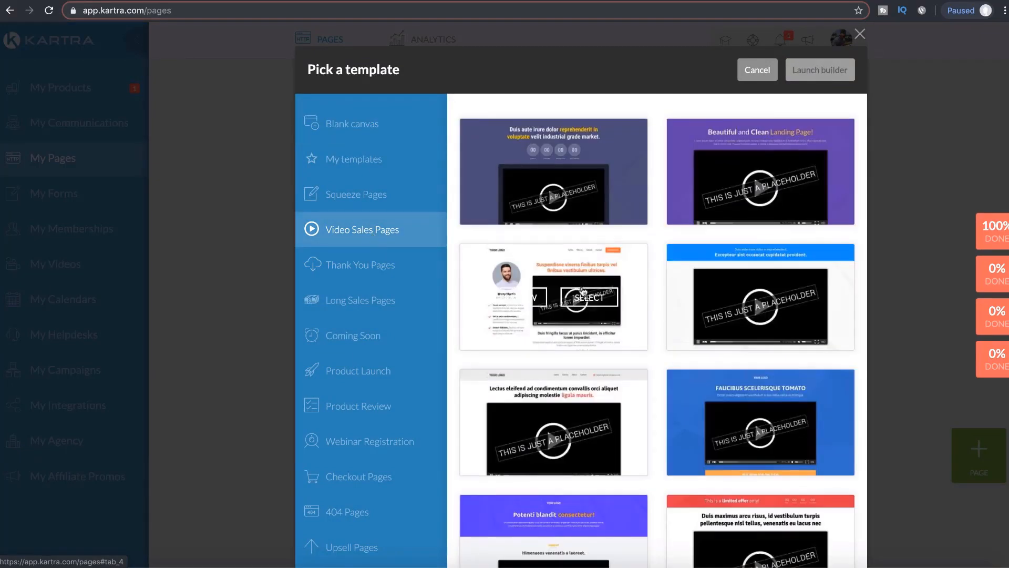
pyautogui.scroll(-5, 675, 394)
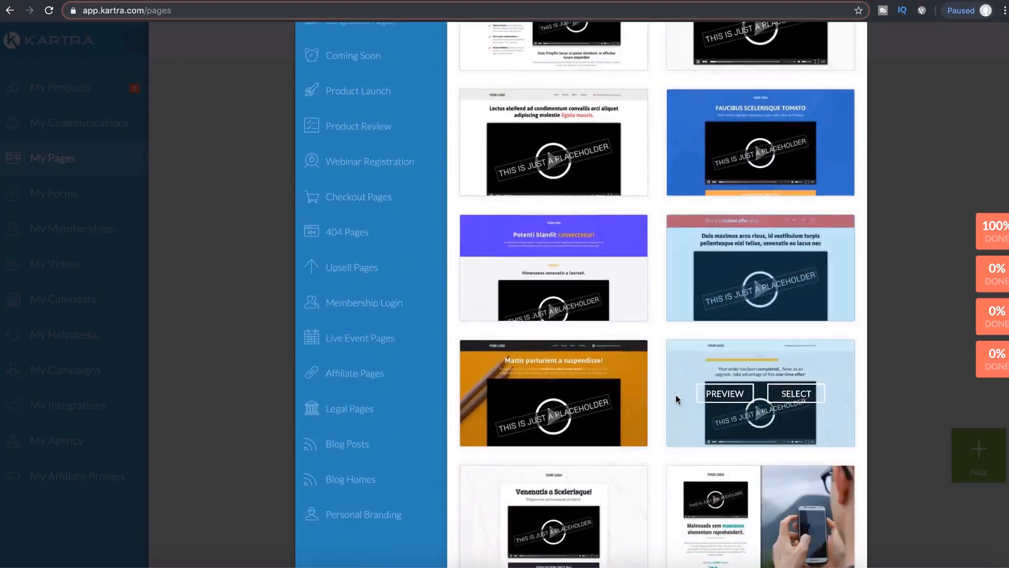
pyautogui.scroll(-1, 676, 394)
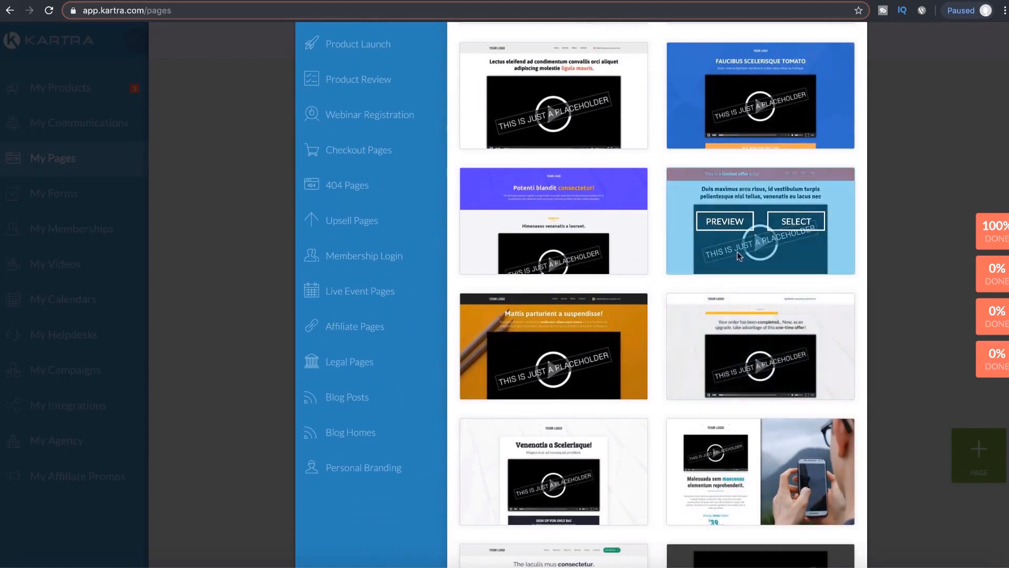
pyautogui.scroll(-3, 693, 342)
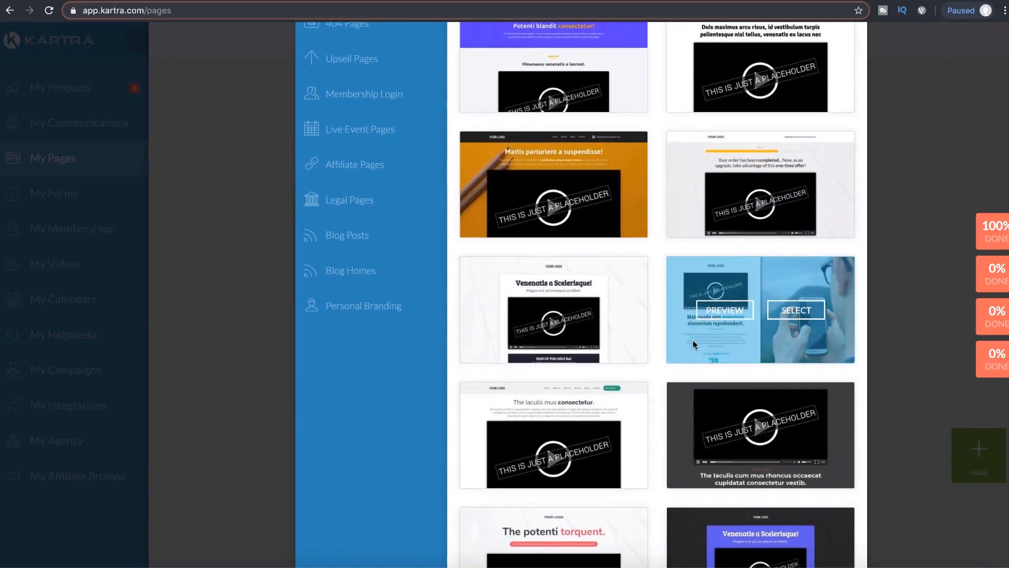
pyautogui.scroll(-2, 692, 341)
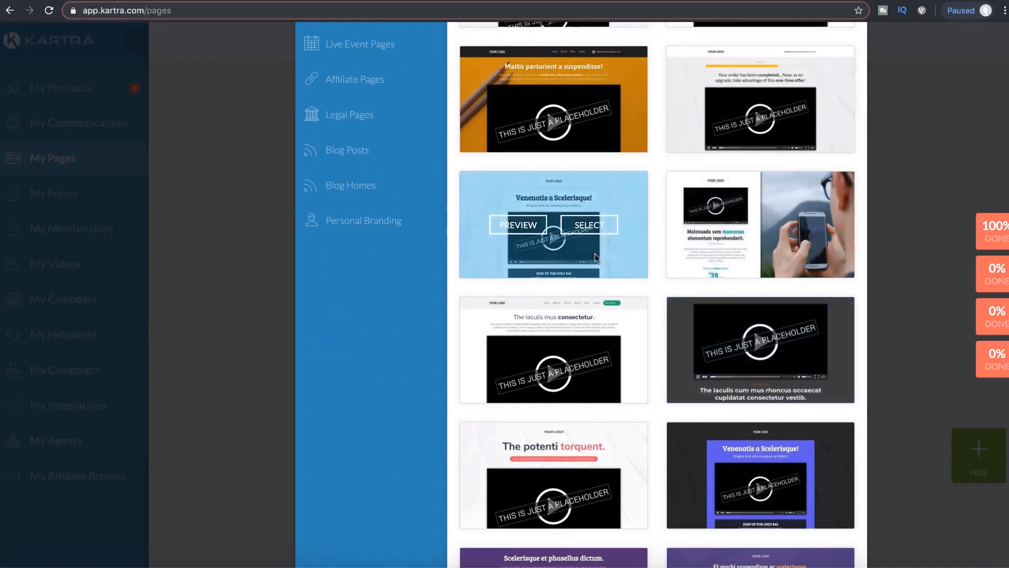
pyautogui.scroll(-1, 558, 371)
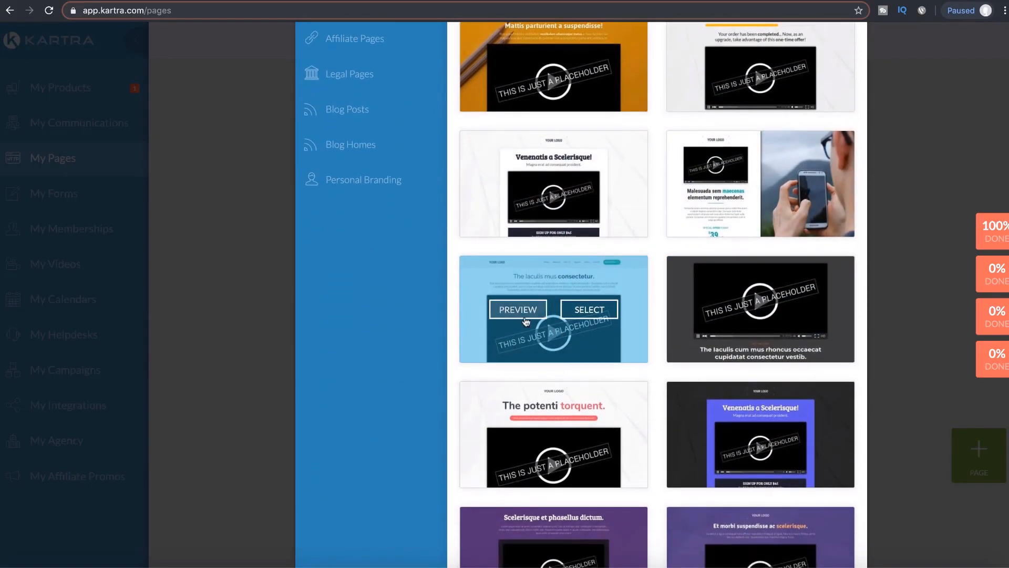
pyautogui.click(522, 310)
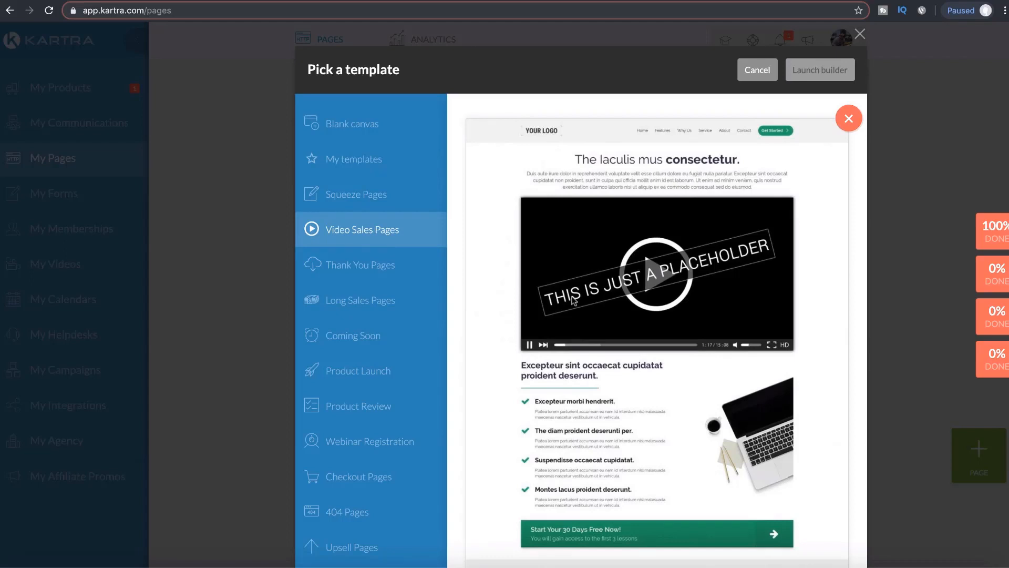
pyautogui.scroll(-1, 573, 300)
pyautogui.click(850, 95)
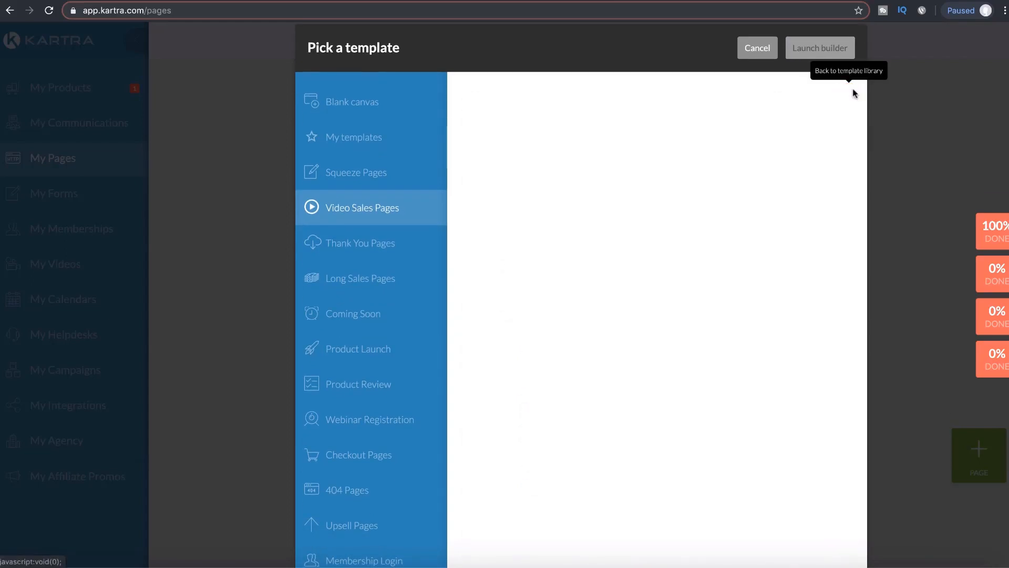
# Step: Try the first video sales template and preview it at full size
pyautogui.moveTo(635, 260)
pyautogui.scroll(1, 635, 260)
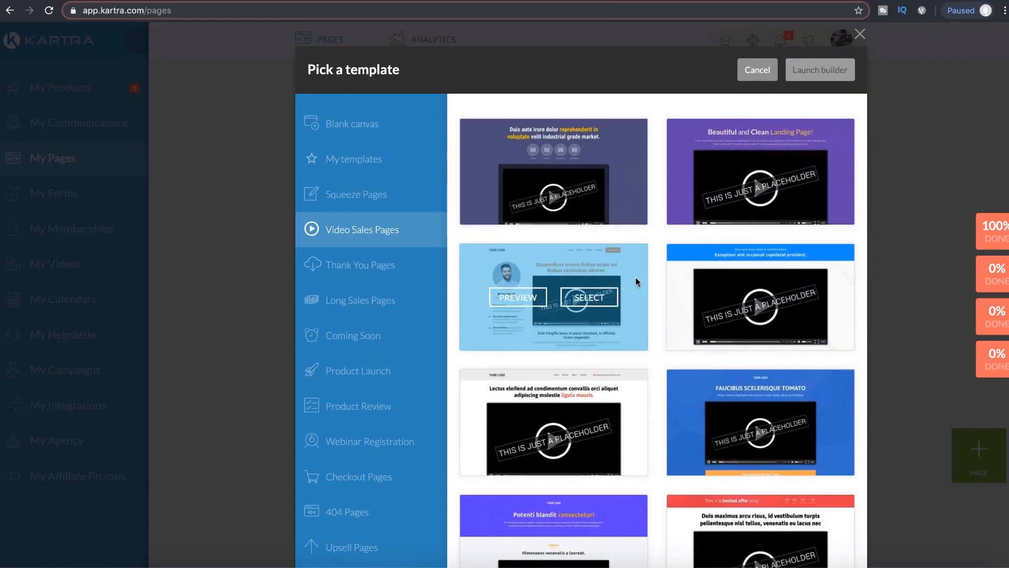
pyautogui.moveTo(578, 176)
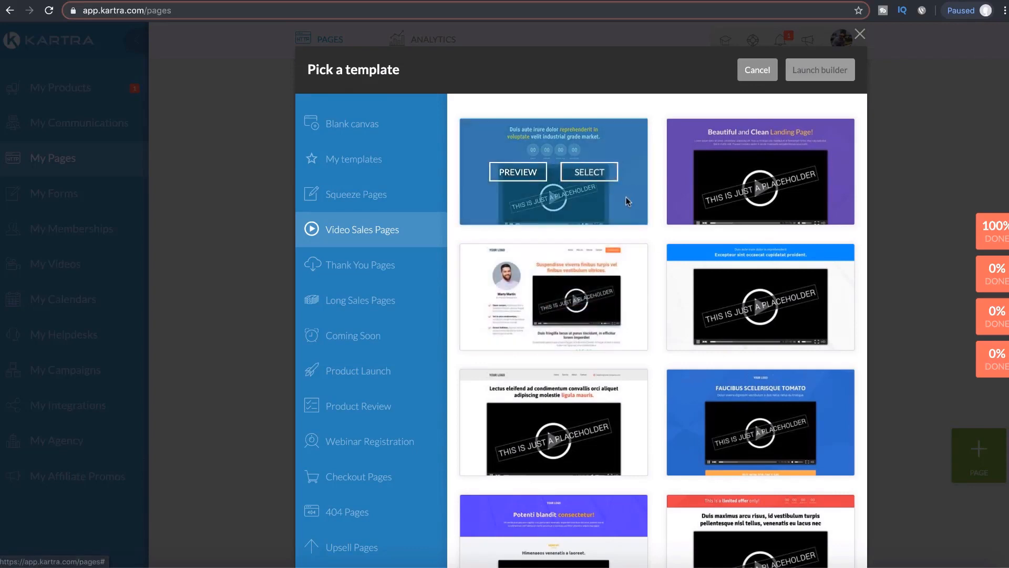
pyautogui.scroll(-5, 626, 201)
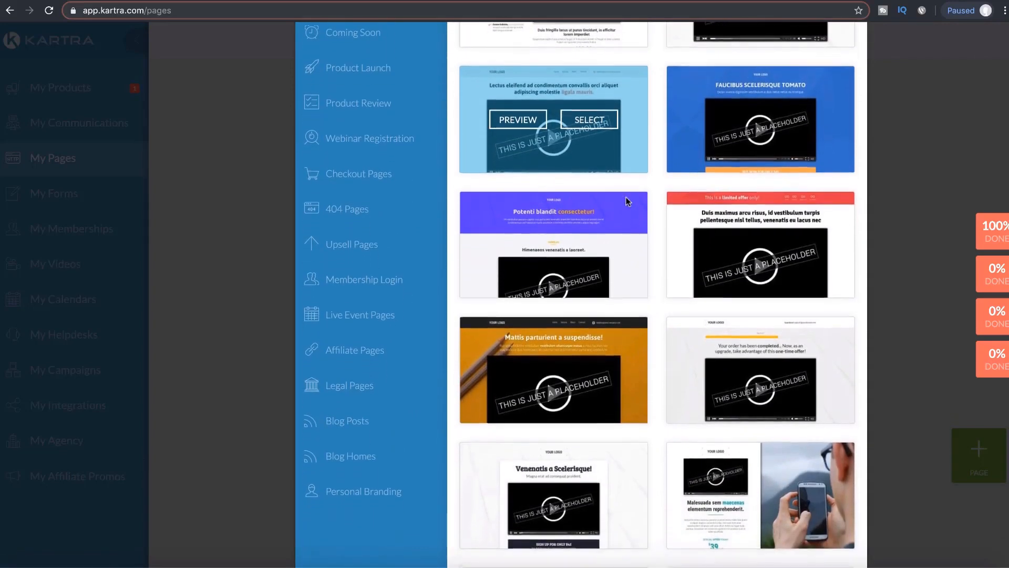
pyautogui.scroll(5, 625, 198)
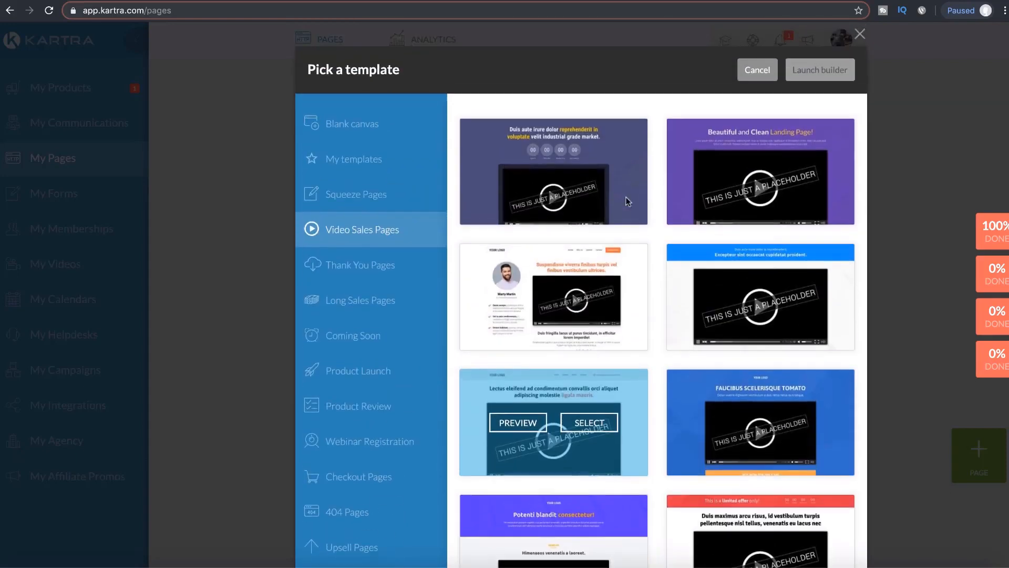
pyautogui.click(594, 173)
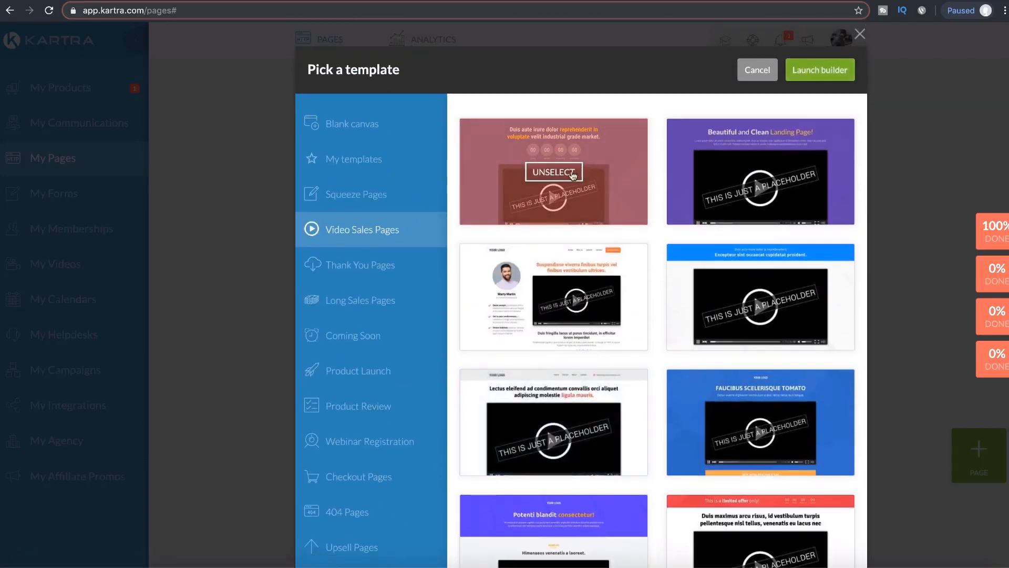
pyautogui.click(572, 174)
pyautogui.click(532, 176)
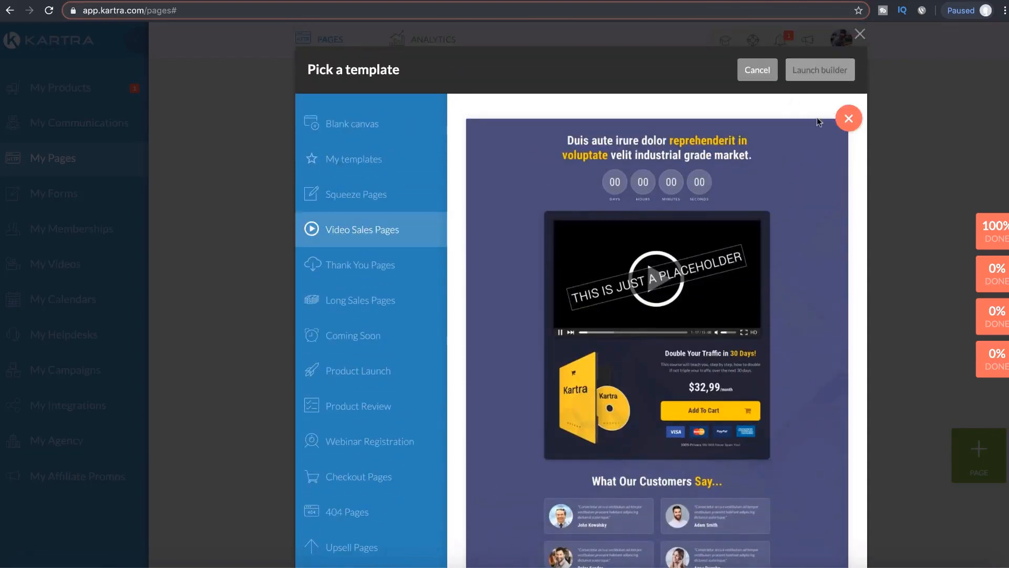
pyautogui.click(847, 119)
# Step: Preview and select the Venenatis template, then launch the builder with it
pyautogui.scroll(-3, 699, 369)
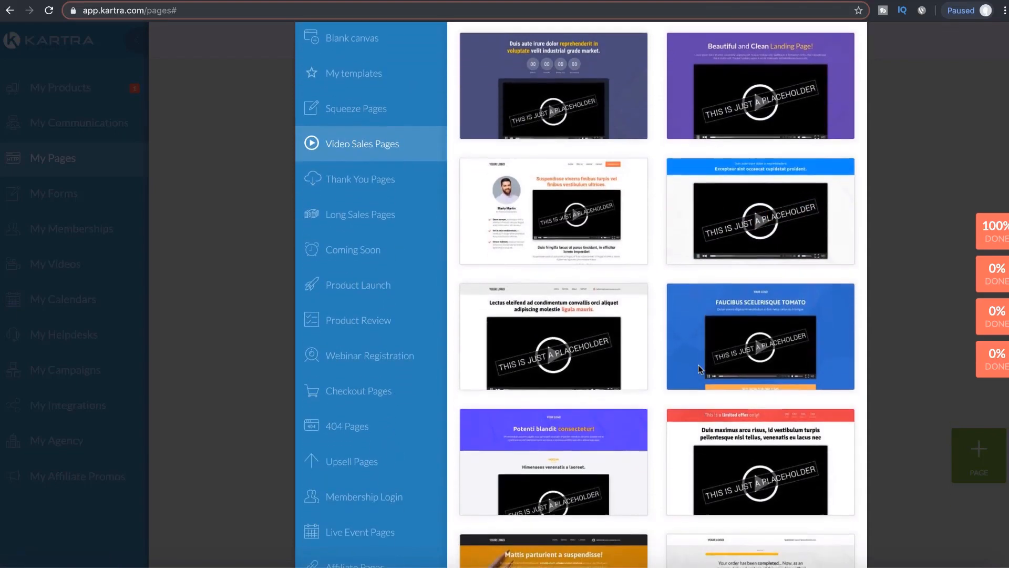
pyautogui.scroll(-10, 699, 369)
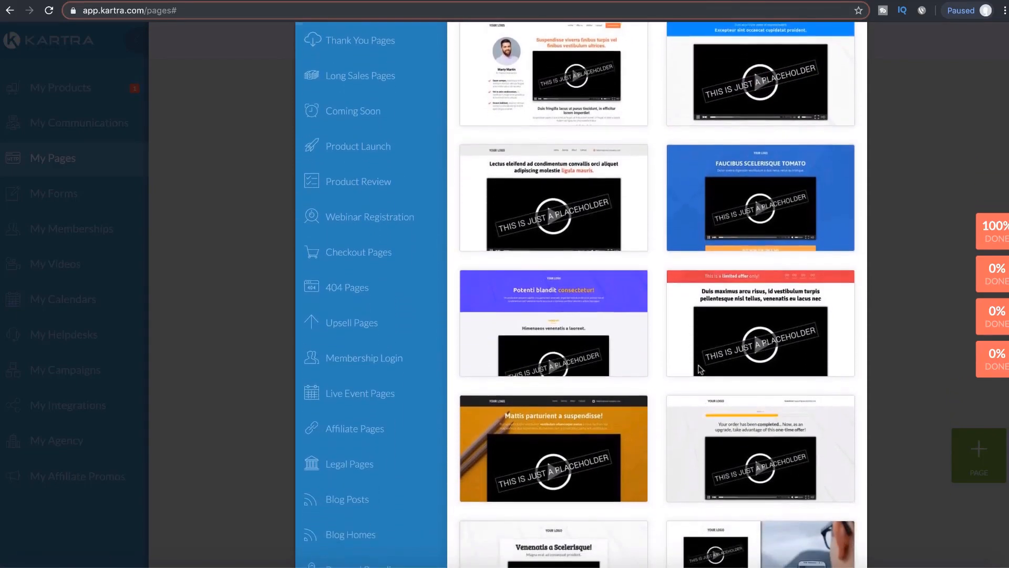
pyautogui.scroll(-2, 699, 369)
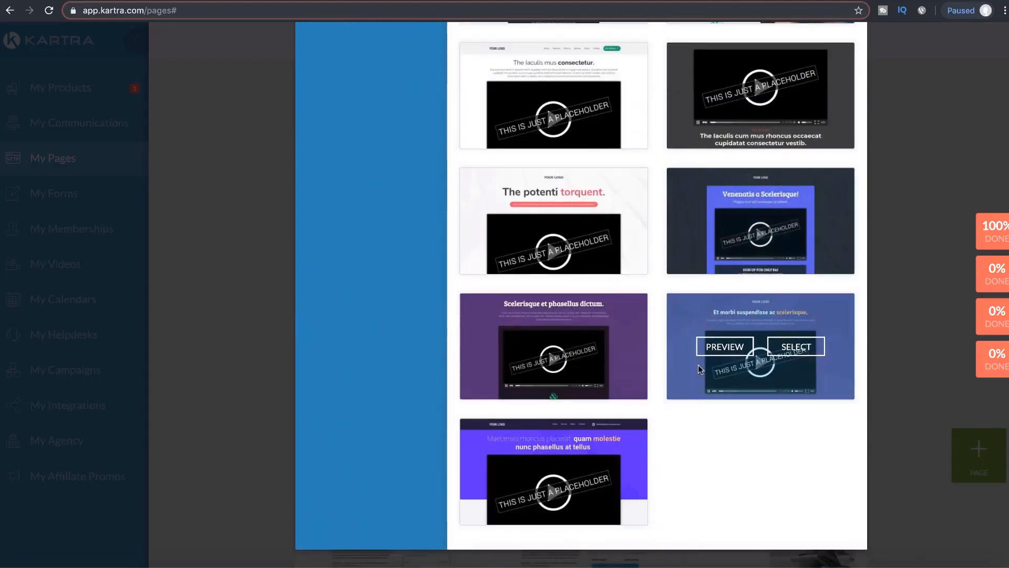
pyautogui.scroll(4, 699, 370)
pyautogui.scroll(3, 700, 369)
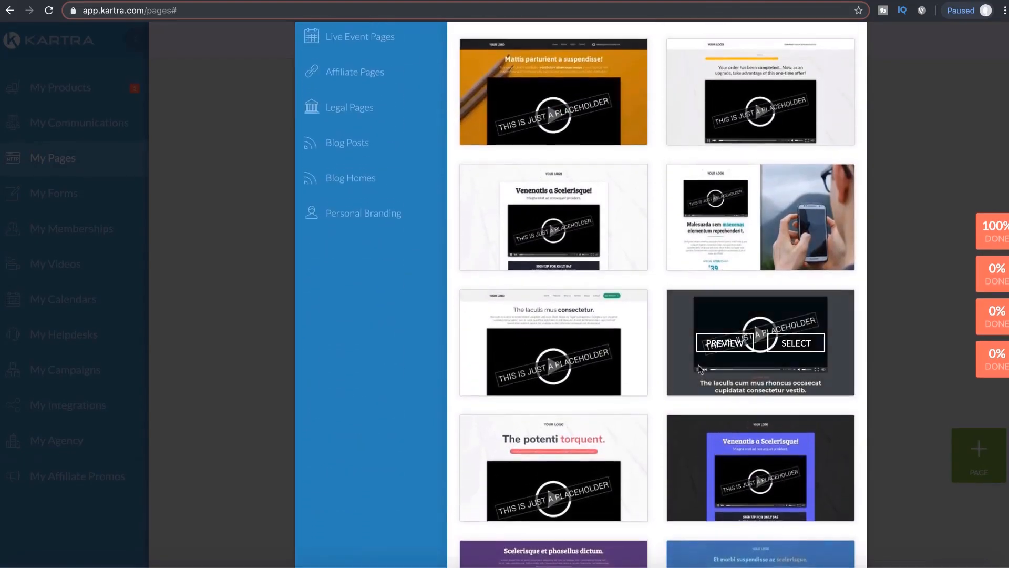
pyautogui.scroll(2, 699, 369)
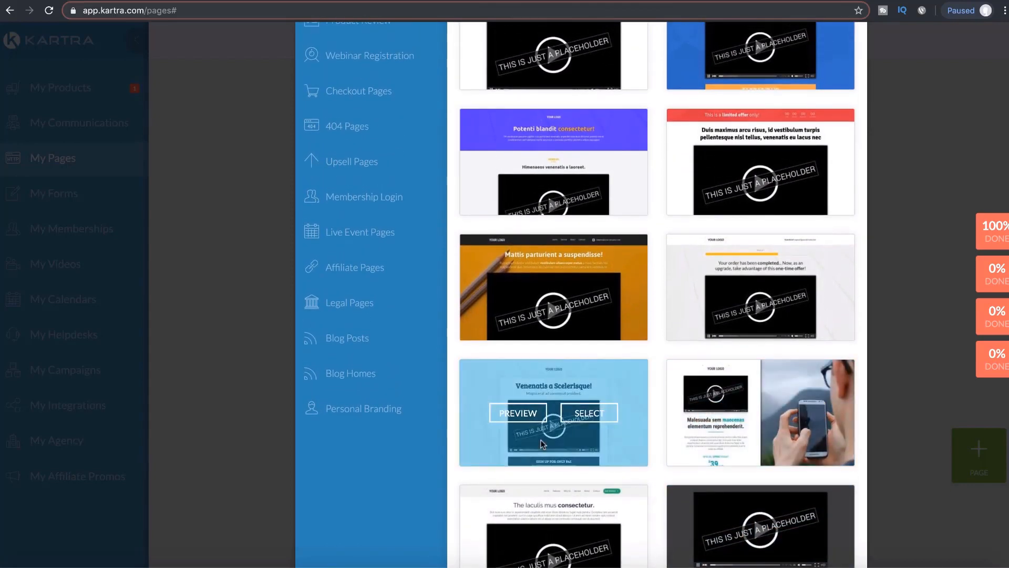
pyautogui.click(536, 413)
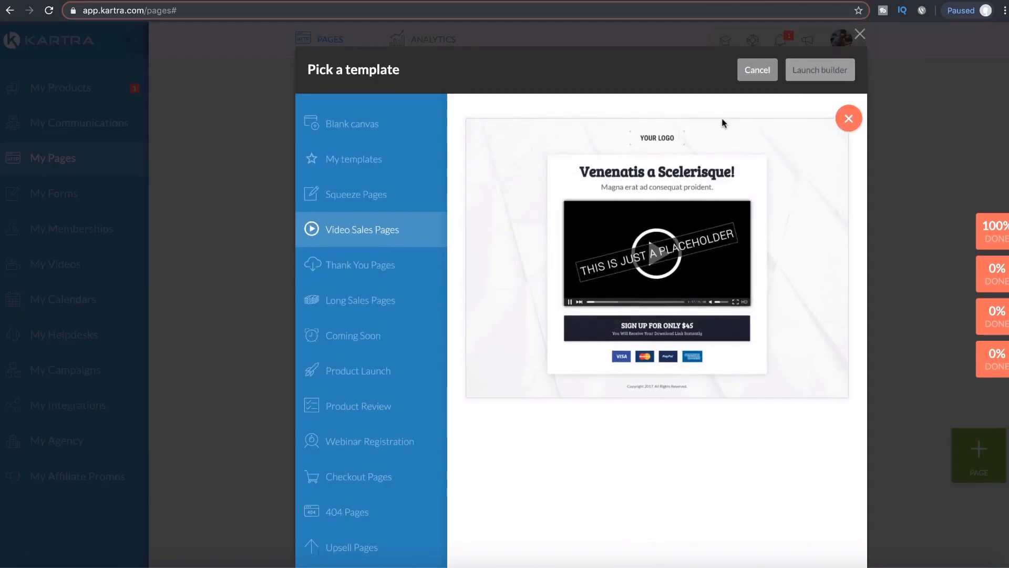
pyautogui.click(849, 120)
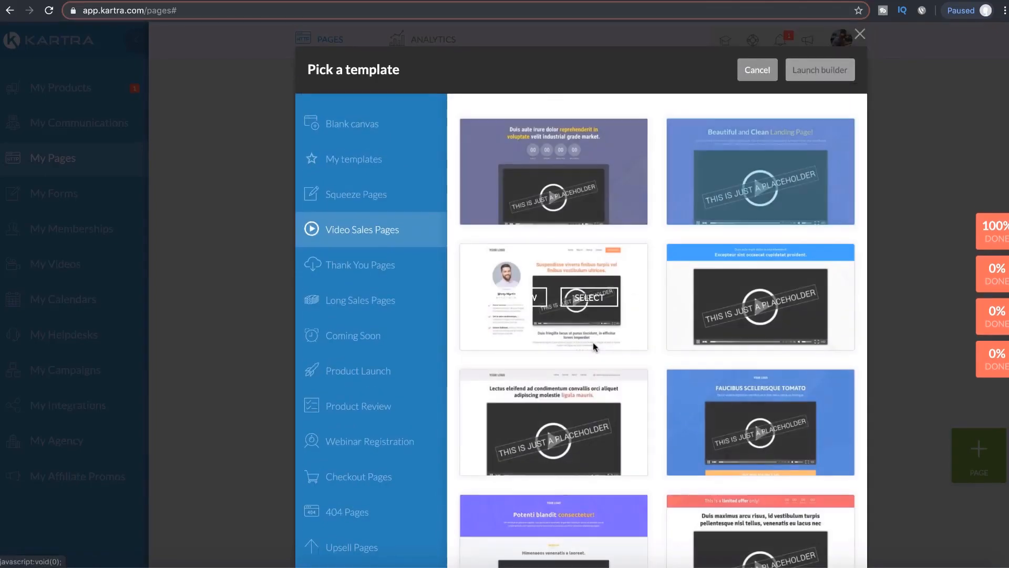
pyautogui.scroll(-5, 551, 412)
pyautogui.scroll(-5, 551, 415)
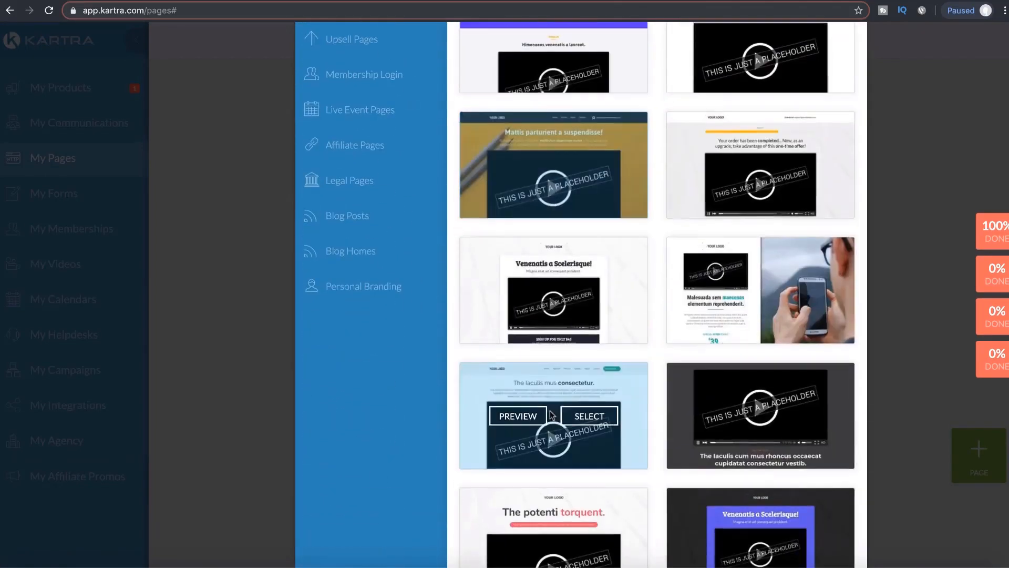
pyautogui.click(585, 292)
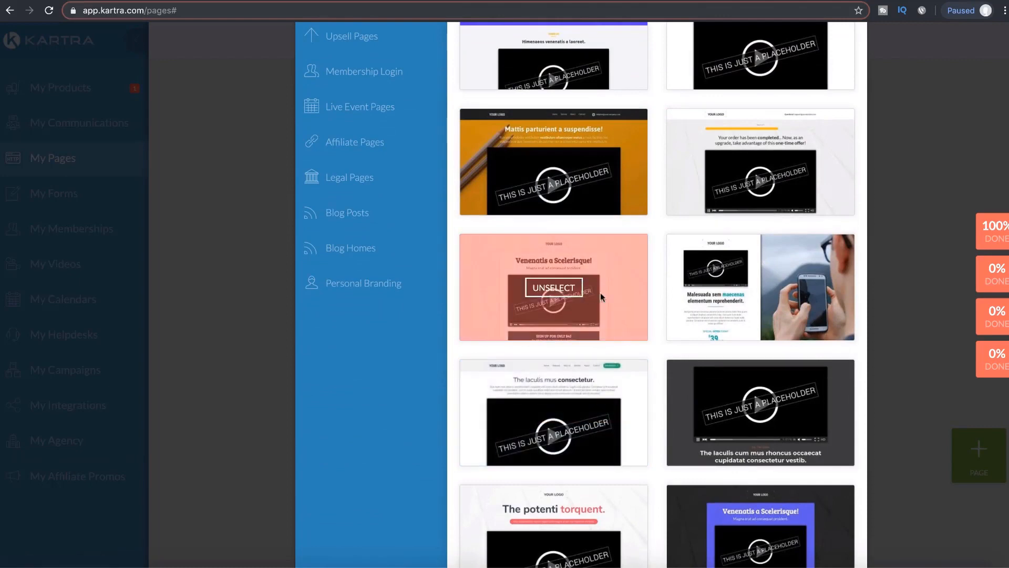
pyautogui.scroll(7, 647, 240)
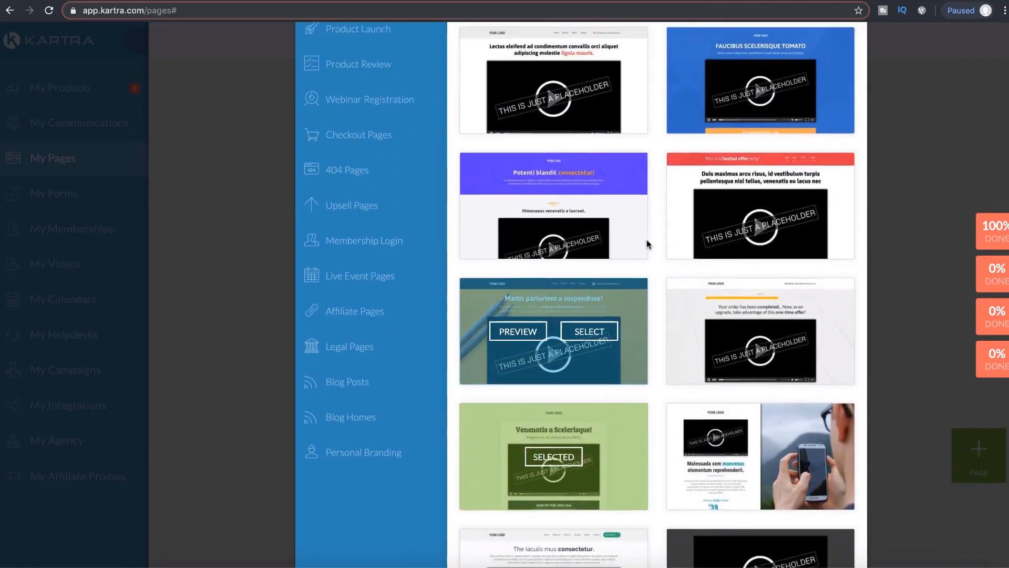
pyautogui.scroll(3, 647, 241)
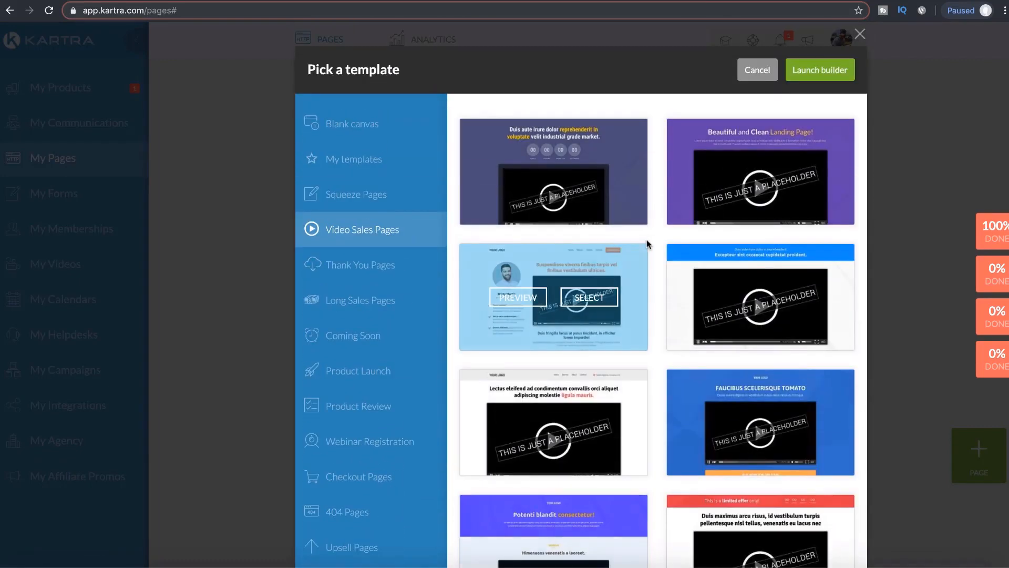
pyautogui.click(811, 74)
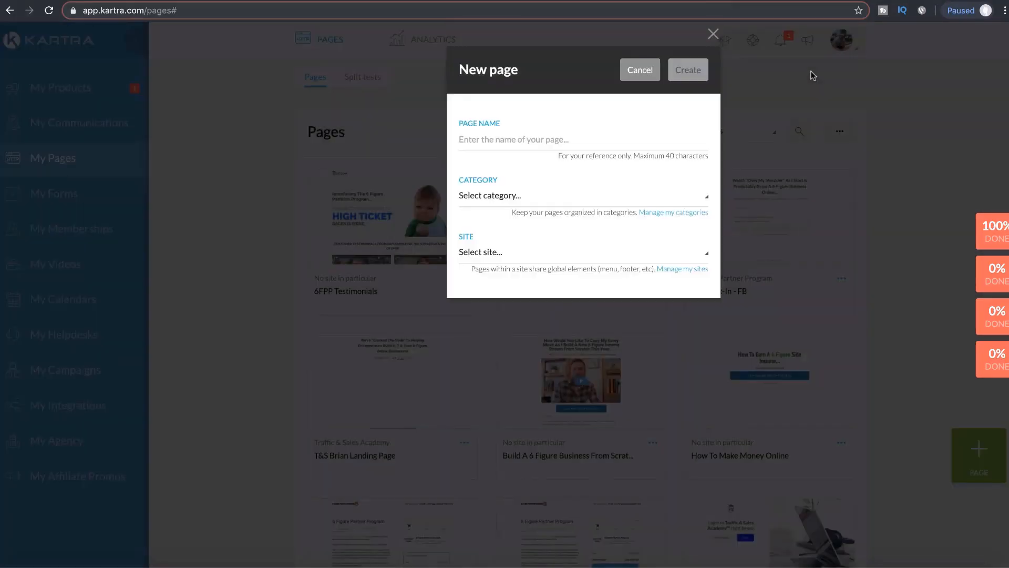
# Step: Name the page 'Copy & Paste Ads', cross-checking the copy-and-paste-ads link in the email draft
pyautogui.click(561, 139)
pyautogui.write('Copy & Paste Ads')
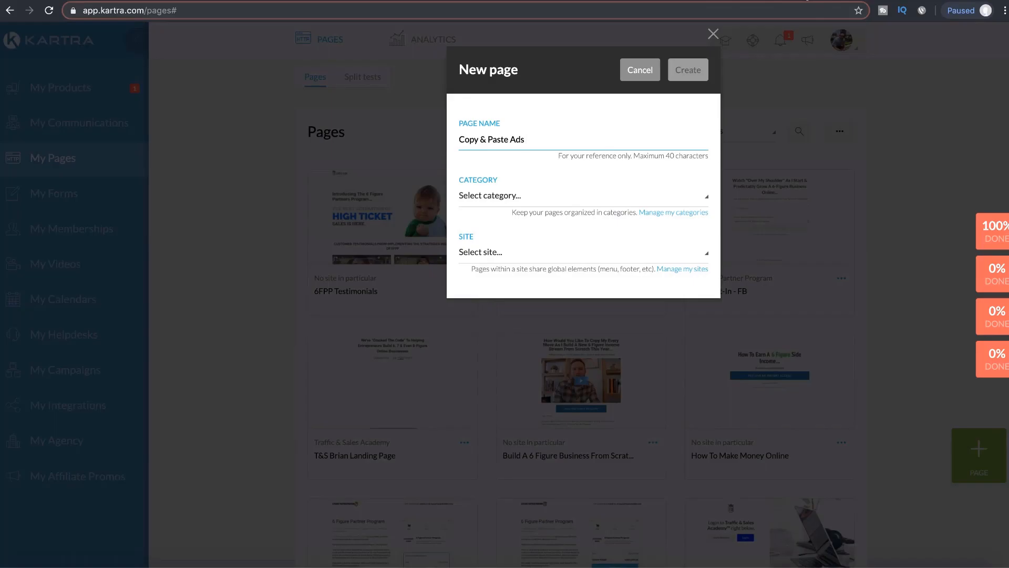
pyautogui.hotkey('ctrl', 'Tab')
pyautogui.click(405, 210)
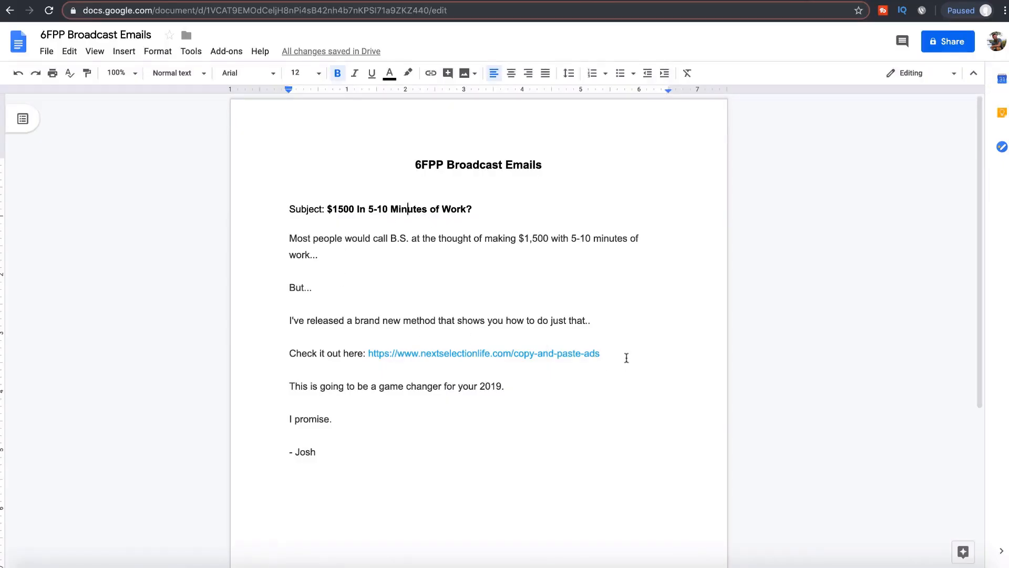
pyautogui.moveTo(626, 358); pyautogui.dragTo(563, 331)
pyautogui.click(638, 318)
pyautogui.hotkey('ctrl', 'Tab')
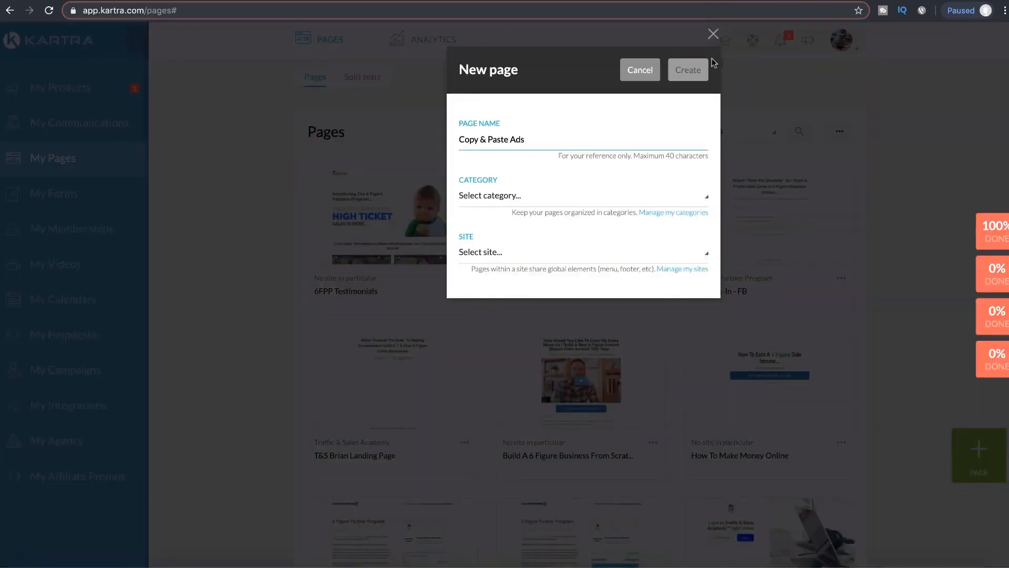
pyautogui.hotkey('ctrl', 'shift', 'Tab')
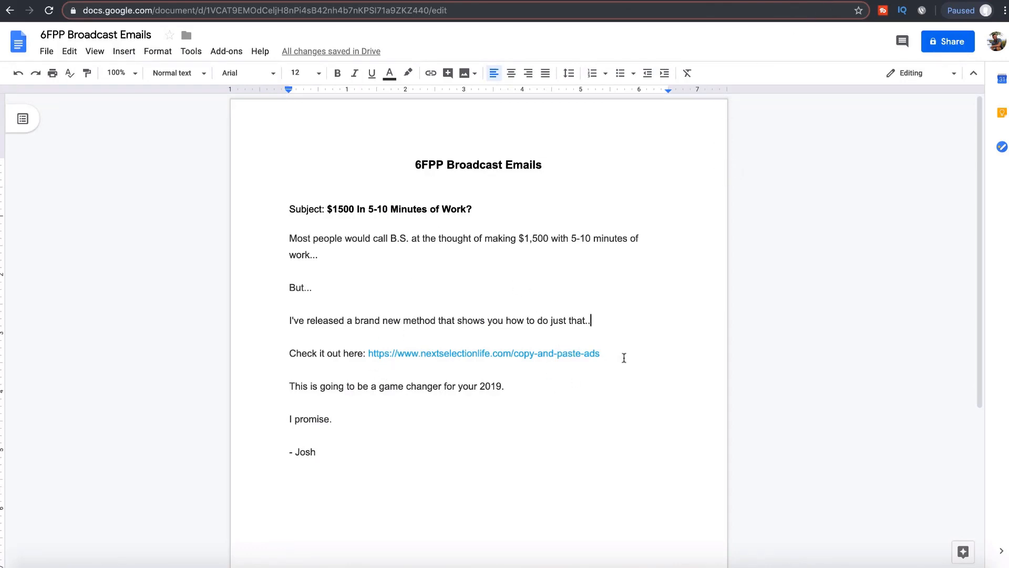
pyautogui.hotkey('ctrl', 'Tab')
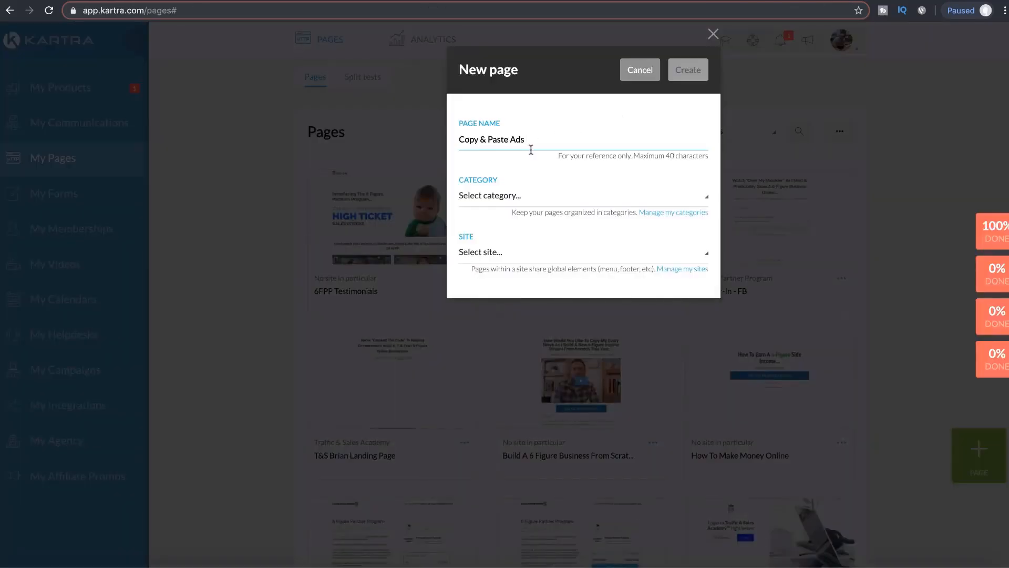
pyautogui.moveTo(540, 145); pyautogui.dragTo(471, 141)
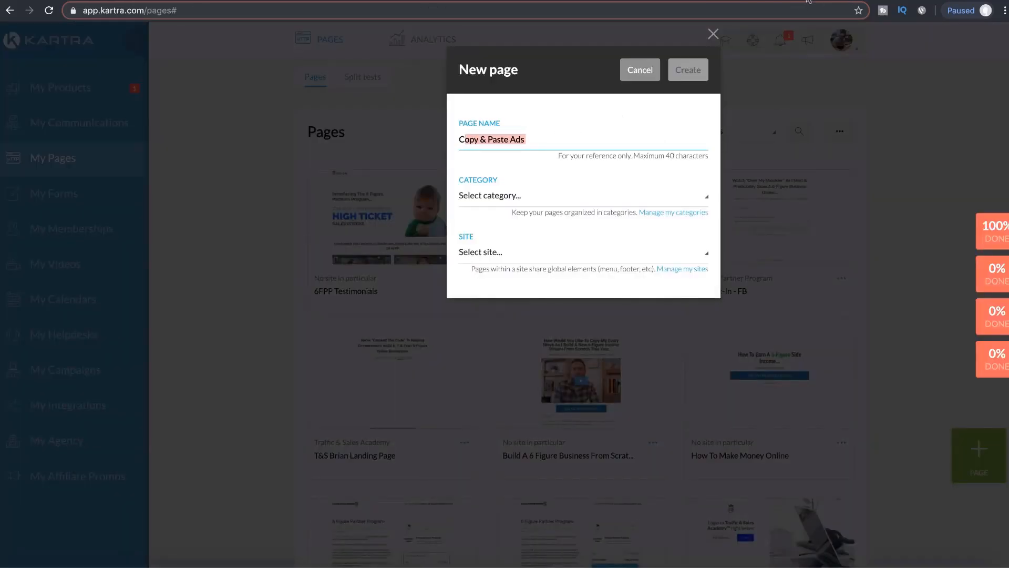
pyautogui.hotkey('ctrl', 'shift', 'Tab')
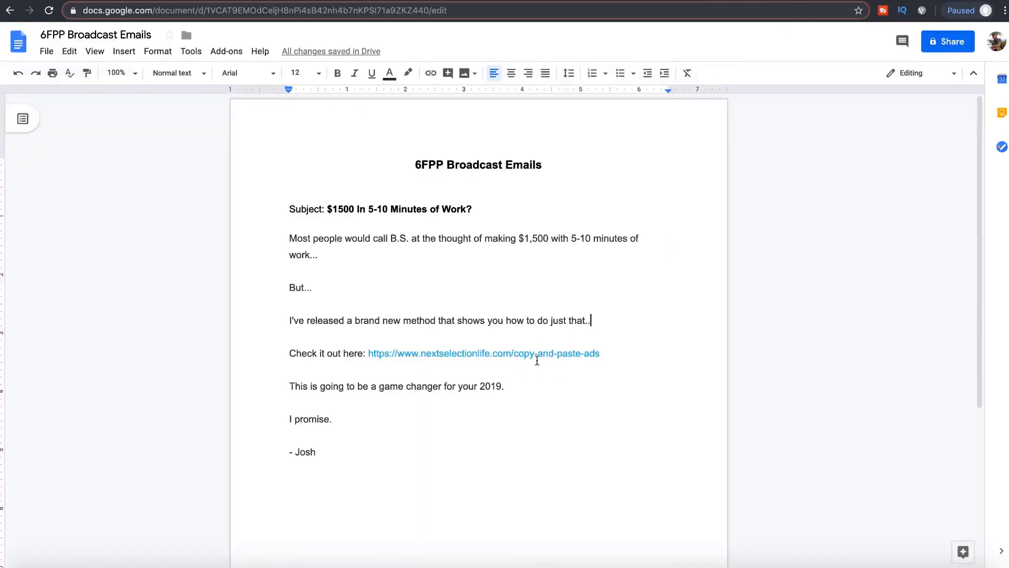
pyautogui.hotkey('ctrl', 'Tab')
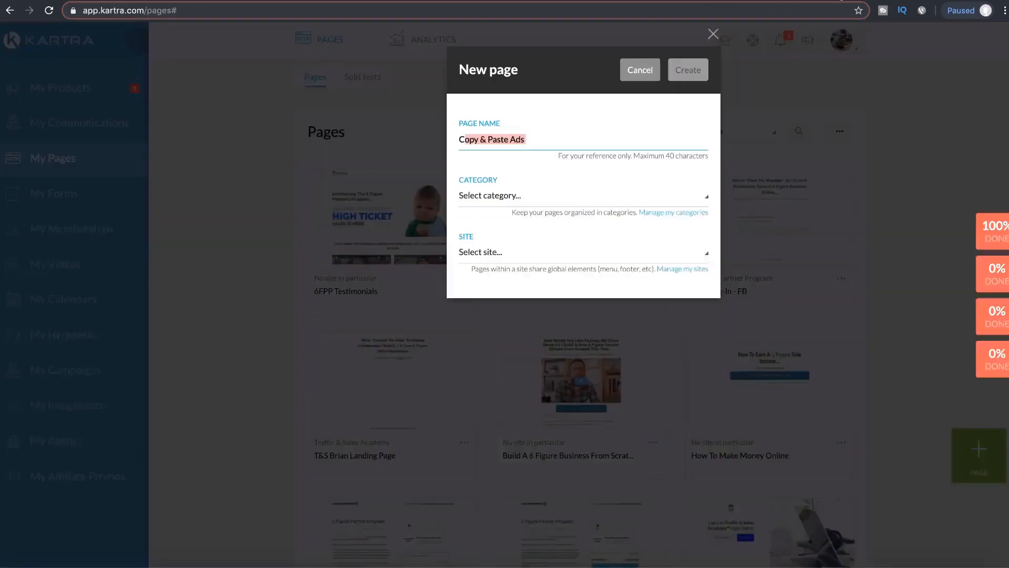
# Step: Create a new page category called '6FPP Broadcasts'
pyautogui.click(538, 139)
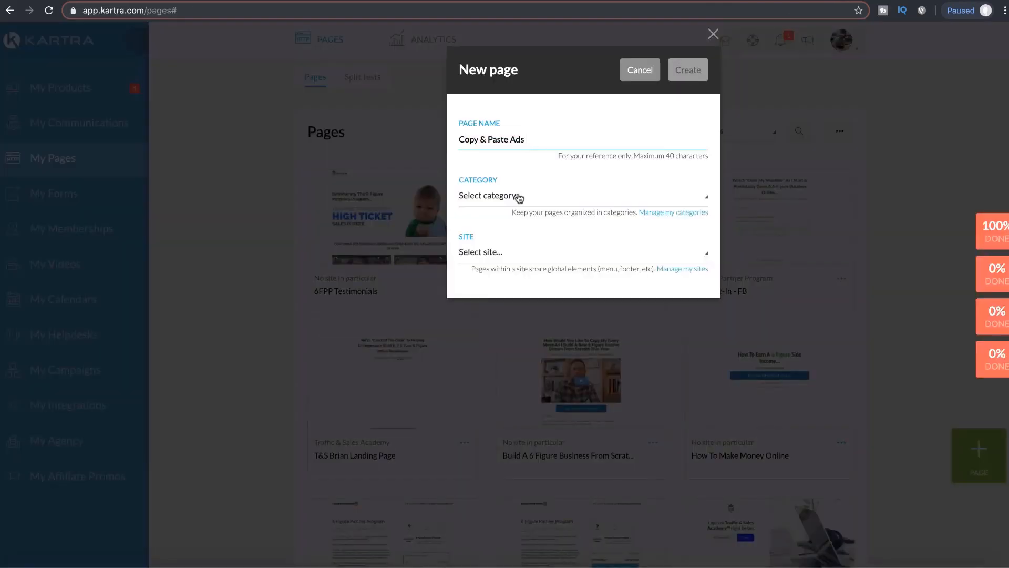
pyautogui.click(519, 198)
pyautogui.scroll(-3, 540, 263)
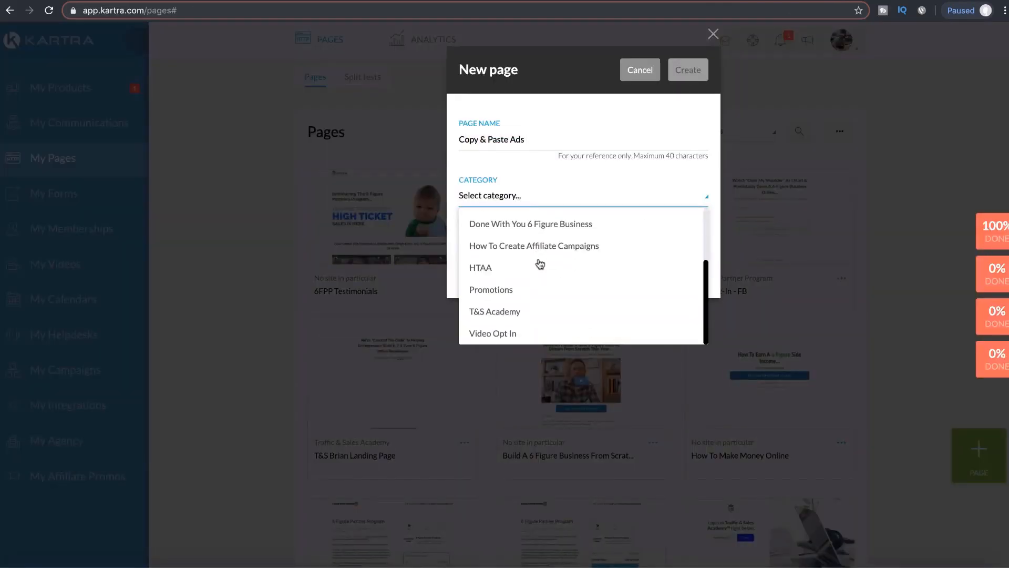
pyautogui.scroll(3, 547, 247)
pyautogui.click(580, 180)
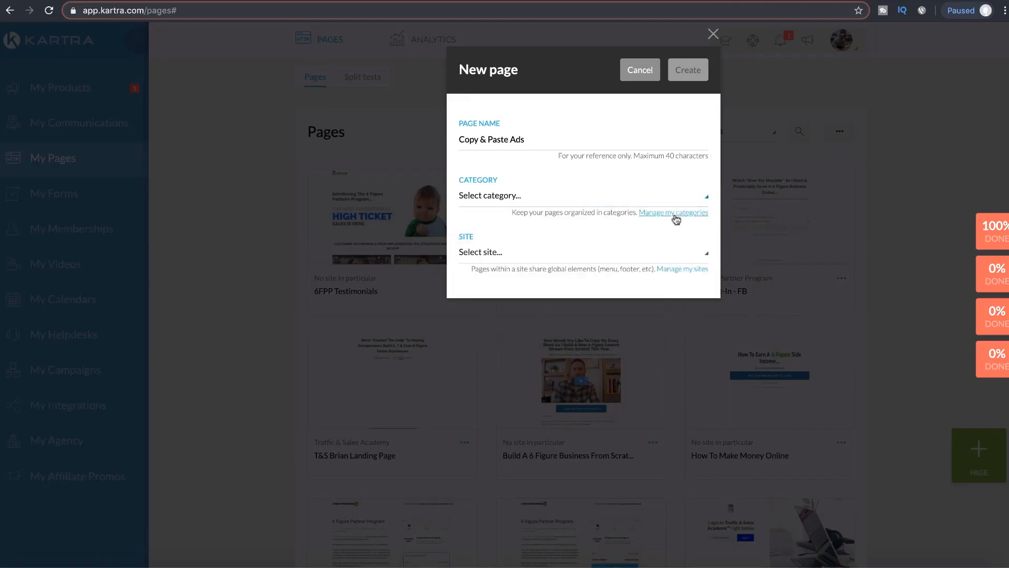
pyautogui.click(676, 214)
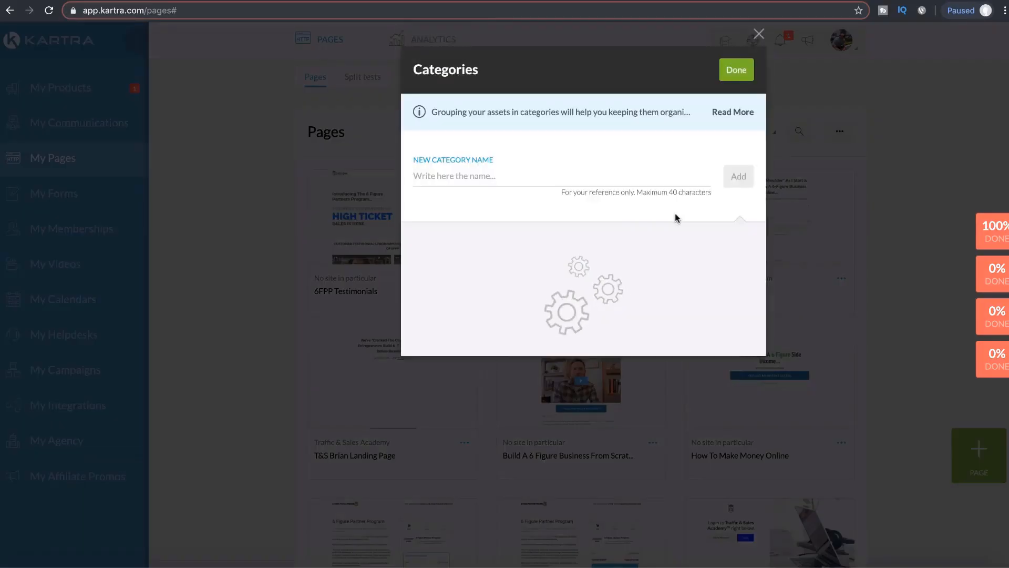
pyautogui.click(534, 181)
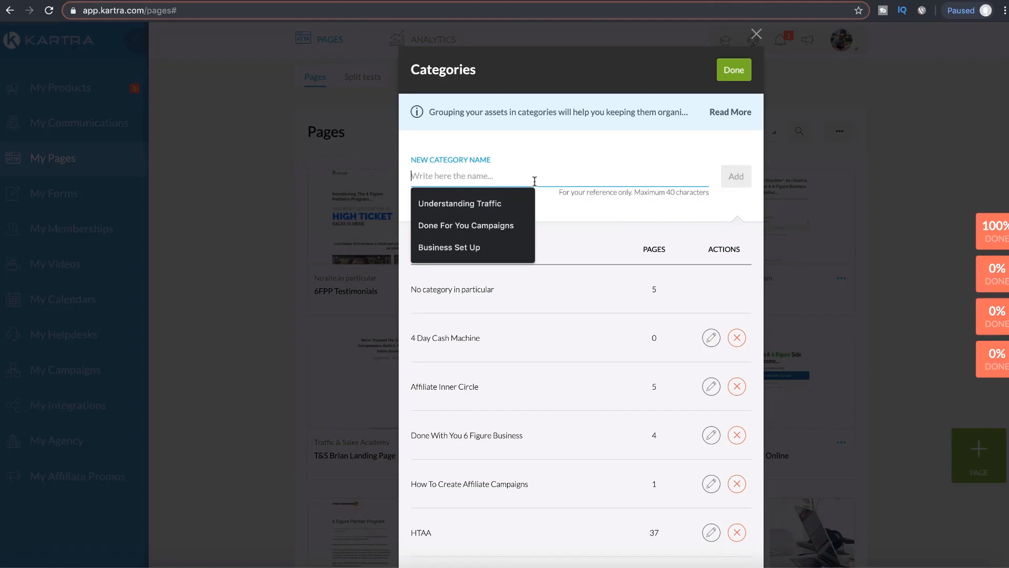
pyautogui.write('6FPP Broadcasts')
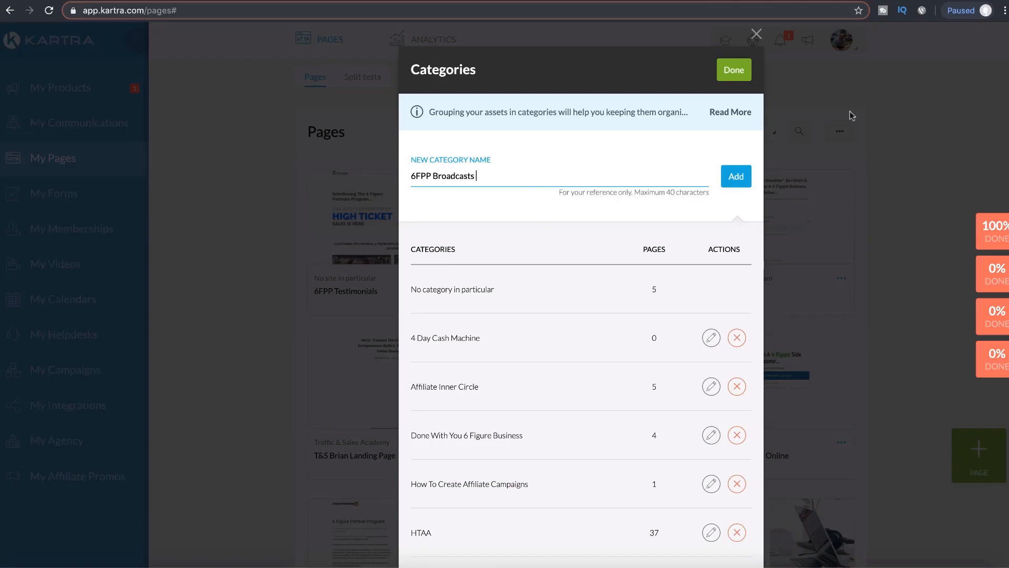
pyautogui.click(742, 177)
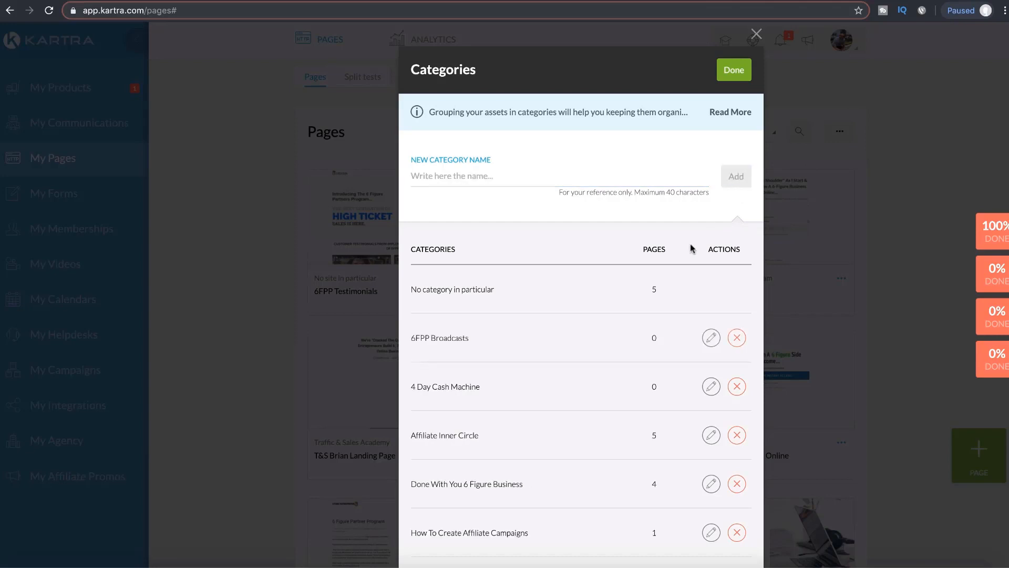
pyautogui.click(729, 73)
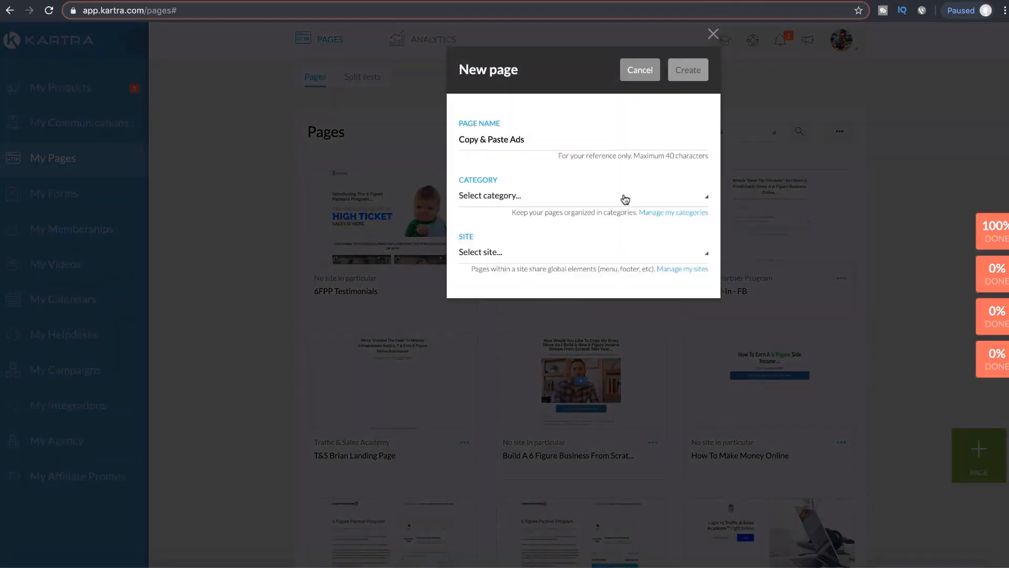
# Step: Assign the 6FPP Broadcasts category to the page and review the available sites
pyautogui.click(625, 196)
pyautogui.scroll(-1, 563, 288)
pyautogui.scroll(3, 562, 288)
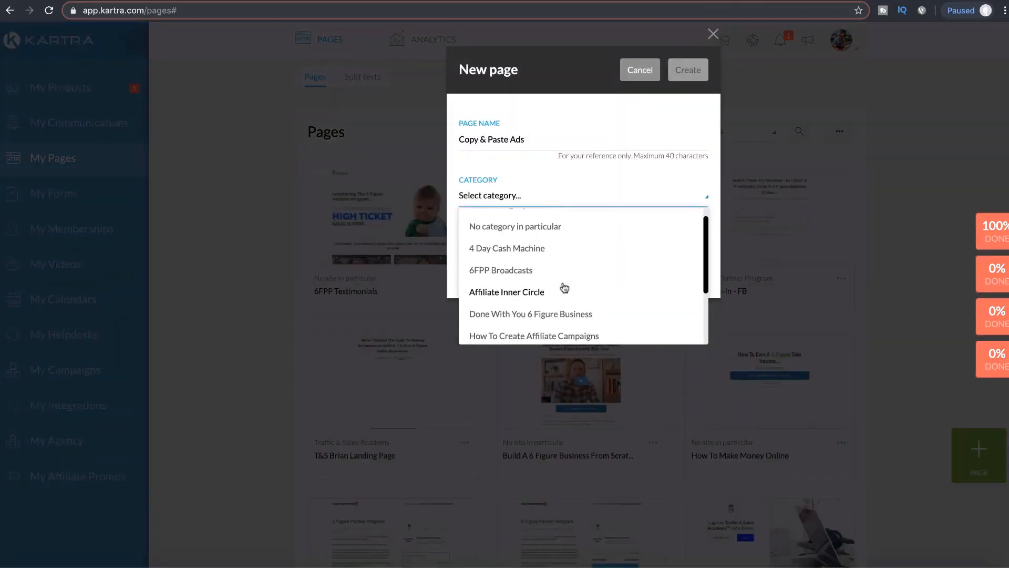
pyautogui.click(517, 289)
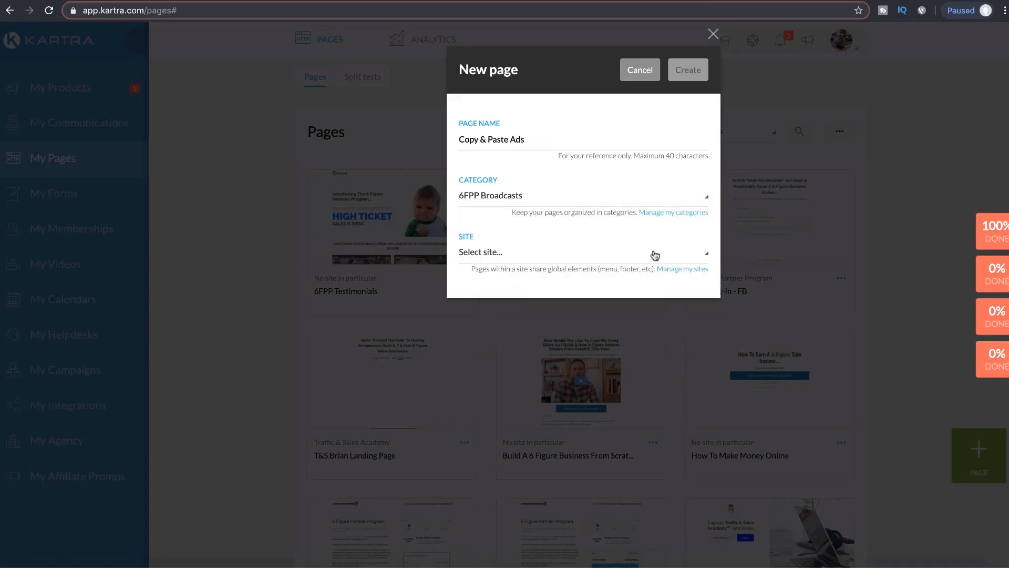
pyautogui.click(629, 256)
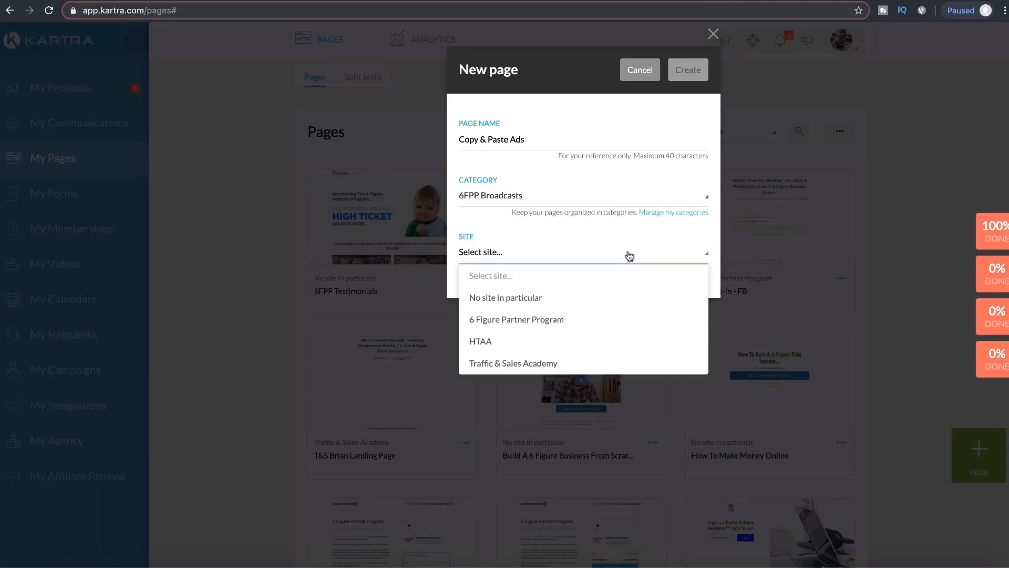
pyautogui.click(629, 256)
pyautogui.click(629, 255)
pyautogui.click(629, 256)
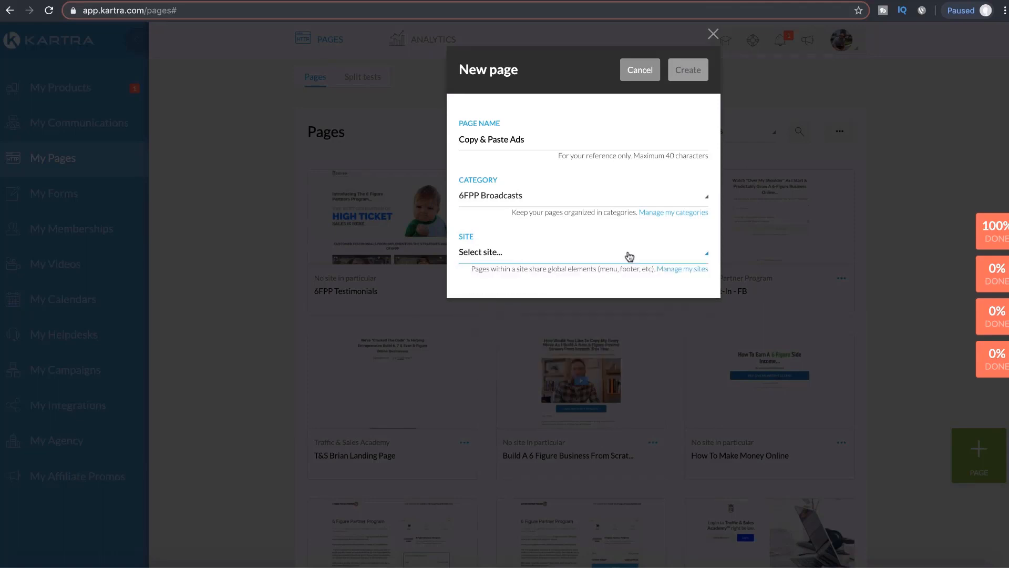
pyautogui.click(682, 270)
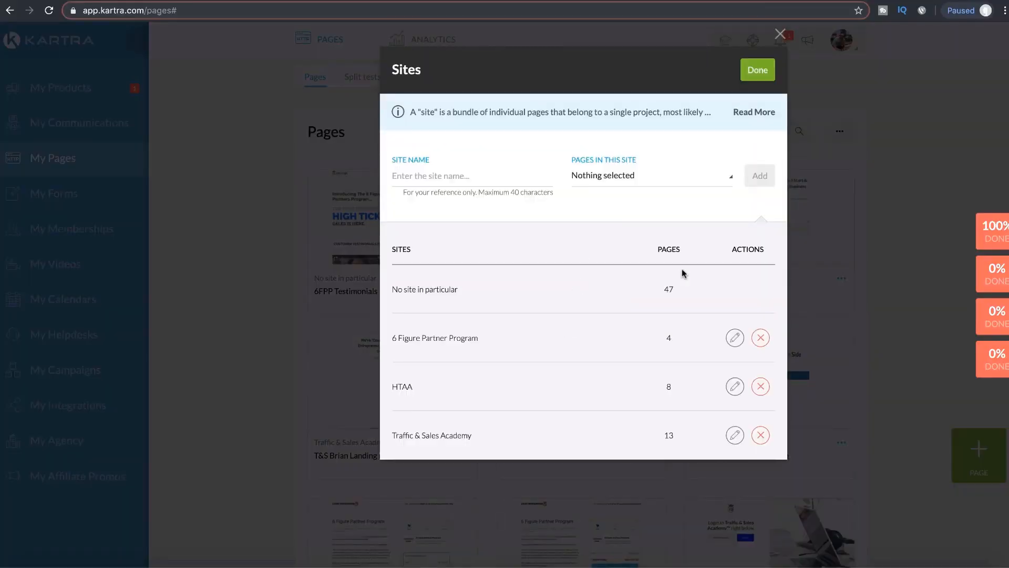
# Step: Leave the Sites manager unchanged, set the site to No site in particular, and create the page
pyautogui.click(589, 174)
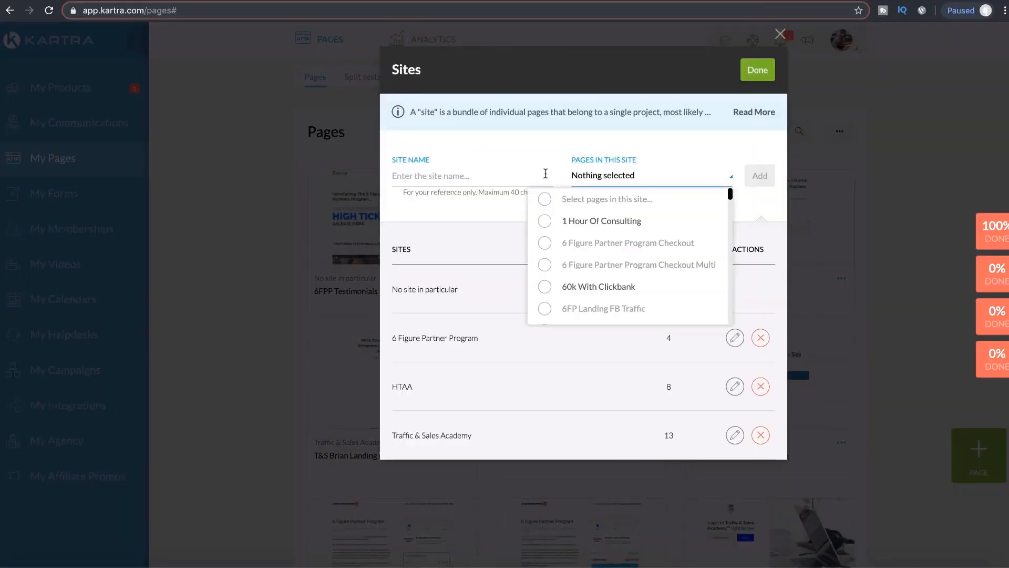
pyautogui.click(504, 174)
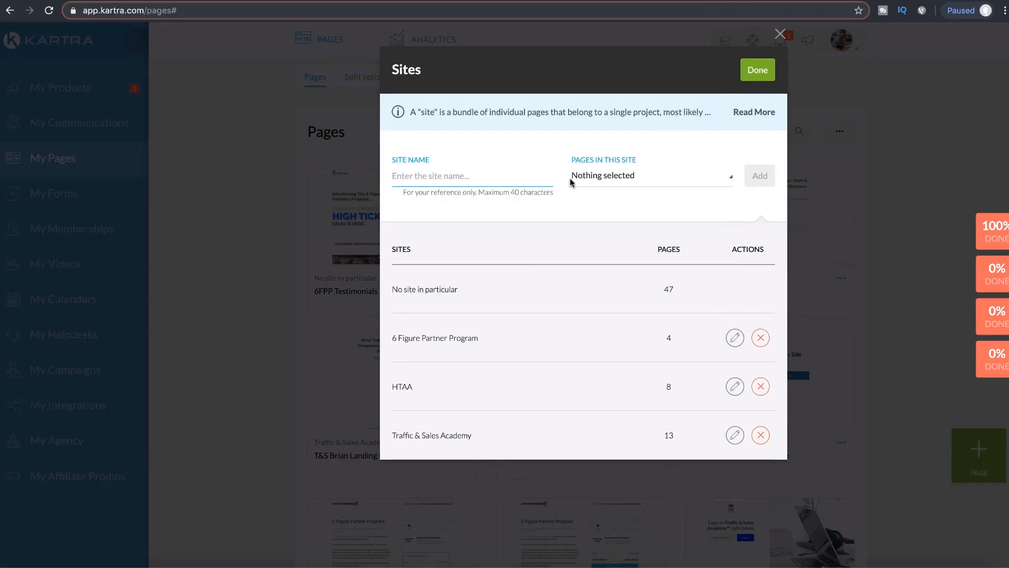
pyautogui.click(761, 75)
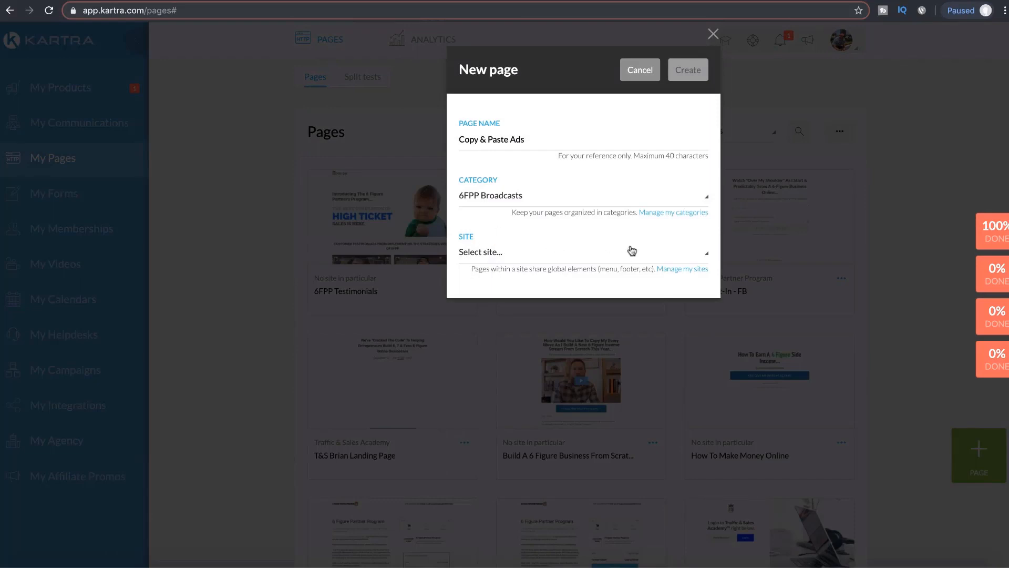
pyautogui.click(515, 252)
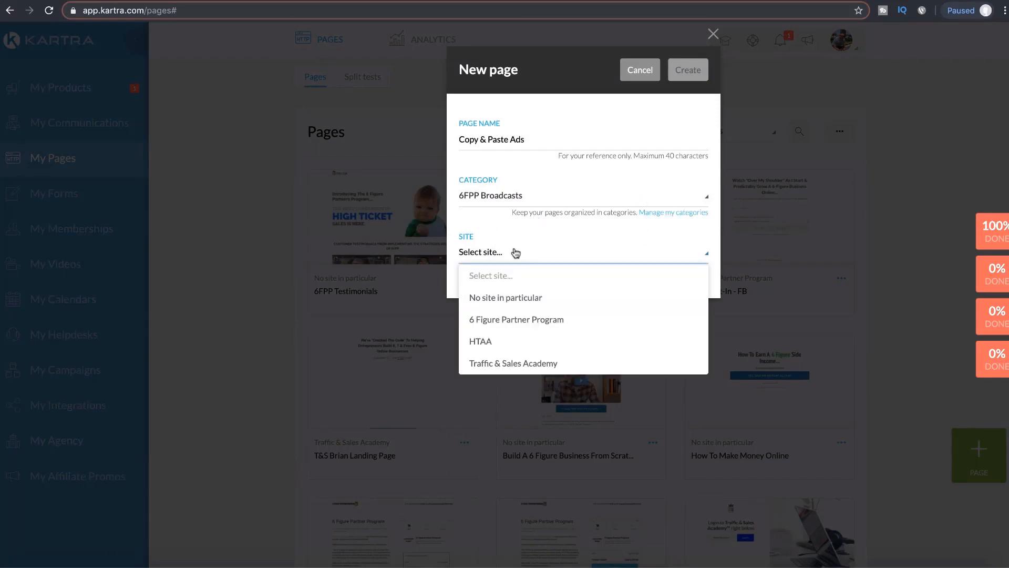
pyautogui.click(514, 302)
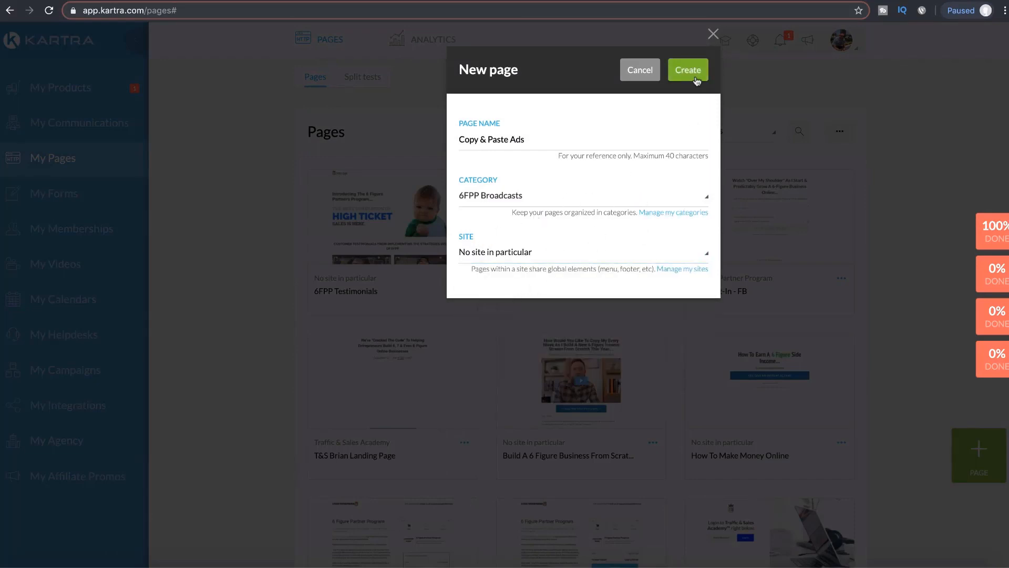
pyautogui.click(696, 79)
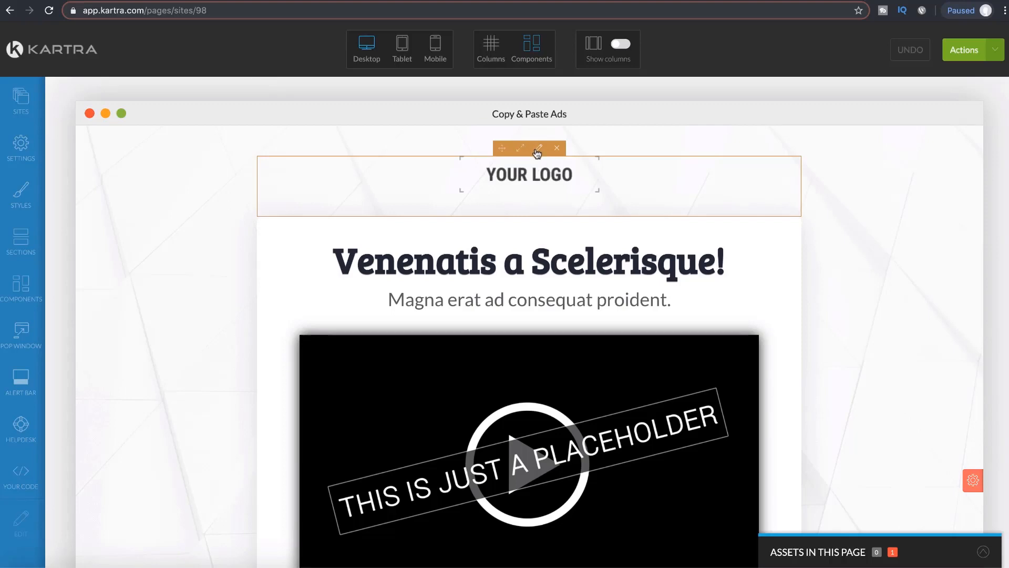
# Step: Replace the YOUR LOGO placeholder with the 6 Figure Partner Program image from the Image Library
pyautogui.click(537, 153)
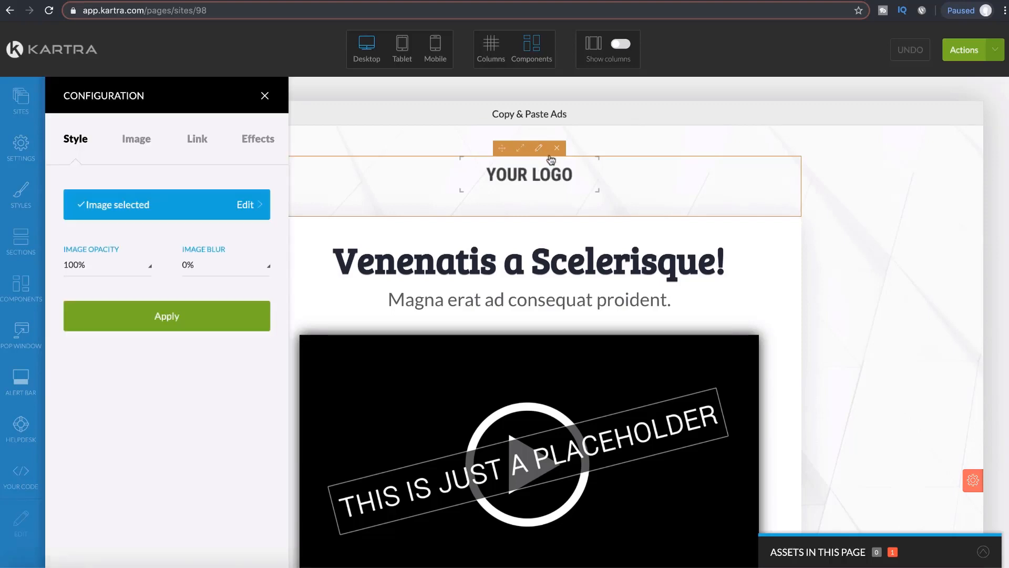
pyautogui.click(251, 206)
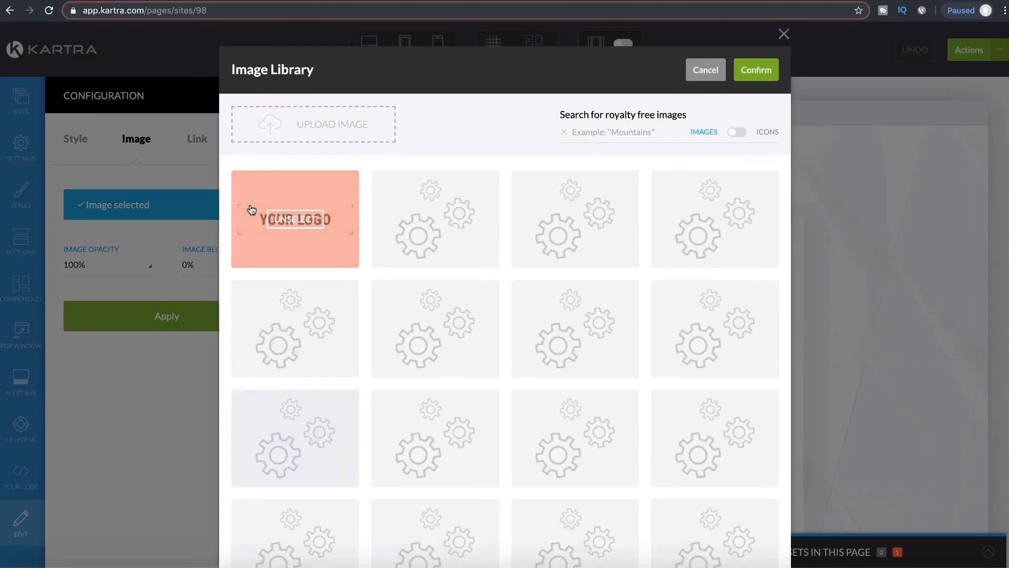
pyautogui.scroll(-5, 452, 389)
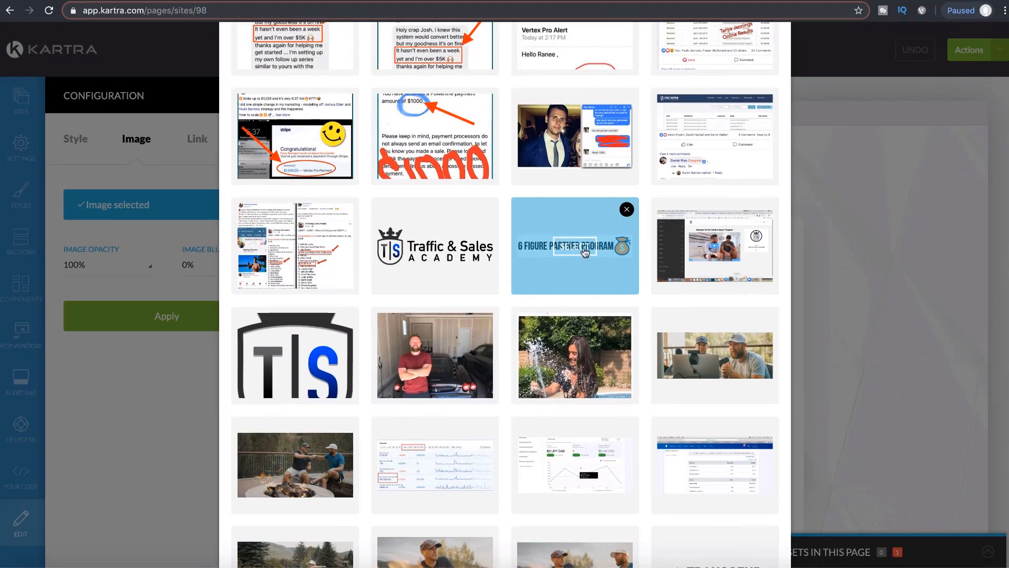
pyautogui.click(584, 250)
pyautogui.scroll(5, 585, 294)
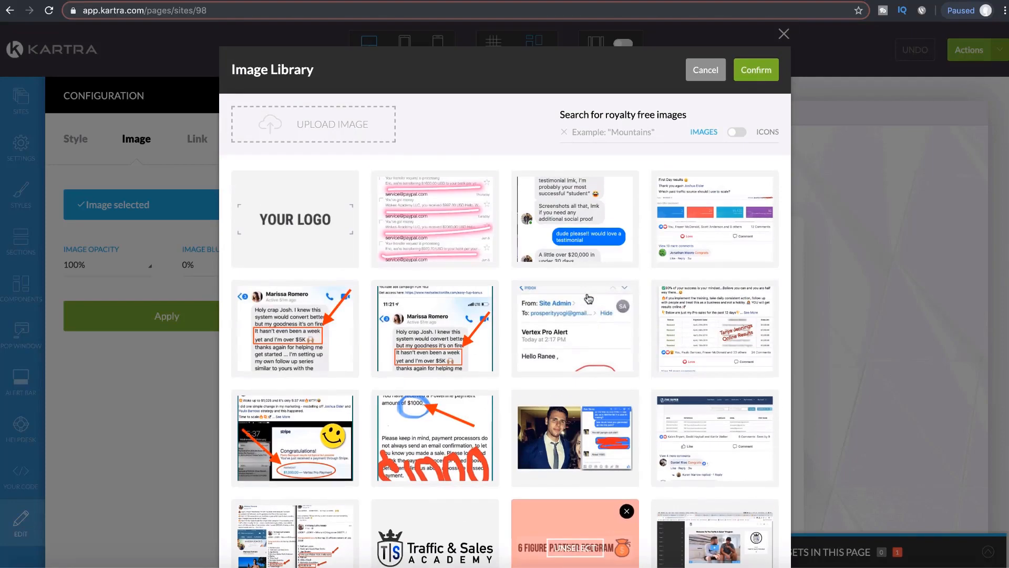
pyautogui.click(743, 66)
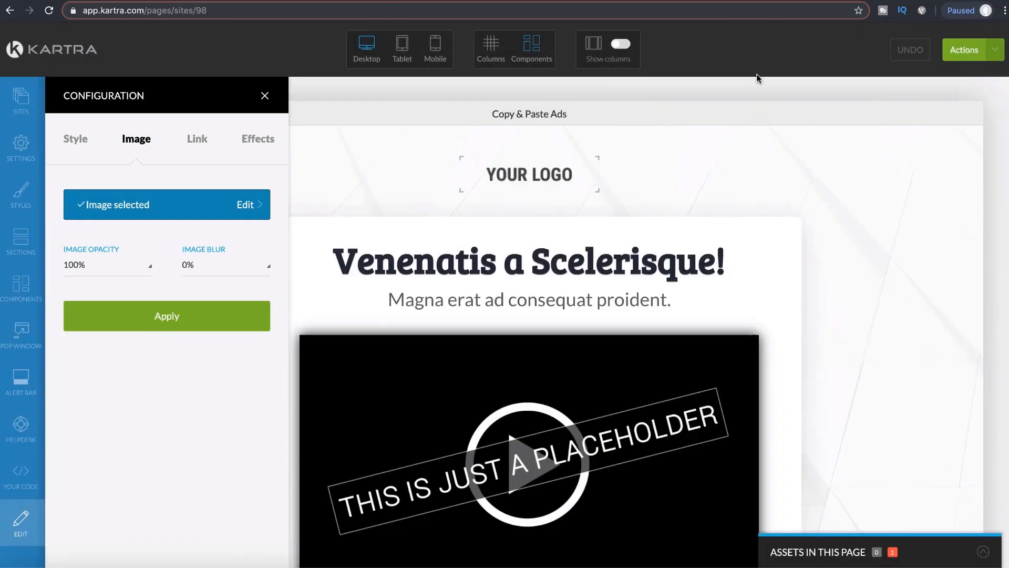
pyautogui.click(189, 316)
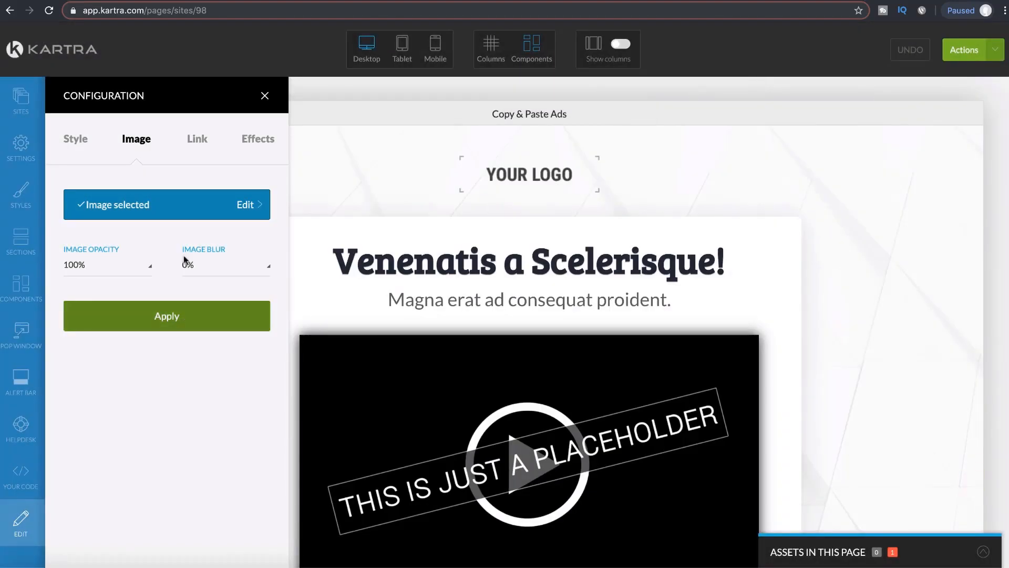
pyautogui.click(169, 305)
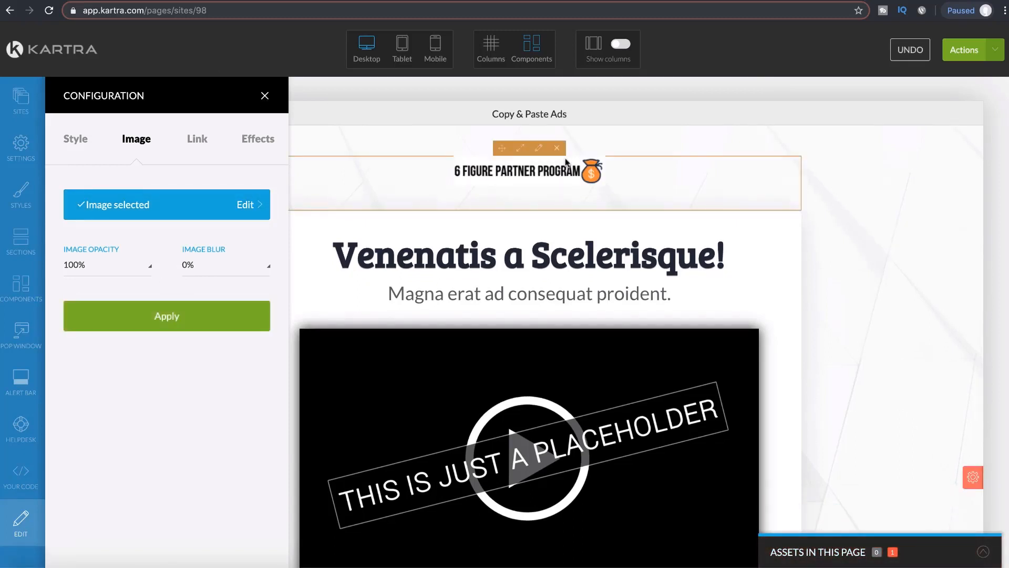
pyautogui.click(265, 96)
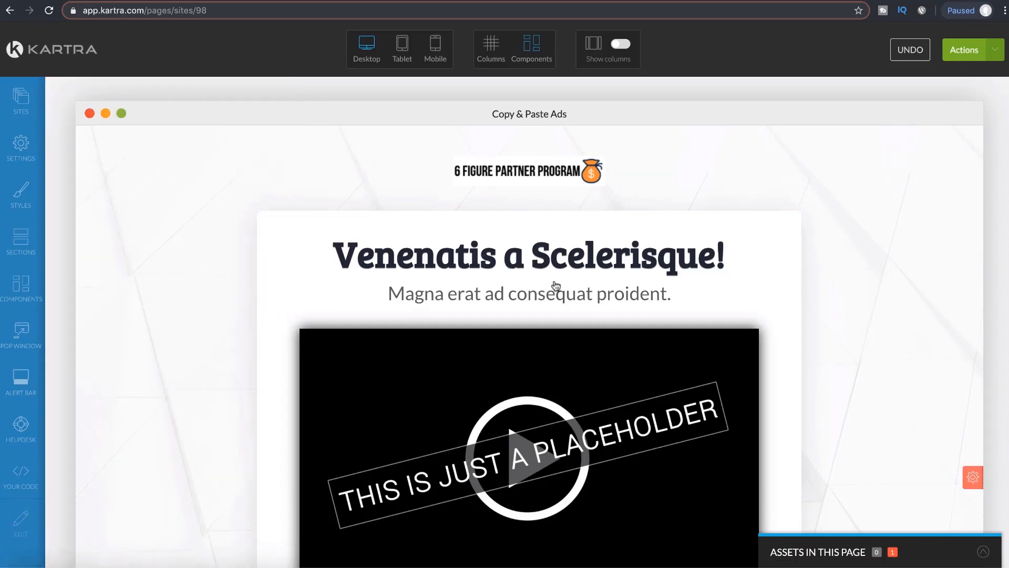
pyautogui.scroll(-4, 607, 299)
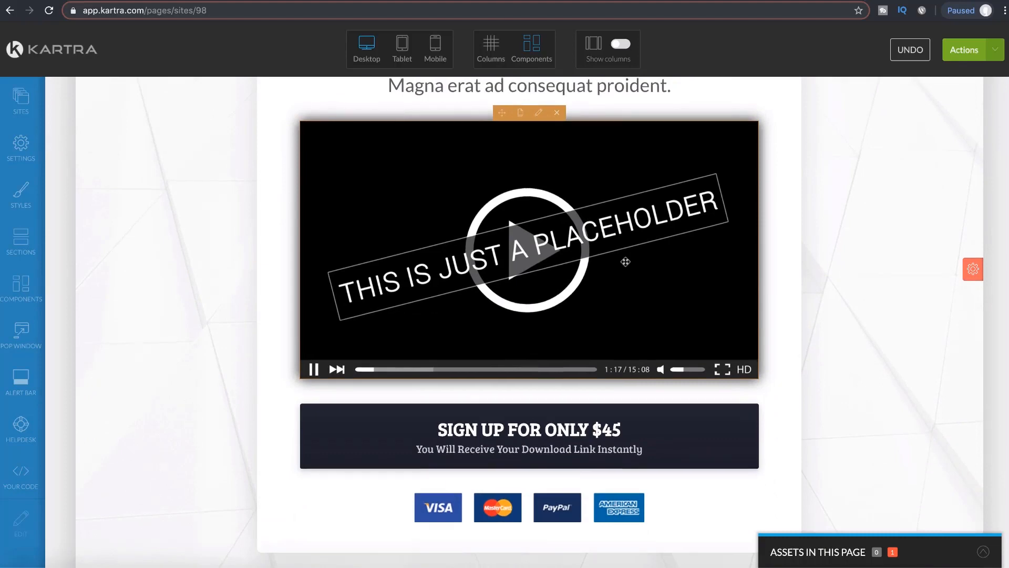
pyautogui.scroll(3, 625, 262)
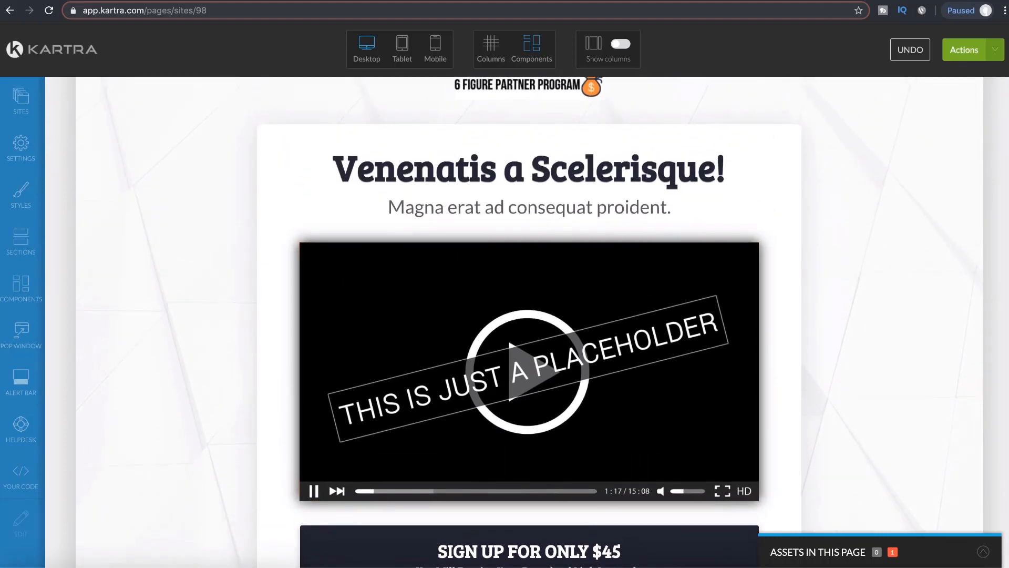
pyautogui.press('super+t')
# Step: Go to youtube.com and search for the creator's channel name
pyautogui.write('youtu')
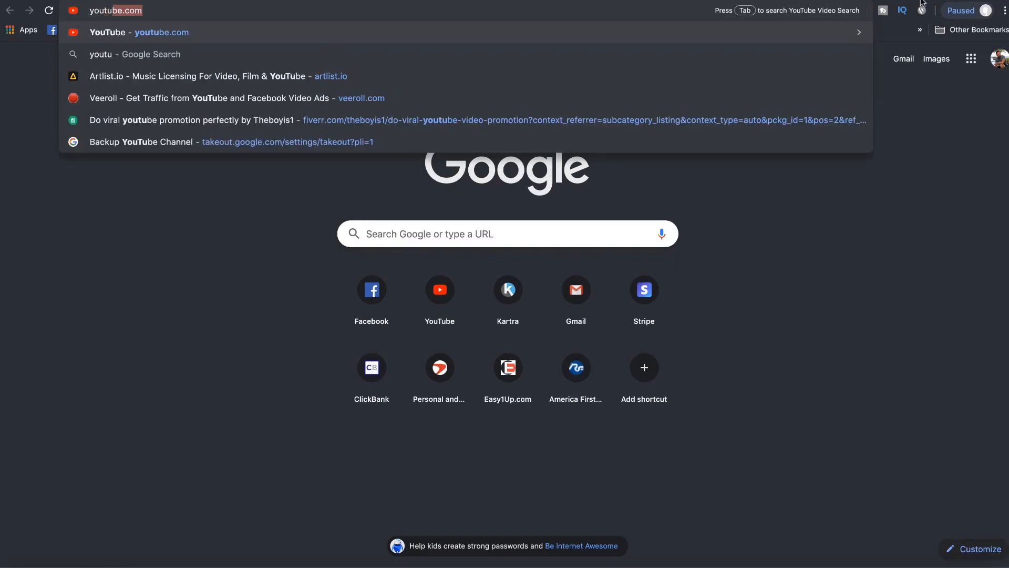
pyautogui.press('Return')
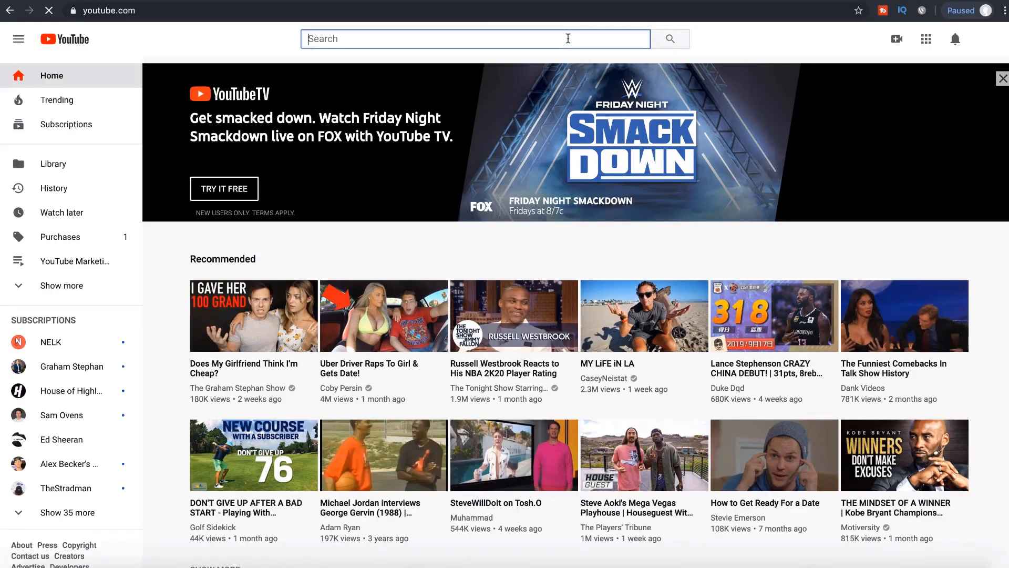
pyautogui.write('joshua elder')
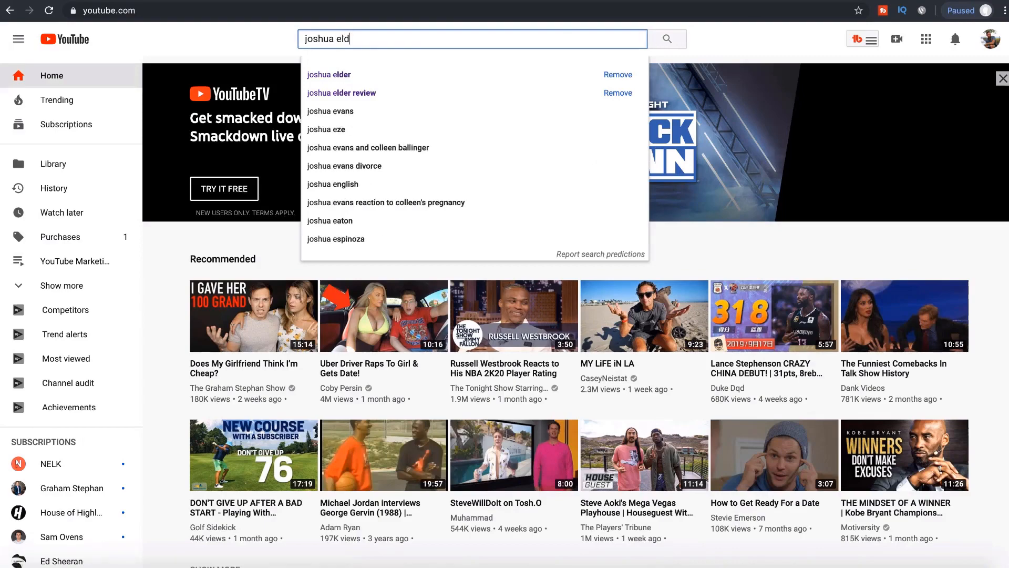
pyautogui.press('Return')
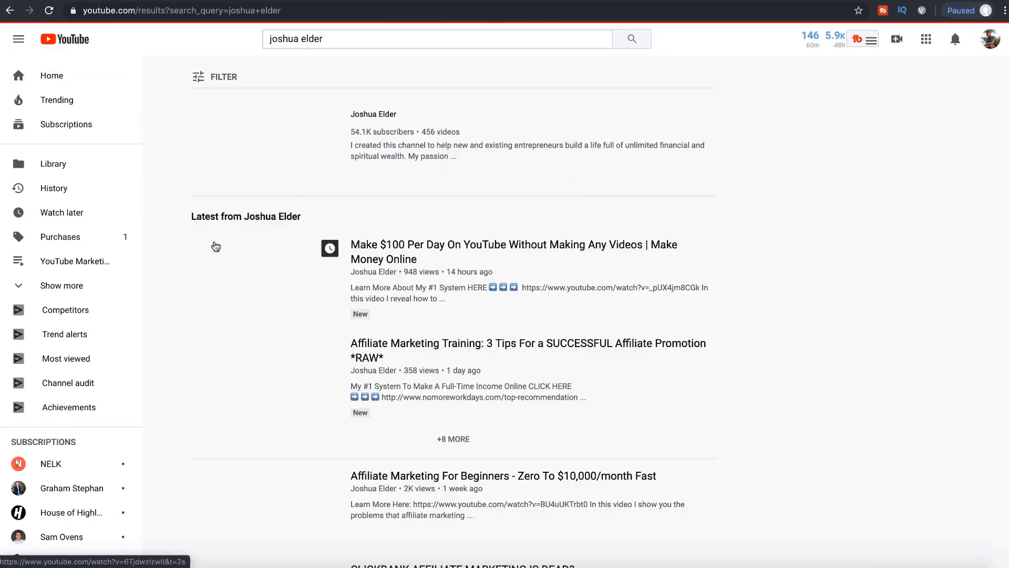
# Step: Copy the link address of the 'HOW TO COPY AND PASTE ADS' video
pyautogui.scroll(-4, 368, 355)
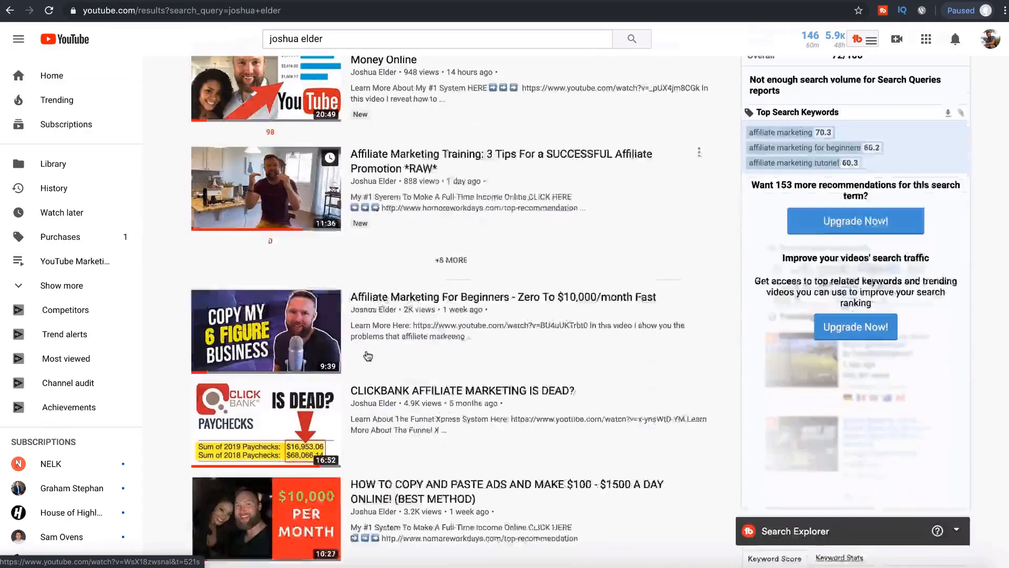
pyautogui.scroll(-2, 368, 355)
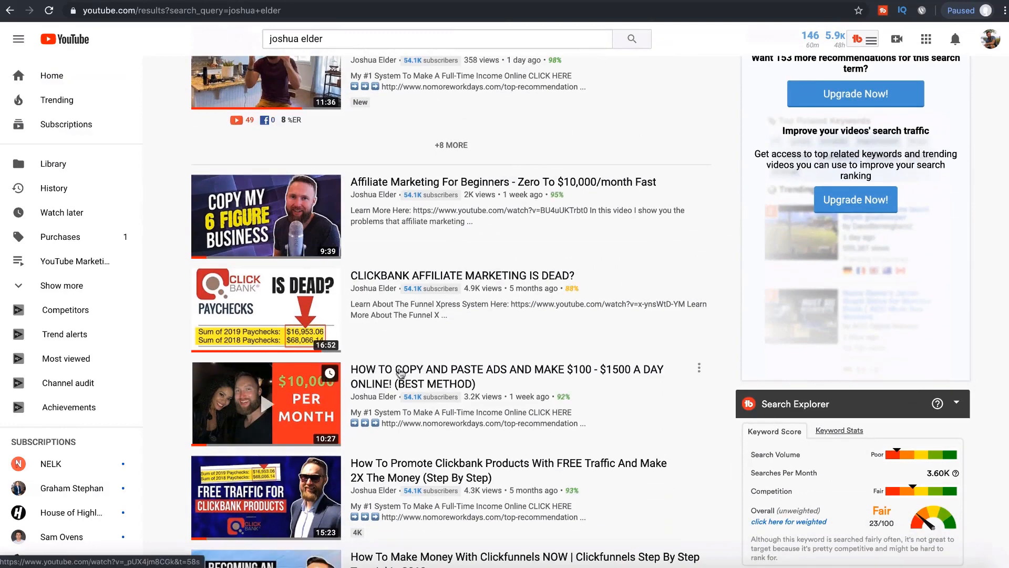
pyautogui.keyDown('alt'); pyautogui.click(399, 368); pyautogui.keyUp('alt')
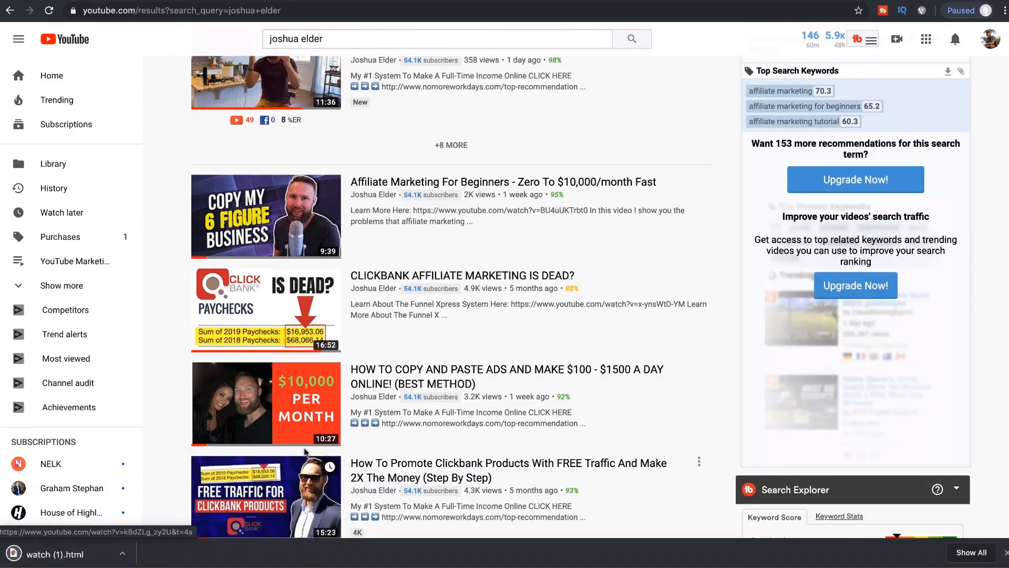
pyautogui.rightClick(373, 370)
pyautogui.click(413, 432)
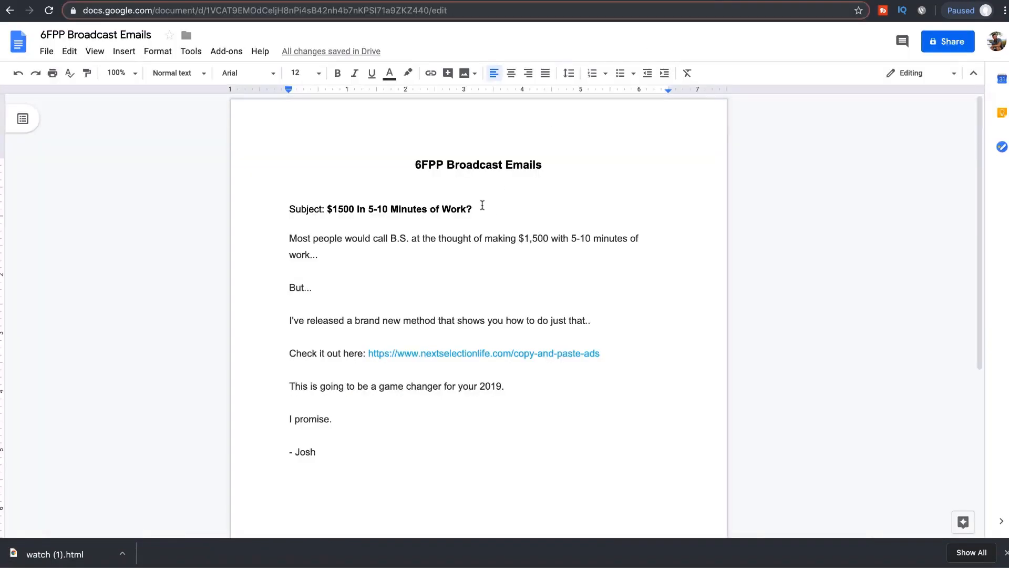
# Step: Add a left-aligned 'Corresponding YouTube Video:' line below the title and paste the video link
pyautogui.click(480, 181)
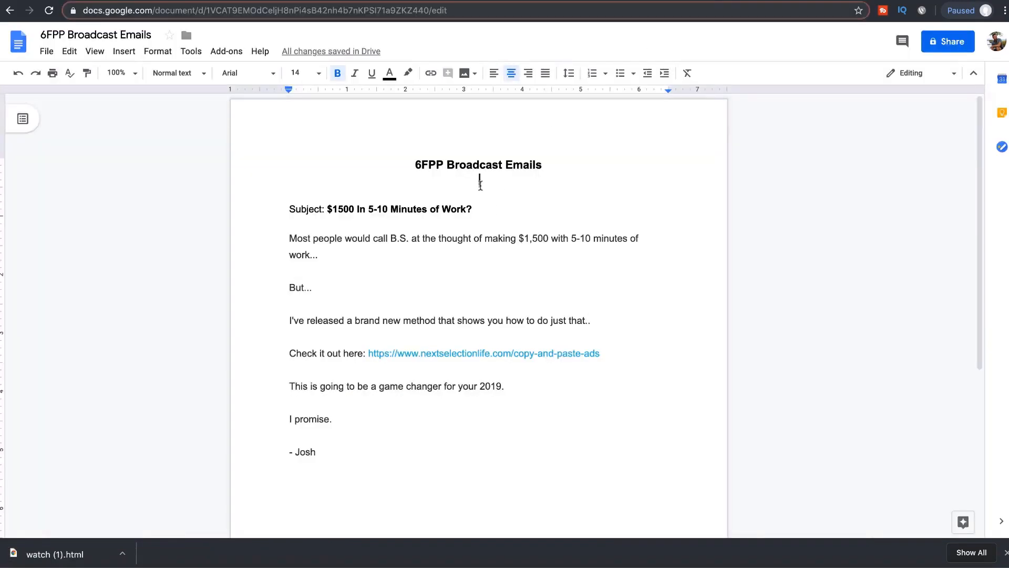
pyautogui.press('Return')
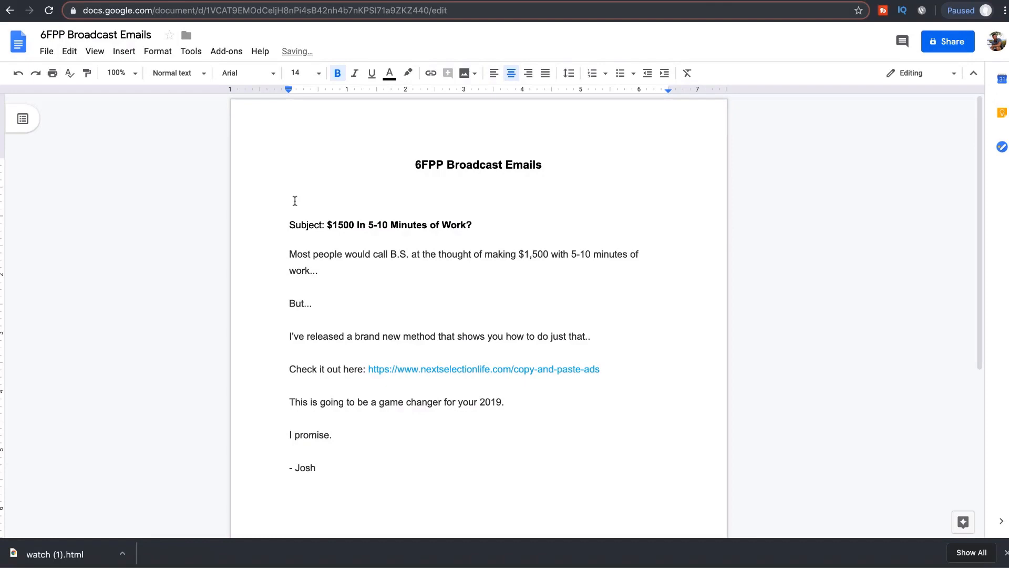
pyautogui.press('Return')
pyautogui.click(493, 73)
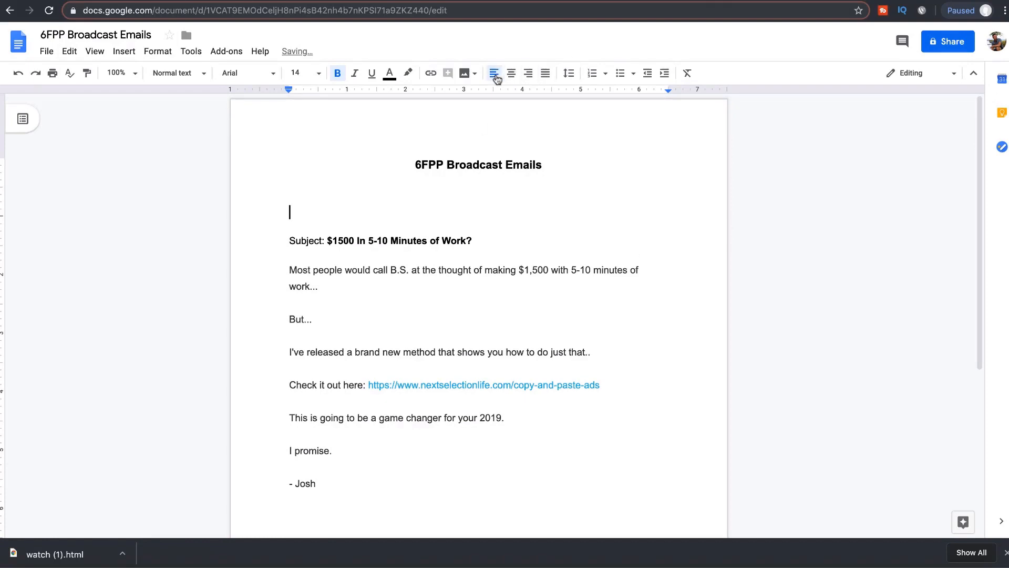
pyautogui.write('Corresponding you')
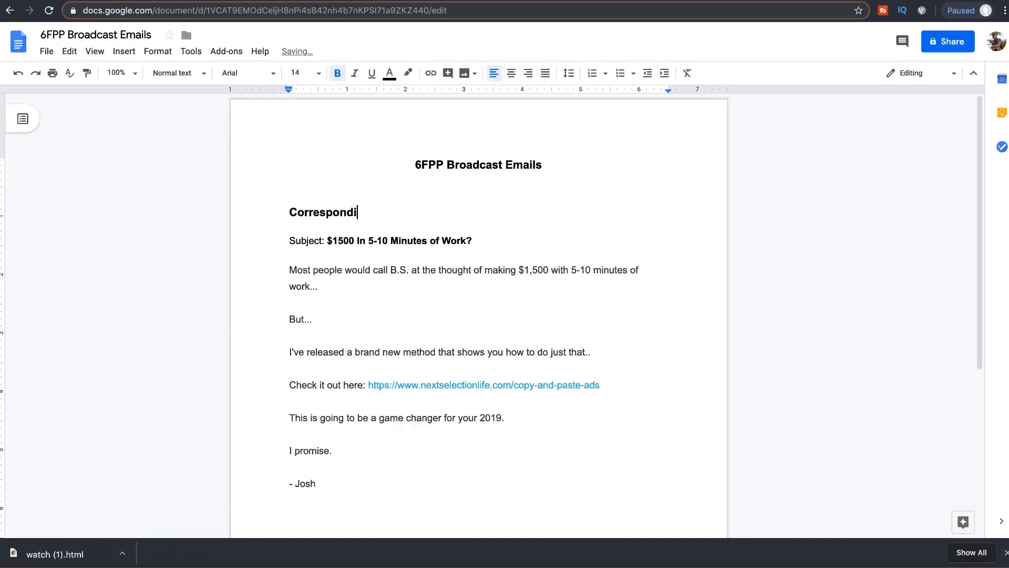
pyautogui.press('BackSpace')
pyautogui.press('BackSpace')
pyautogui.write('ouTube Video')
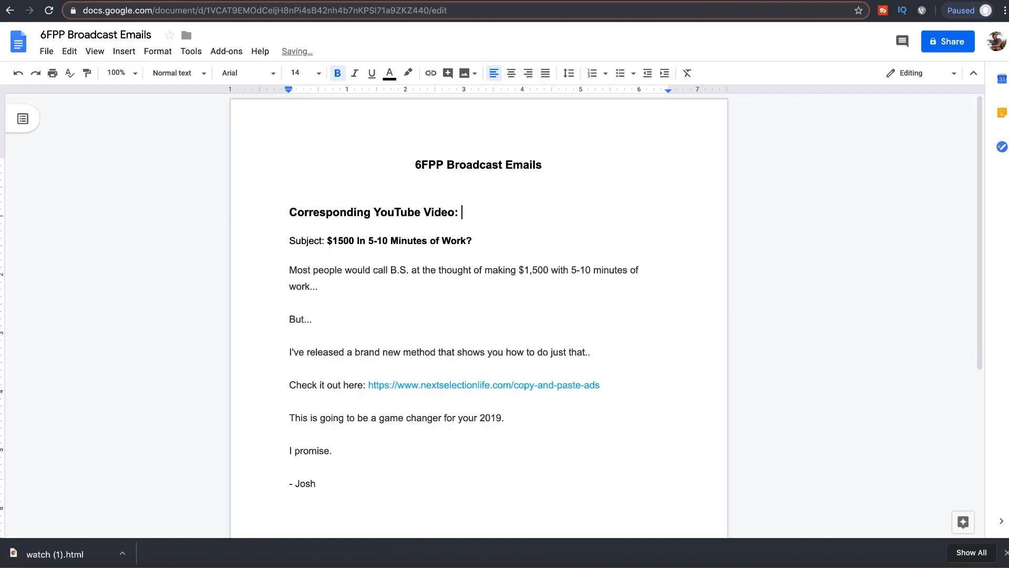
pyautogui.write(':')
pyautogui.press('super+v')
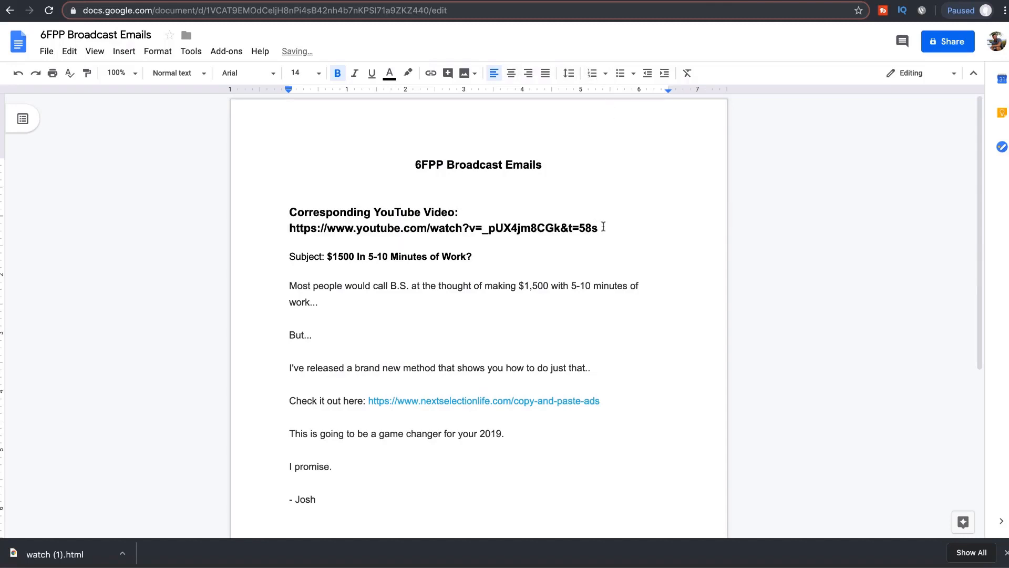
# Step: Strip the &t=58s timestamp, make the URL a clickable link, and join it onto the label line
pyautogui.moveTo(603, 226); pyautogui.dragTo(562, 230)
pyautogui.press('BackSpace')
pyautogui.click(289, 228)
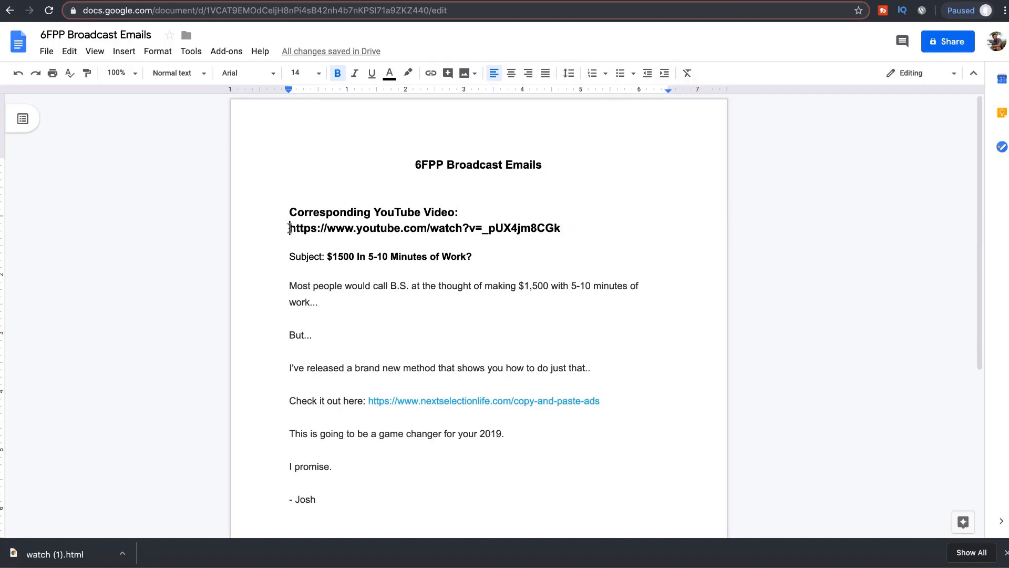
pyautogui.moveTo(572, 227); pyautogui.dragTo(296, 226)
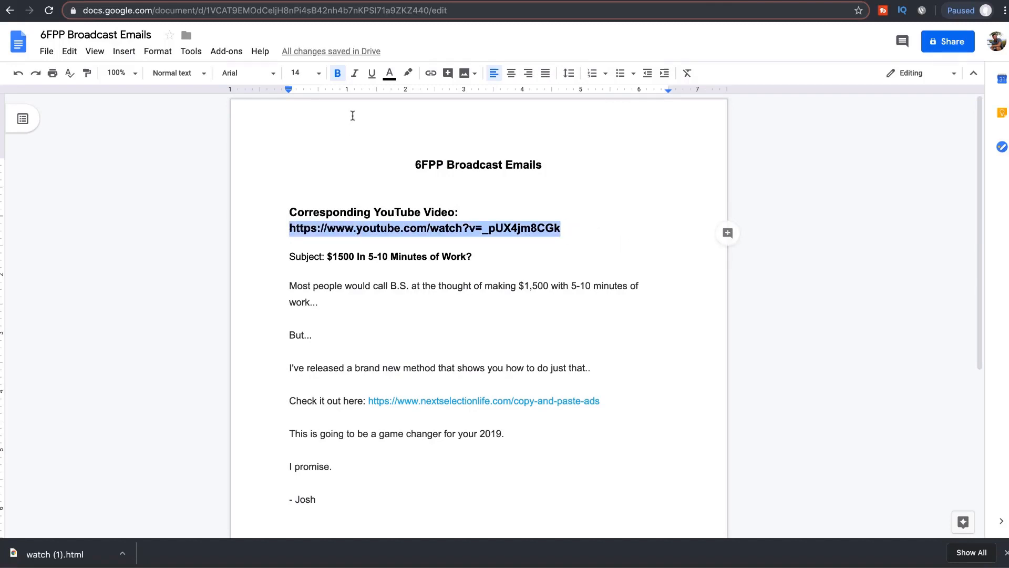
pyautogui.click(431, 75)
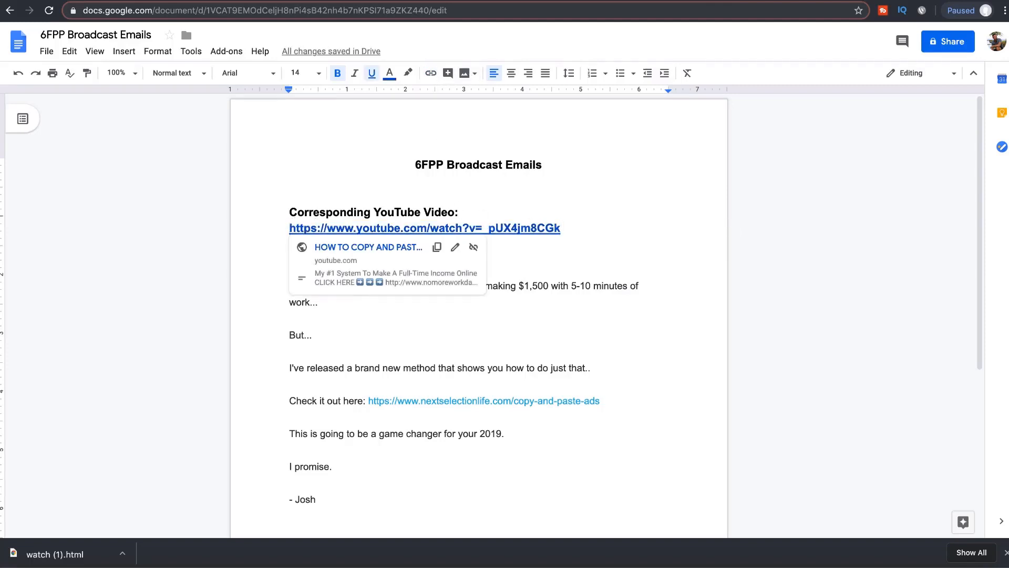
pyautogui.press('BackSpace')
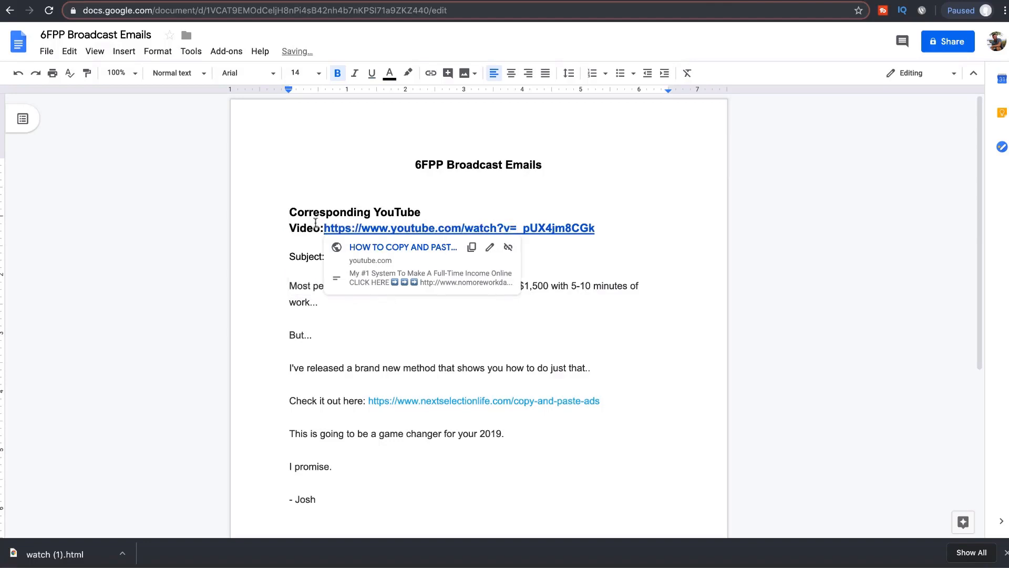
# Step: Set the YouTube video heading and its link to 12 pt
pyautogui.moveTo(320, 228); pyautogui.dragTo(282, 205)
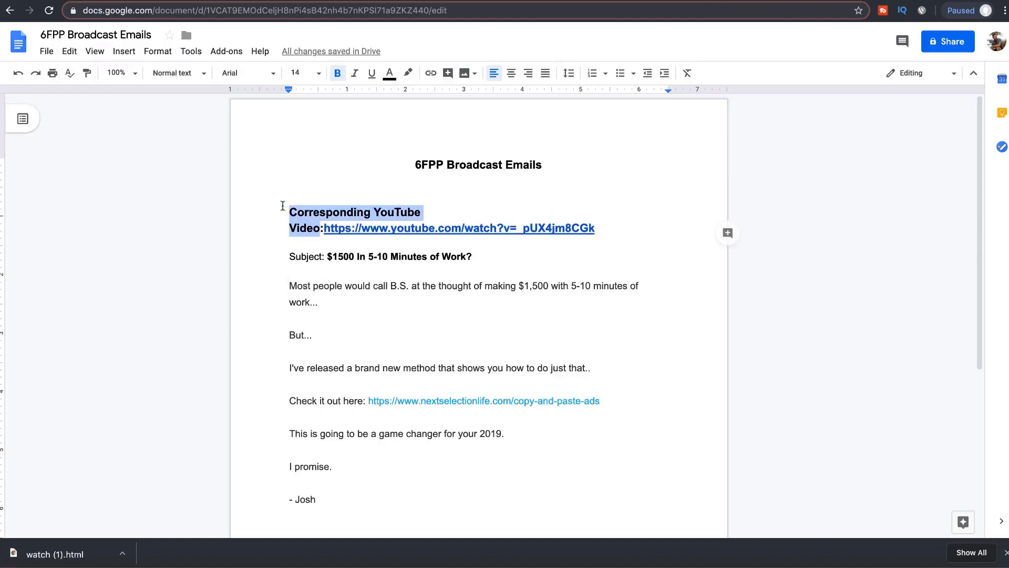
pyautogui.moveTo(410, 213); pyautogui.dragTo(288, 198)
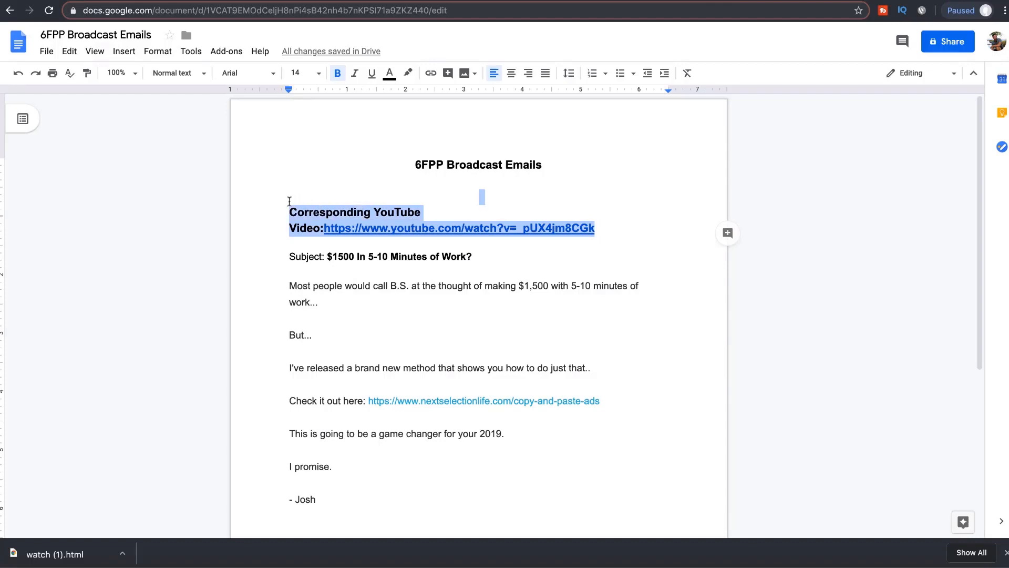
pyautogui.click(297, 72)
pyautogui.click(300, 173)
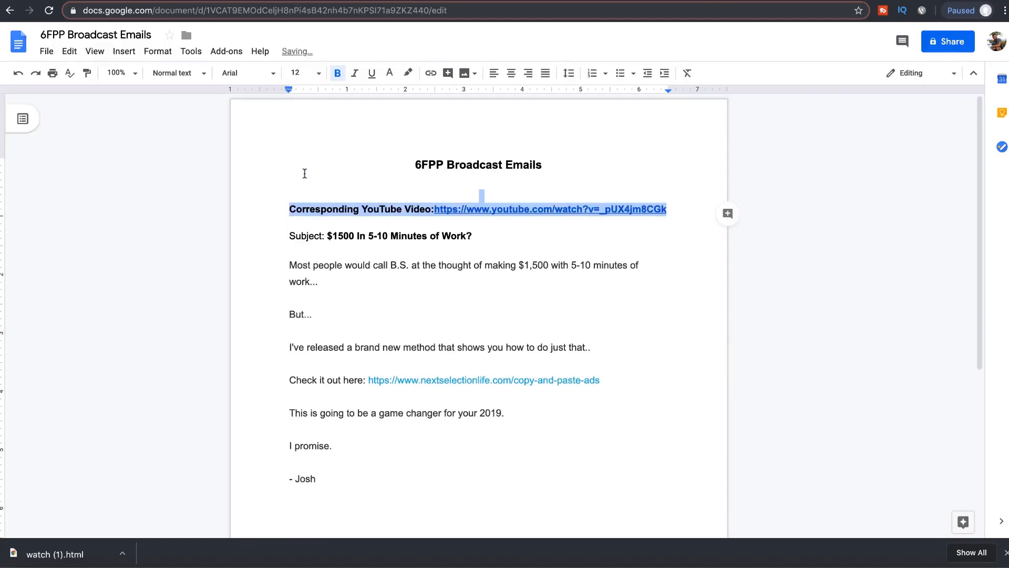
pyautogui.click(379, 265)
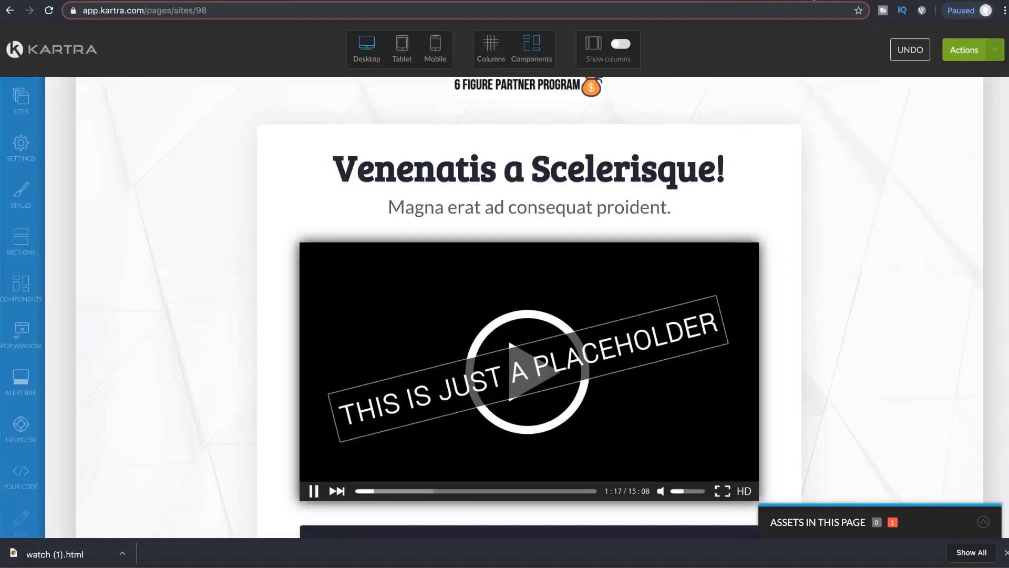
# Step: Scroll to the sales page's placeholder video and open its configuration settings
pyautogui.scroll(-2, 595, 339)
pyautogui.scroll(-1, 594, 339)
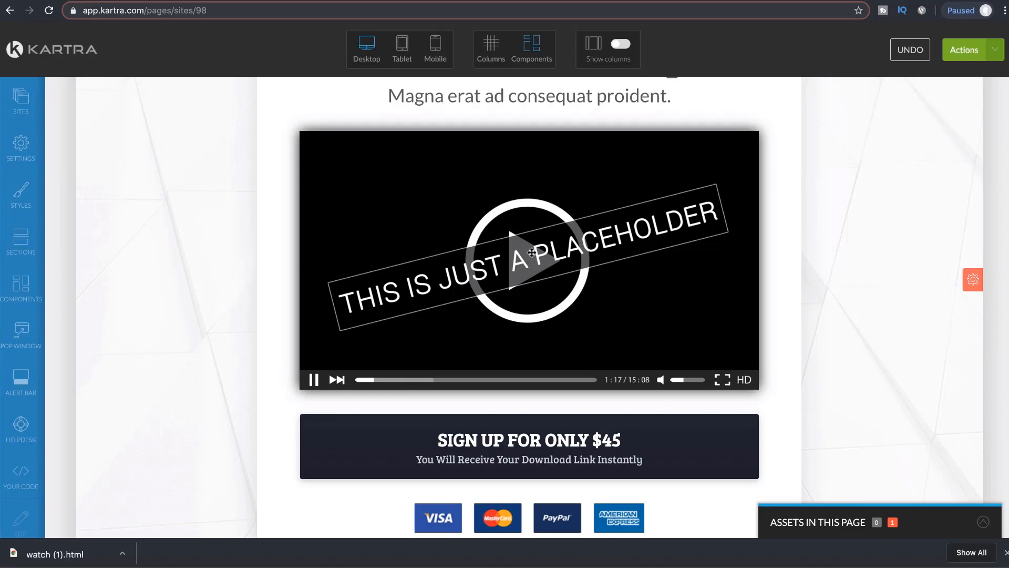
pyautogui.scroll(1, 524, 214)
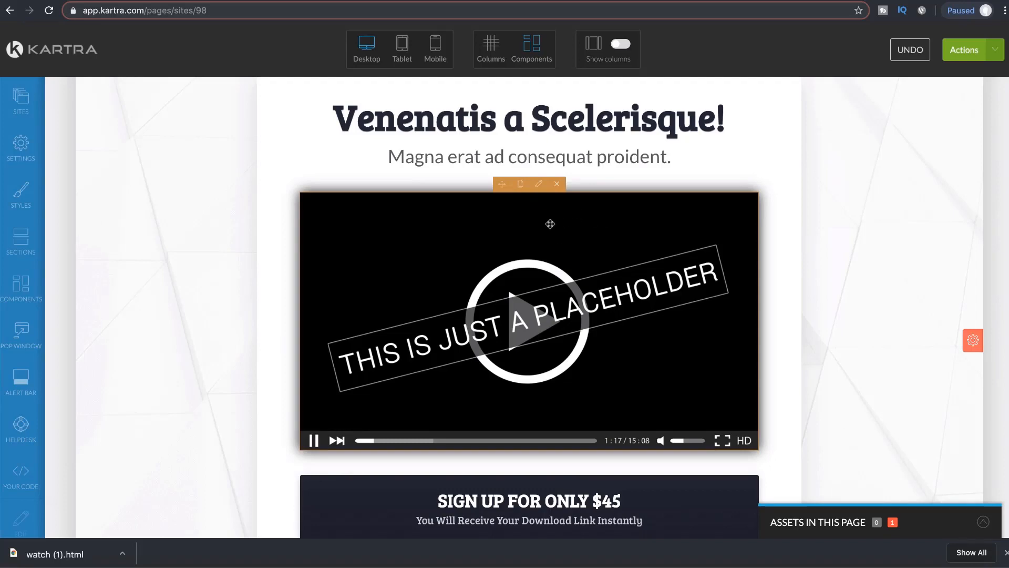
pyautogui.click(540, 185)
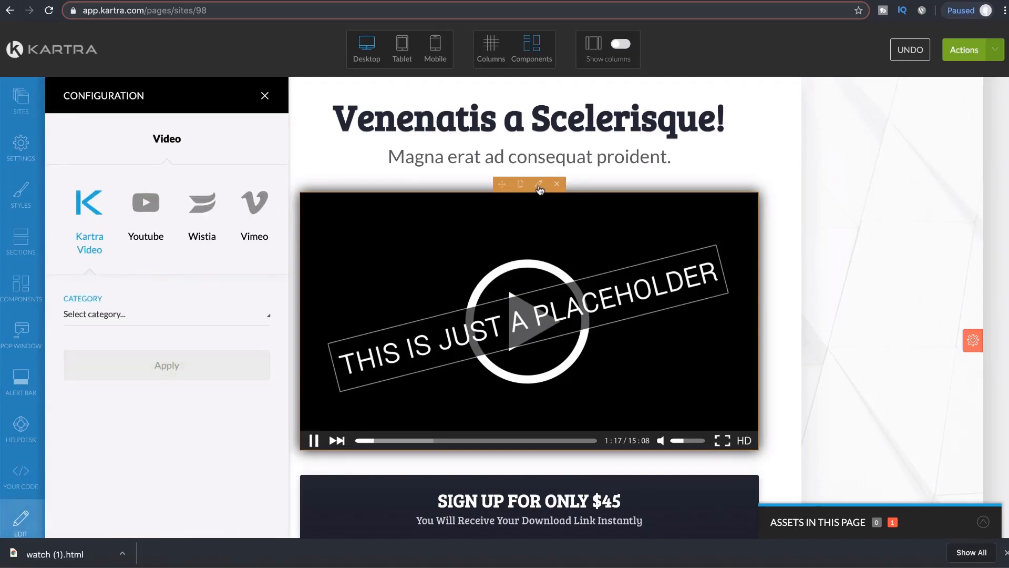
# Step: Set the video source to YouTube with the pasted URL minus &t=58s, and apply it
pyautogui.click(150, 209)
pyautogui.click(159, 315)
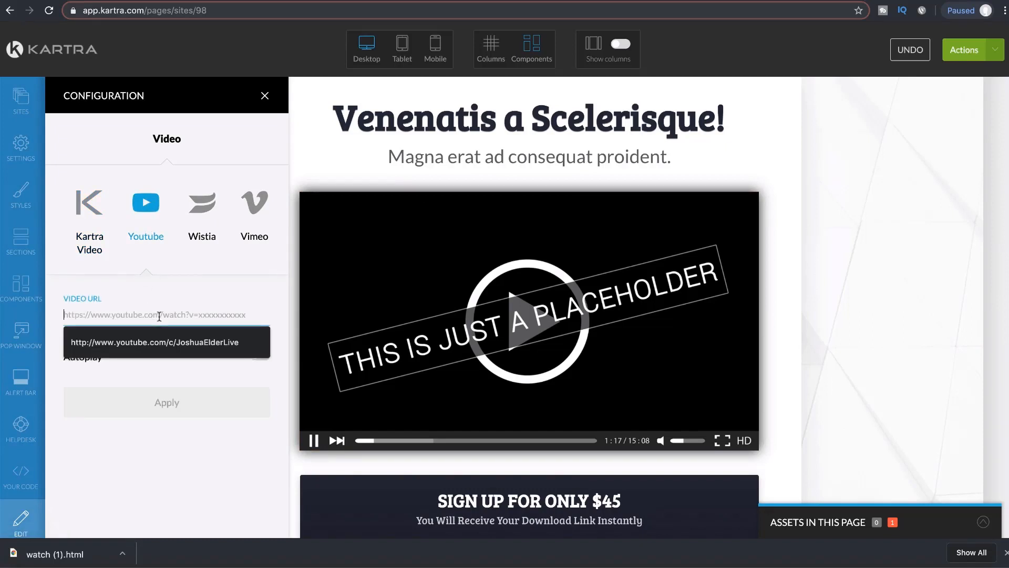
pyautogui.hotkey('ctrl', 'v')
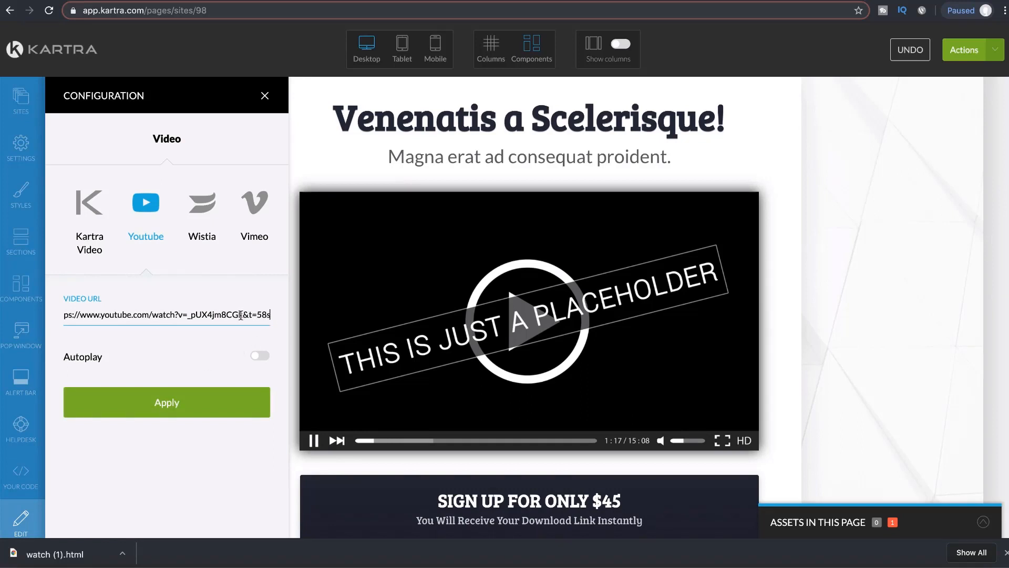
pyautogui.moveTo(256, 314); pyautogui.dragTo(282, 317)
pyautogui.press('BackSpace')
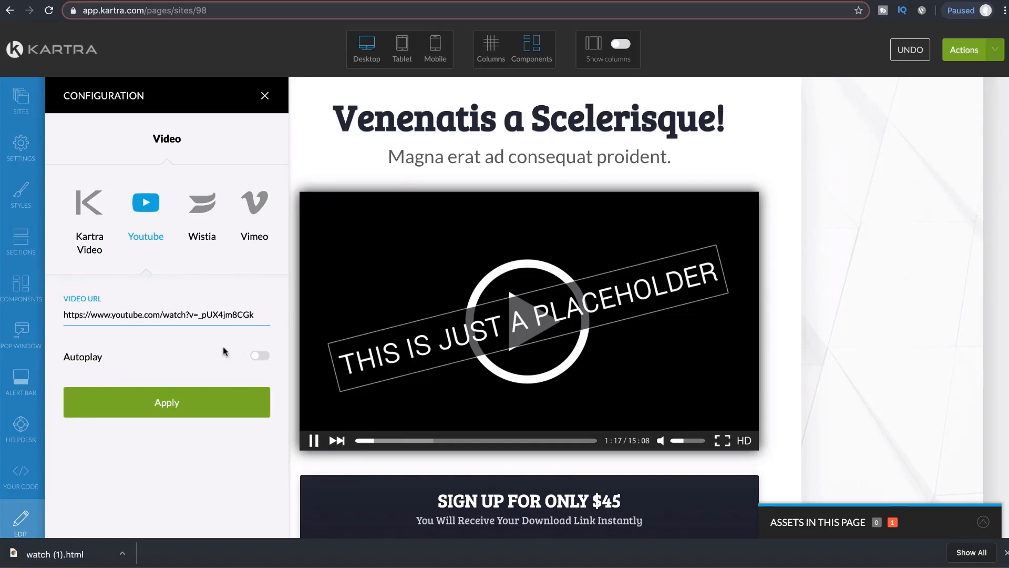
pyautogui.click(191, 406)
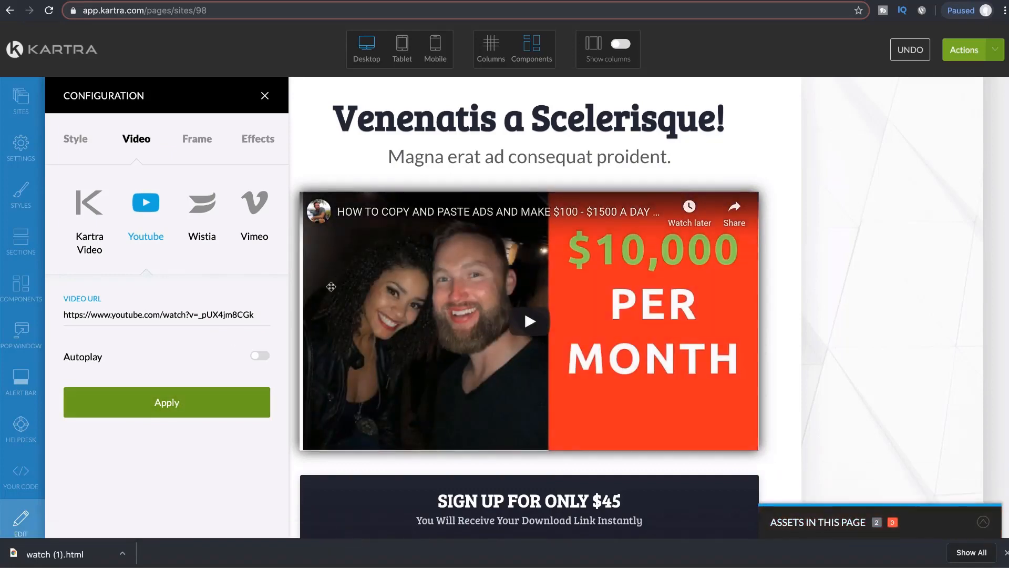
pyautogui.scroll(2, 505, 230)
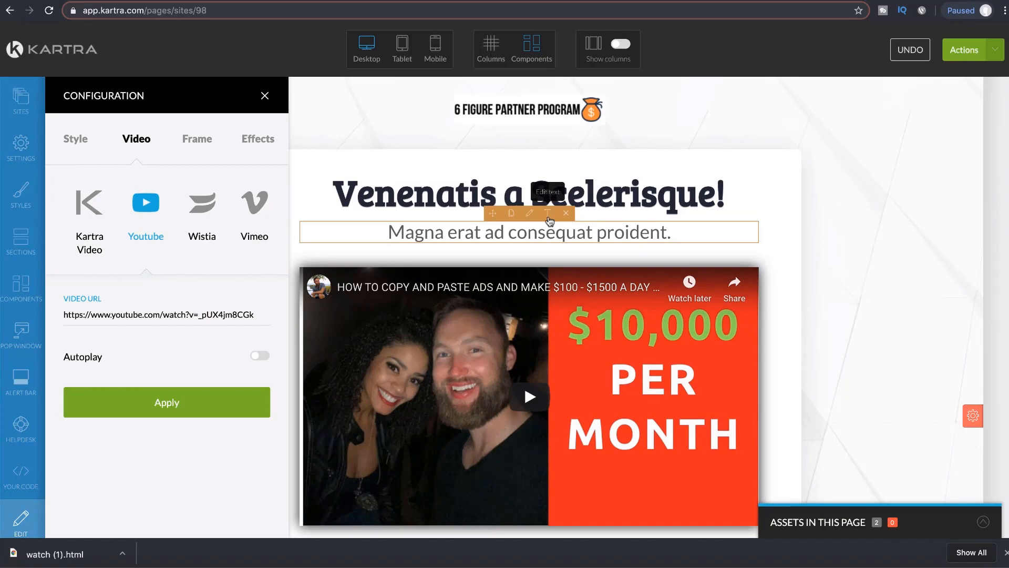
# Step: Replace the placeholder headline with 'How Too Copy & Paste Ads'
pyautogui.click(547, 170)
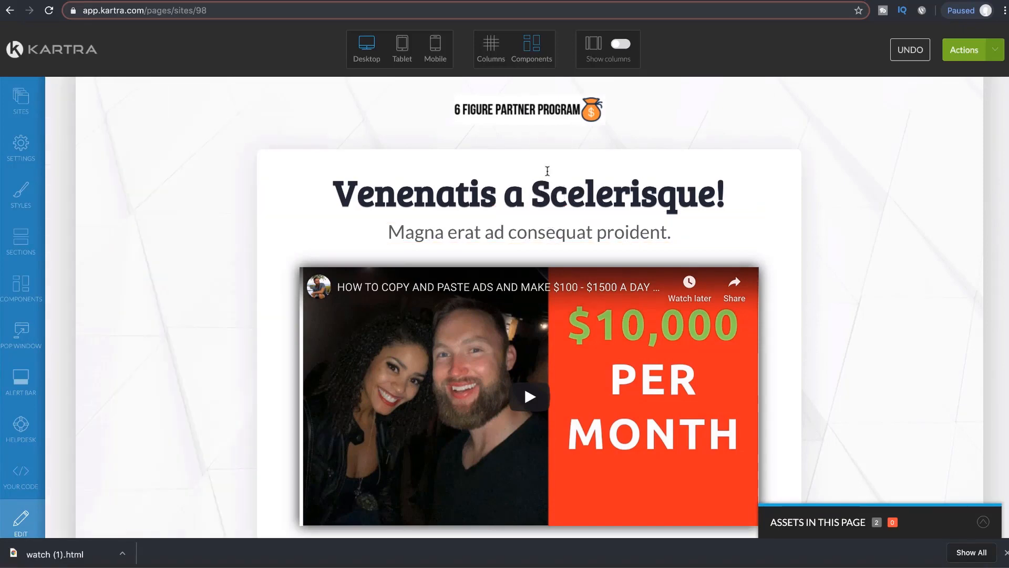
pyautogui.moveTo(729, 193); pyautogui.dragTo(330, 182)
pyautogui.write('How Too')
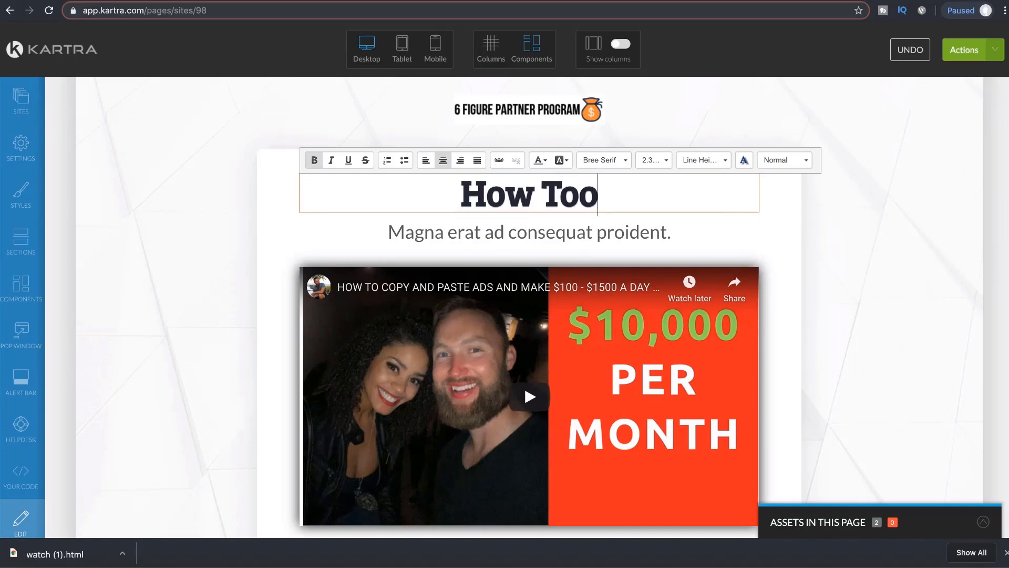
pyautogui.write(' Copy & Paste ')
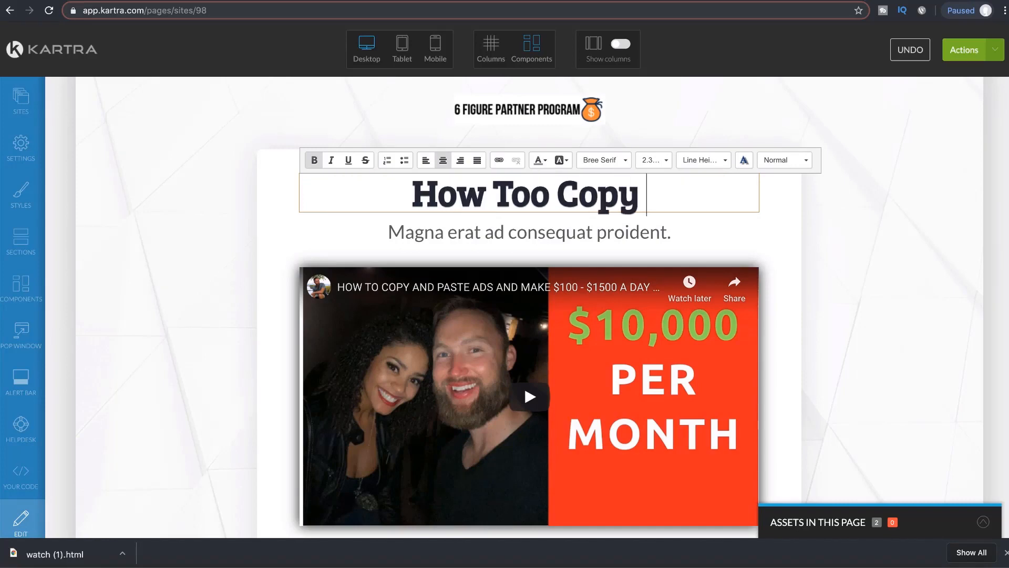
pyautogui.write('Ads')
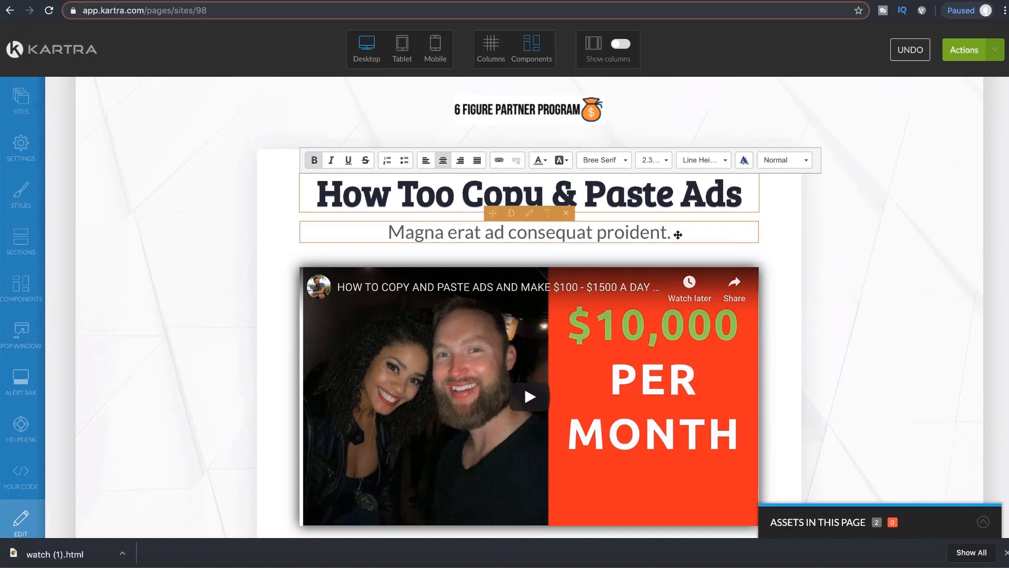
# Step: Replace the placeholder subtitle with 'Make $100 - $1500 A Day...'
pyautogui.click(568, 223)
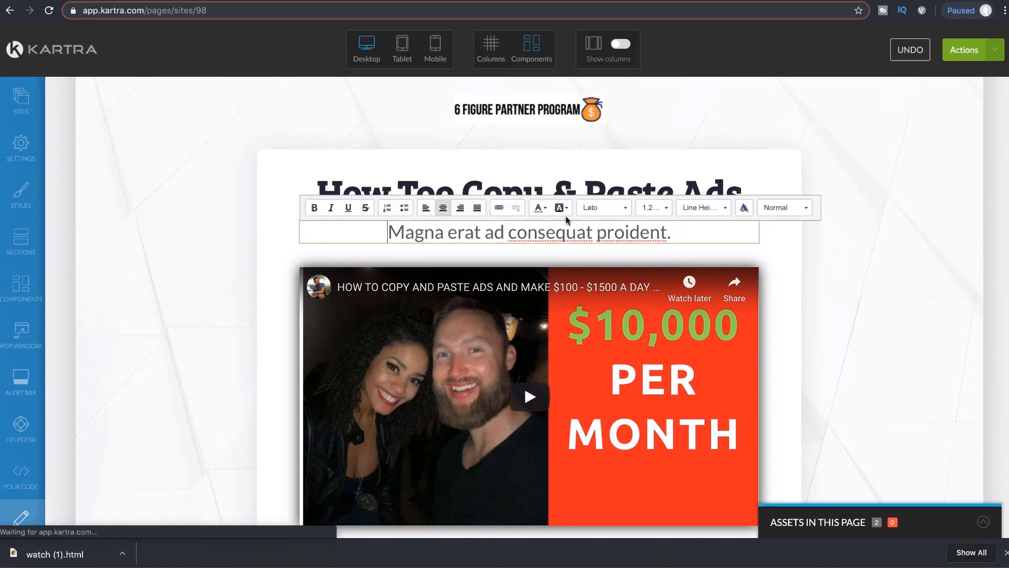
pyautogui.moveTo(697, 235); pyautogui.dragTo(378, 239)
pyautogui.write('M')
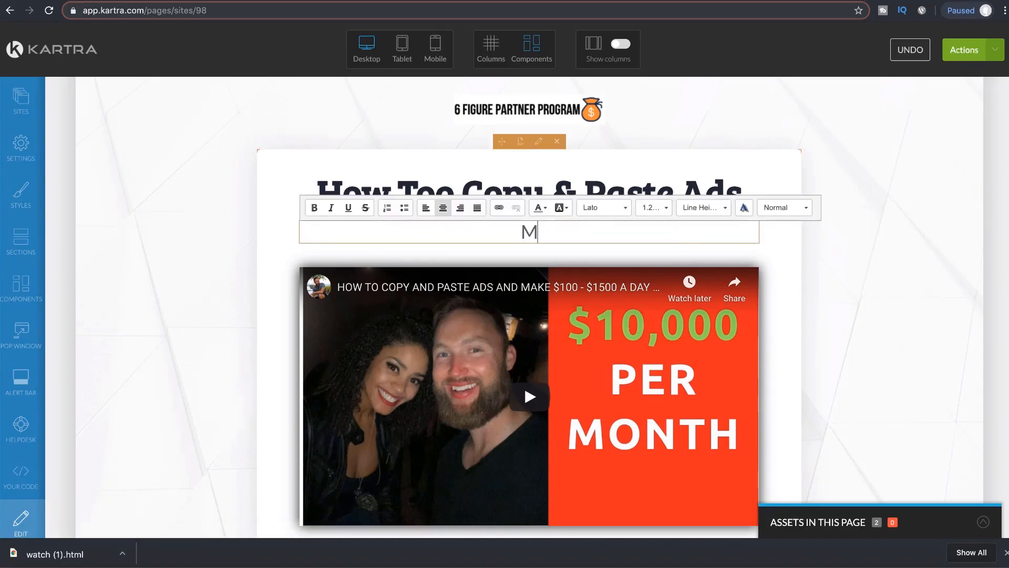
pyautogui.write('ake $1')
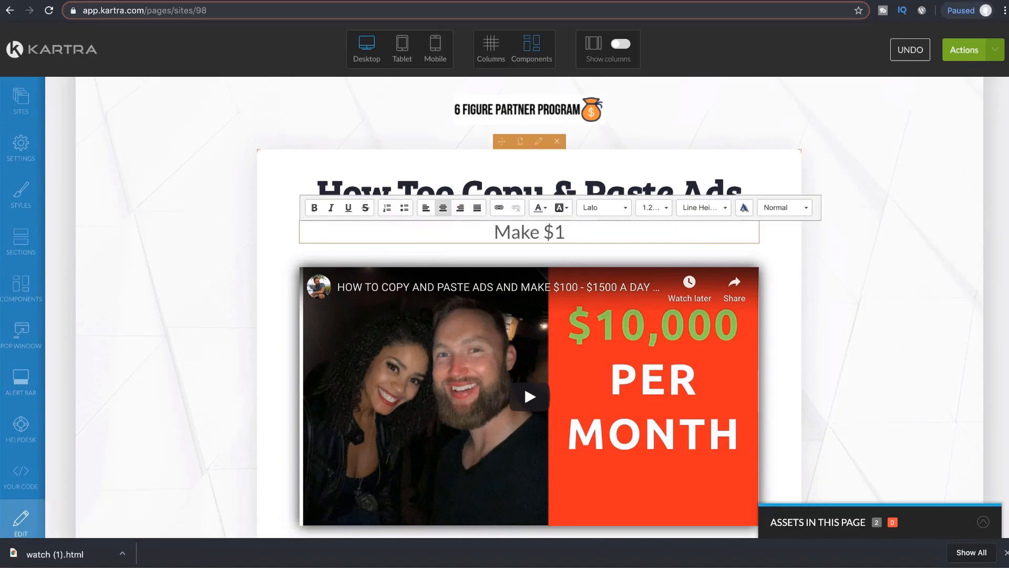
pyautogui.write('00 - $')
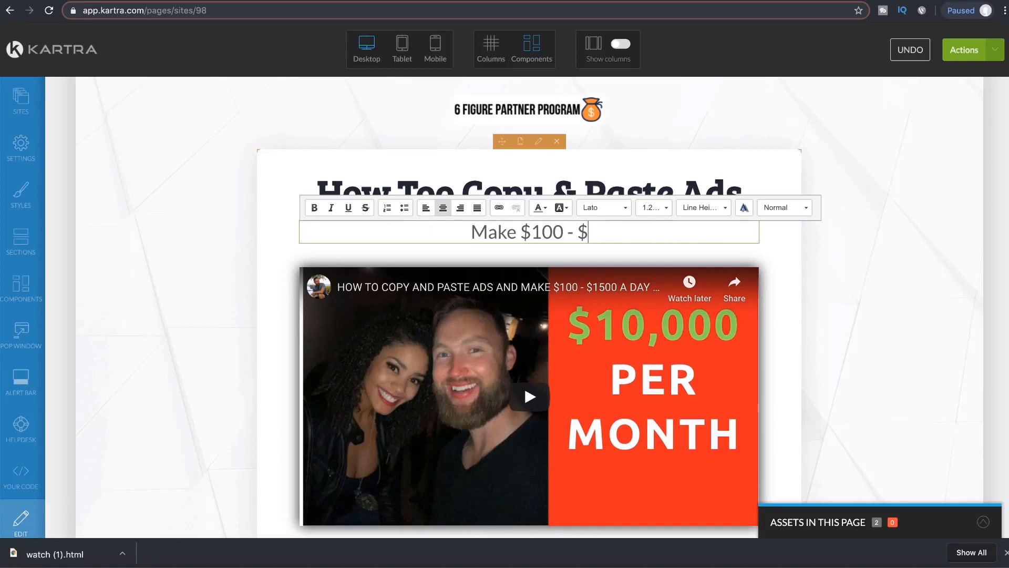
pyautogui.write('1500 A D')
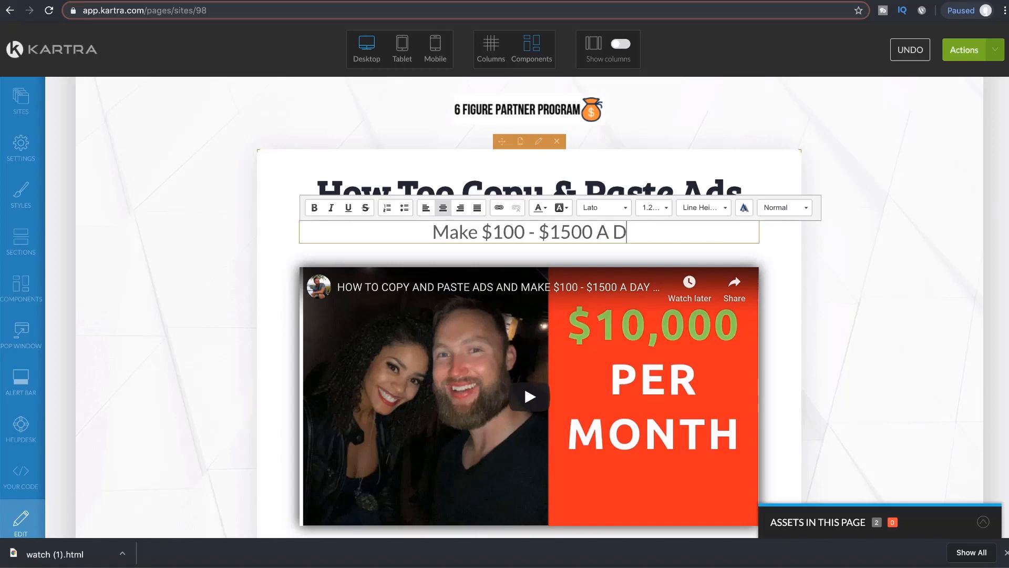
pyautogui.write('ay...')
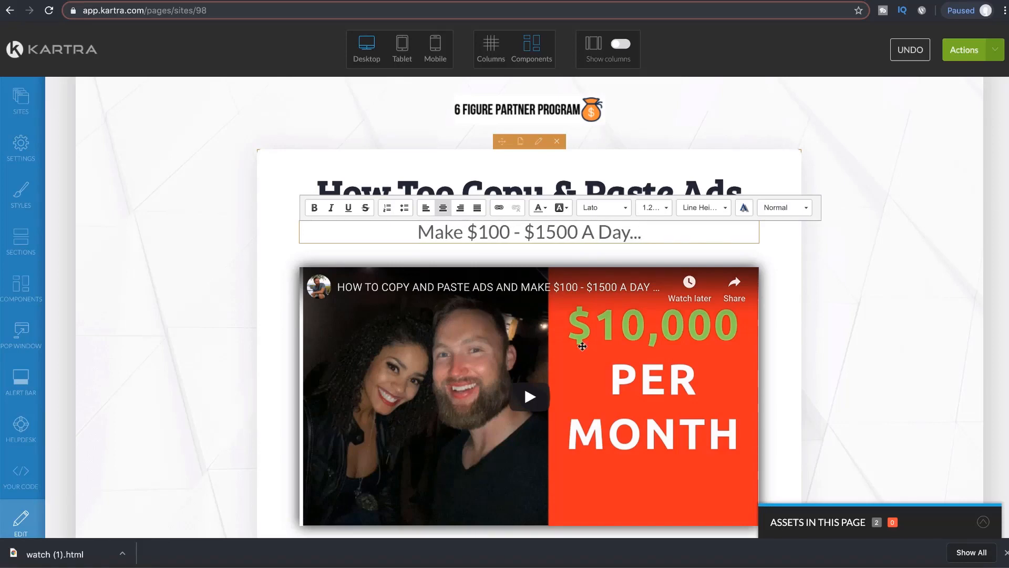
pyautogui.click(764, 246)
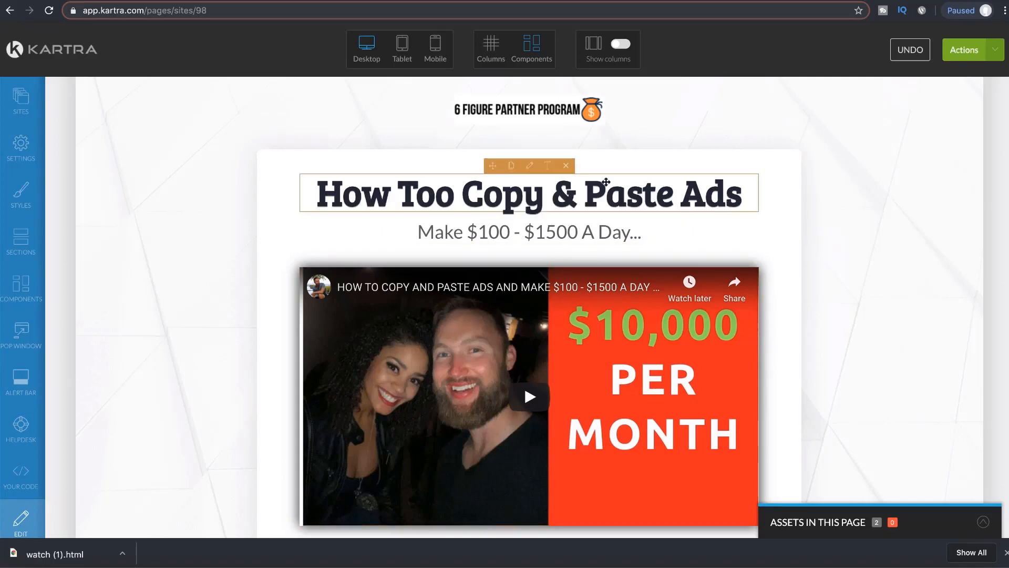
# Step: Add '...' after 'Ads' in the headline and before 'Make' in the subtitle, trimming the subtitle's trailing dots
pyautogui.click(549, 176)
pyautogui.click(744, 202)
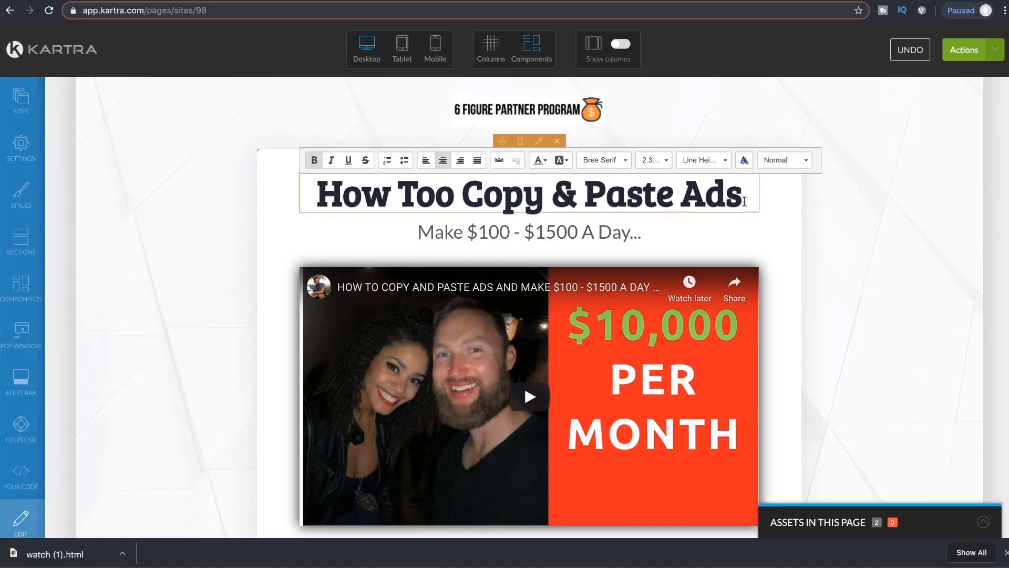
pyautogui.write('...')
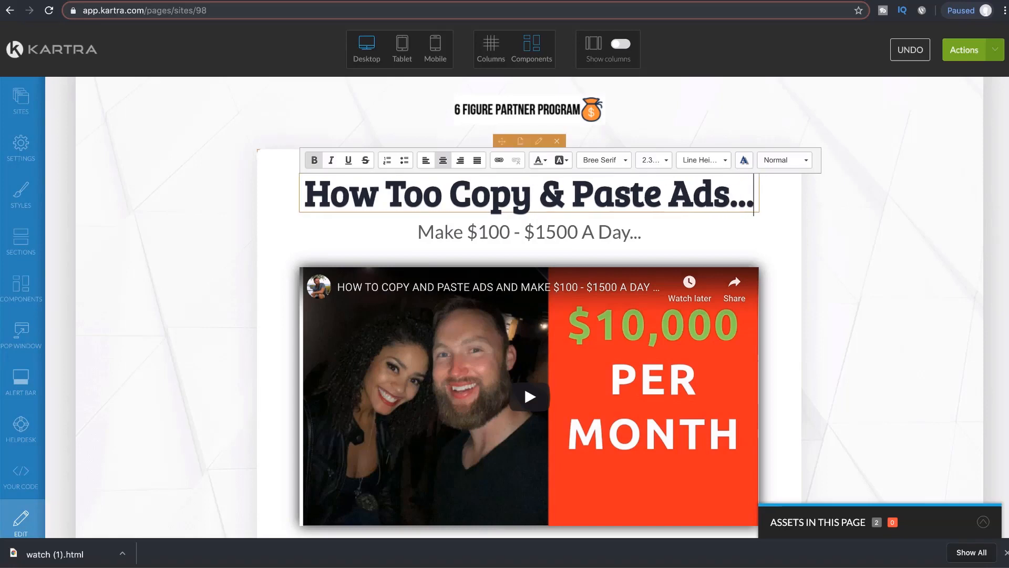
pyautogui.click(419, 232)
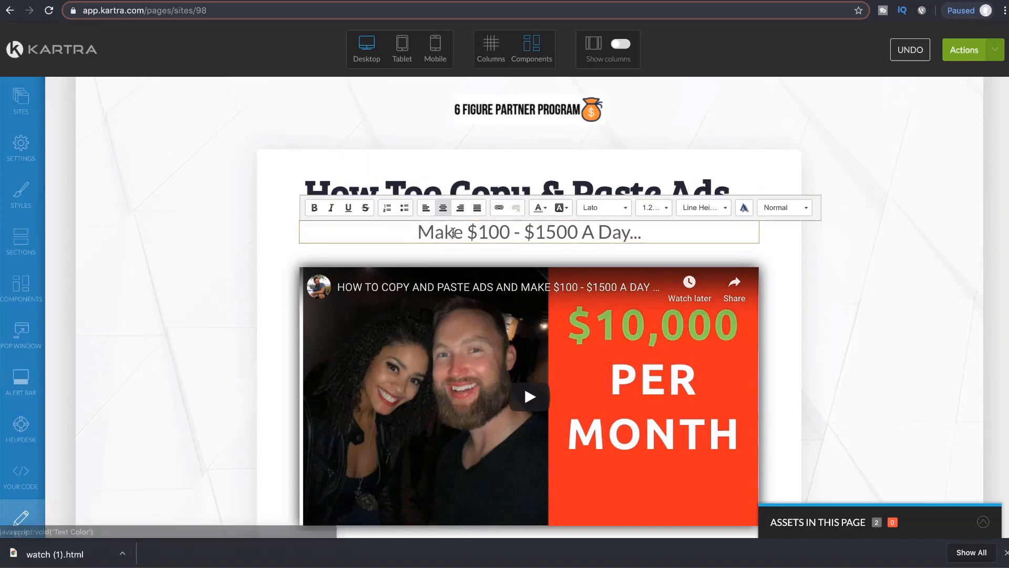
pyautogui.write('...')
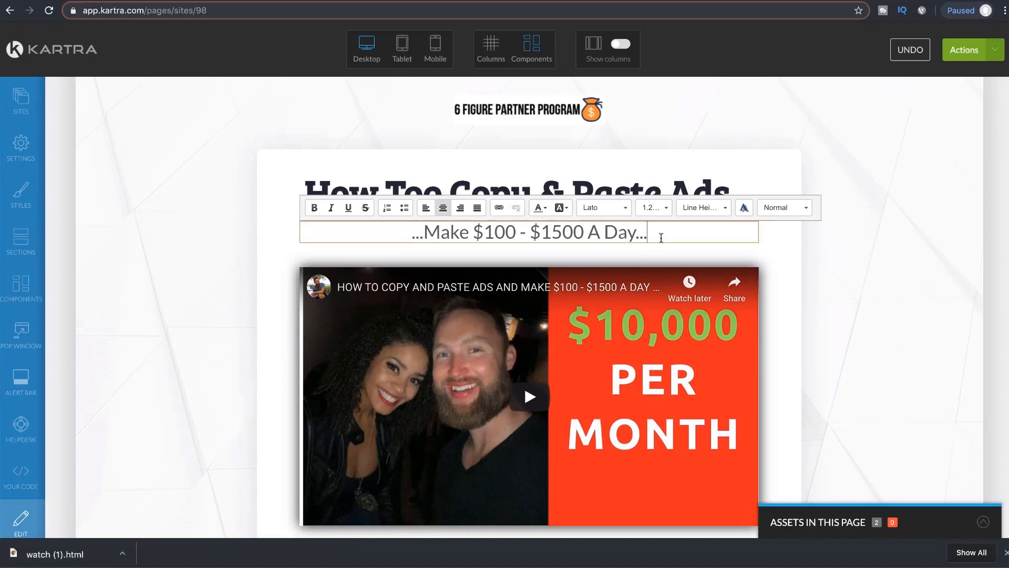
pyautogui.press('BackSpace')
pyautogui.press('BackSpace')
pyautogui.click(865, 301)
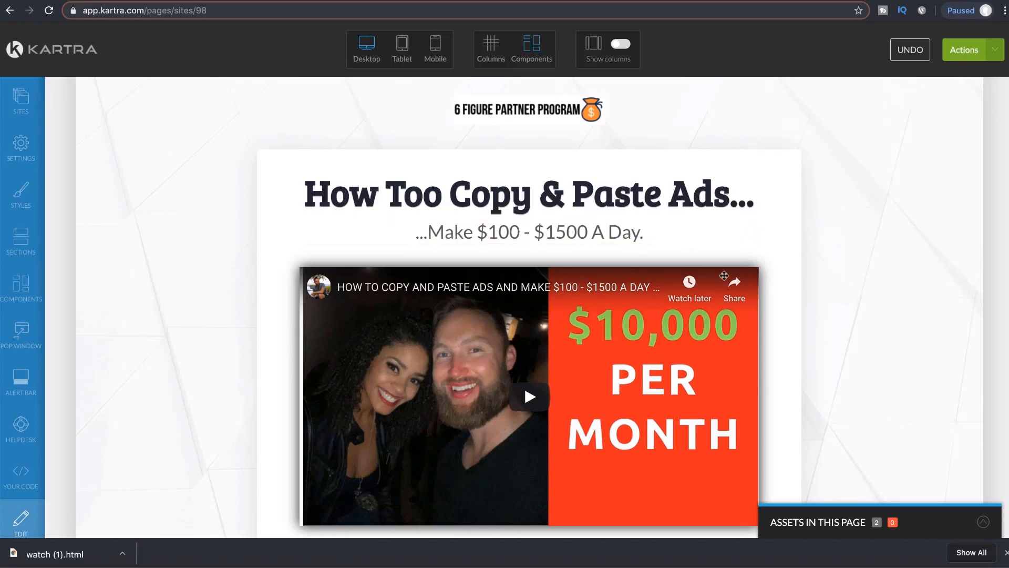
# Step: End the subtitle with '!' and insert 'and' before 'Make'
pyautogui.click(547, 213)
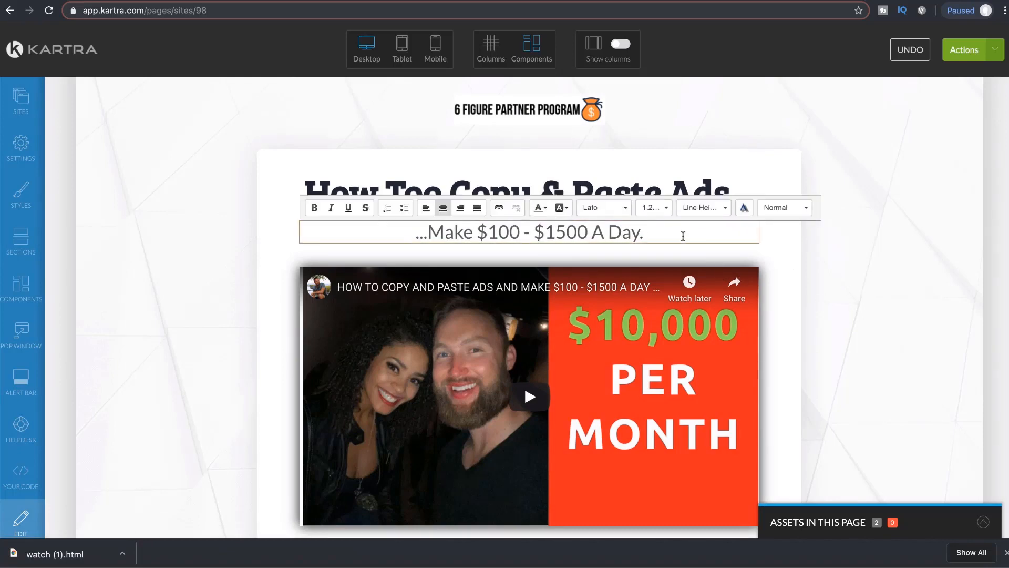
pyautogui.press('BackSpace')
pyautogui.write('!')
pyautogui.click(851, 295)
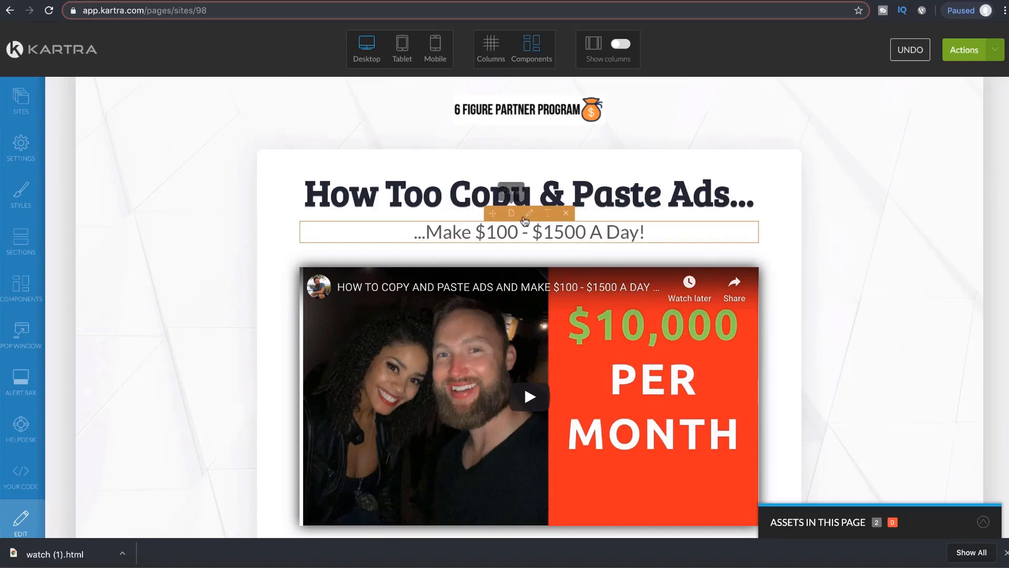
pyautogui.click(425, 231)
pyautogui.write('A')
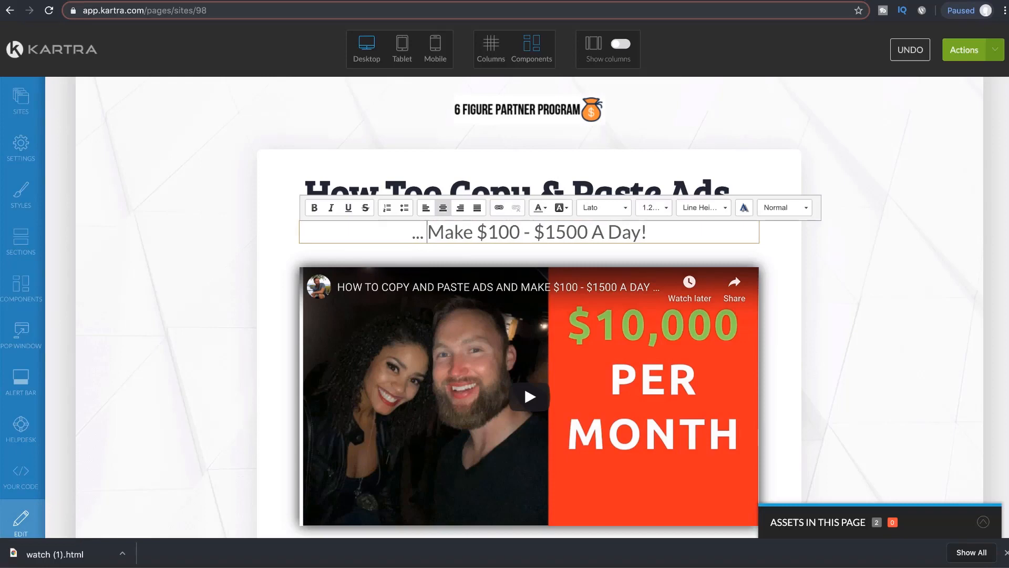
pyautogui.press('BackSpace')
pyautogui.write('and')
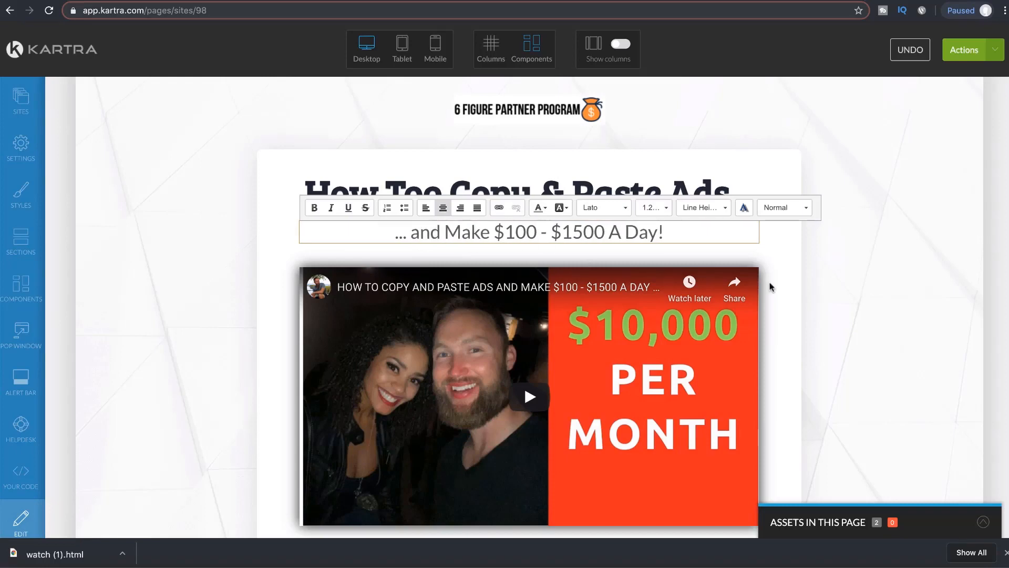
pyautogui.click(867, 331)
# Step: Change the footer copyright year from 2017 to 2019
pyautogui.scroll(-3, 815, 314)
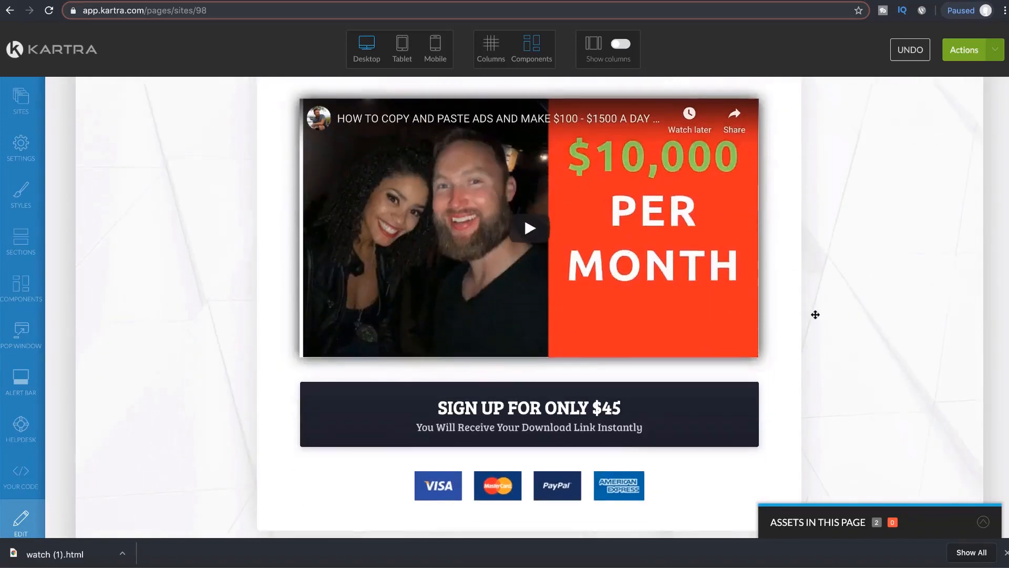
pyautogui.scroll(-2, 815, 315)
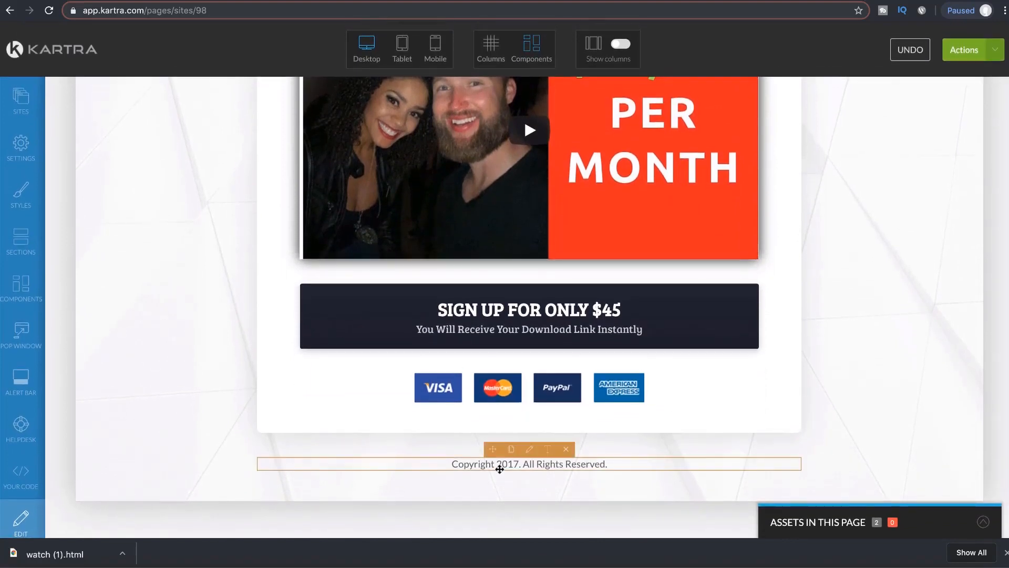
pyautogui.click(547, 449)
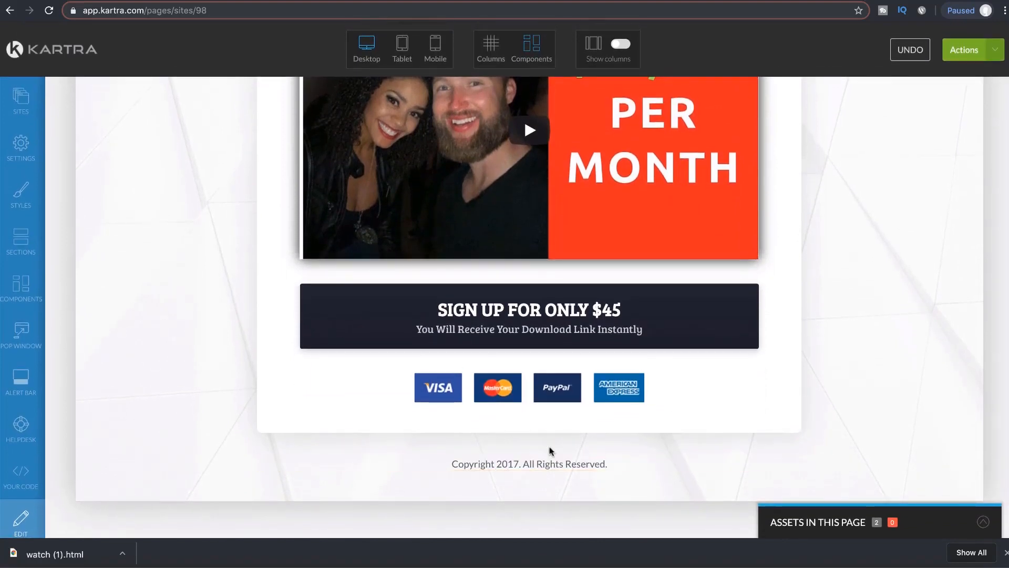
pyautogui.click(518, 463)
pyautogui.press('BackSpace')
pyautogui.write('9')
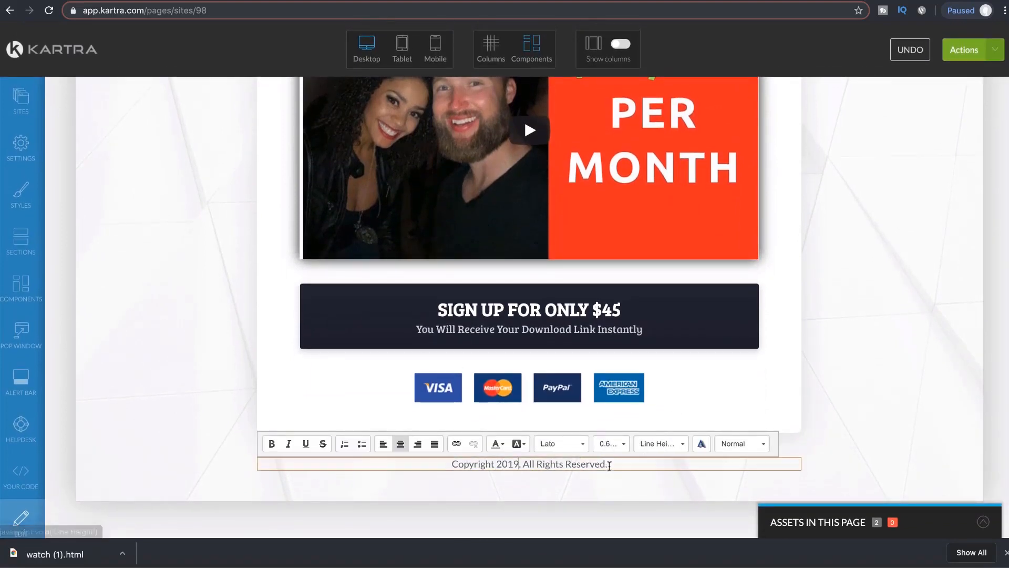
# Step: Insert '6FPP' before 'All Rights Reserved' and delete the payment card icons row
pyautogui.moveTo(609, 466); pyautogui.dragTo(524, 464)
pyautogui.scroll(1, 914, 336)
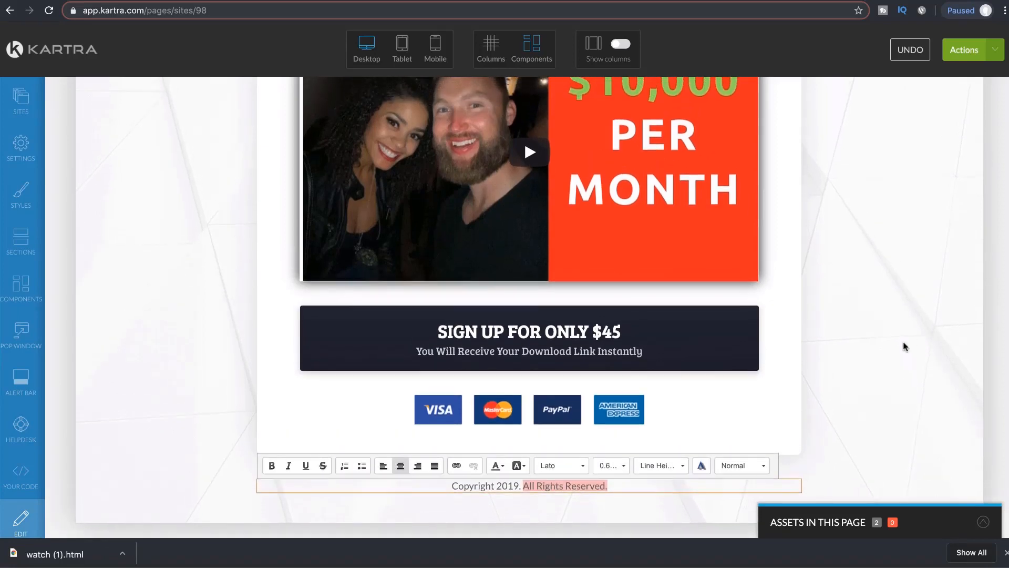
pyautogui.scroll(5, 905, 346)
pyautogui.scroll(-5, 904, 345)
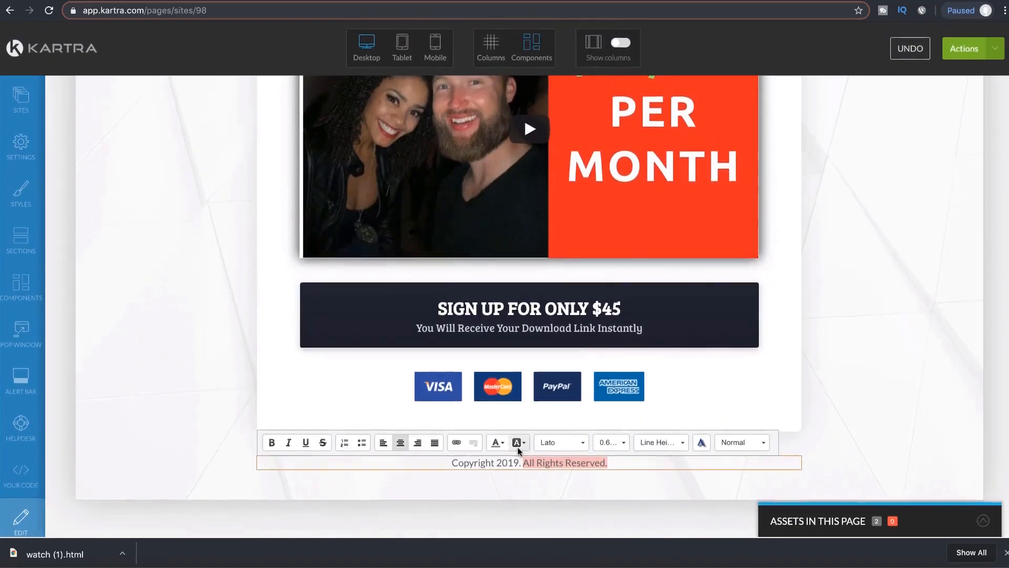
pyautogui.click(524, 463)
pyautogui.write('6')
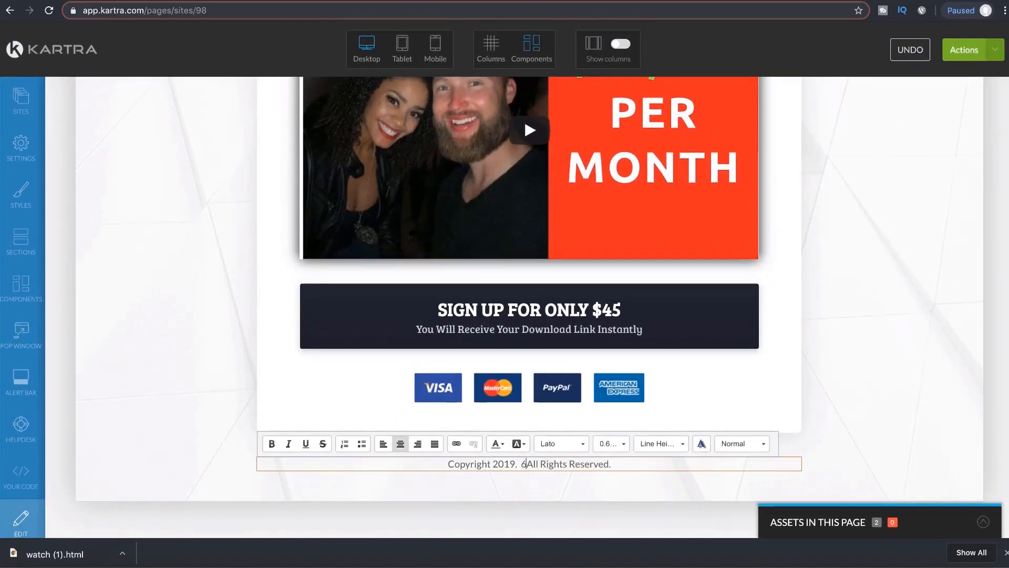
pyautogui.write('FPP')
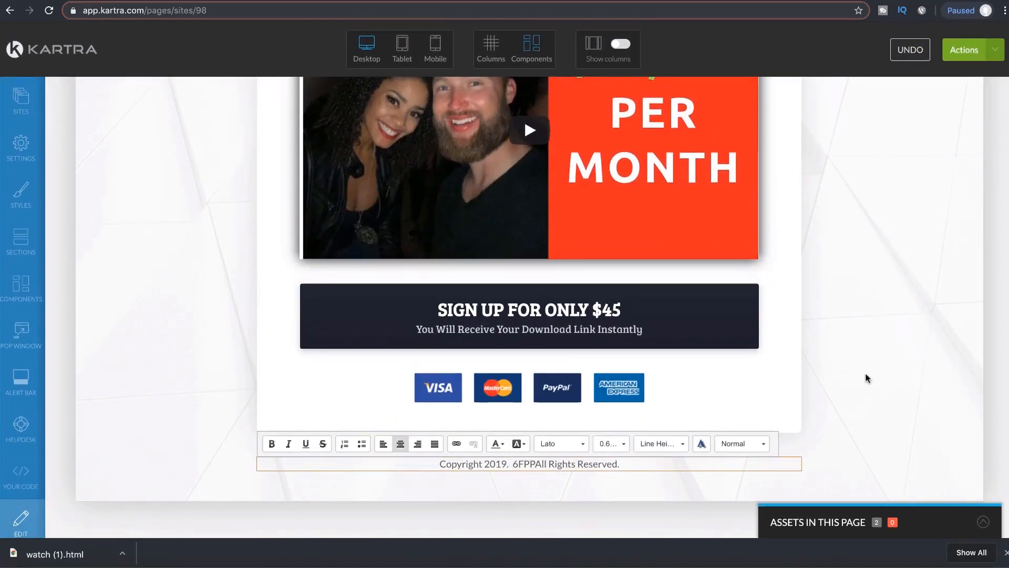
pyautogui.click(867, 379)
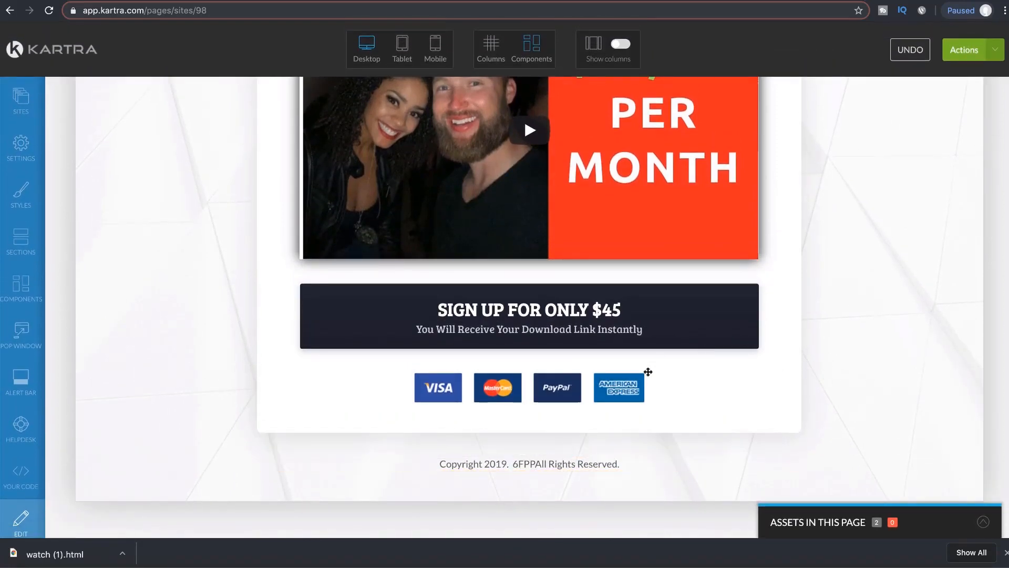
pyautogui.click(559, 362)
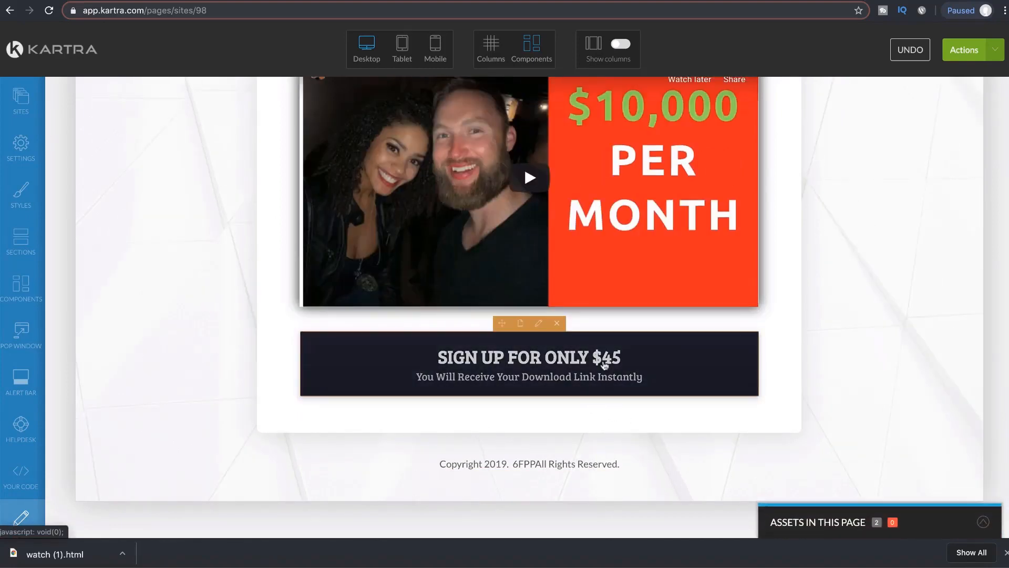
# Step: Change the sign-up button's main text to 'Click Here To Learn More'
pyautogui.click(540, 324)
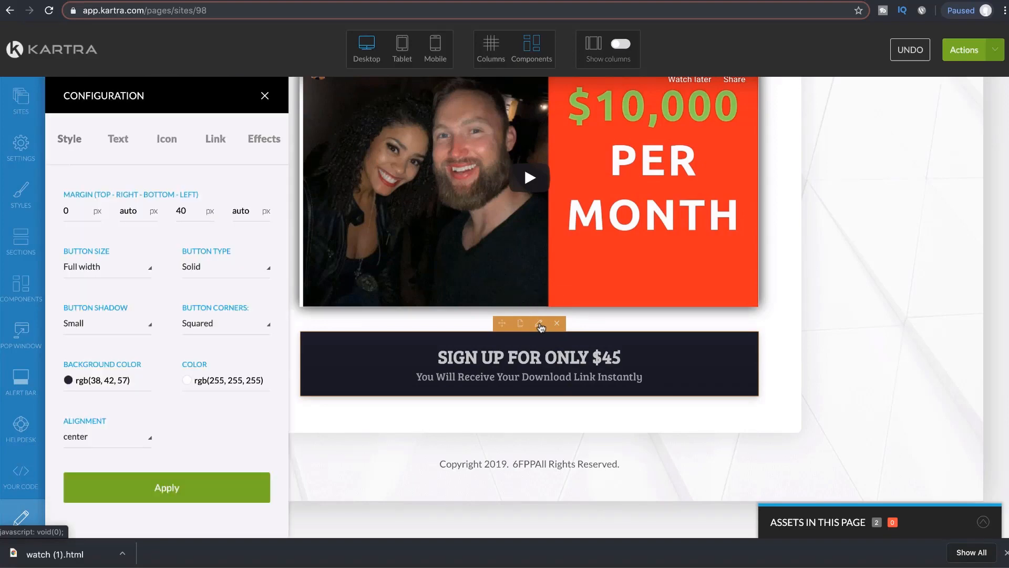
pyautogui.click(119, 139)
pyautogui.moveTo(173, 213); pyautogui.dragTo(64, 196)
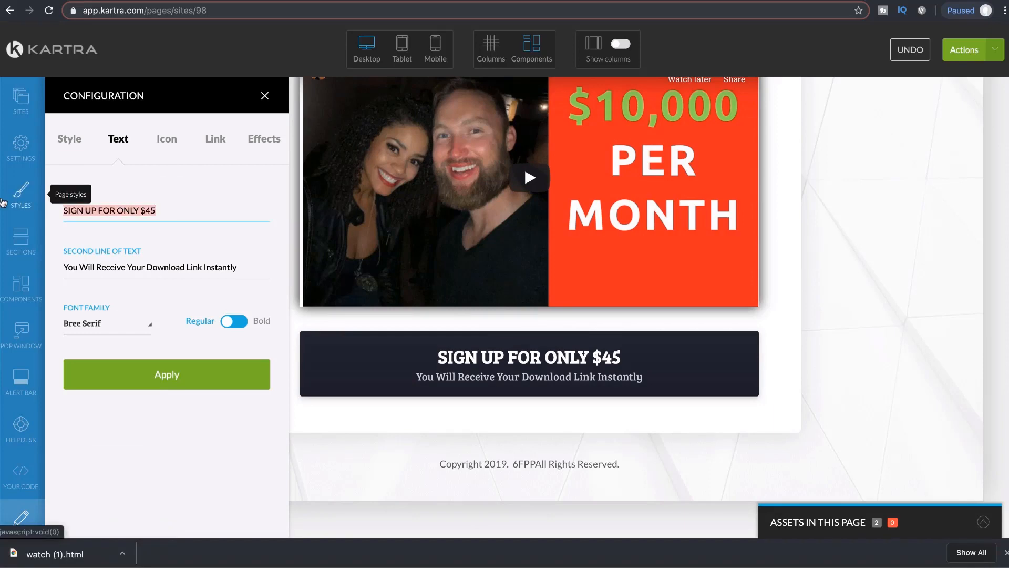
pyautogui.write('Cli')
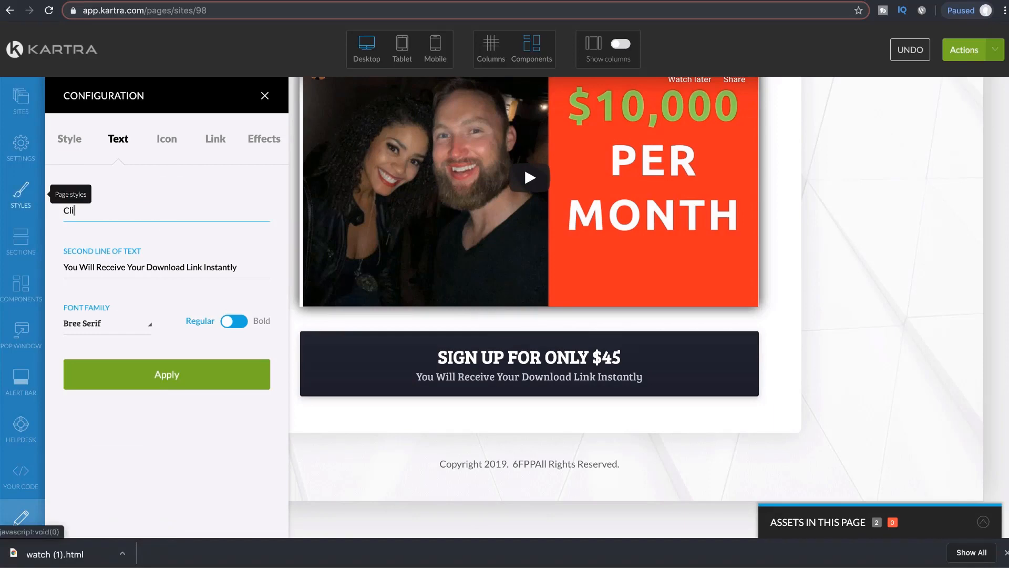
pyautogui.write('ck')
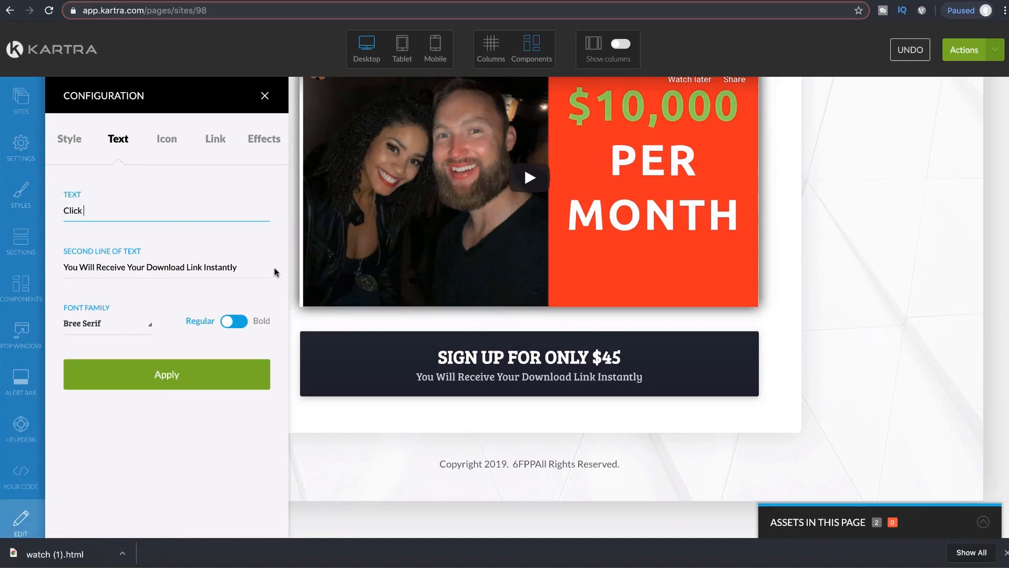
pyautogui.write(' Here')
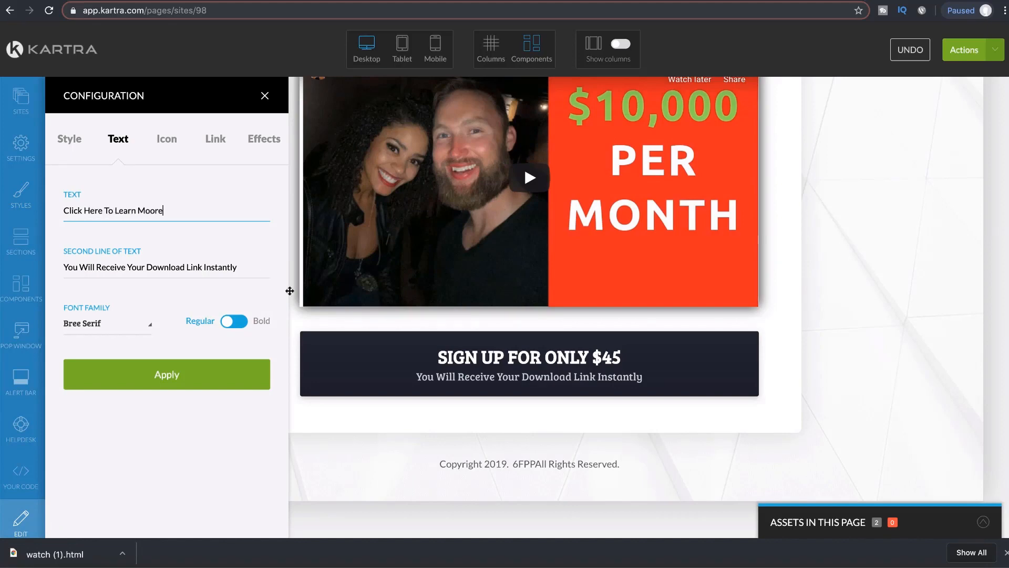
pyautogui.write(' To Learn Moore')
pyautogui.press('BackSpace')
# Step: Set the button's second line to 'Copy A 6 Figure Yearly Proven Business'
pyautogui.moveTo(240, 267); pyautogui.dragTo(63, 267)
pyautogui.write('C')
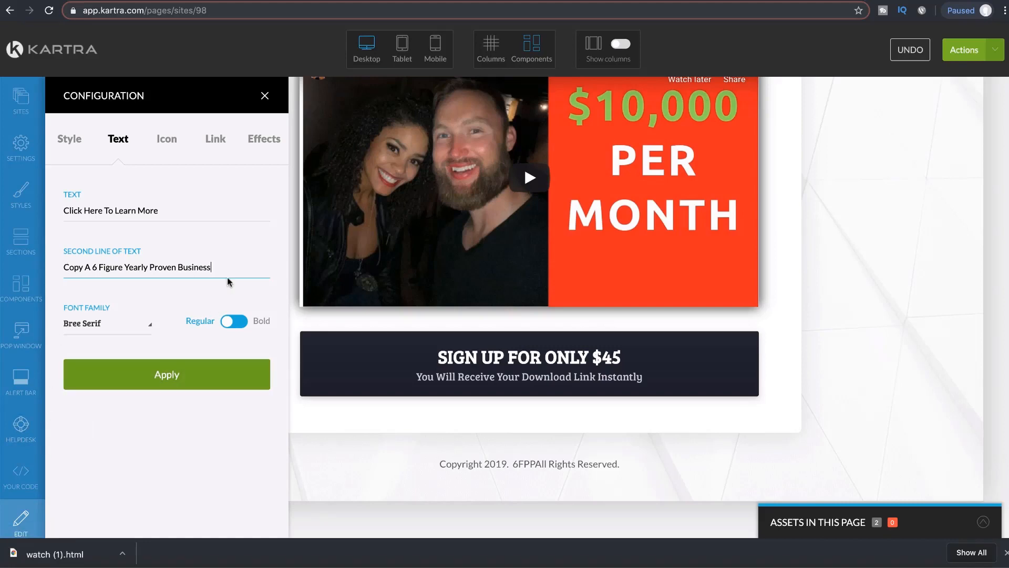
pyautogui.click(220, 143)
pyautogui.click(118, 140)
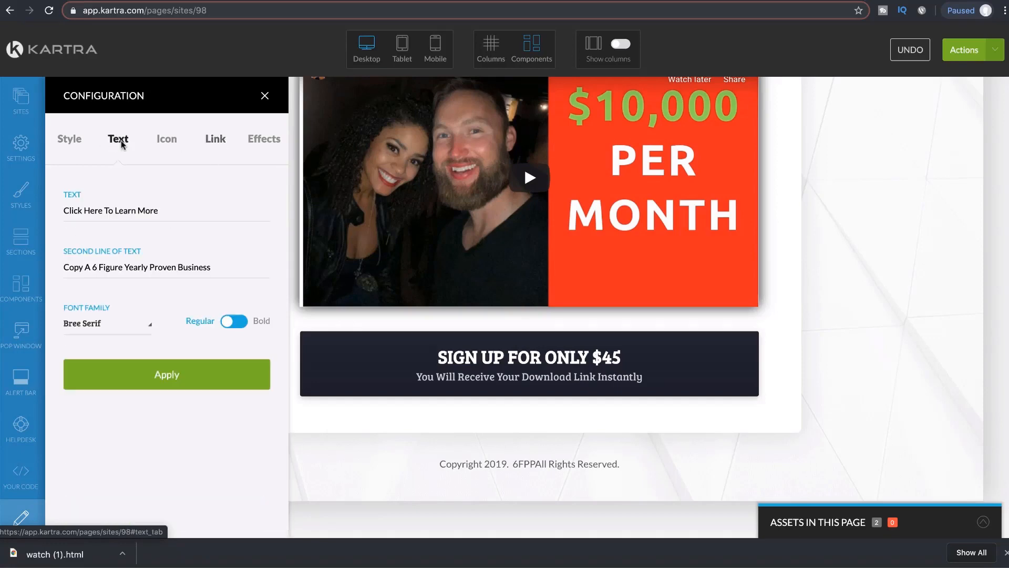
# Step: Make the button link to a Kartra page on the 6 Figure Partner Program site
pyautogui.click(214, 140)
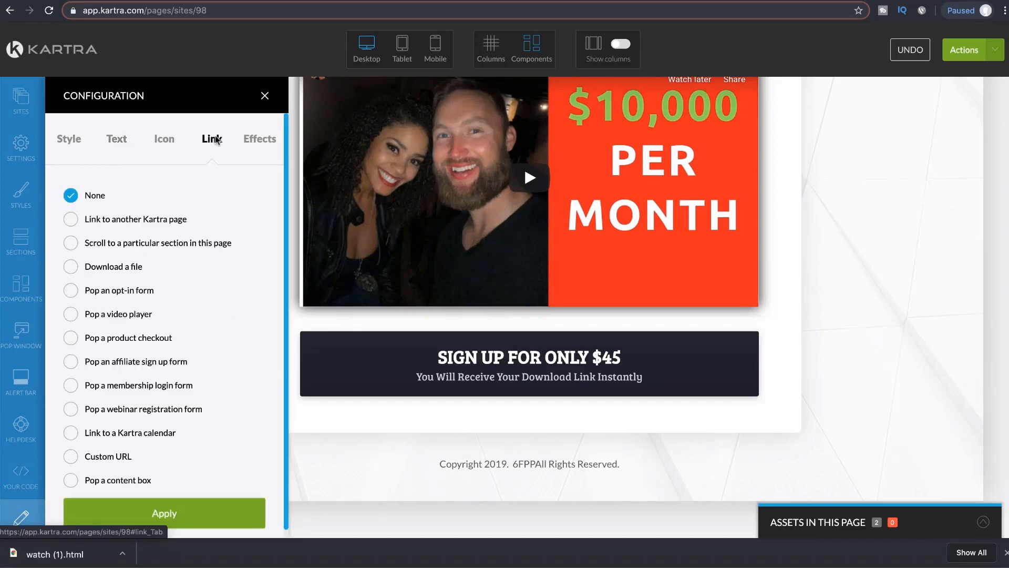
pyautogui.scroll(-1, 187, 254)
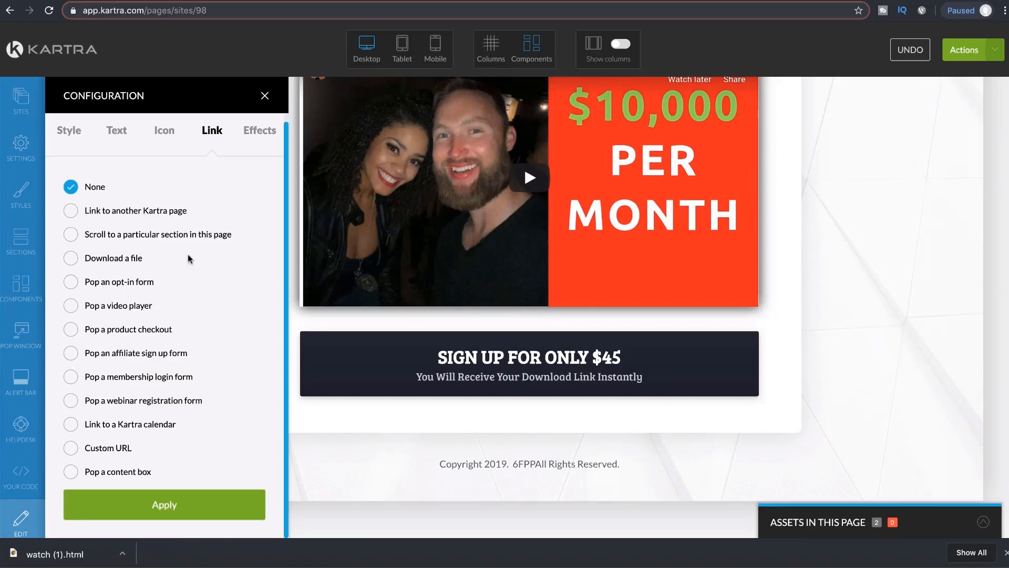
pyautogui.click(72, 211)
pyautogui.scroll(-3, 180, 327)
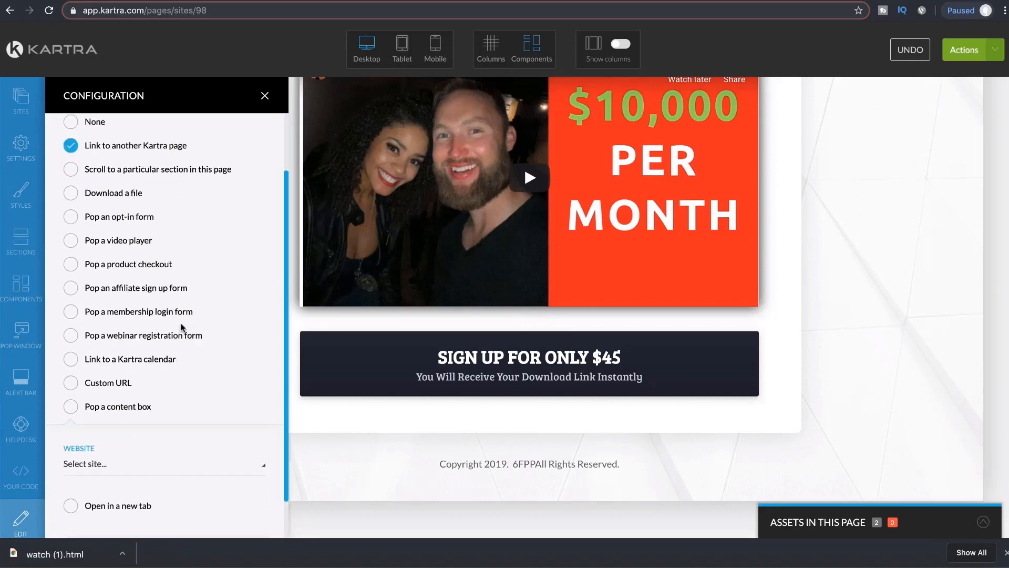
pyautogui.click(170, 424)
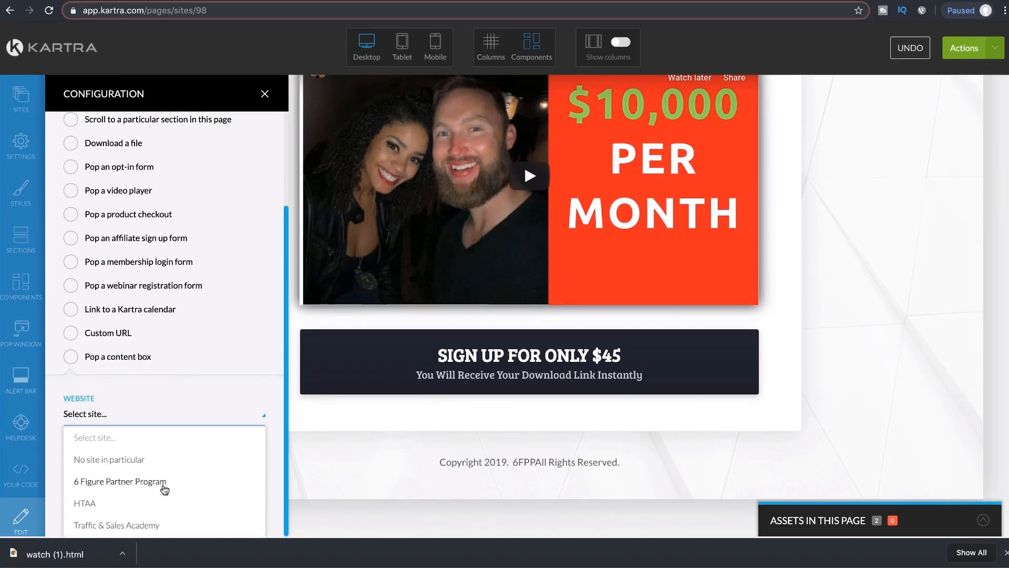
pyautogui.click(135, 484)
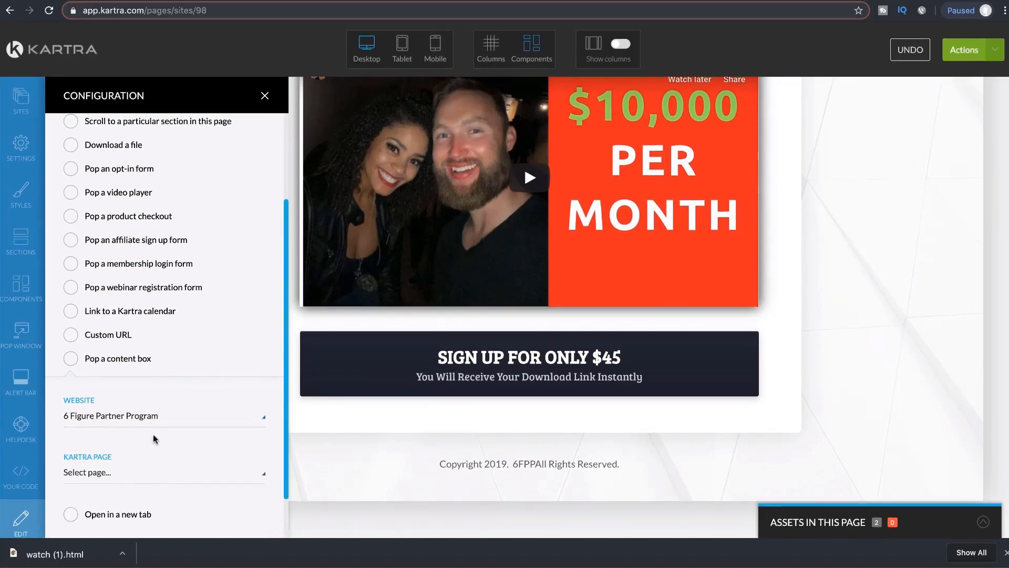
# Step: Switch the site to No site in particular and pick the Case Study page
pyautogui.scroll(-2, 219, 447)
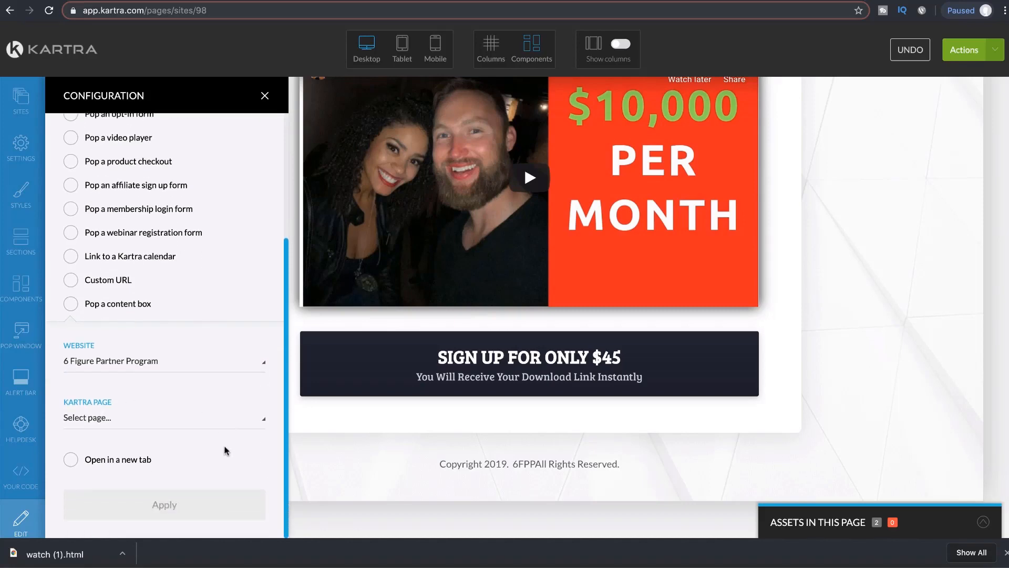
pyautogui.click(243, 426)
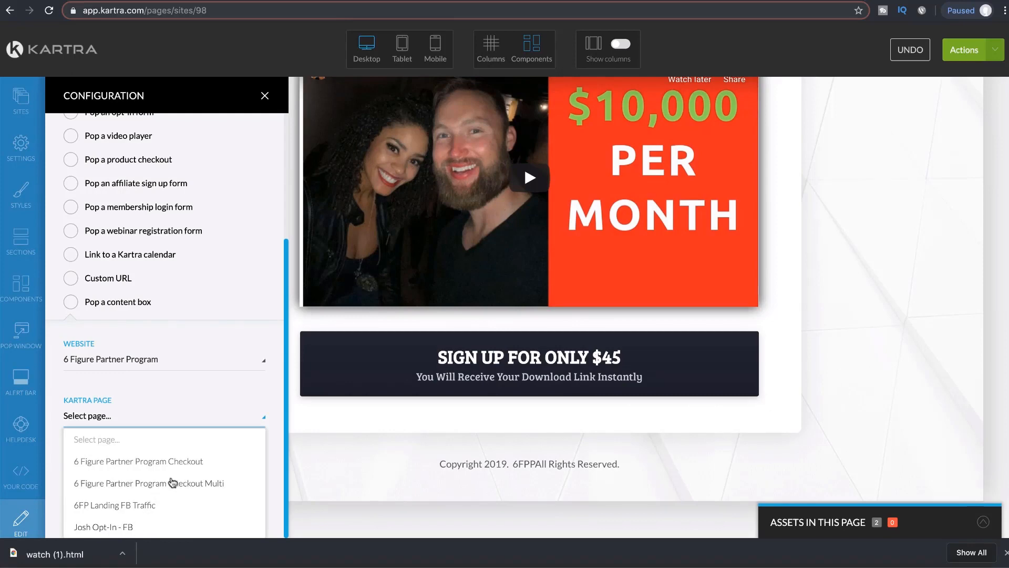
pyautogui.click(183, 416)
pyautogui.click(193, 371)
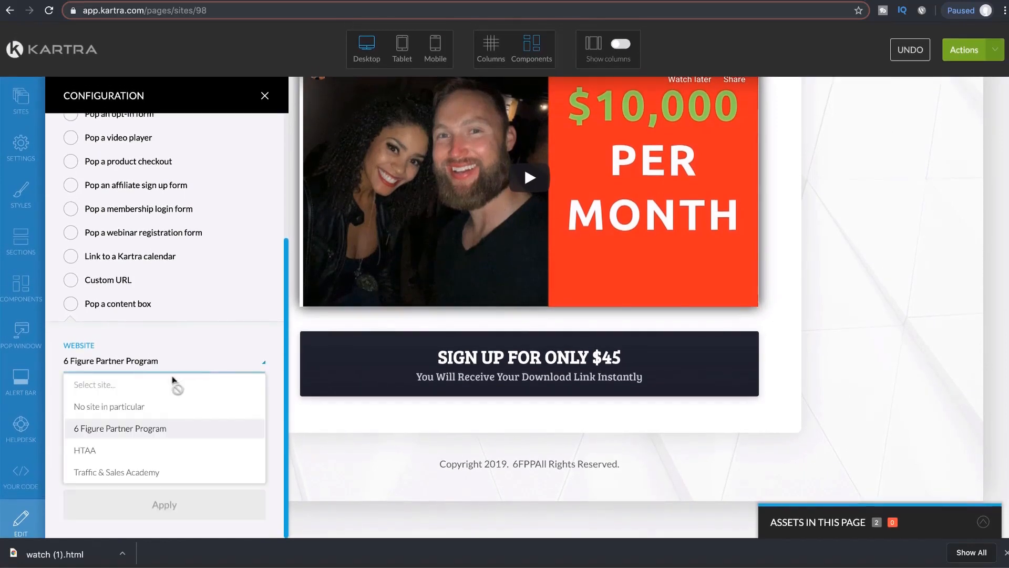
pyautogui.click(134, 408)
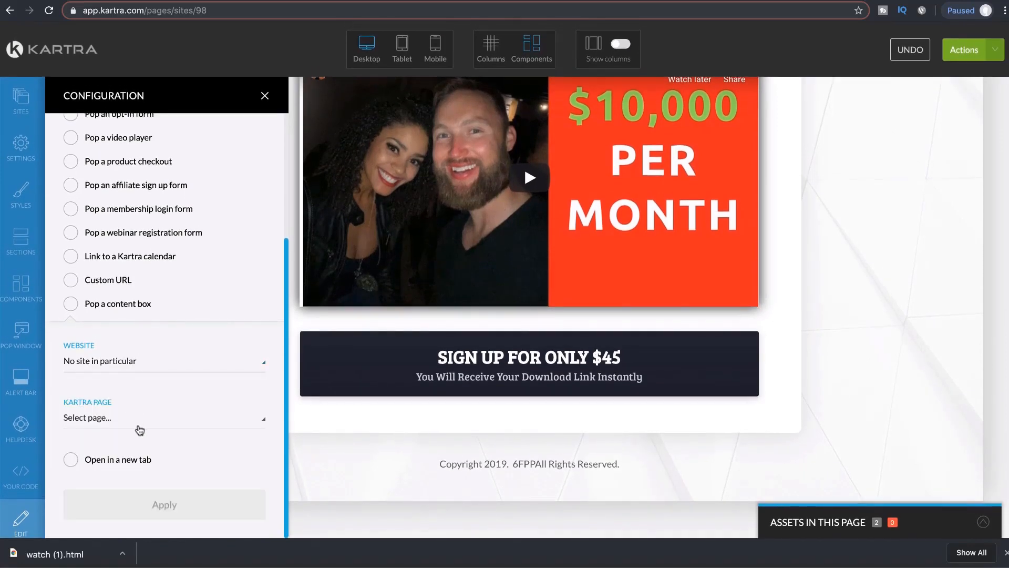
pyautogui.click(140, 426)
pyautogui.scroll(-3, 170, 476)
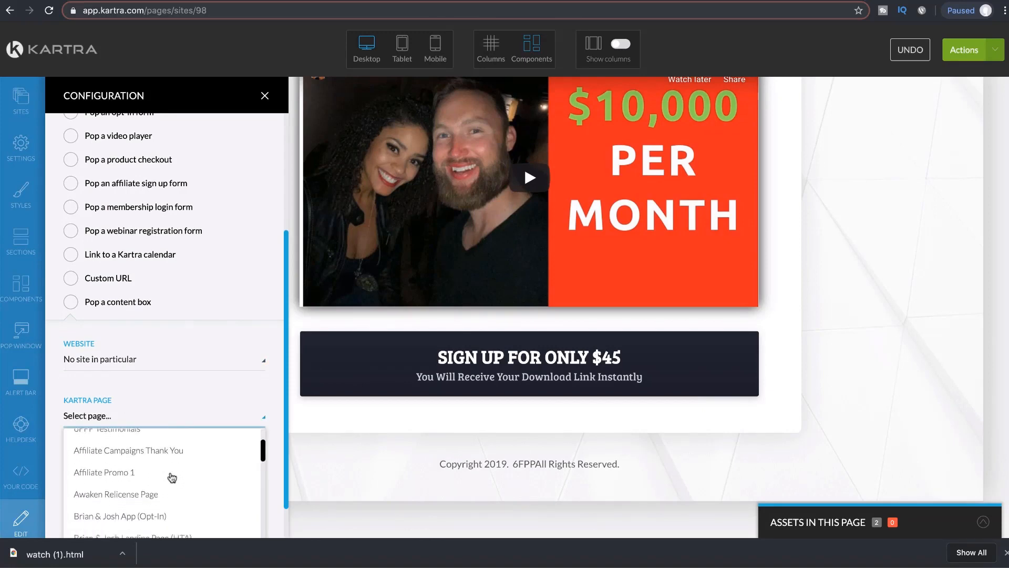
pyautogui.scroll(-4, 172, 477)
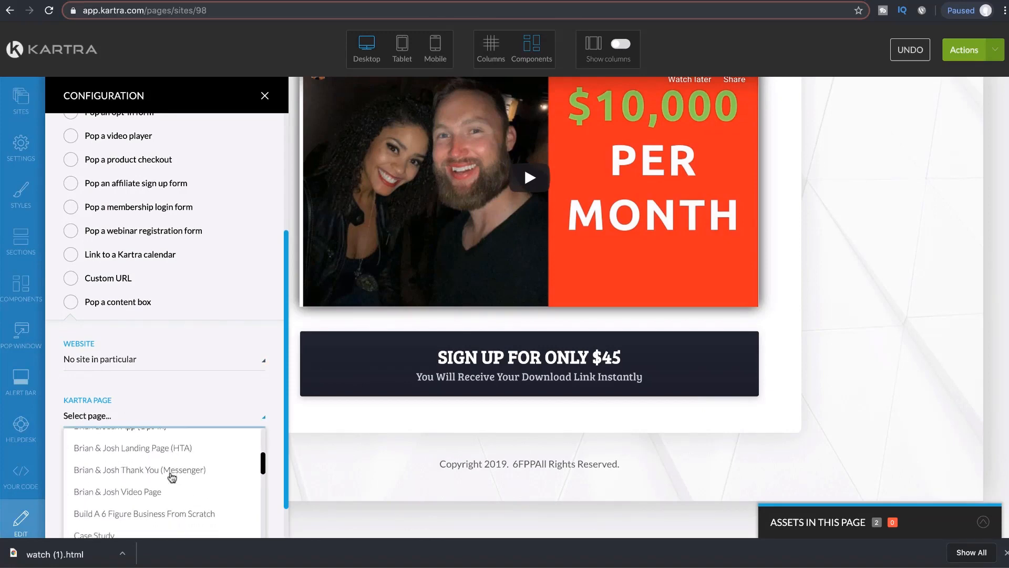
pyautogui.scroll(-4, 172, 477)
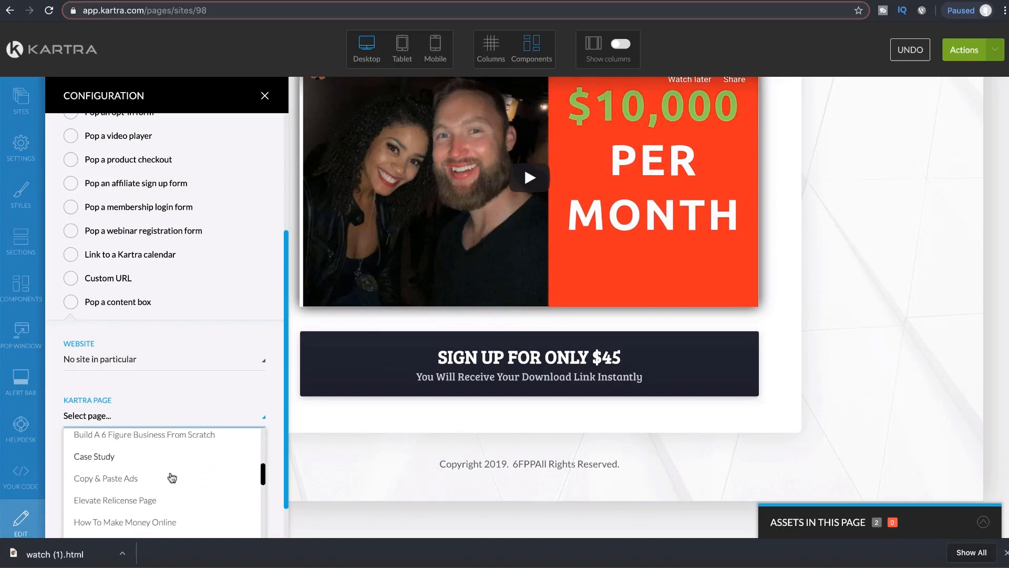
pyautogui.scroll(-1, 172, 477)
pyautogui.scroll(2, 152, 477)
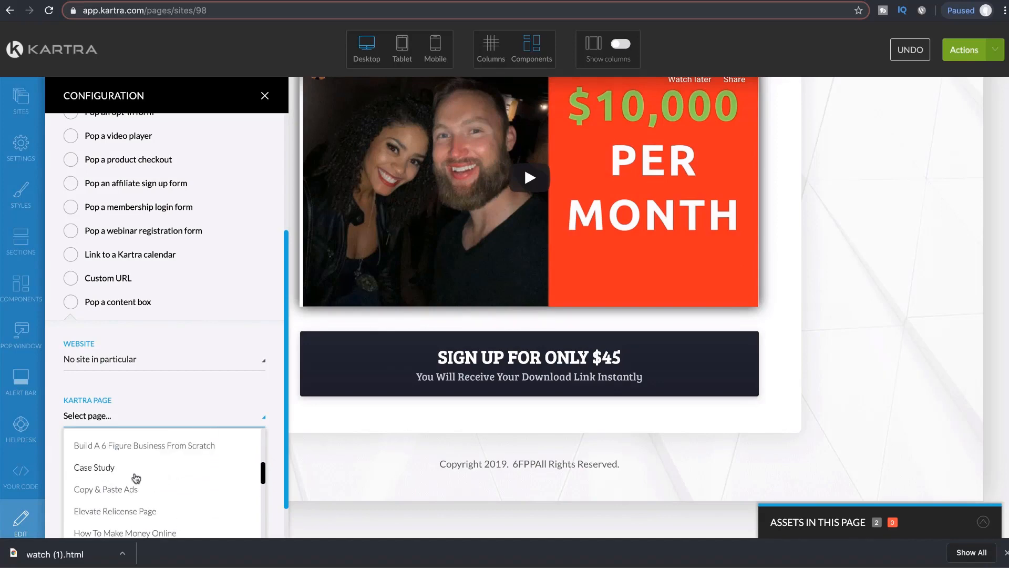
pyautogui.click(104, 468)
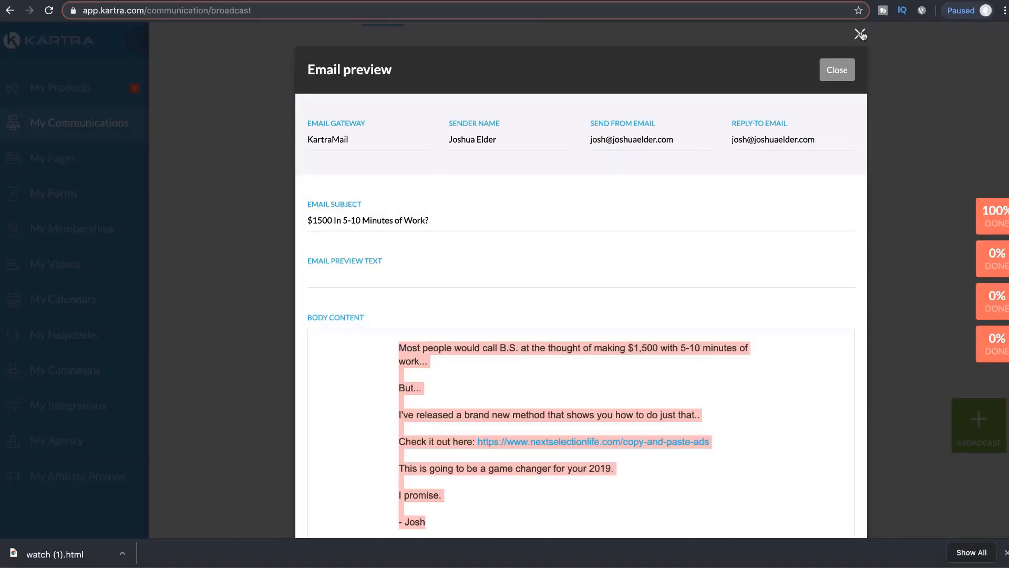
# Step: Close the email preview and go to My Pages
pyautogui.click(861, 34)
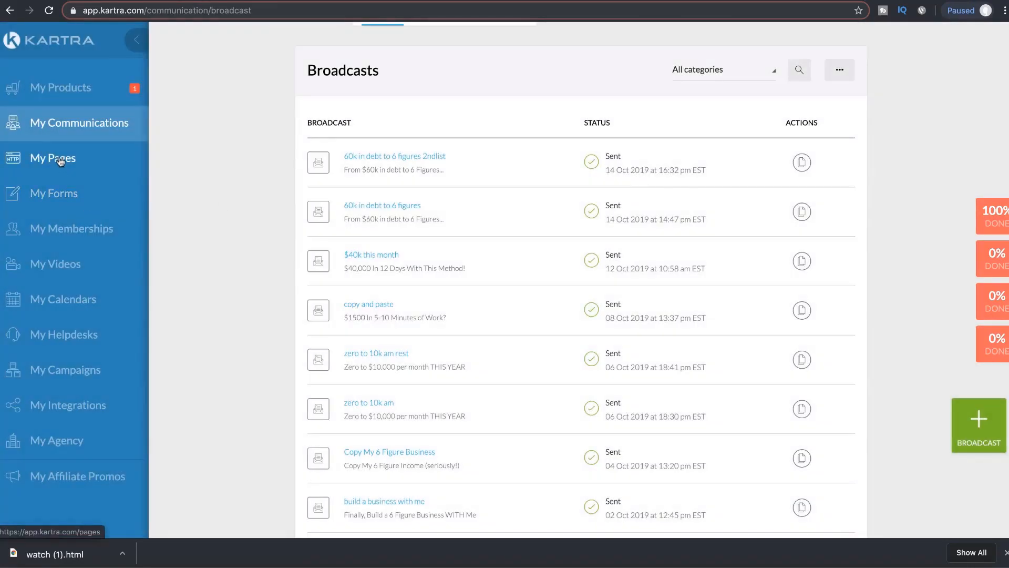
pyautogui.click(60, 161)
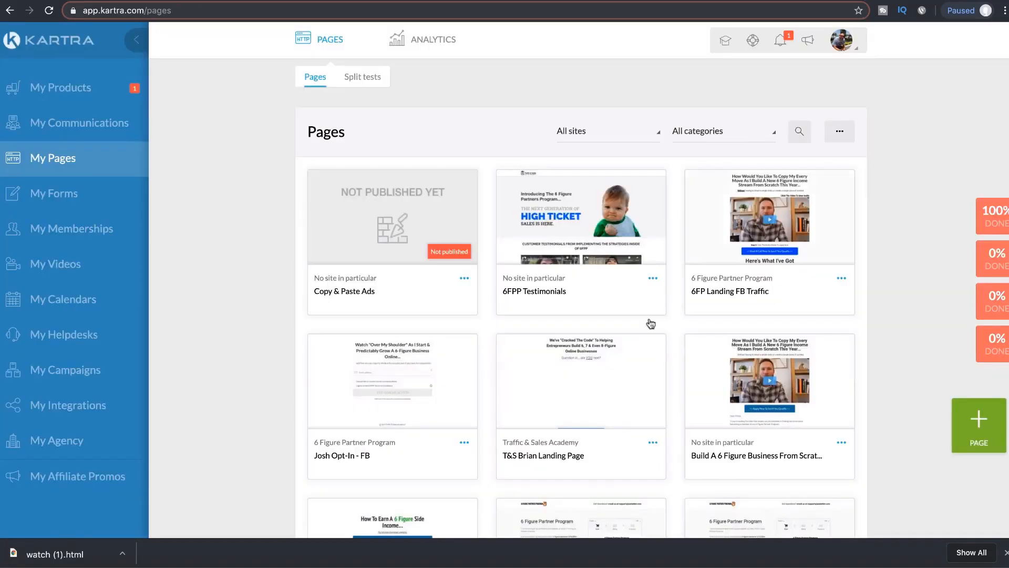
# Step: Copy the Build A 6 Figure Business From Scratch page's live link
pyautogui.scroll(-3, 644, 341)
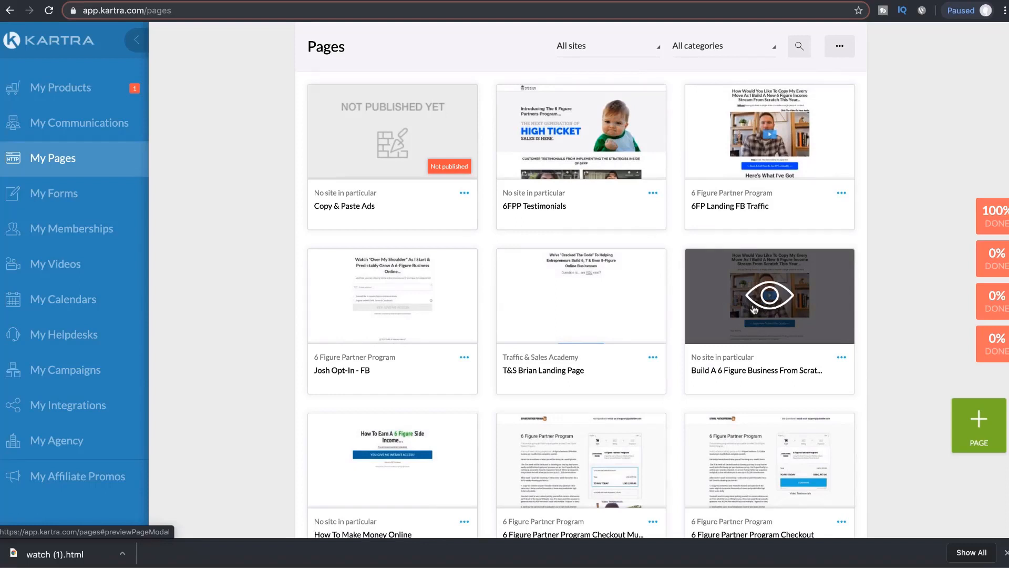
pyautogui.click(843, 360)
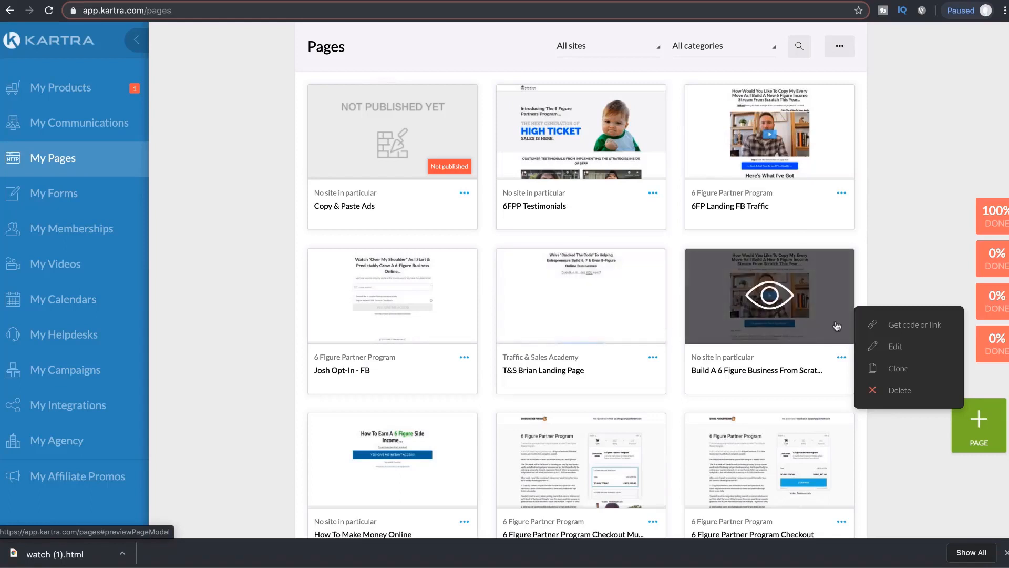
pyautogui.click(893, 326)
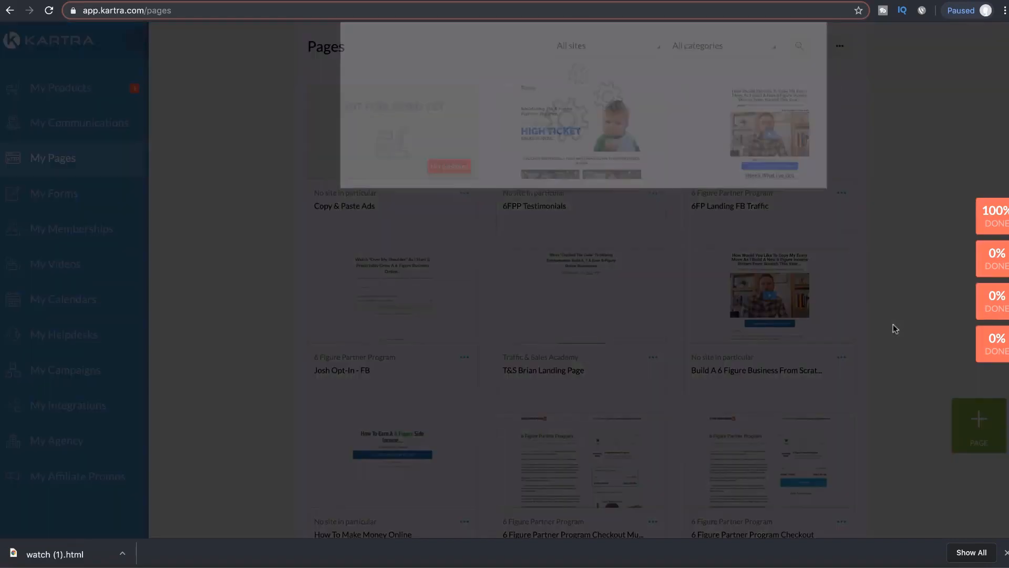
pyautogui.click(462, 187)
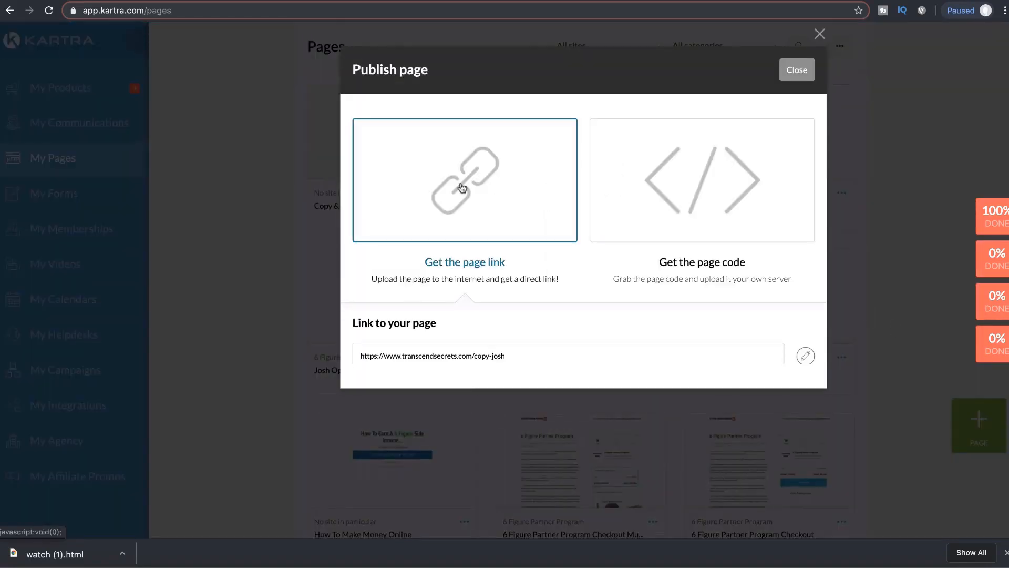
pyautogui.moveTo(506, 356); pyautogui.dragTo(806, 464)
pyautogui.hotkey('ctrl', 'c')
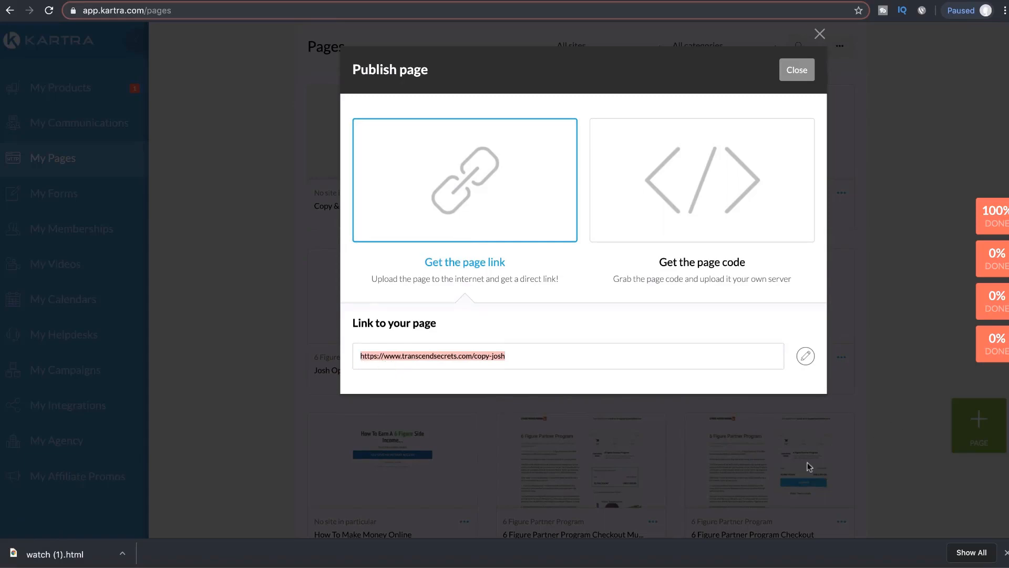
pyautogui.click(819, 33)
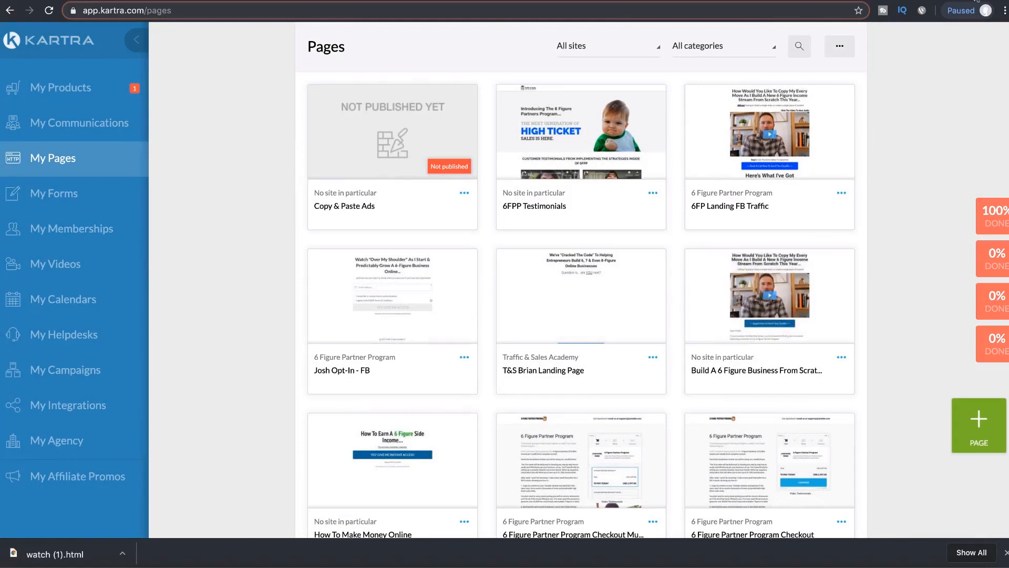
# Step: Load the copied copy-josh link in a new browser tab
pyautogui.hotkey('ctrl', 't')
pyautogui.hotkey('ctrl', 'v')
pyautogui.press('Return')
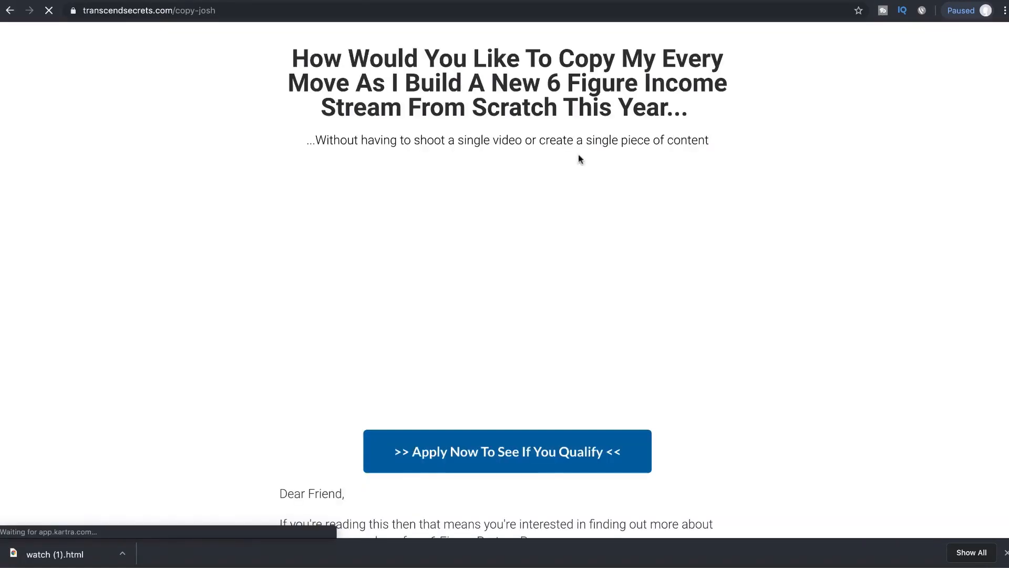
# Step: Check the live copy-josh page, then return to Kartra Pages and edit the sales page
pyautogui.scroll(-4, 607, 250)
pyautogui.scroll(4, 607, 250)
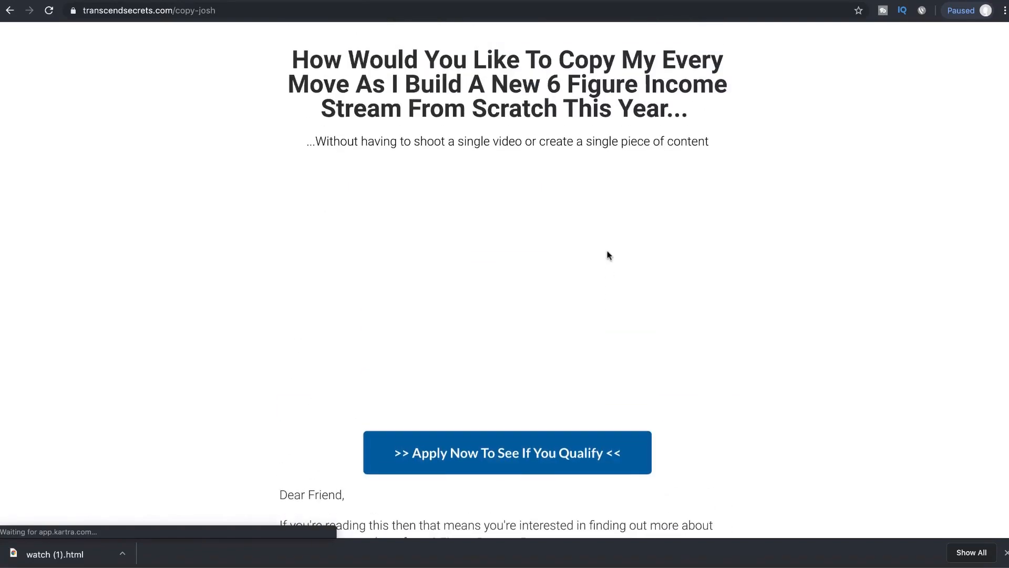
pyautogui.scroll(-4, 607, 250)
pyautogui.scroll(4, 607, 250)
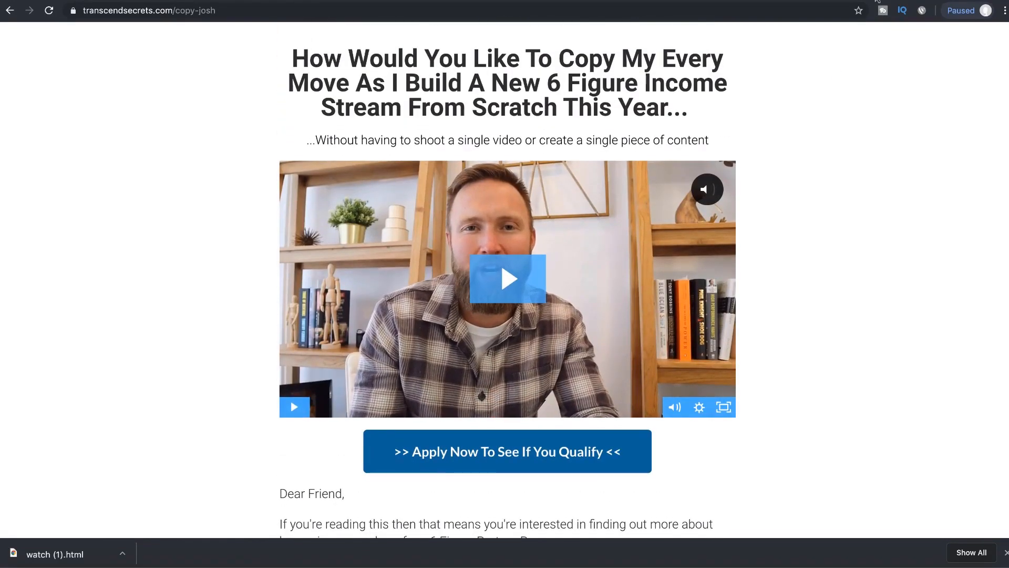
pyautogui.click(878, 0)
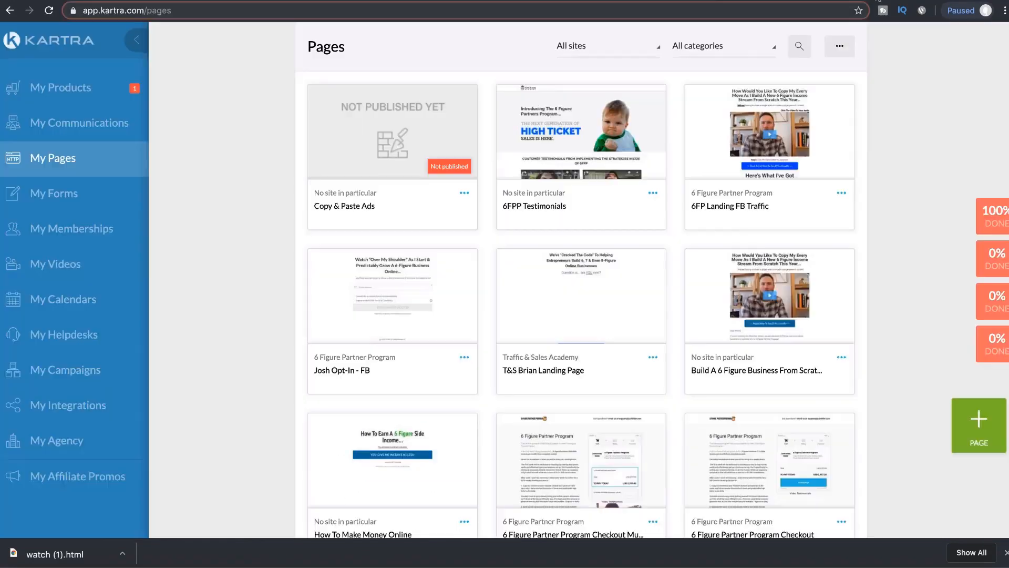
pyautogui.click(841, 359)
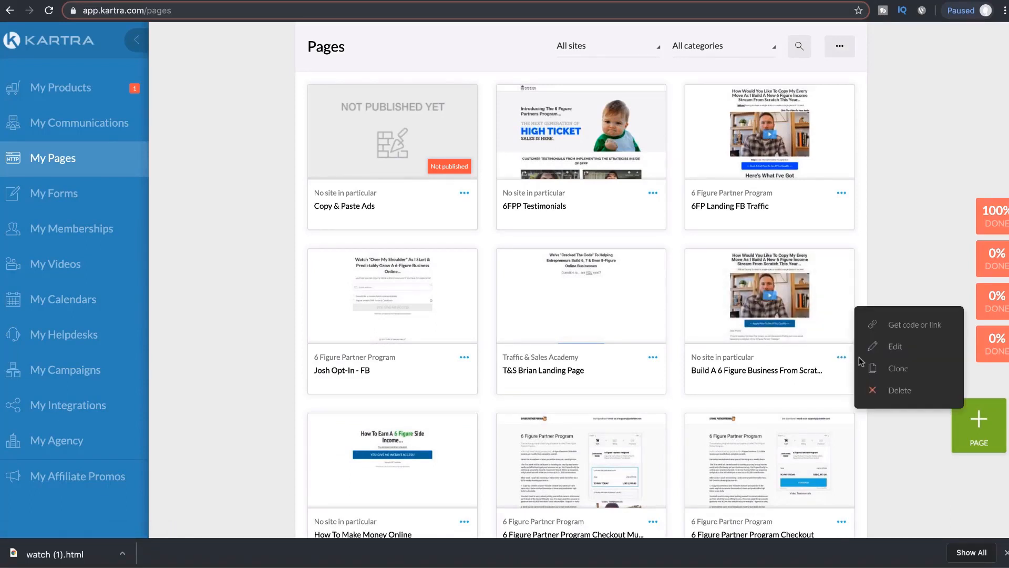
pyautogui.click(886, 347)
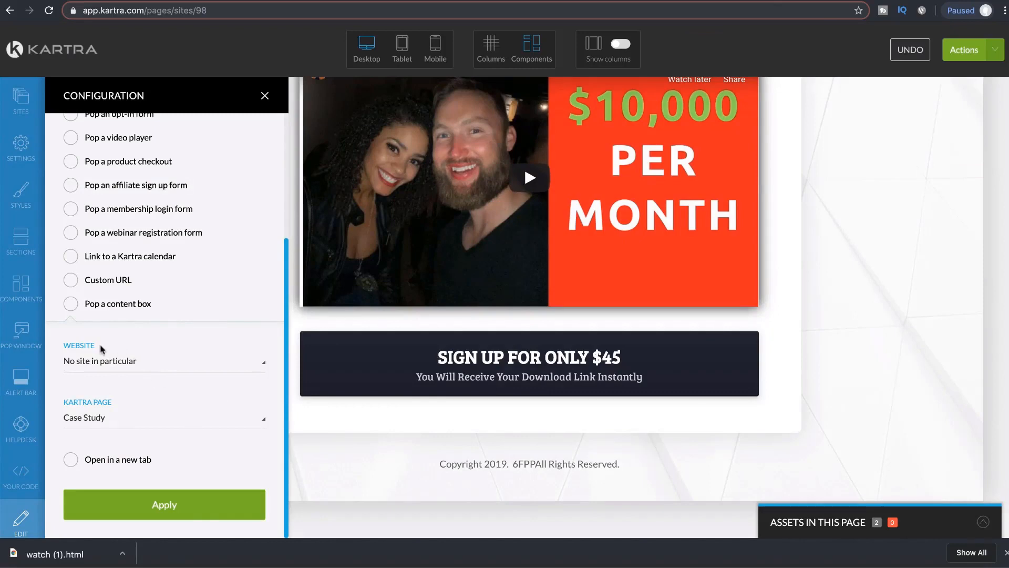
# Step: Link the button to Build A 6 Figure Business From Scratch, apply, and close Configuration
pyautogui.click(172, 419)
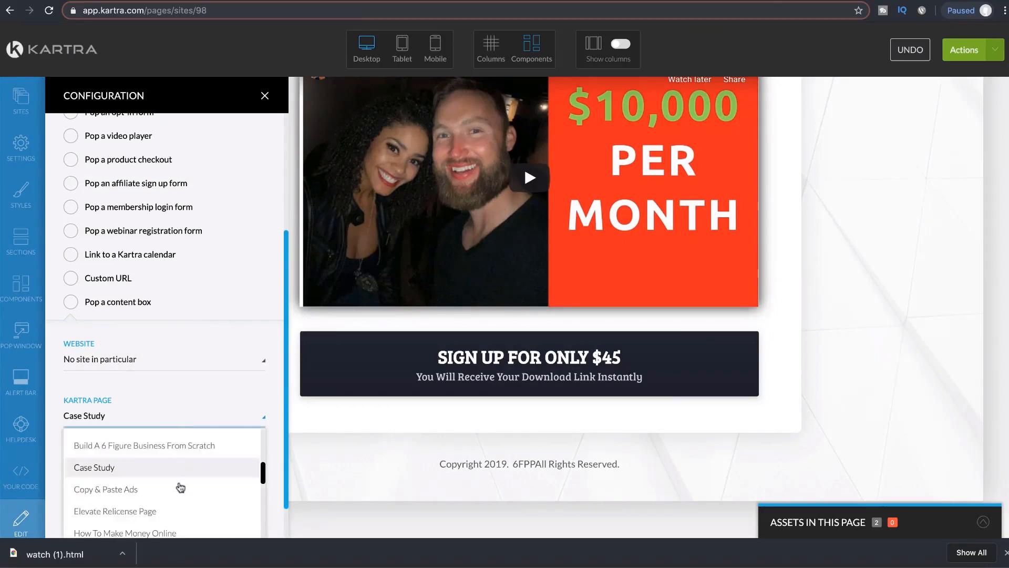
pyautogui.scroll(1, 184, 484)
pyautogui.click(183, 452)
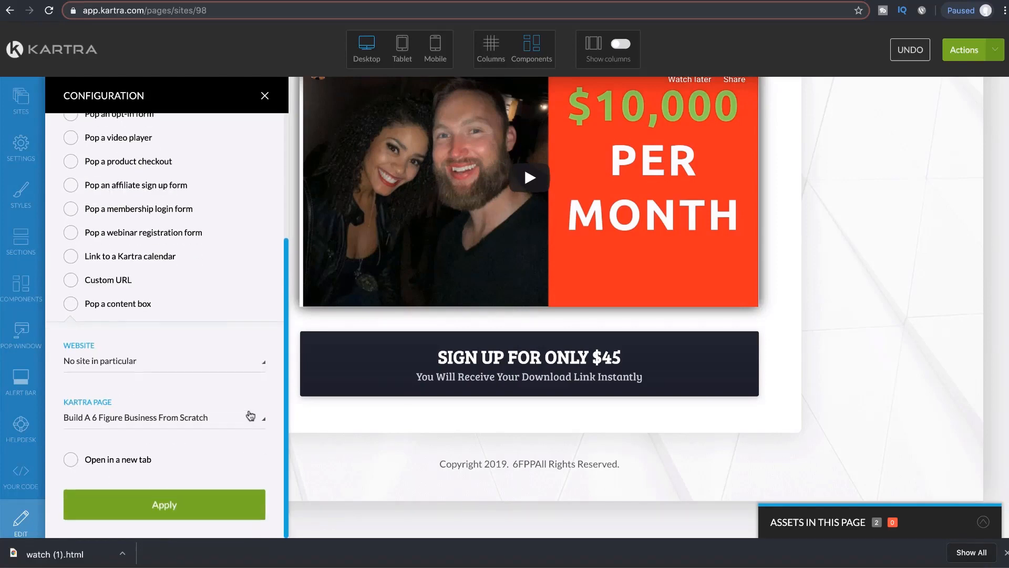
pyautogui.click(193, 501)
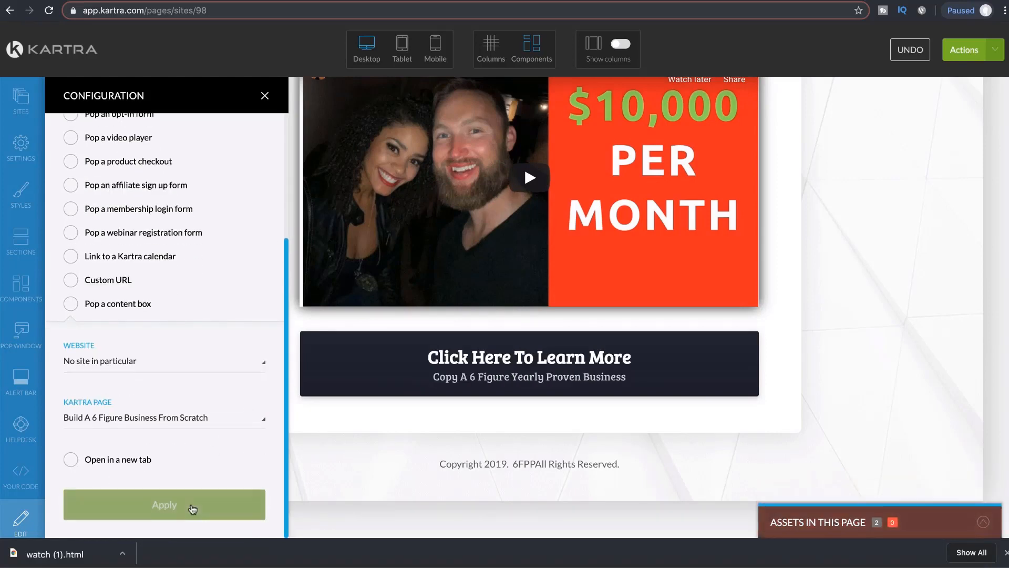
pyautogui.scroll(2, 246, 423)
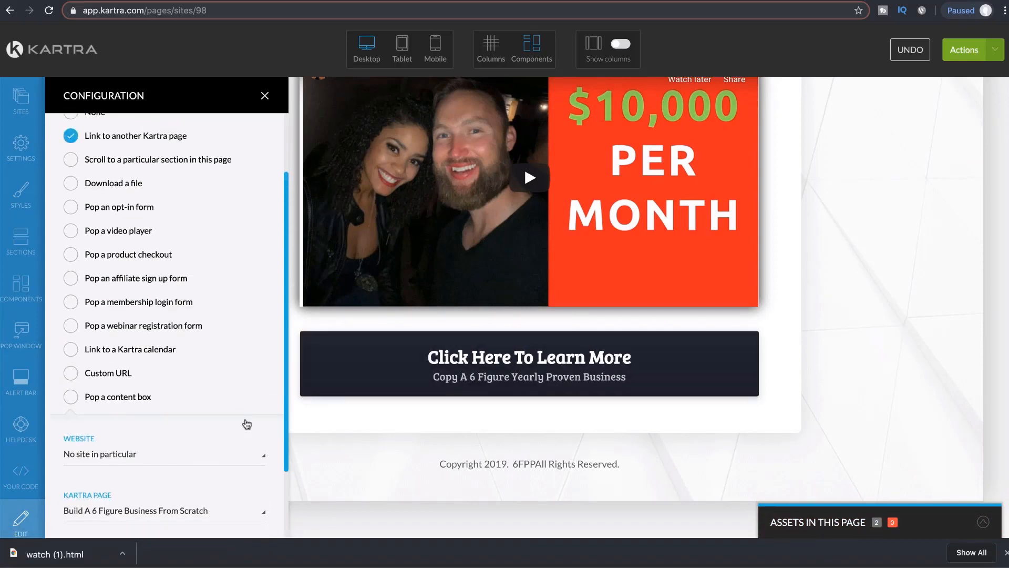
pyautogui.scroll(2, 246, 423)
pyautogui.scroll(-4, 246, 421)
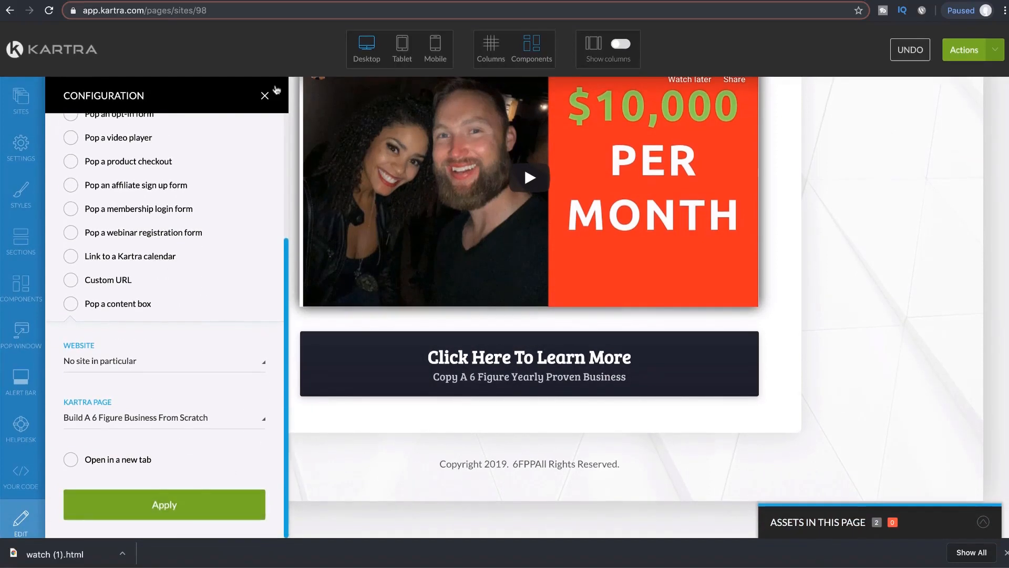
pyautogui.click(265, 98)
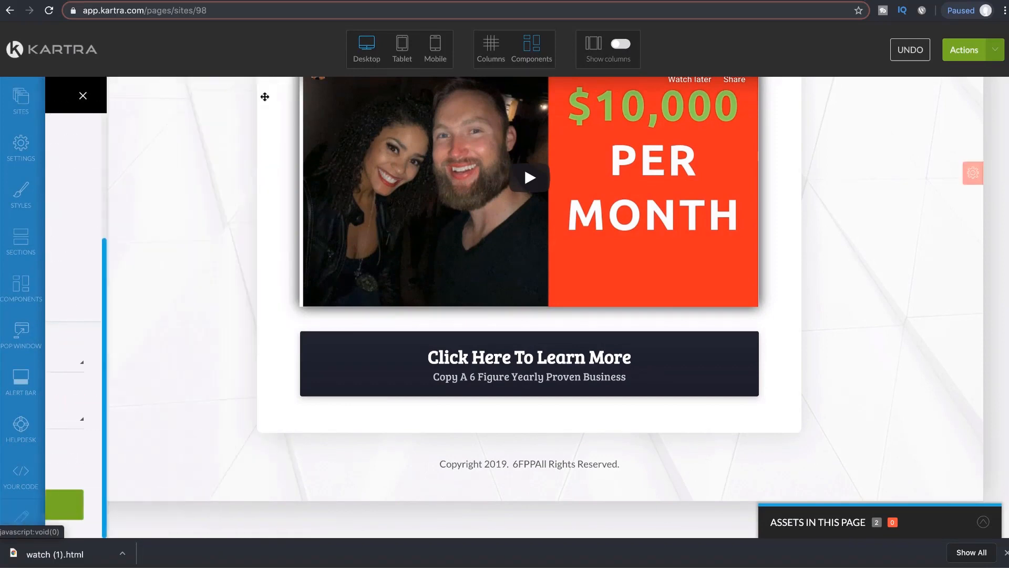
# Step: Save progress on the Copy & Paste Ads page and publish it live
pyautogui.scroll(5, 868, 320)
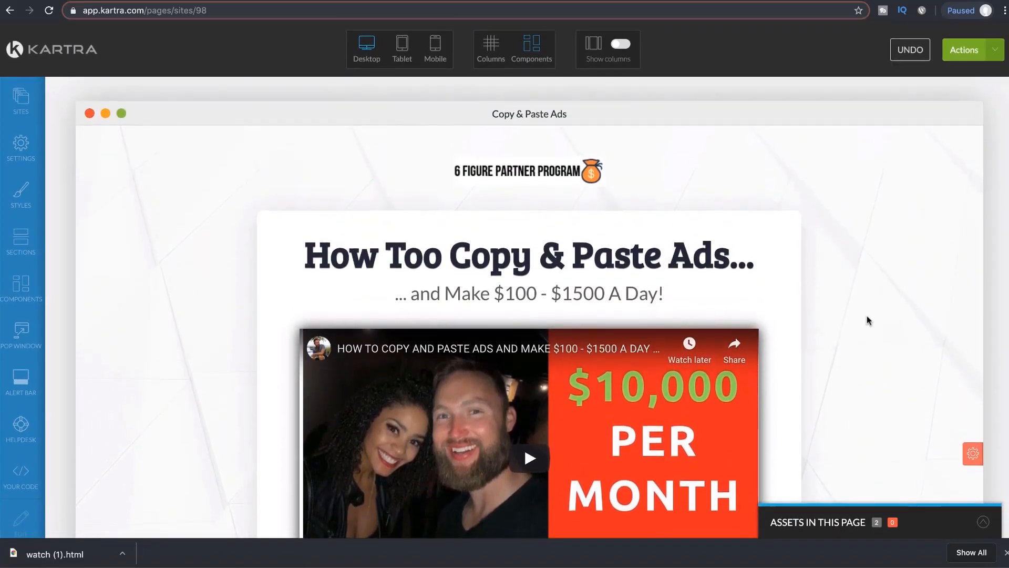
pyautogui.scroll(-3, 868, 320)
pyautogui.scroll(3, 724, 229)
pyautogui.scroll(-6, 806, 215)
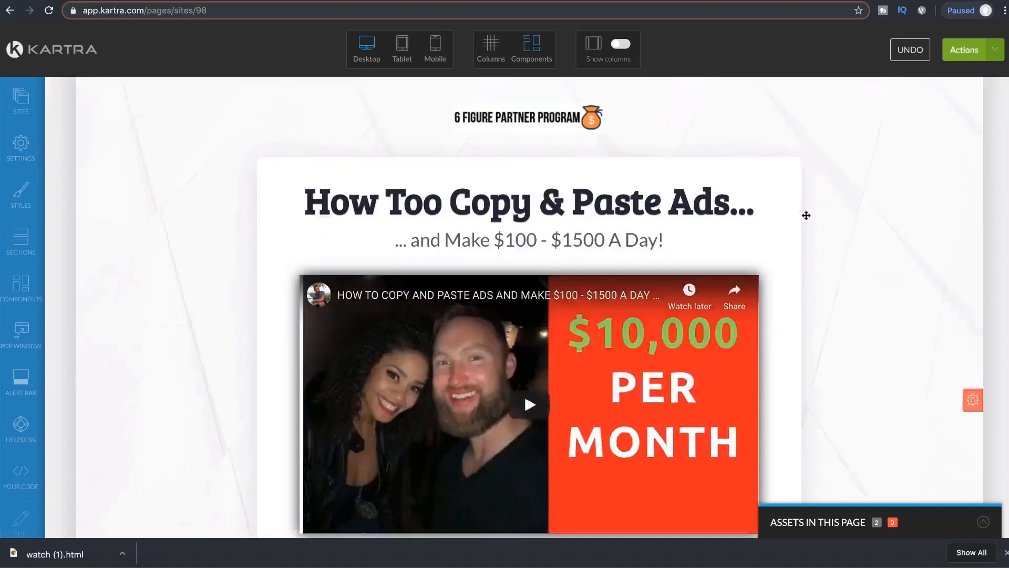
pyautogui.scroll(5, 781, 187)
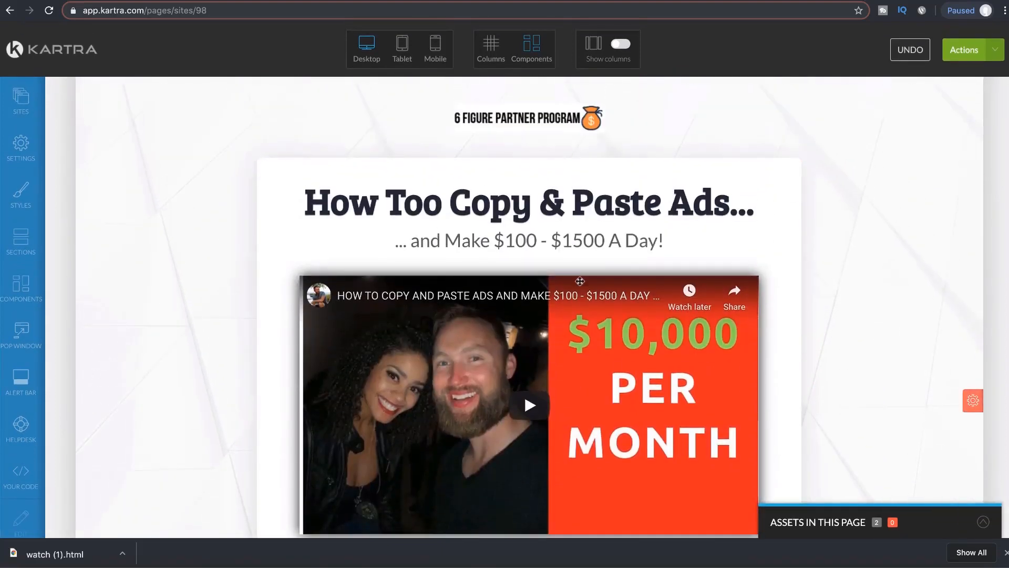
pyautogui.scroll(-5, 646, 216)
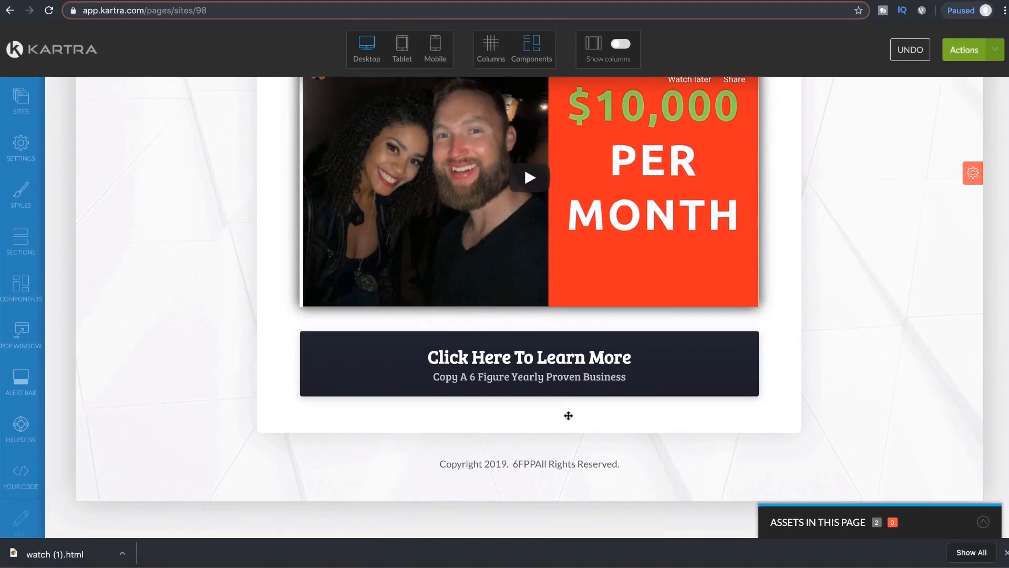
pyautogui.scroll(6, 569, 413)
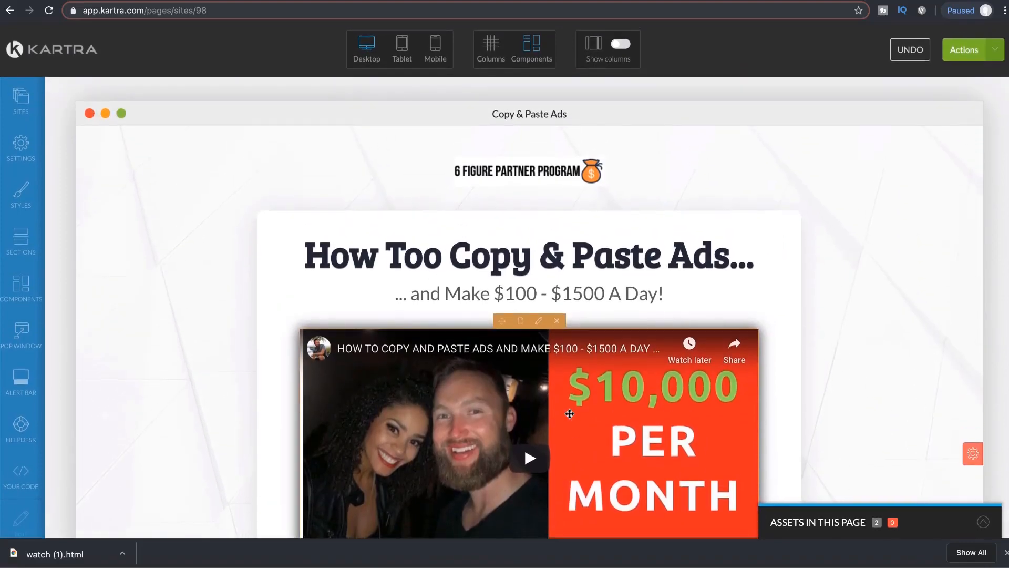
pyautogui.click(995, 55)
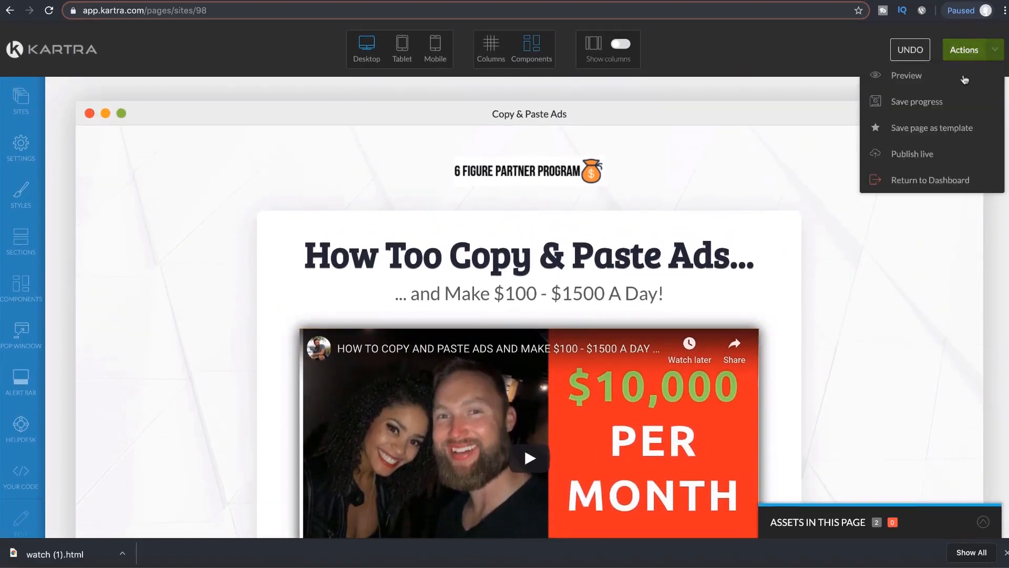
pyautogui.click(903, 105)
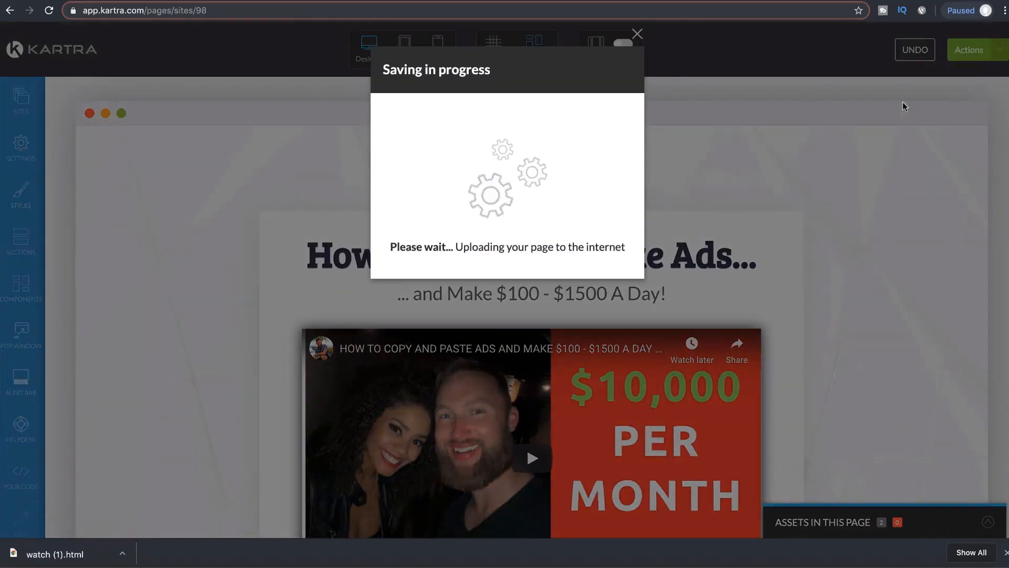
pyautogui.click(637, 34)
pyautogui.click(995, 55)
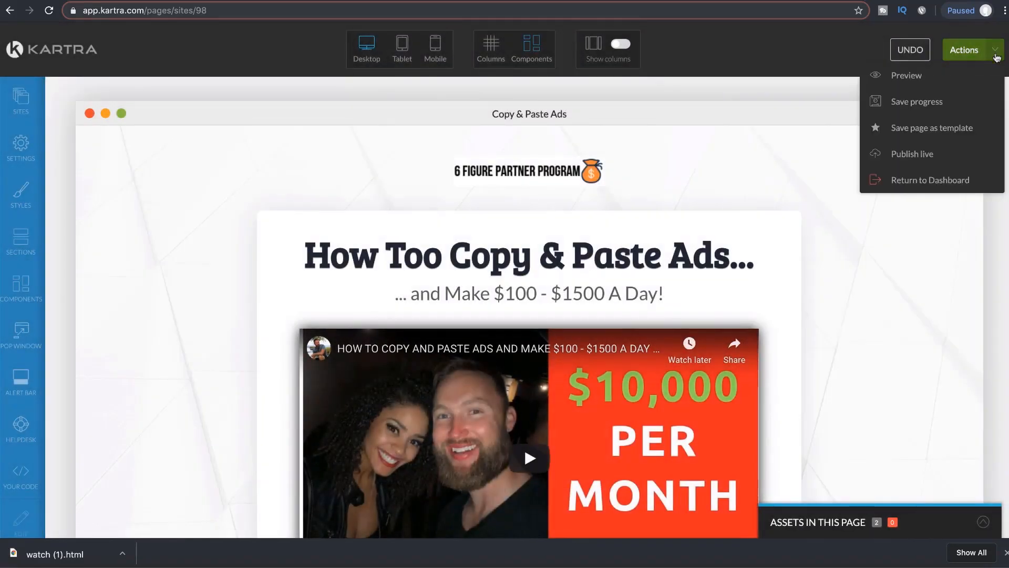
pyautogui.click(913, 154)
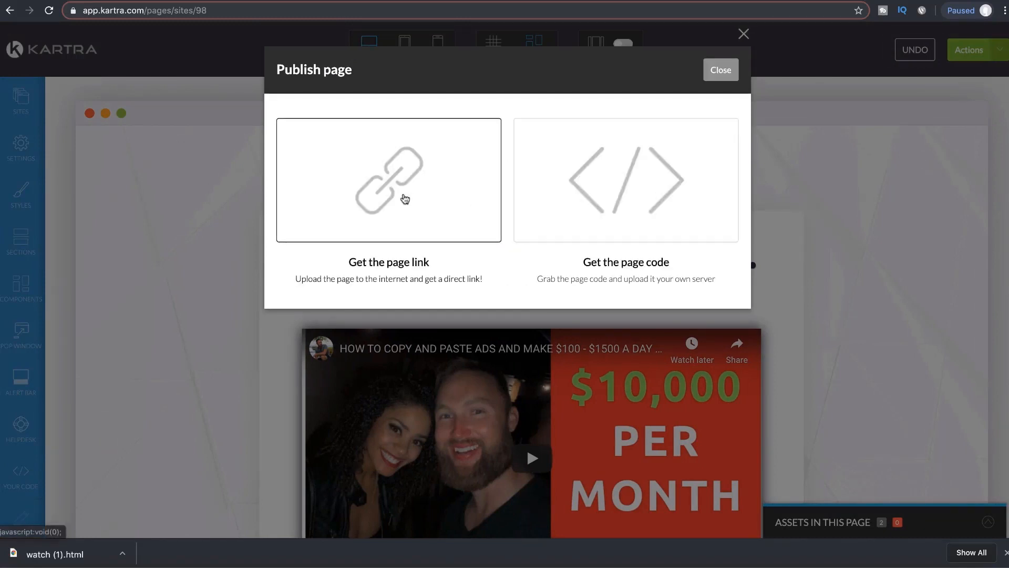
# Step: Save the page link with ending jxo98 and return to the 6FPP Broadcast Emails doc
pyautogui.click(393, 195)
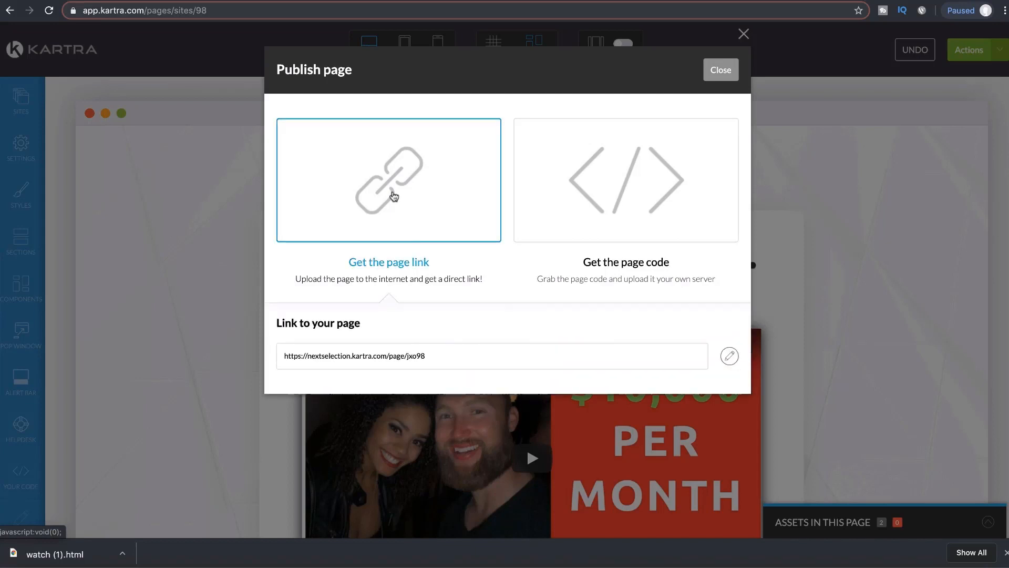
pyautogui.moveTo(447, 362); pyautogui.dragTo(282, 364)
pyautogui.click(730, 357)
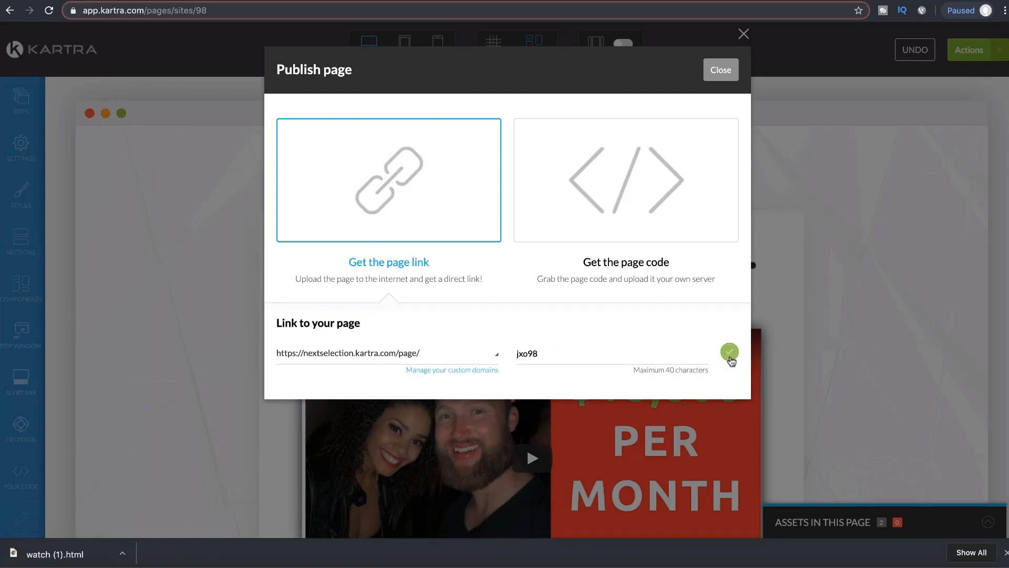
pyautogui.click(731, 353)
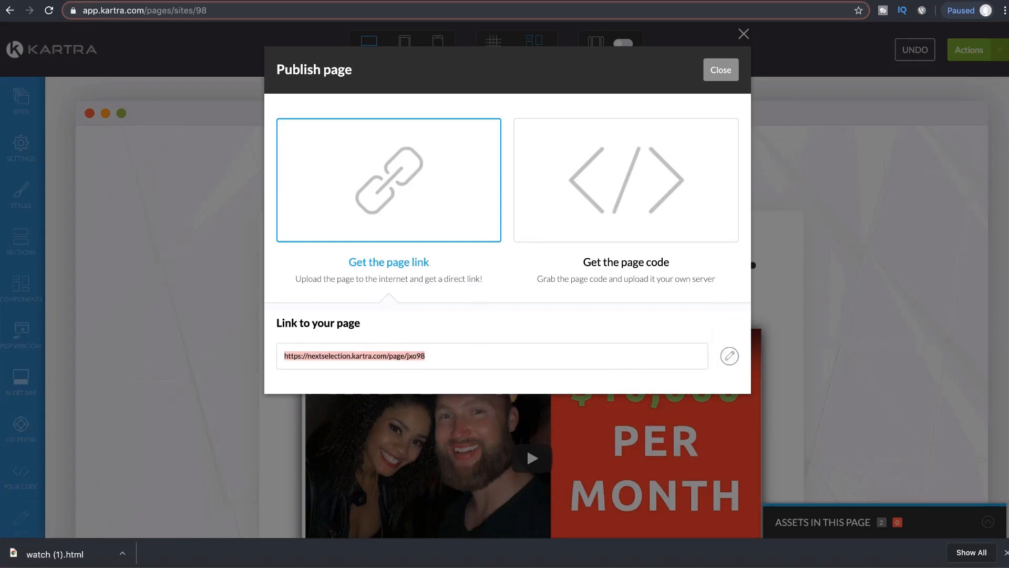
pyautogui.hotkey('ctrl', 'Tab')
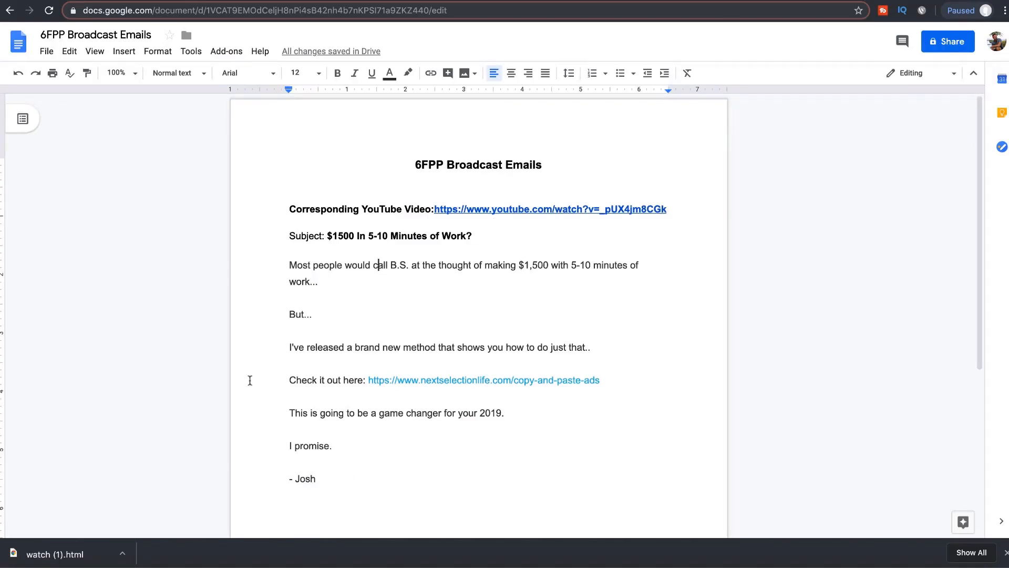
# Step: Compare the Kartra publish dialog with the email body in the broadcast draft
pyautogui.hotkey('ctrl', 'shift', 'Tab')
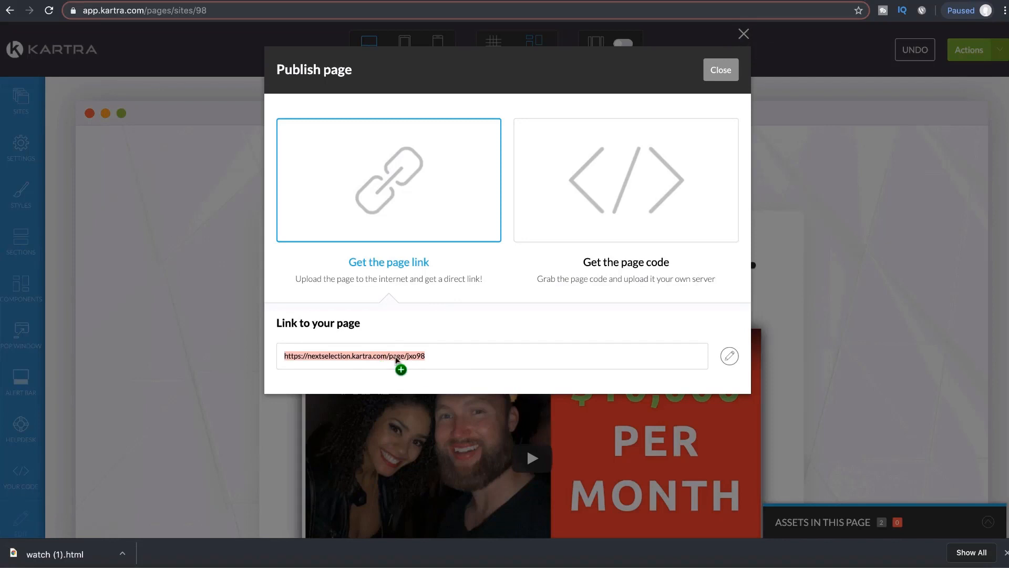
pyautogui.hotkey('ctrl', 'Tab')
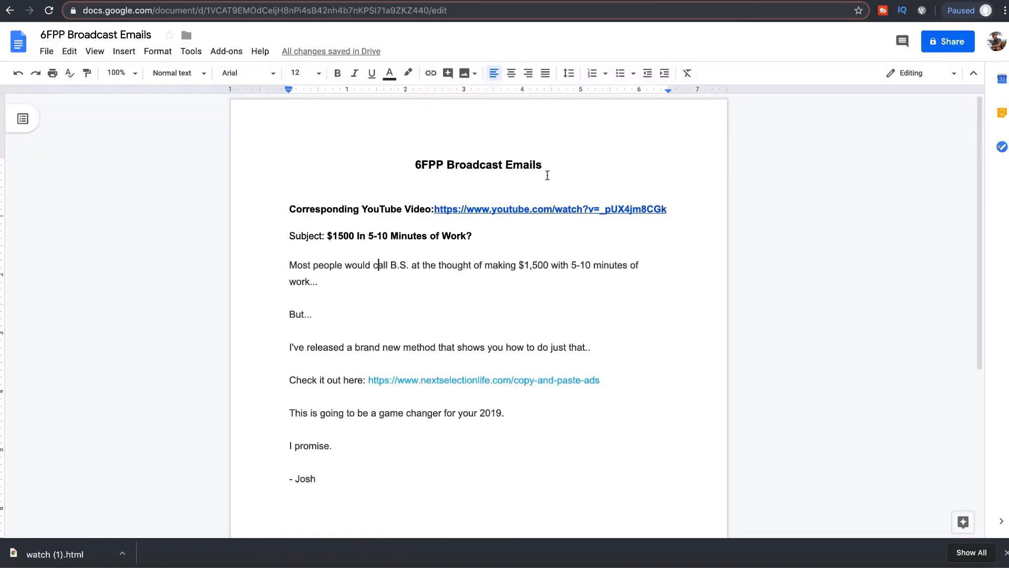
pyautogui.moveTo(347, 479); pyautogui.dragTo(289, 267)
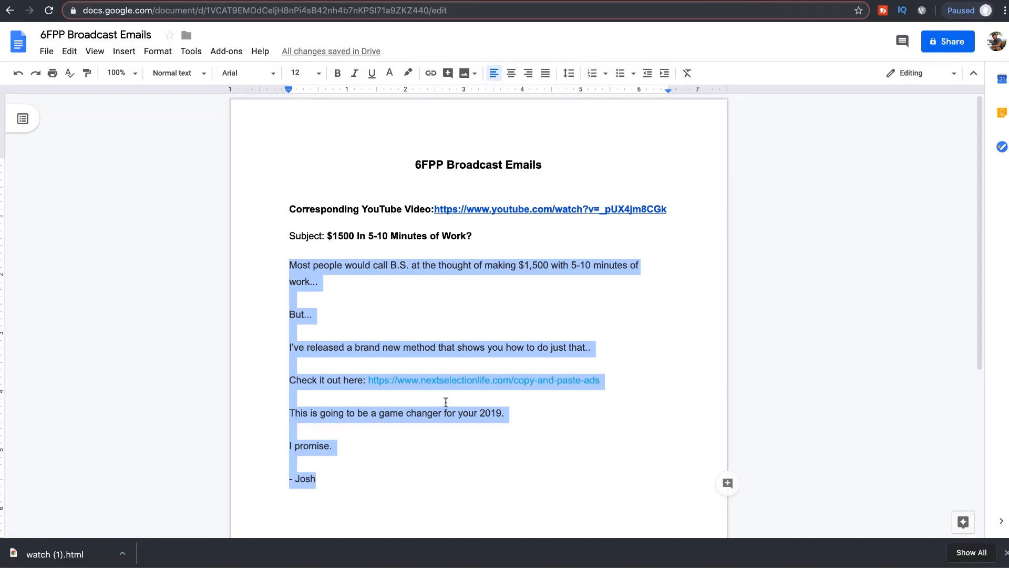
pyautogui.click(426, 442)
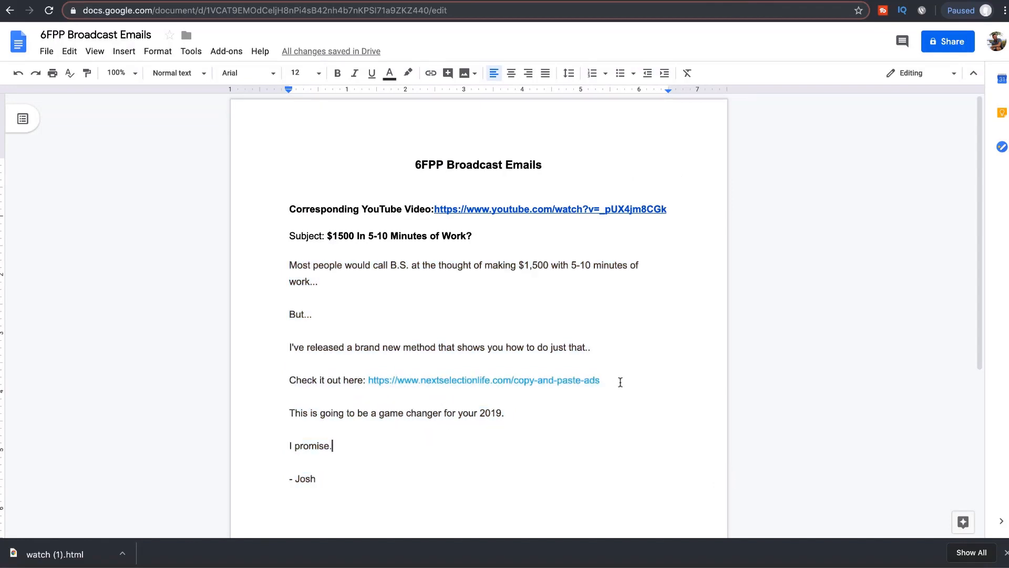
# Step: Check the copy-and-paste-ads link in the email draft, then return to the Kartra pages list
pyautogui.hotkey('ctrl', 'shift', 'Tab')
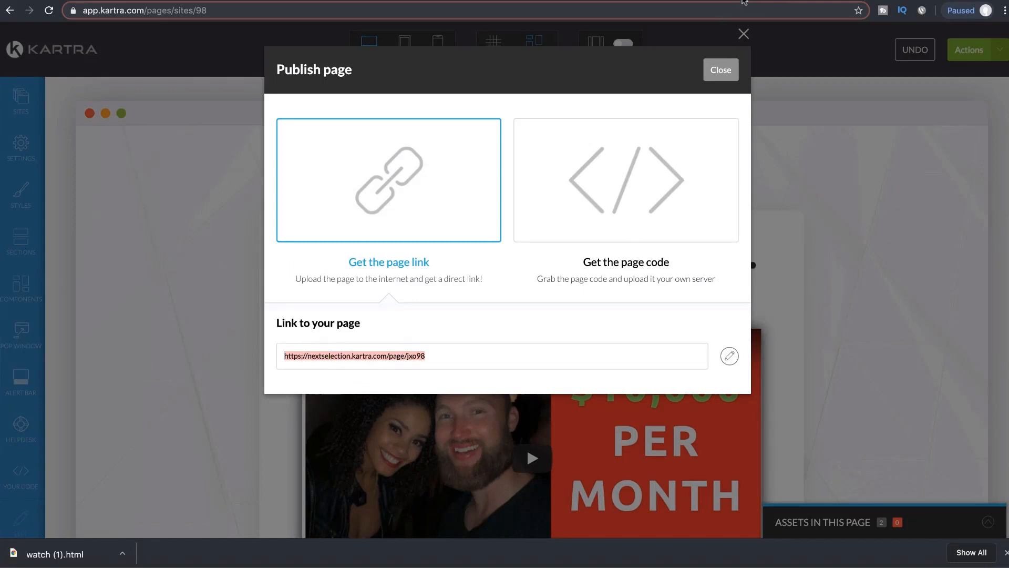
pyautogui.hotkey('ctrl', 'Tab')
pyautogui.moveTo(604, 380); pyautogui.dragTo(373, 380)
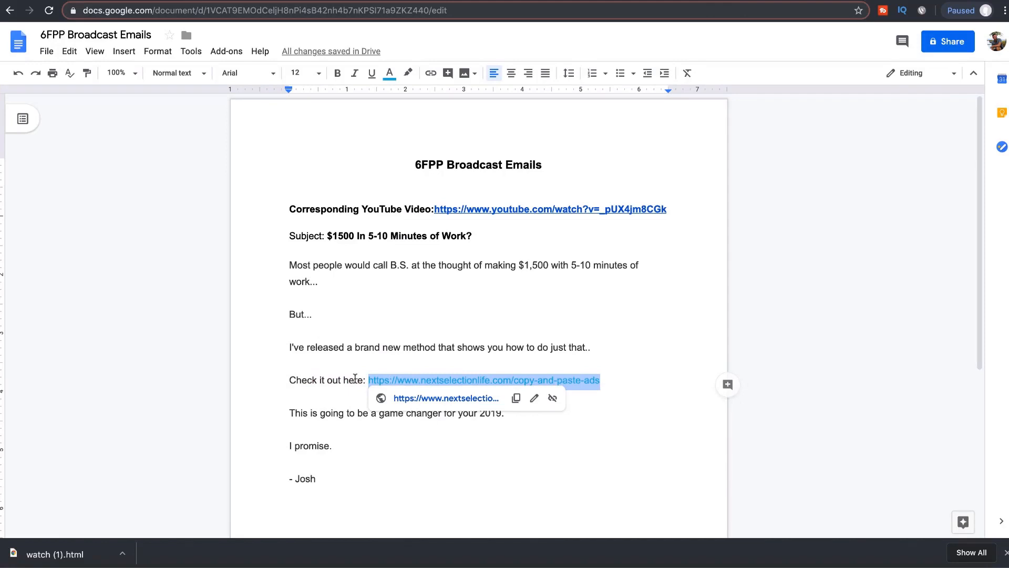
pyautogui.click(648, 282)
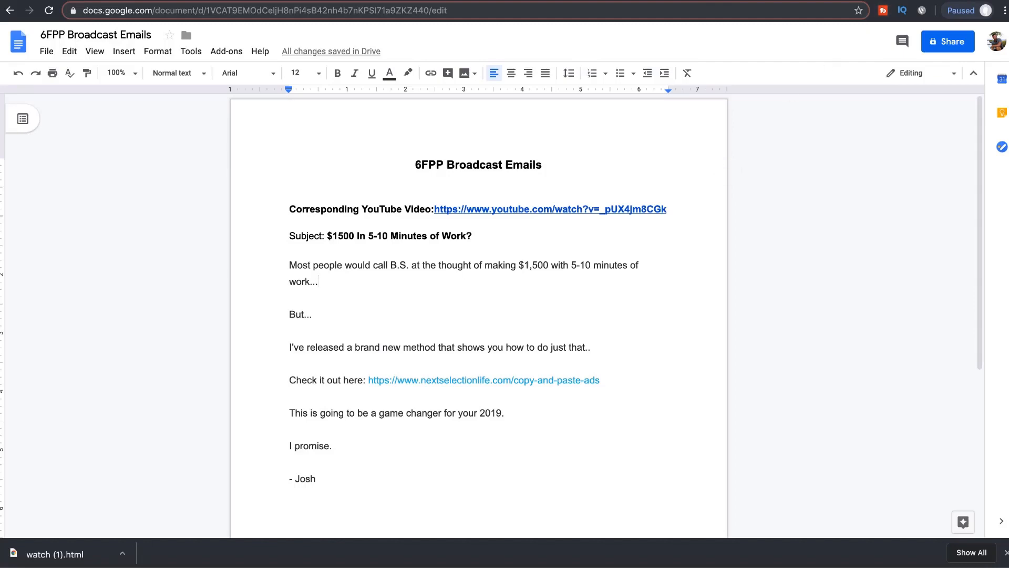
pyautogui.click(878, 0)
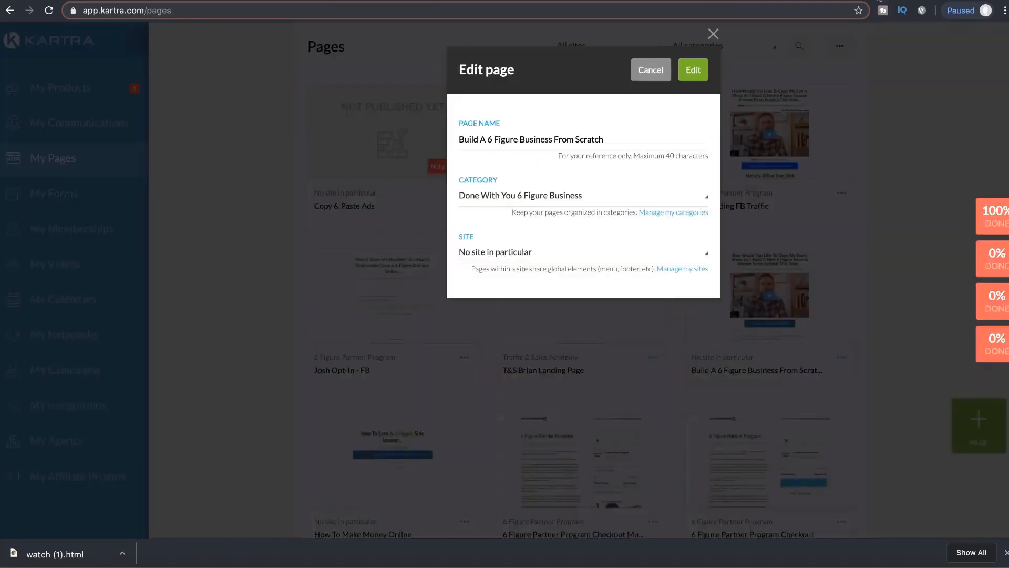
# Step: Close the Edit page dialog and show the Broadcasts list under My Communications
pyautogui.click(709, 35)
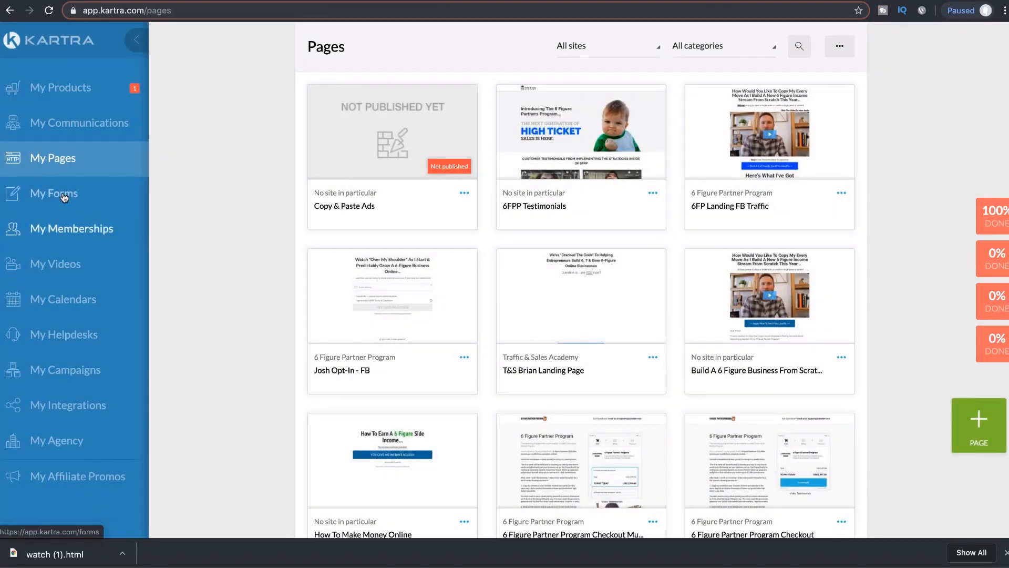
pyautogui.click(85, 125)
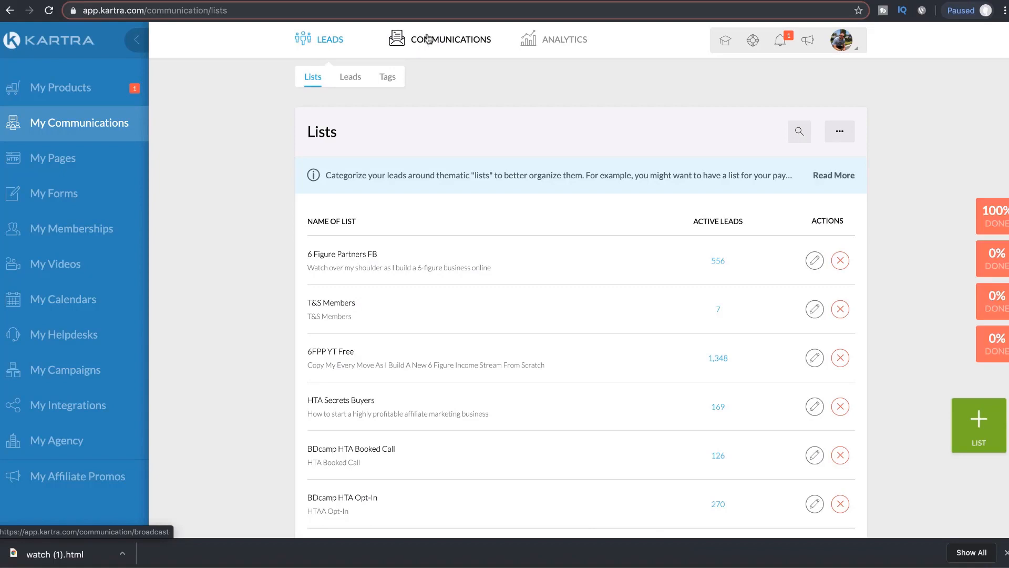
pyautogui.moveTo(420, 47)
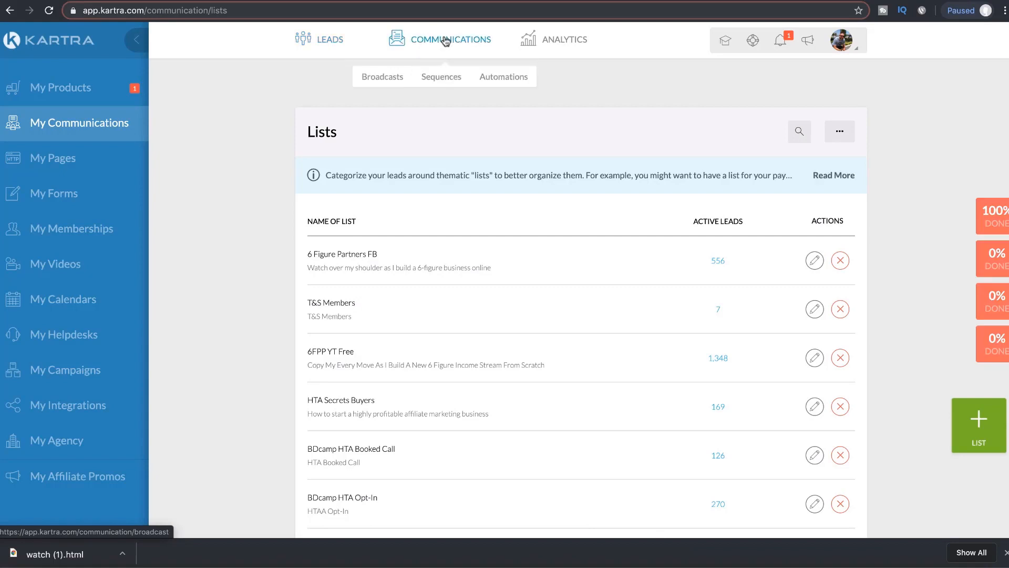
pyautogui.click(390, 79)
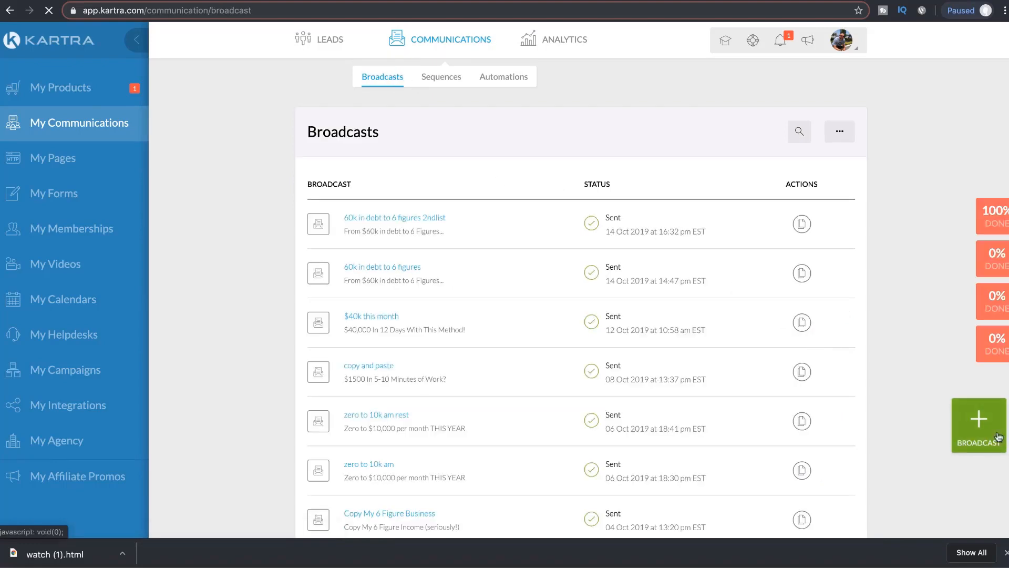
# Step: Start a new broadcast named 'copy and paste' and browse the existing categories
pyautogui.click(978, 423)
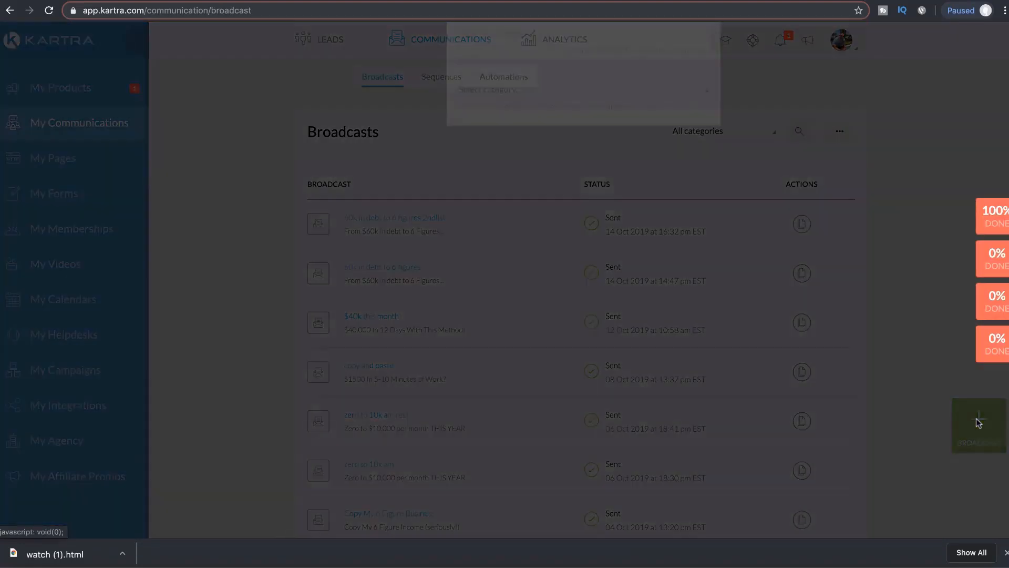
pyautogui.click(539, 141)
pyautogui.write('c')
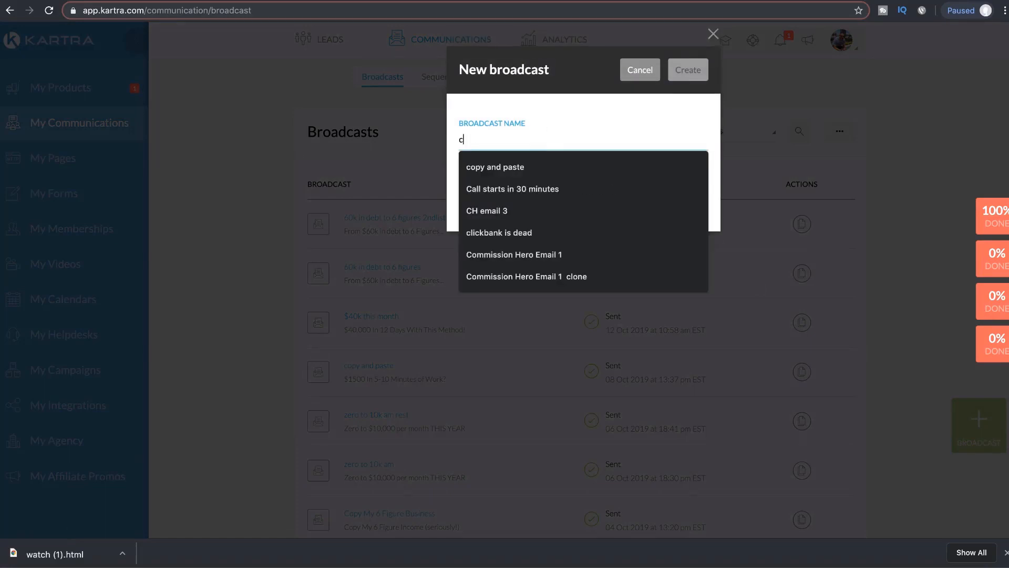
pyautogui.write('opy and paste')
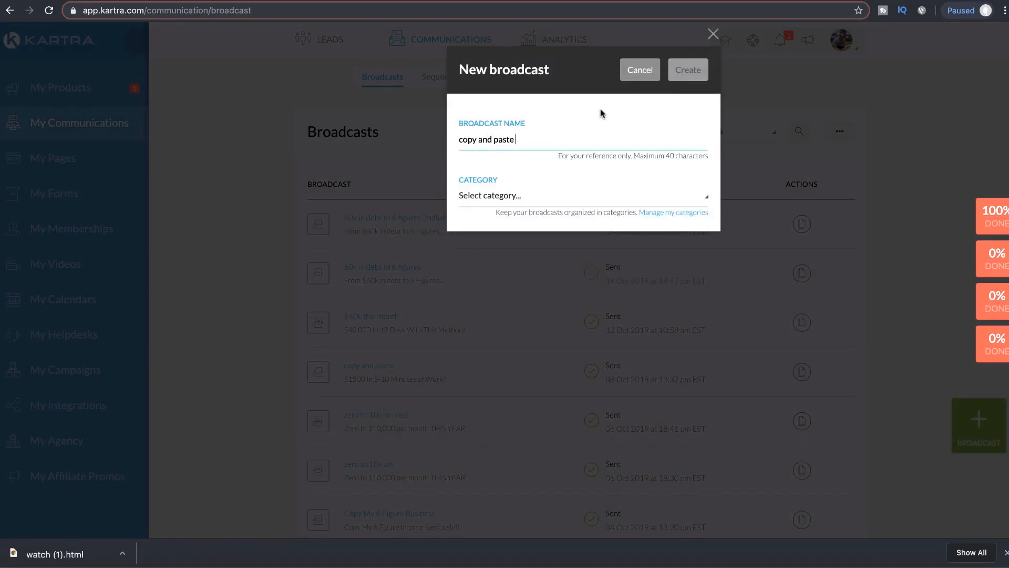
pyautogui.click(514, 200)
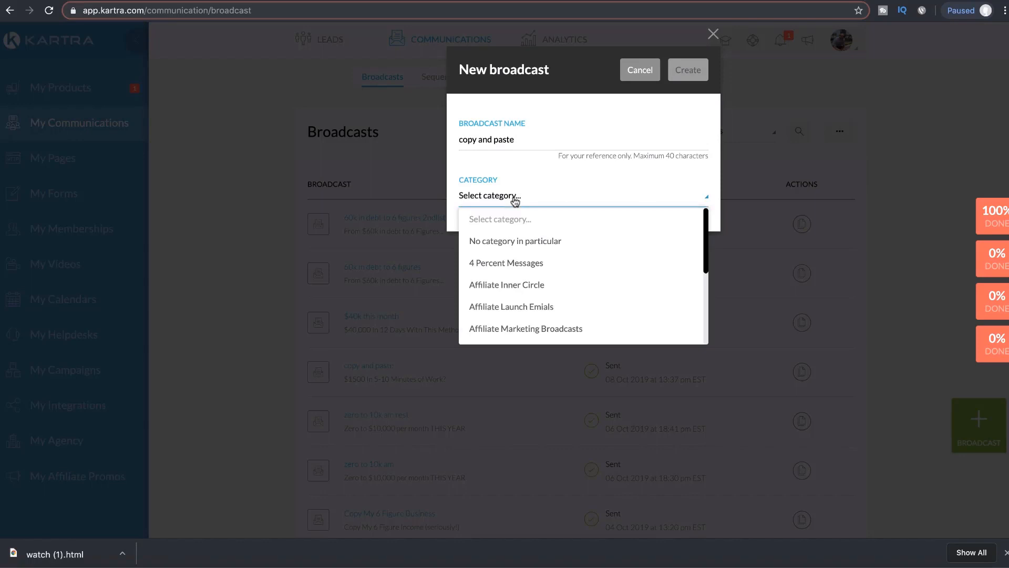
pyautogui.scroll(-1, 545, 290)
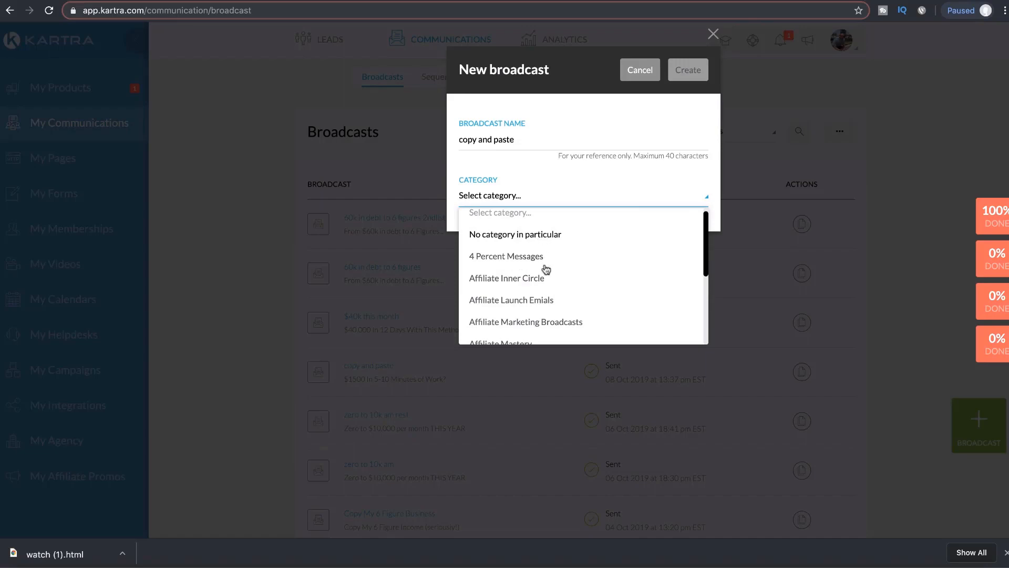
pyautogui.click(604, 195)
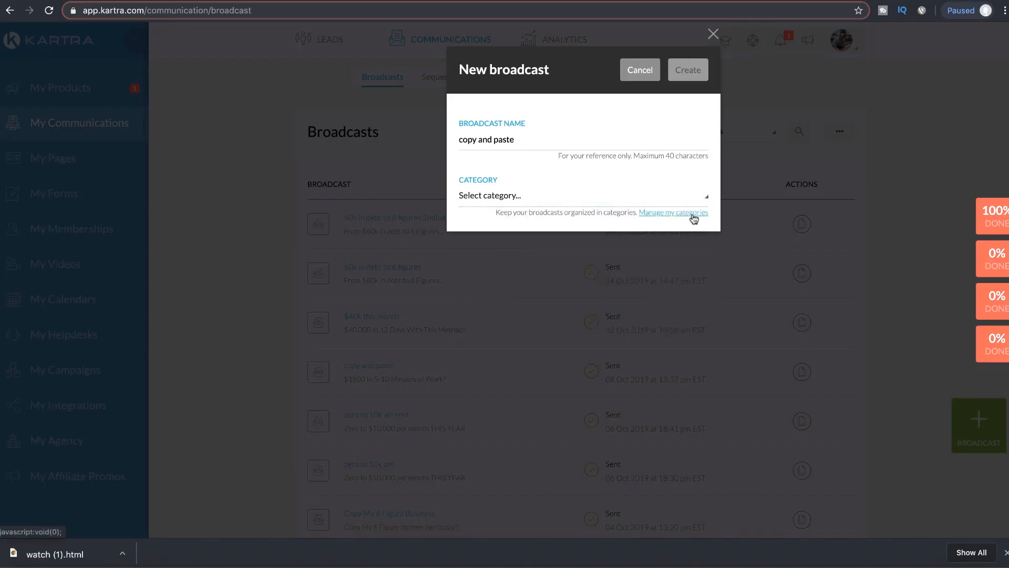
# Step: Add a new 6FPP broadcast category and file the broadcast under it
pyautogui.click(678, 212)
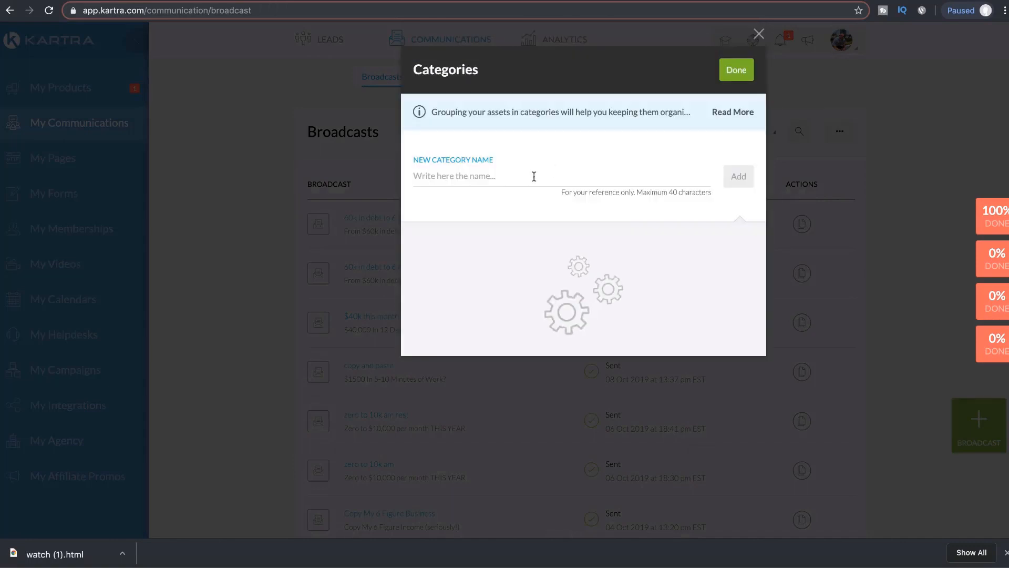
pyautogui.click(526, 177)
pyautogui.write('6FPP')
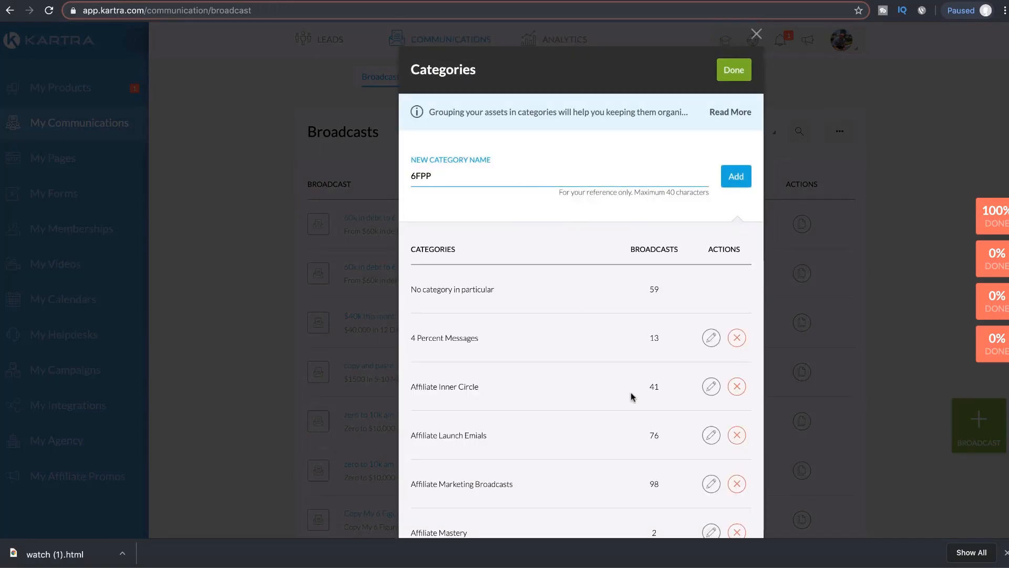
pyautogui.scroll(-3, 631, 396)
pyautogui.scroll(3, 631, 396)
pyautogui.click(737, 176)
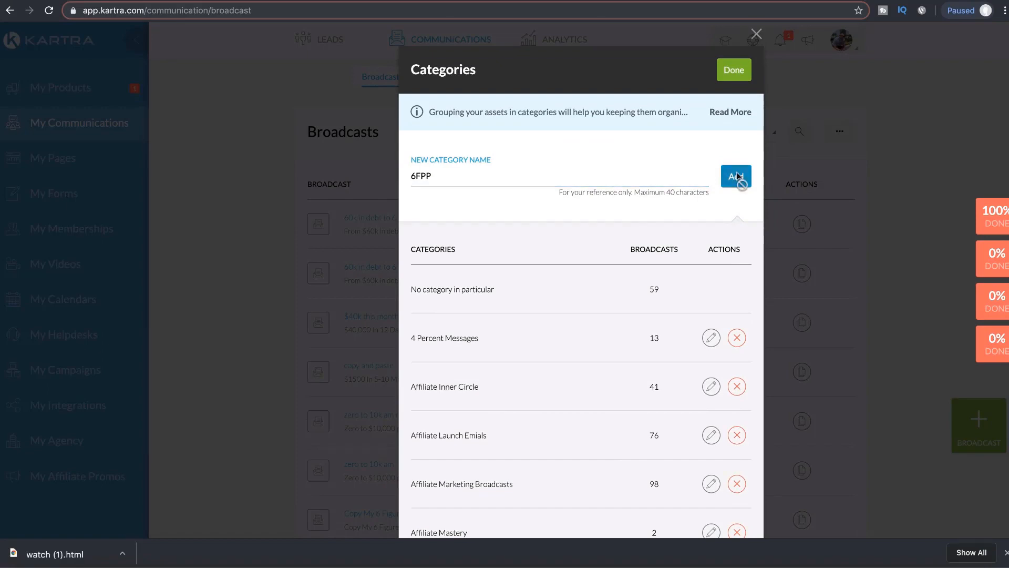
pyautogui.click(733, 71)
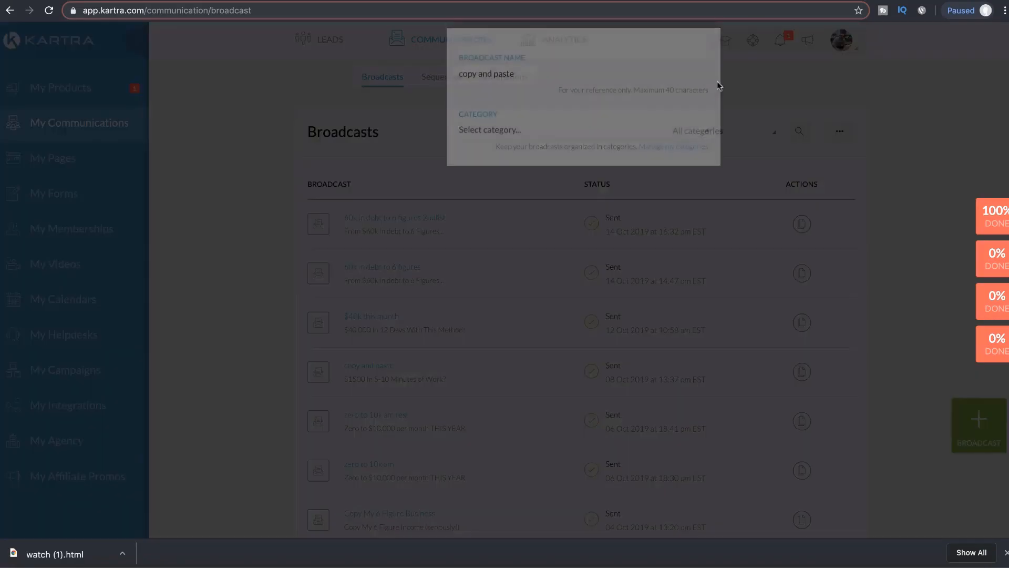
pyautogui.click(507, 196)
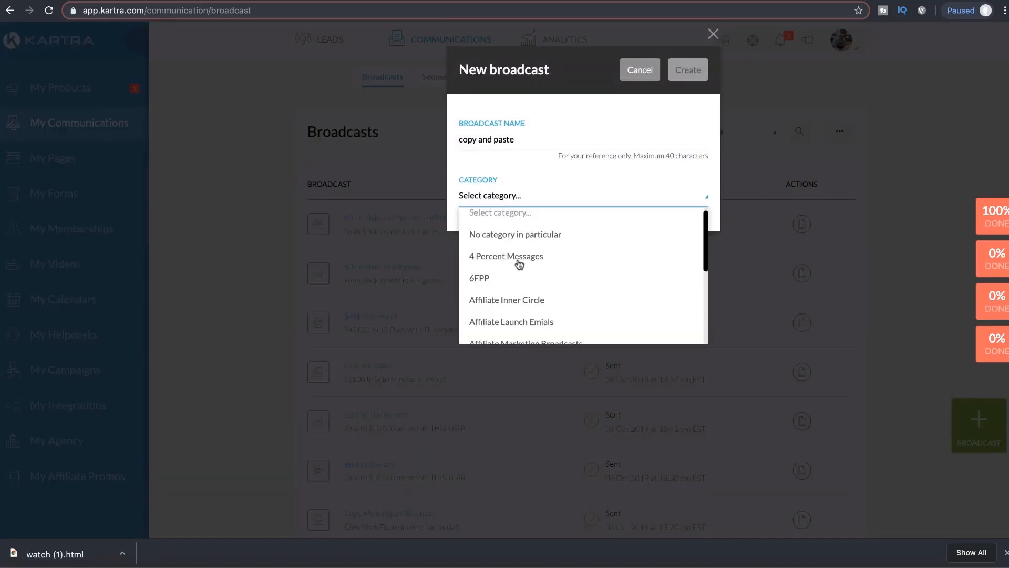
pyautogui.click(506, 278)
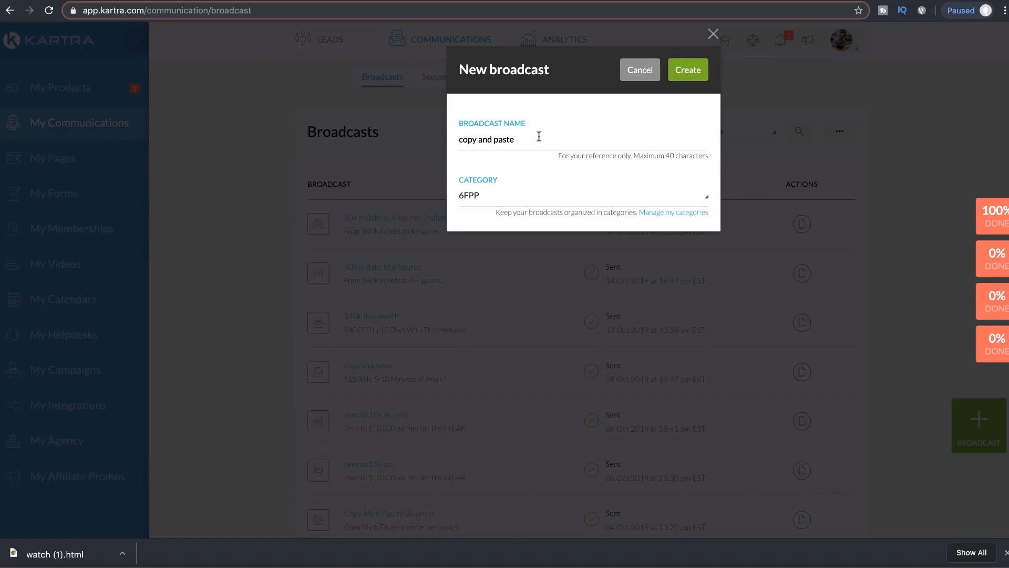
# Step: Change the broadcast name to 'copy and paste test'
pyautogui.moveTo(539, 136); pyautogui.dragTo(456, 140)
pyautogui.click(688, 78)
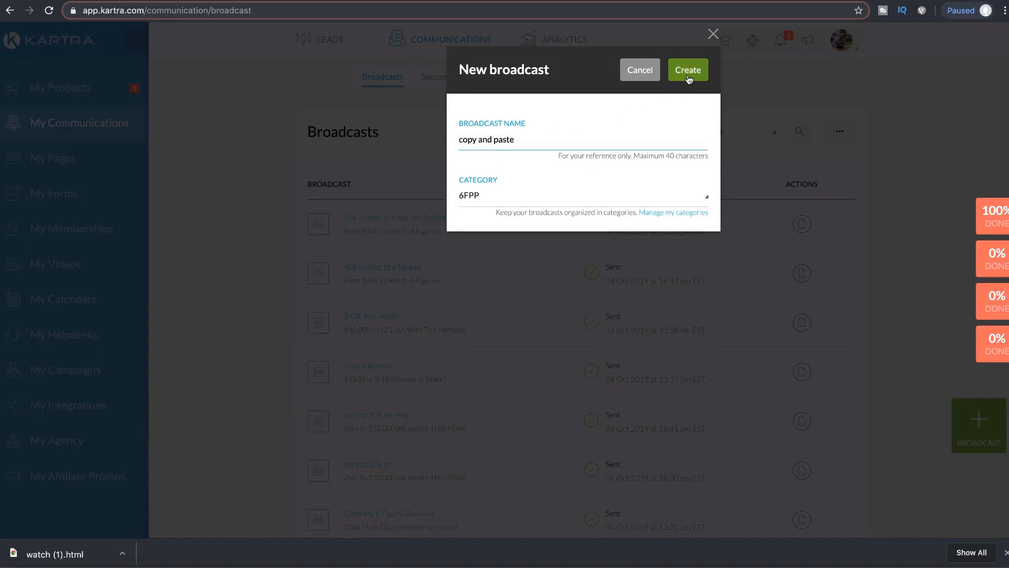
pyautogui.click(578, 145)
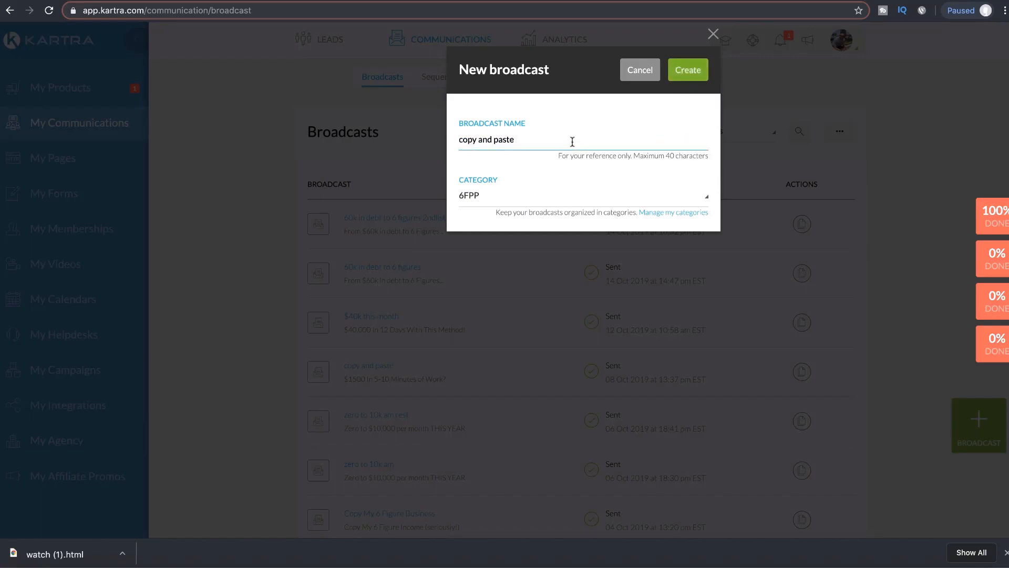
pyautogui.write('t3e')
pyautogui.write('st')
# Step: Create the broadcast, send it by email, and remove the duplicated surname from the sender name
pyautogui.click(705, 75)
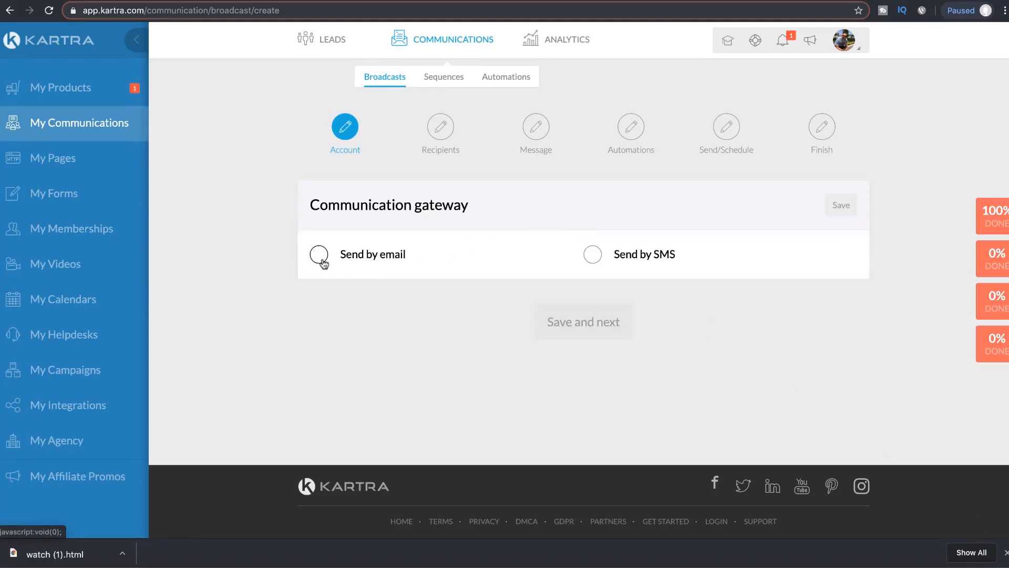
pyautogui.click(323, 262)
pyautogui.moveTo(377, 375); pyautogui.dragTo(356, 374)
pyautogui.press('BackSpace')
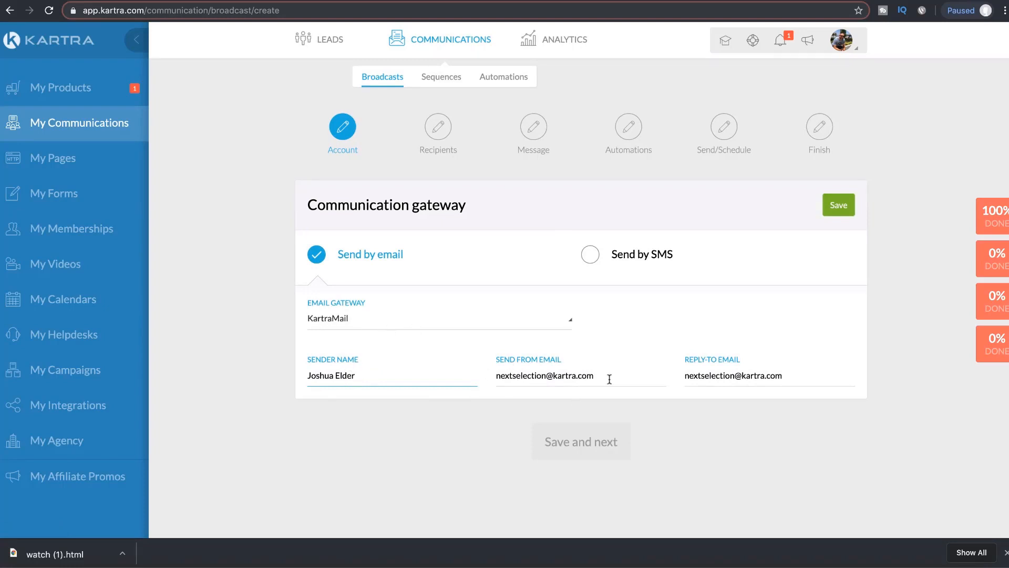
# Step: Replace the send-from and reply-to addresses with the sender's own email and save
pyautogui.moveTo(609, 376); pyautogui.dragTo(485, 375)
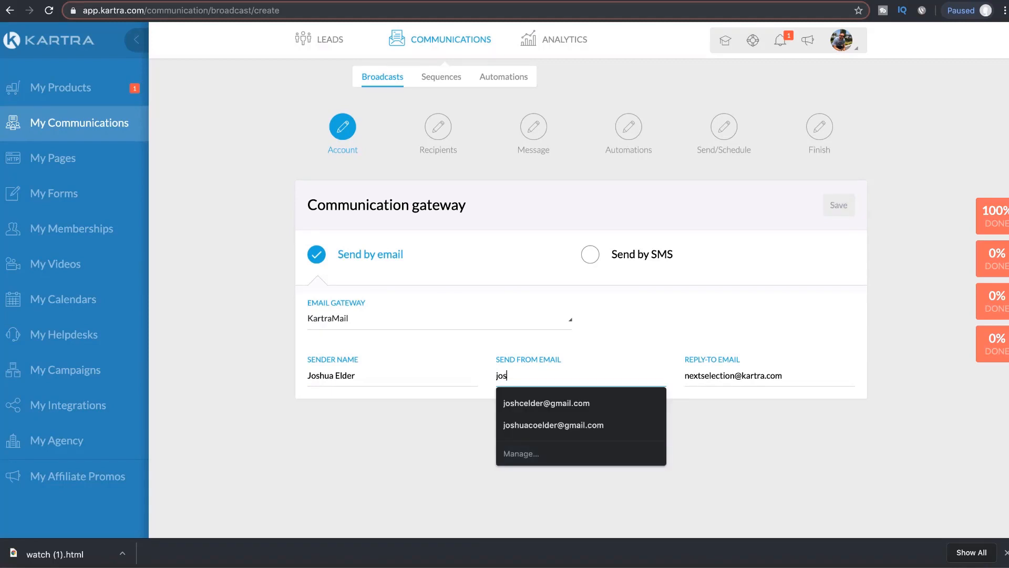
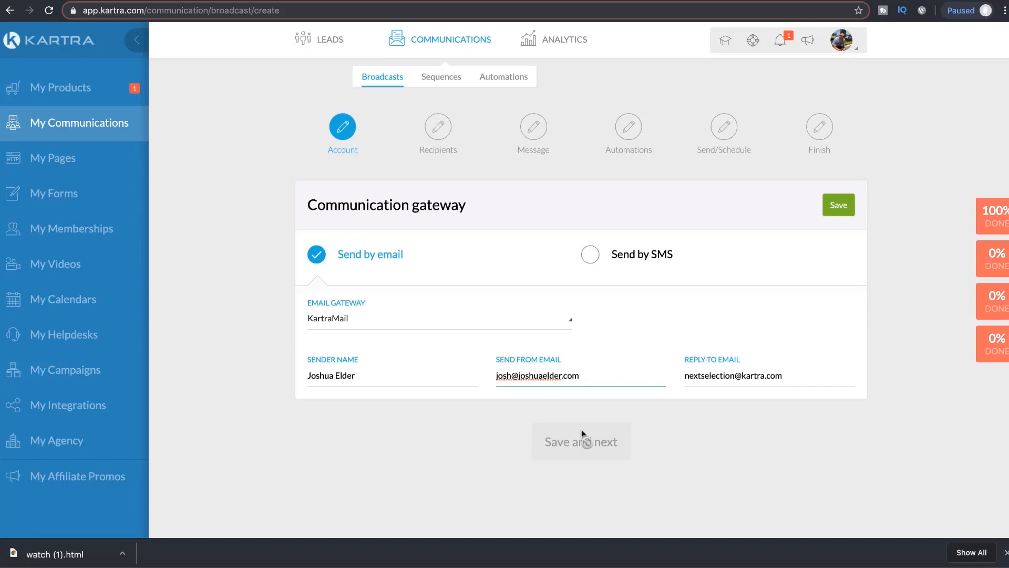
pyautogui.click(700, 424)
pyautogui.moveTo(816, 379); pyautogui.dragTo(684, 377)
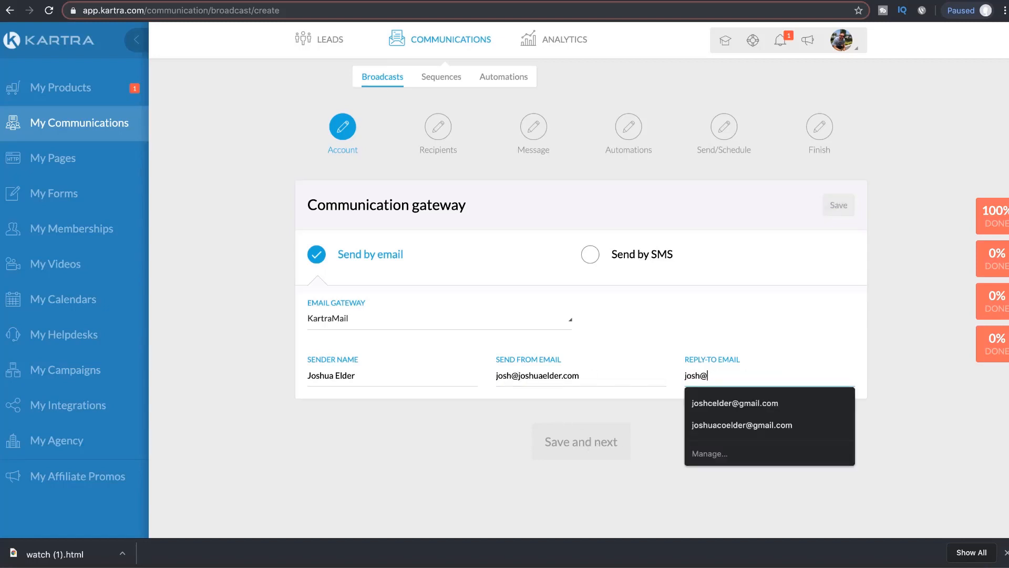
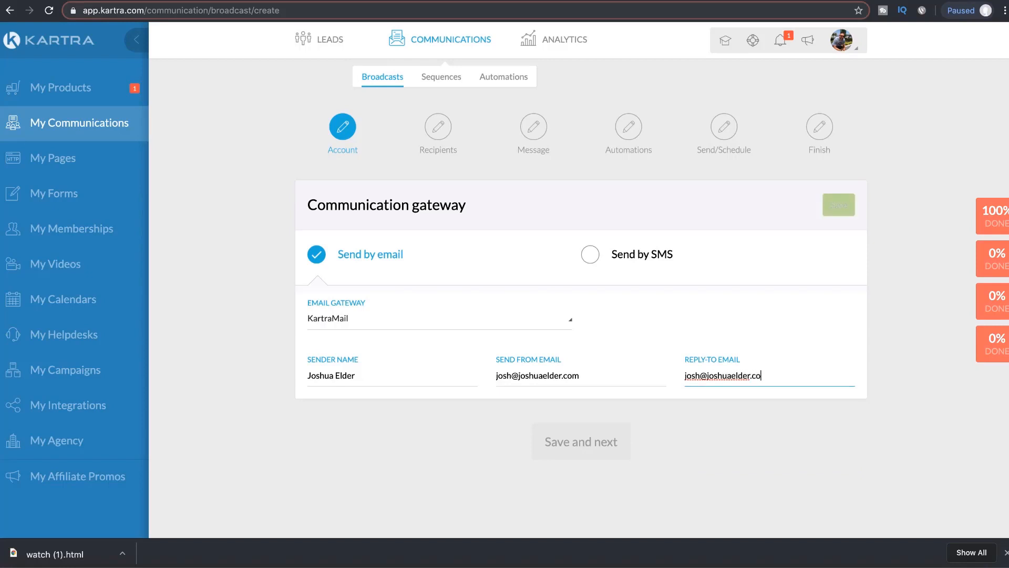
pyautogui.click(740, 426)
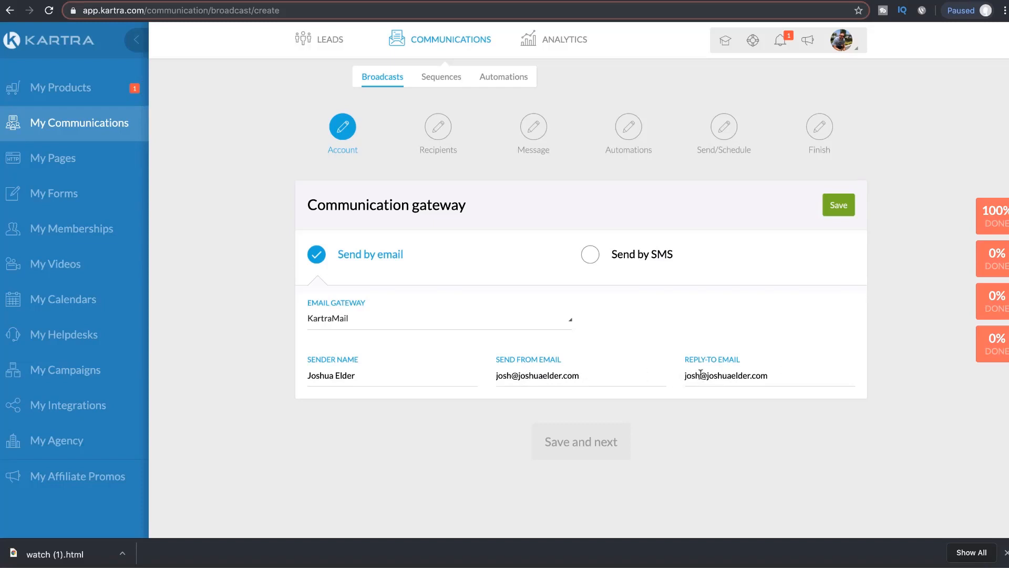
pyautogui.click(838, 210)
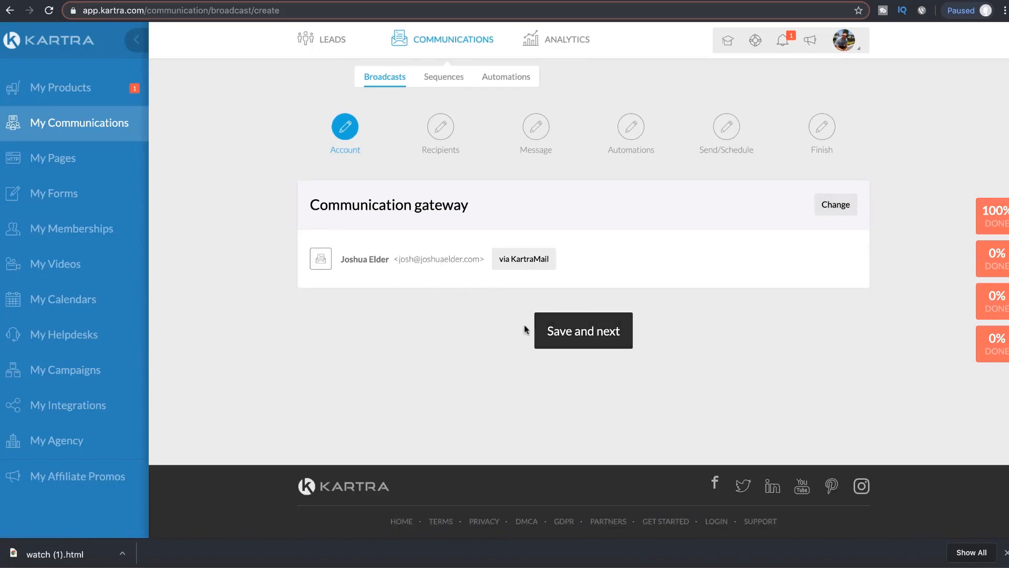
# Step: Target recipients subscribed to the 6FPP YT Free list
pyautogui.click(576, 331)
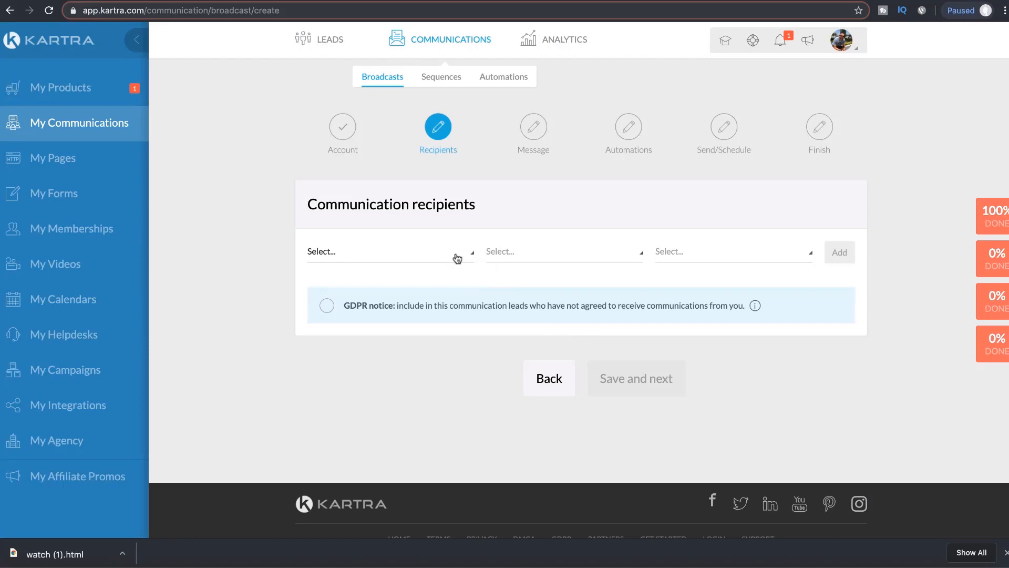
pyautogui.click(456, 256)
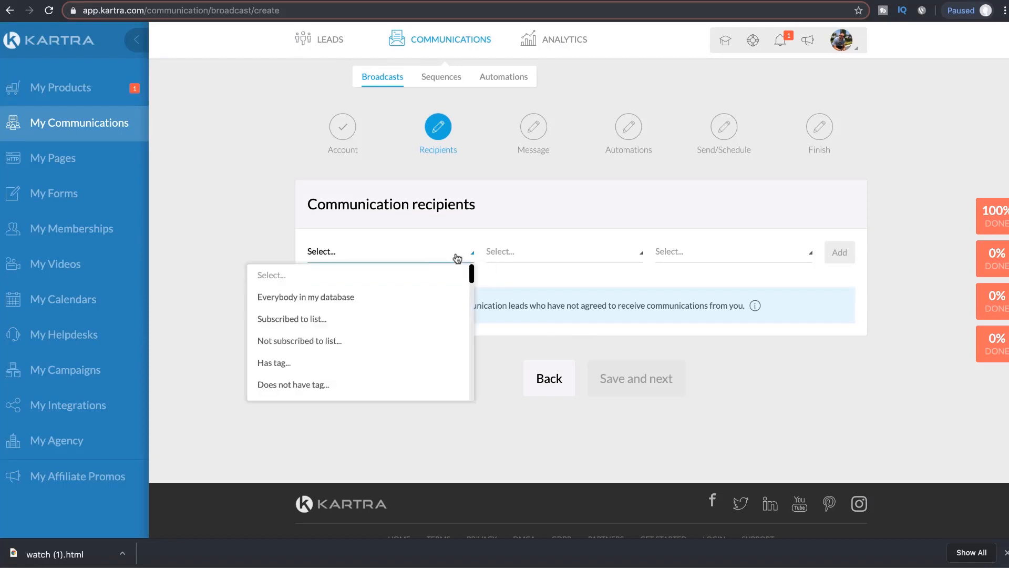
pyautogui.click(318, 321)
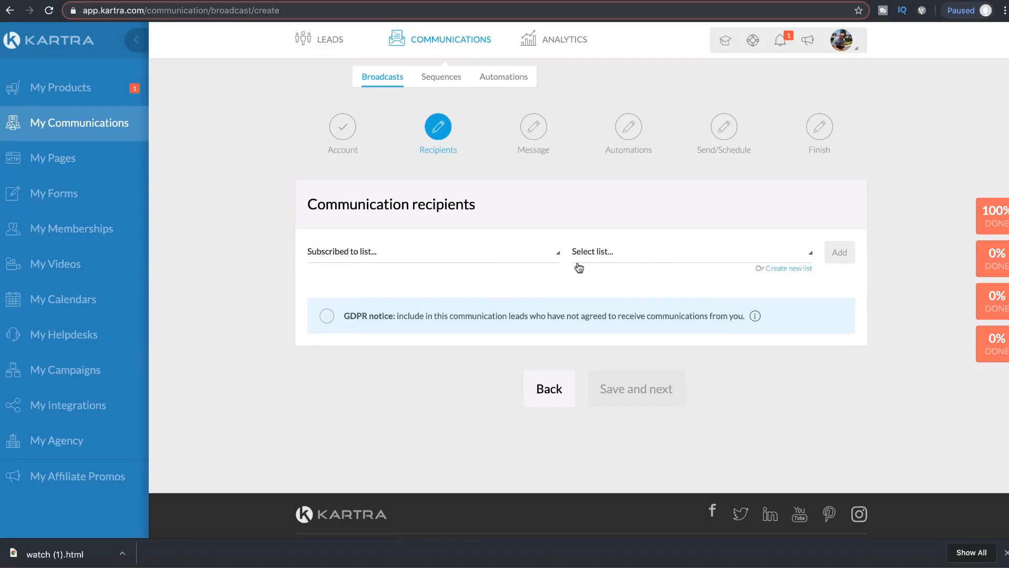
pyautogui.click(658, 262)
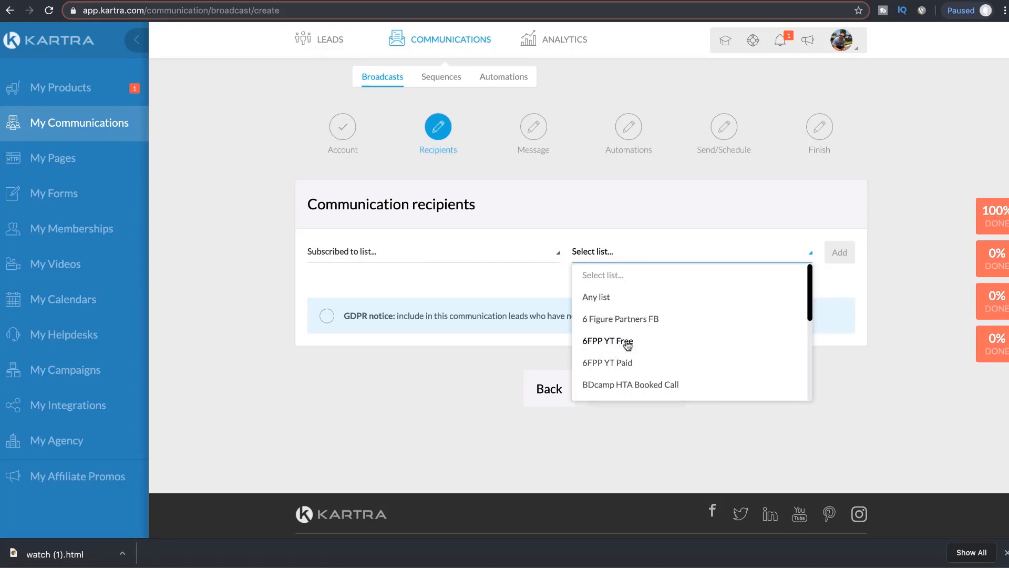
pyautogui.scroll(-5, 627, 344)
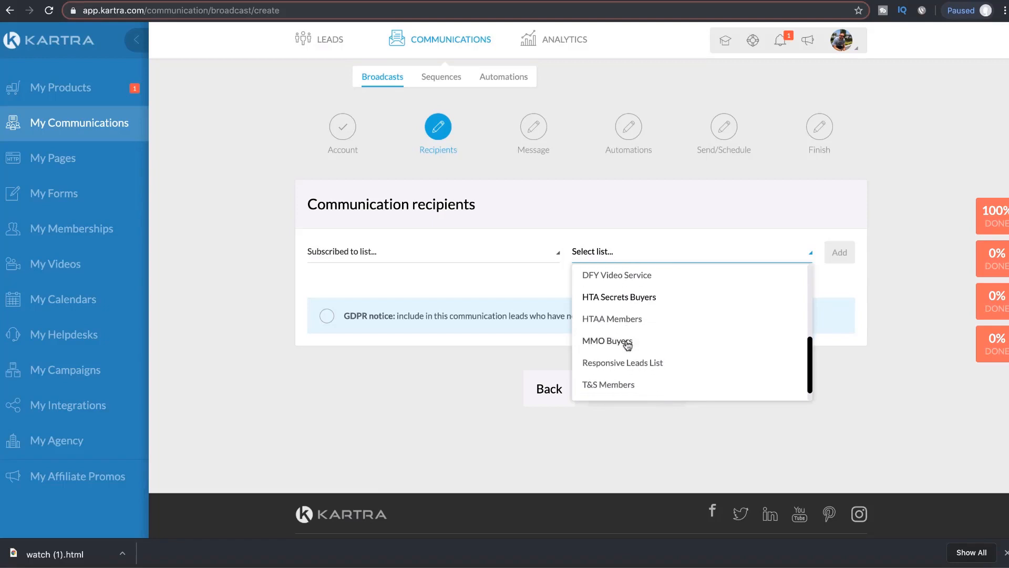
pyautogui.scroll(-1, 627, 344)
pyautogui.scroll(1, 627, 344)
pyautogui.scroll(2, 627, 344)
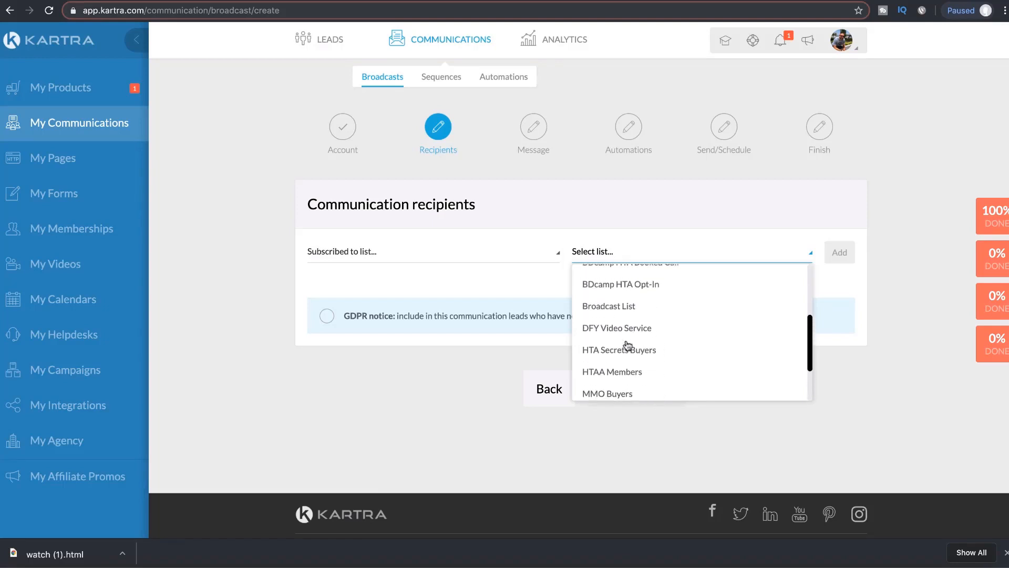
pyautogui.scroll(4, 627, 344)
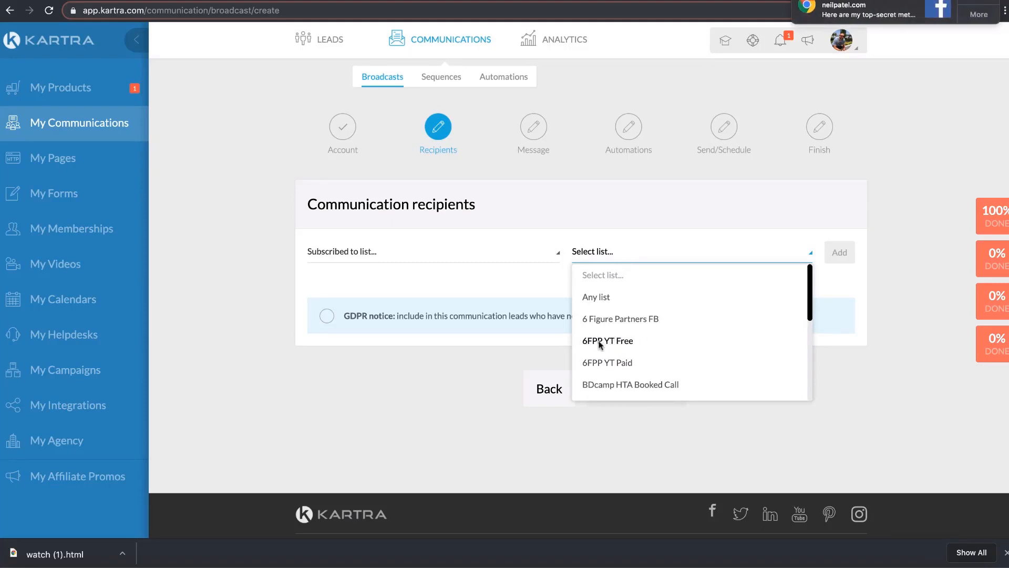
pyautogui.scroll(-5, 610, 318)
pyautogui.scroll(6, 623, 322)
pyautogui.click(608, 342)
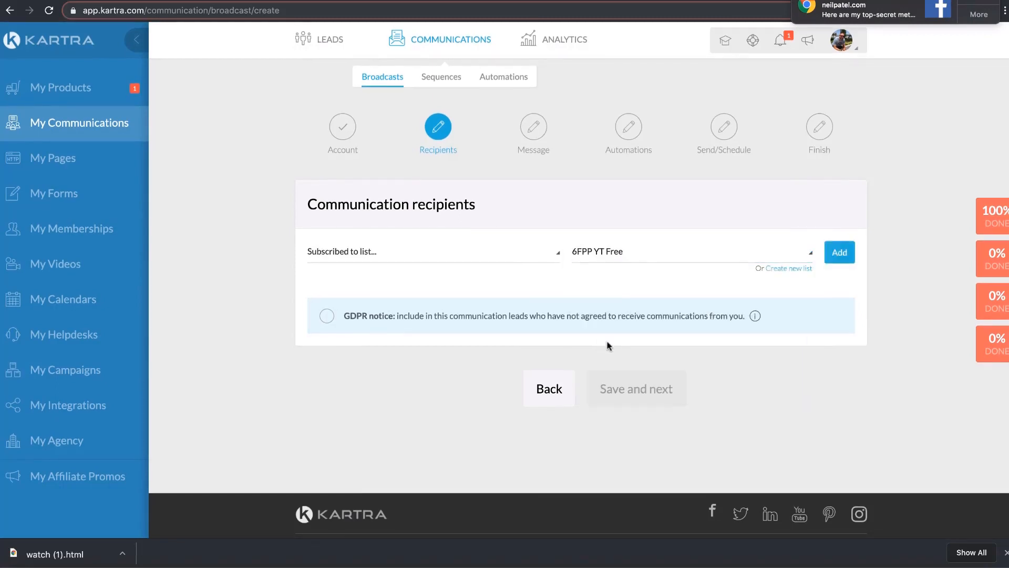
pyautogui.click(839, 253)
# Step: Save the recipients and make the broadcast a single email
pyautogui.scroll(-3, 717, 358)
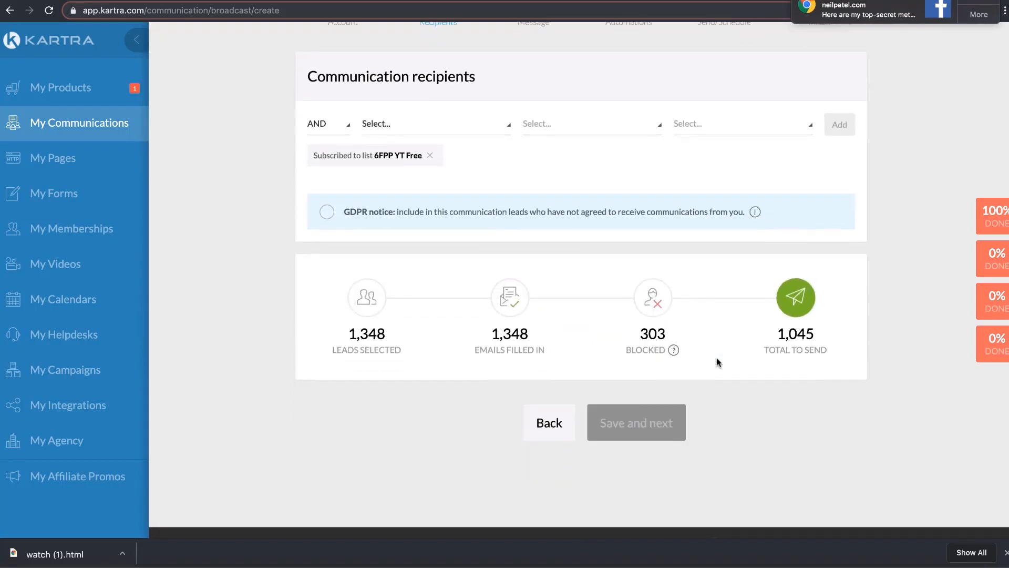
pyautogui.click(645, 421)
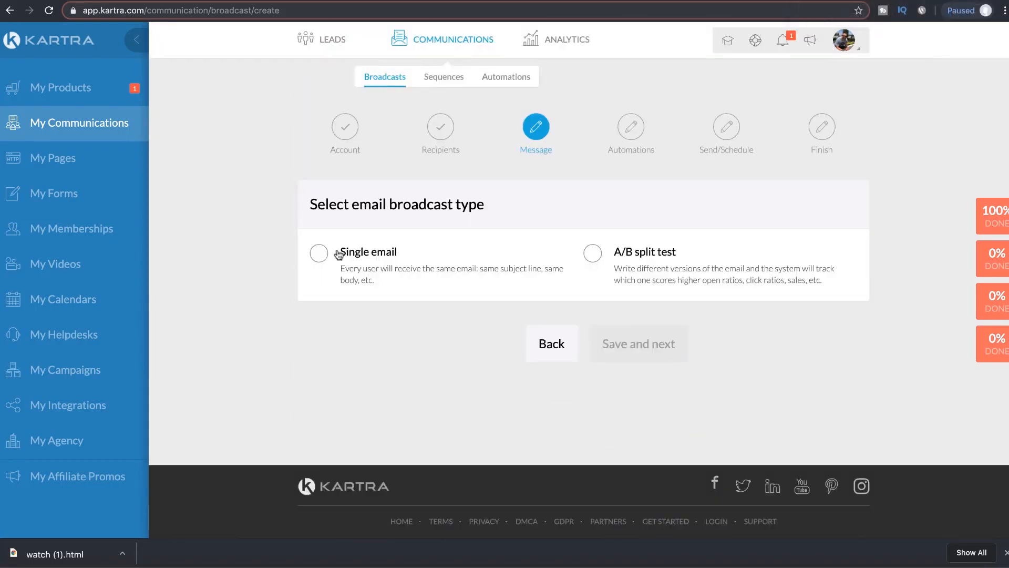
pyautogui.click(339, 253)
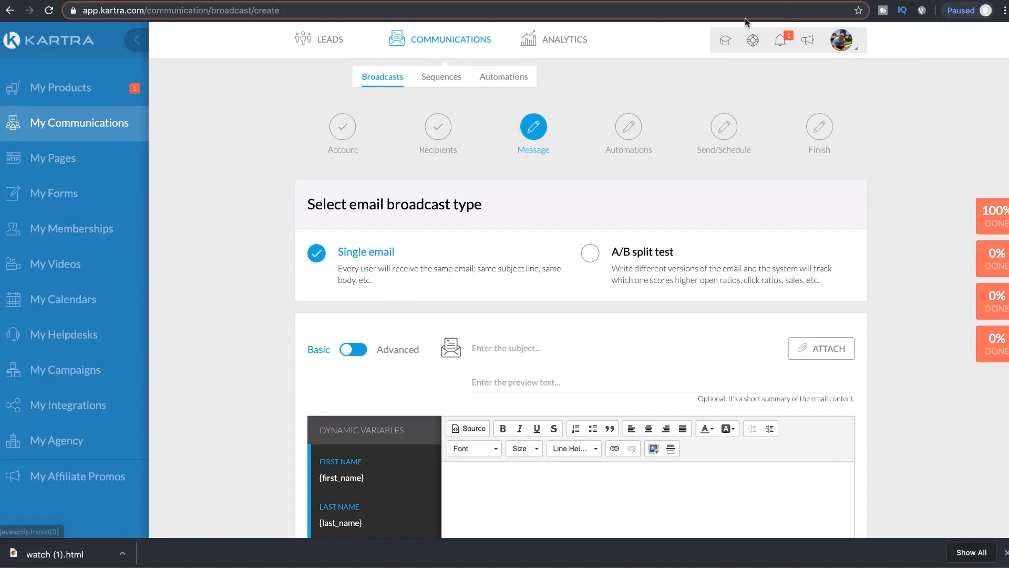
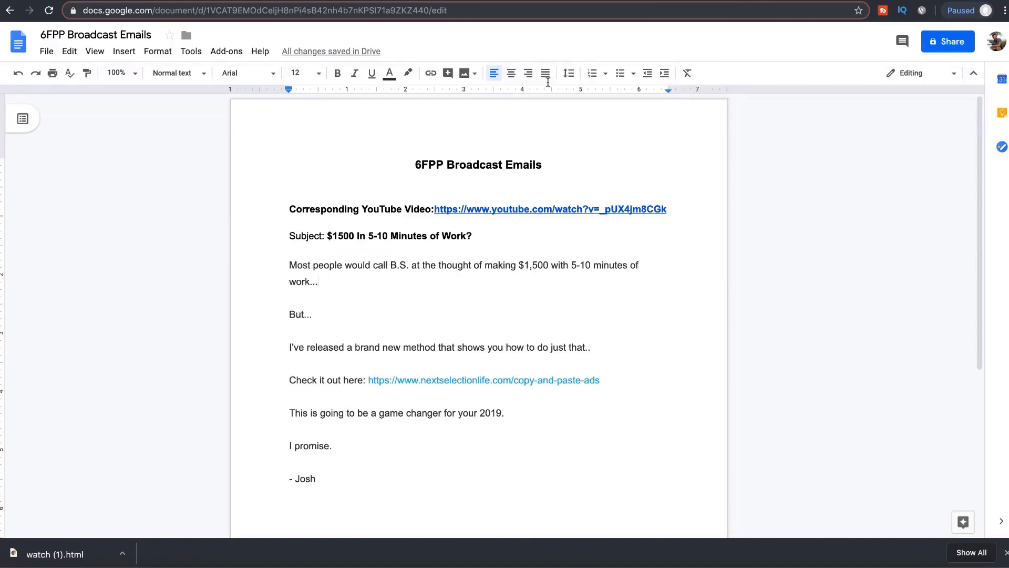
# Step: Copy the subject '$1500 In 5-10 Minutes of Work?' from the Google Doc into Kartra's subject field
pyautogui.scroll(-2, 407, 247)
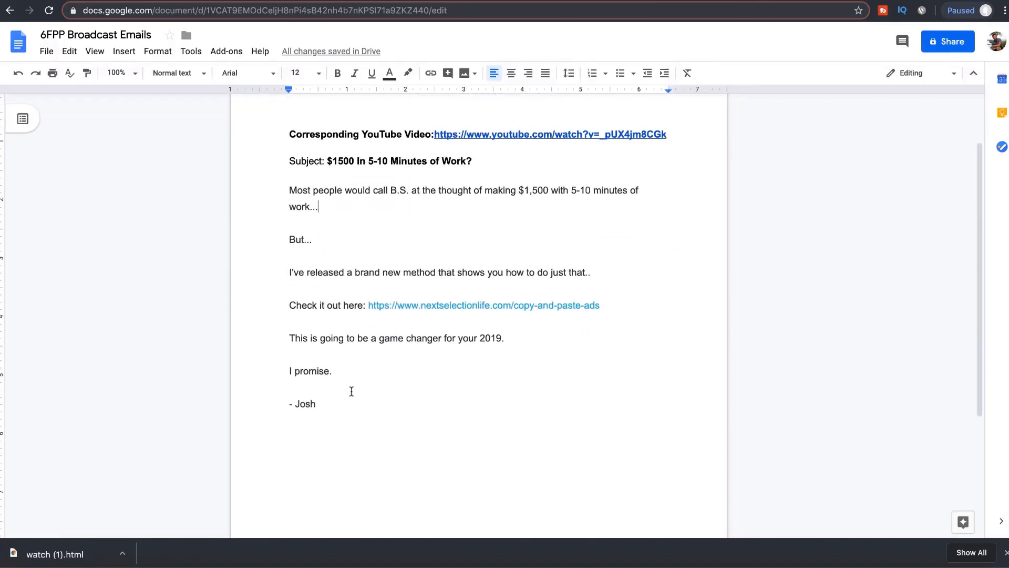
pyautogui.click(353, 393)
pyautogui.moveTo(472, 161); pyautogui.dragTo(327, 165)
pyautogui.hotkey('ctrl', 'c')
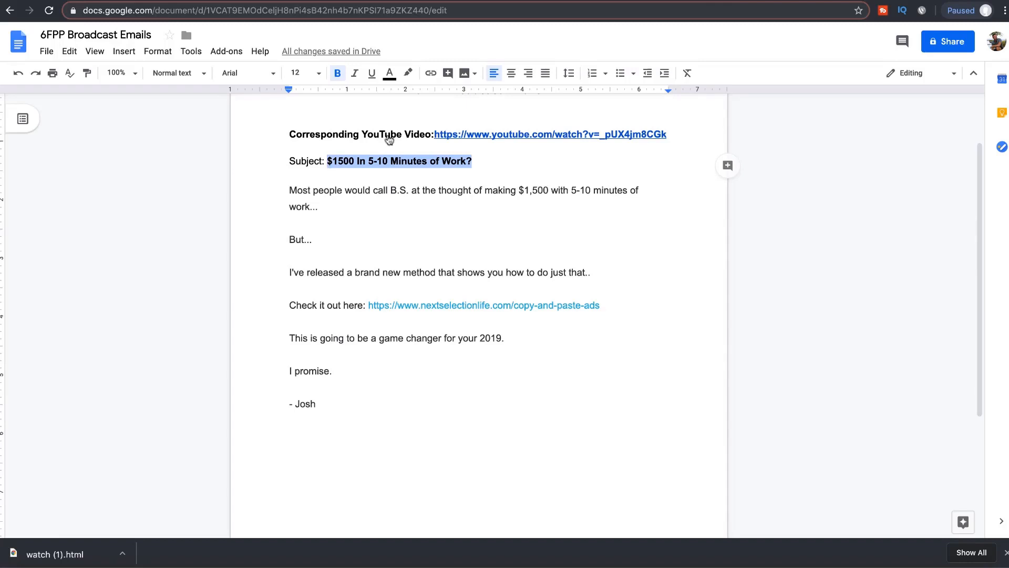
pyautogui.hotkey('ctrl', 'Tab')
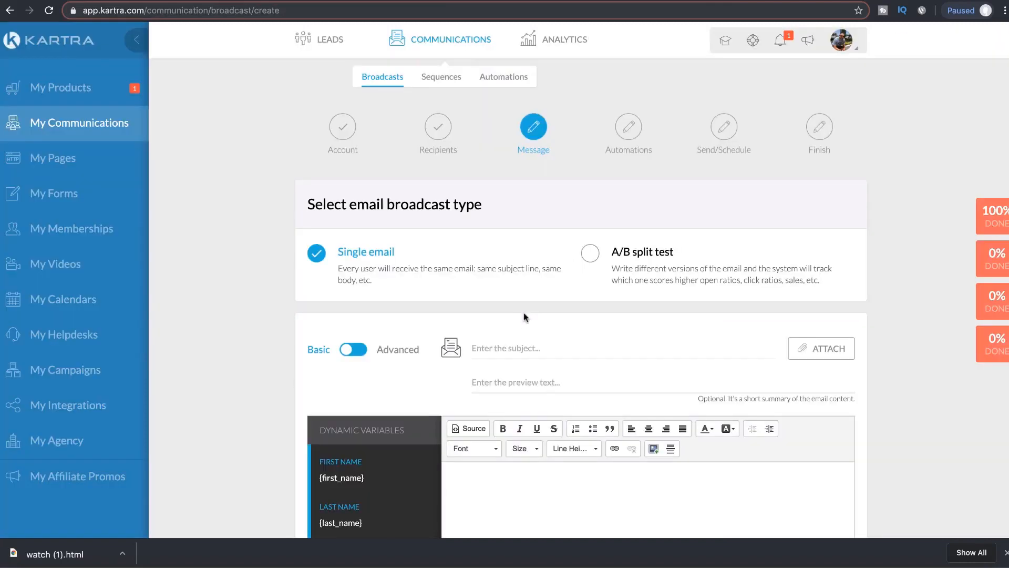
pyautogui.click(504, 350)
pyautogui.hotkey('ctrl', 'v')
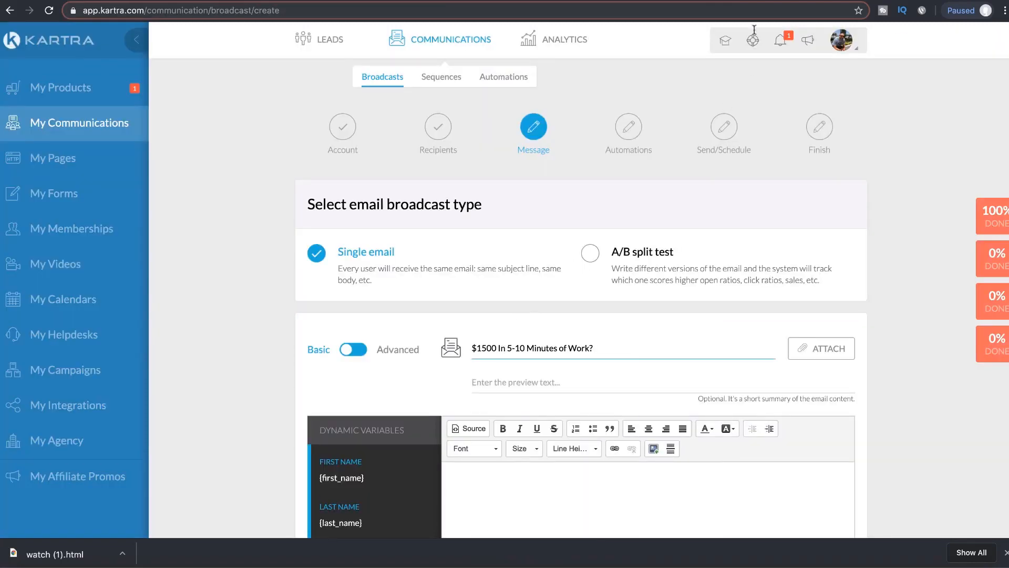
# Step: Copy the full email body from the Google Doc into Kartra's message editor
pyautogui.hotkey('ctrl', 'shift', 'Tab')
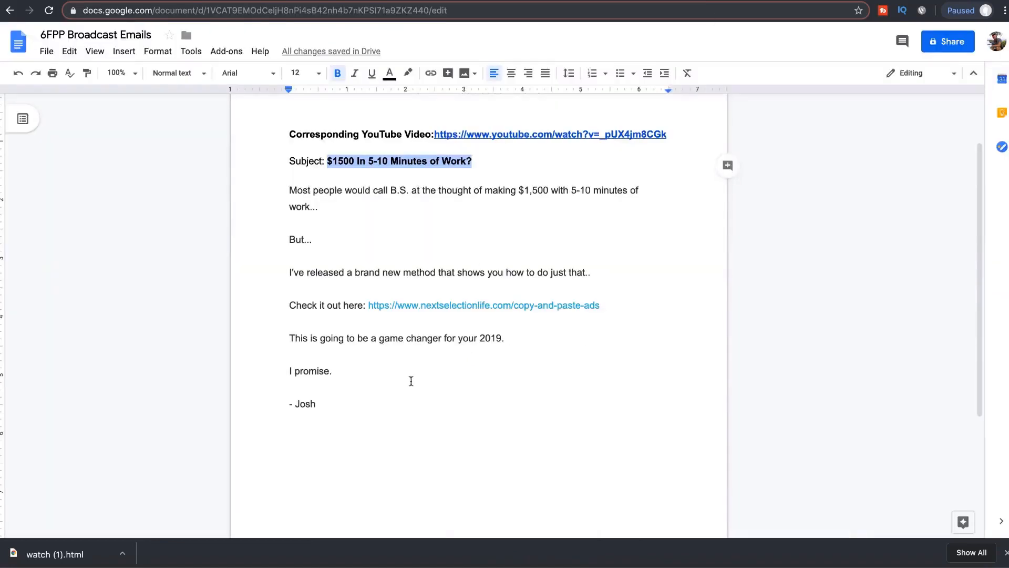
pyautogui.moveTo(388, 408); pyautogui.dragTo(290, 187)
pyautogui.hotkey('ctrl', 'c')
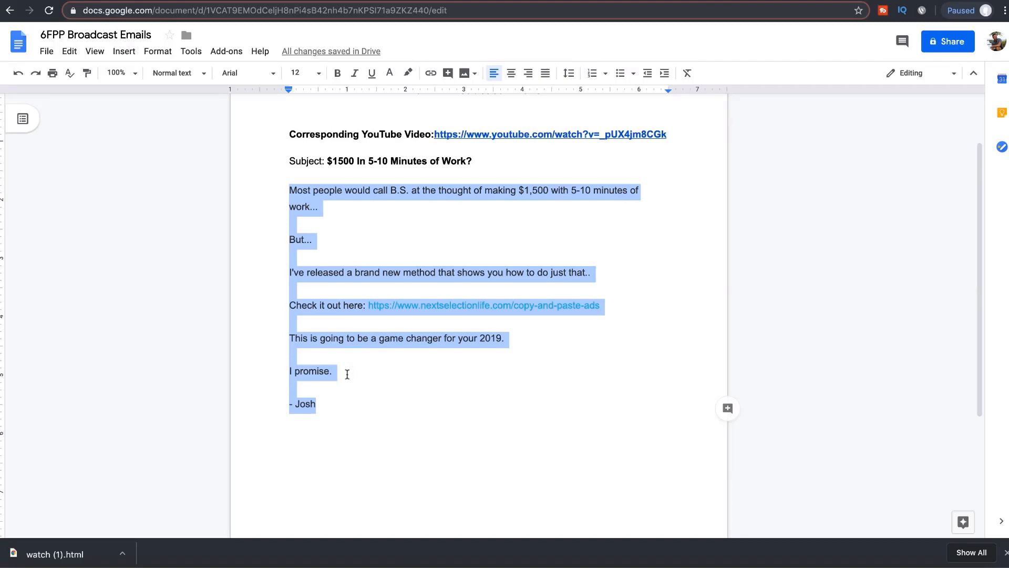
pyautogui.hotkey('ctrl', 'Tab')
pyautogui.scroll(-4, 723, 286)
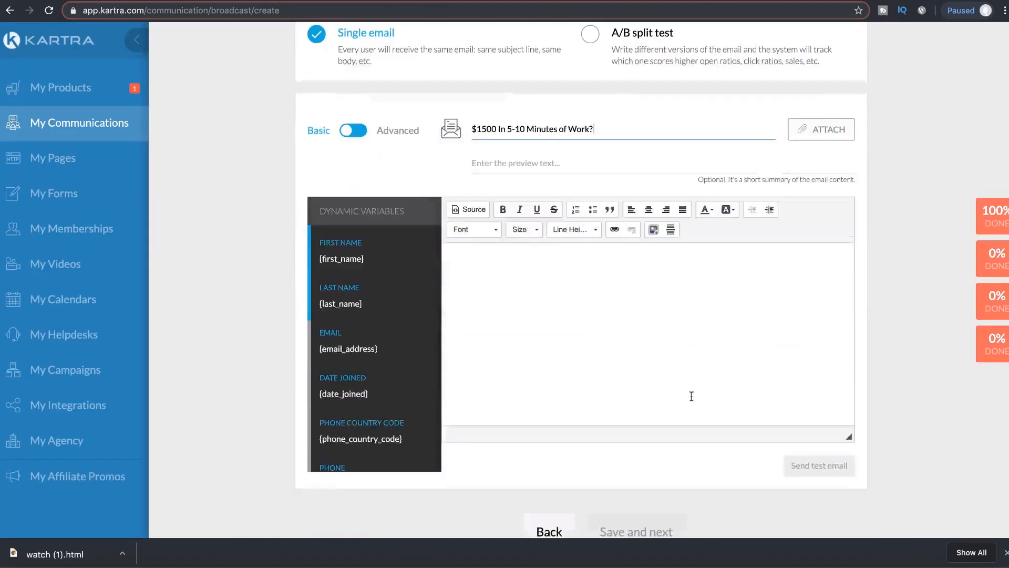
pyautogui.click(637, 312)
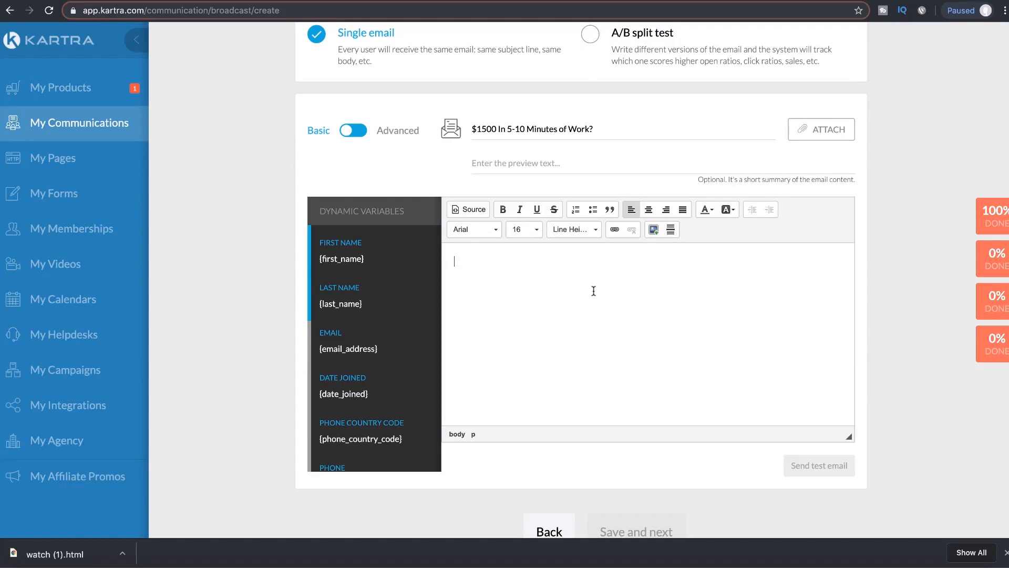
pyautogui.hotkey('ctrl', 'v')
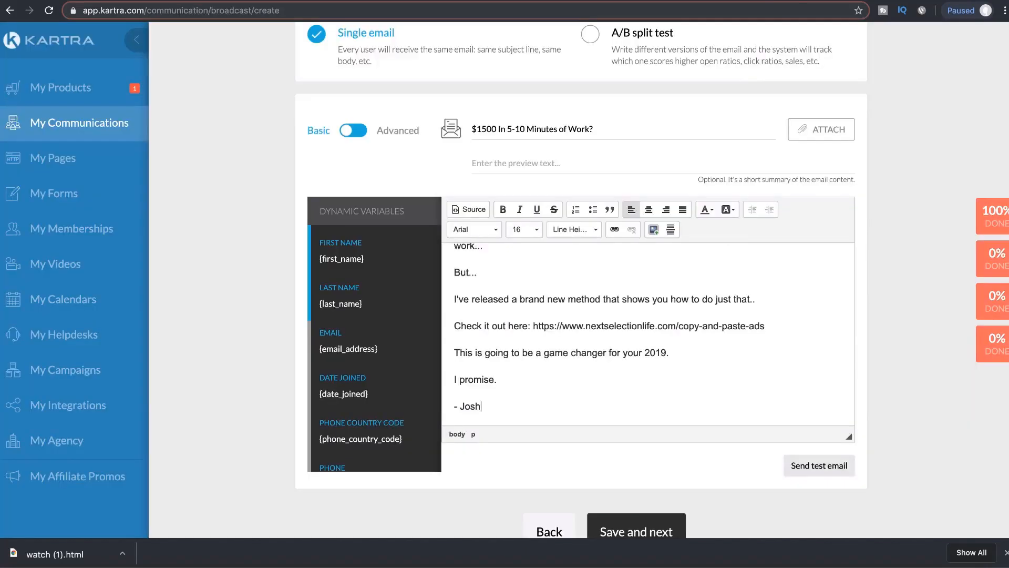
# Step: Replace the old nextselectionlife URL with the Kartra sales page URL, then delete the bare URL
pyautogui.moveTo(775, 328); pyautogui.dragTo(533, 327)
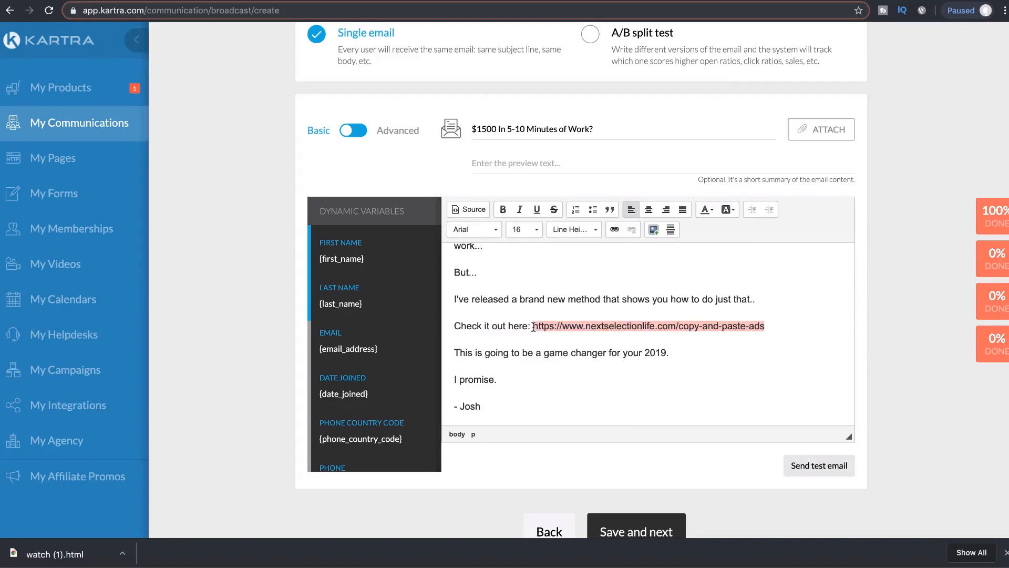
pyautogui.write('https://nextselection.kartra.com/page/jxo98')
pyautogui.moveTo(734, 324); pyautogui.dragTo(534, 328)
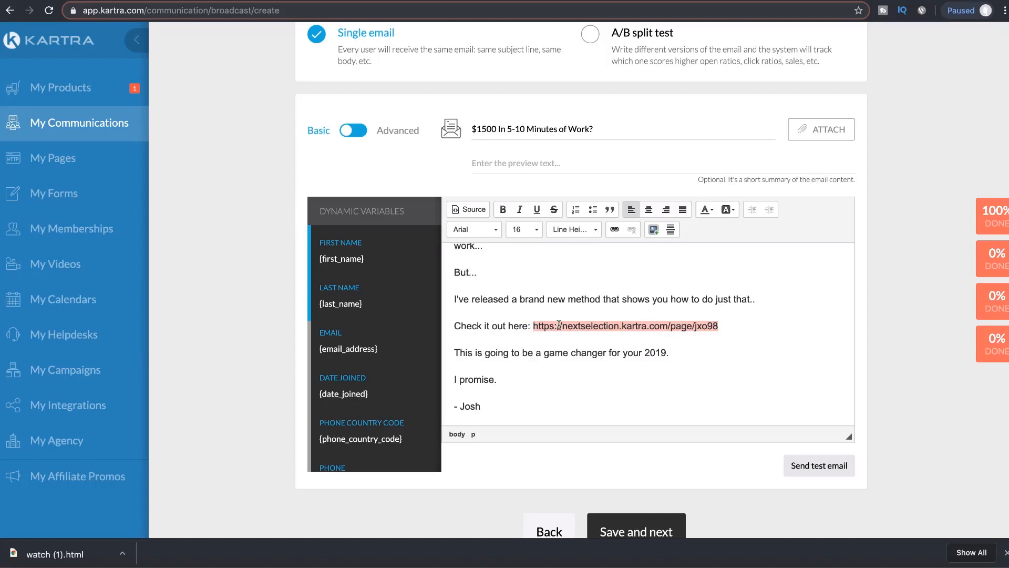
pyautogui.click(672, 325)
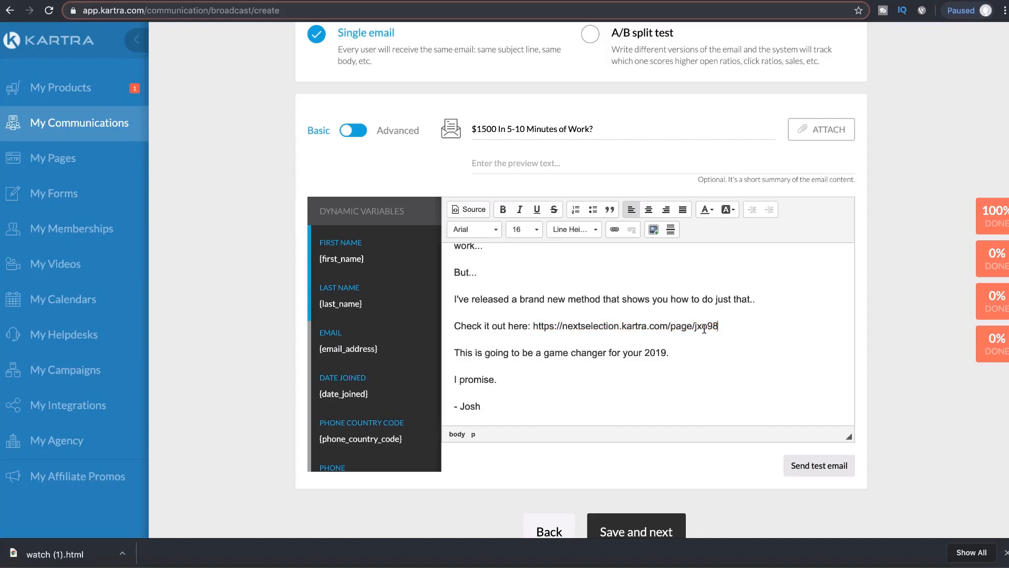
pyautogui.keyDown('shift'); pyautogui.click(533, 328); pyautogui.keyUp('shift')
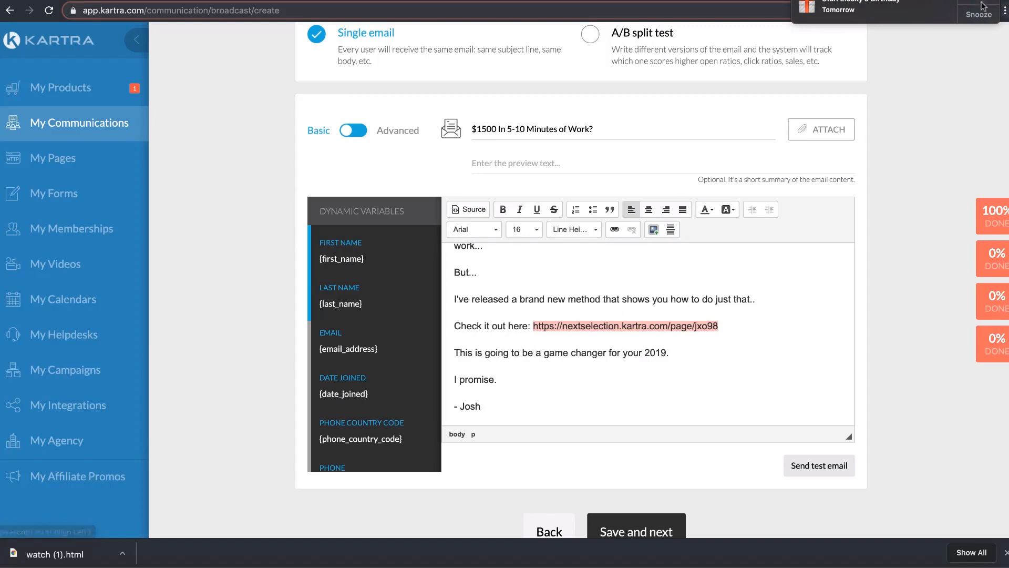
pyautogui.click(982, 6)
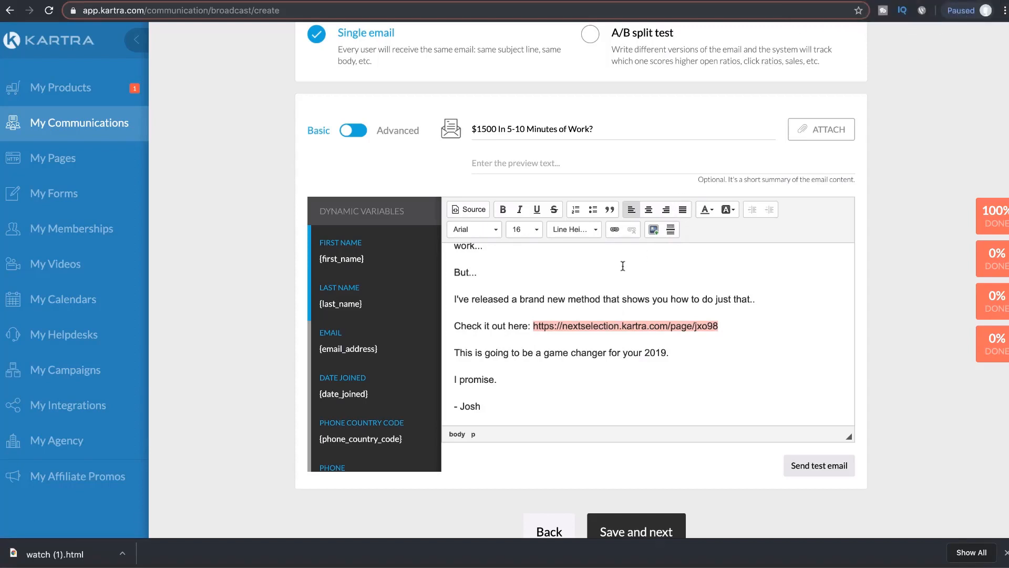
pyautogui.click(613, 232)
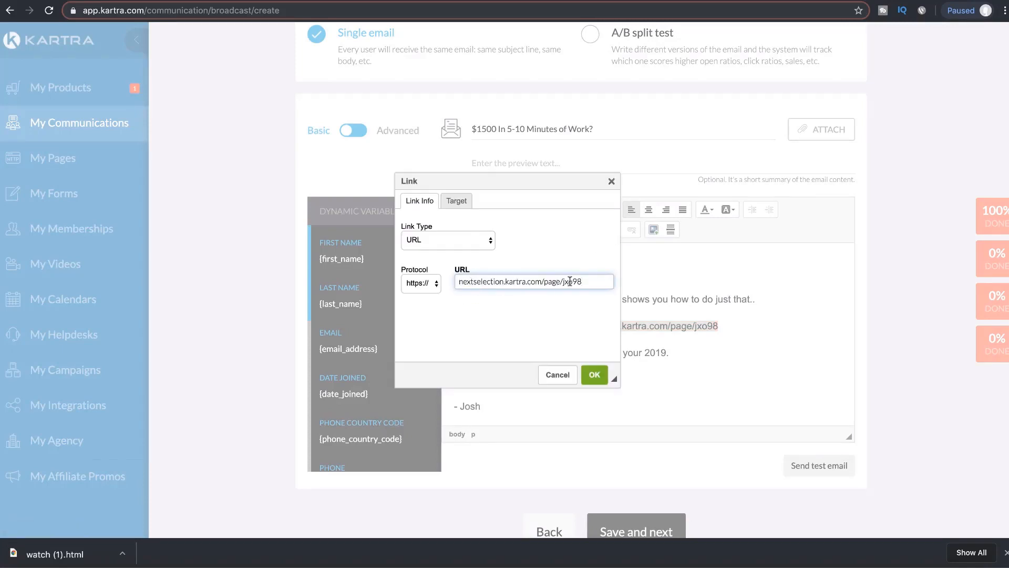
pyautogui.click(594, 374)
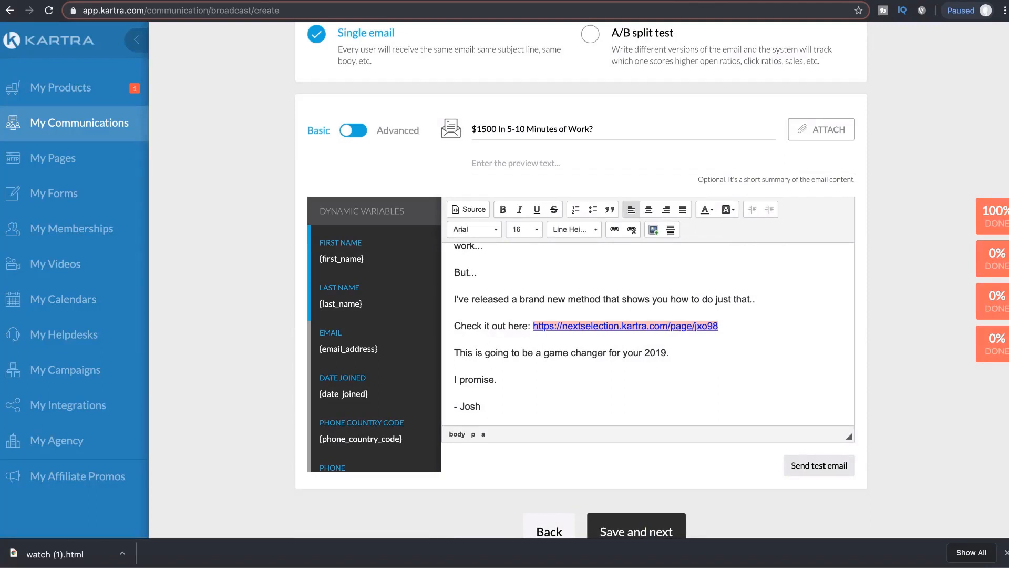
pyautogui.press('BackSpace')
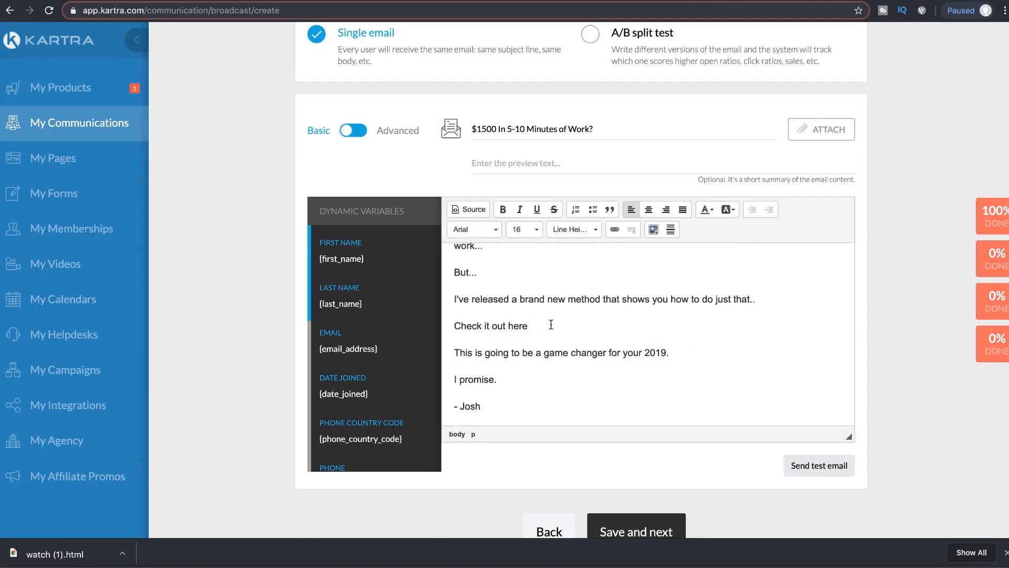
# Step: Link 'Check it out here' to nextselection.kartra.com/page/jxo98 and save the message
pyautogui.moveTo(551, 325); pyautogui.dragTo(461, 325)
pyautogui.click(613, 230)
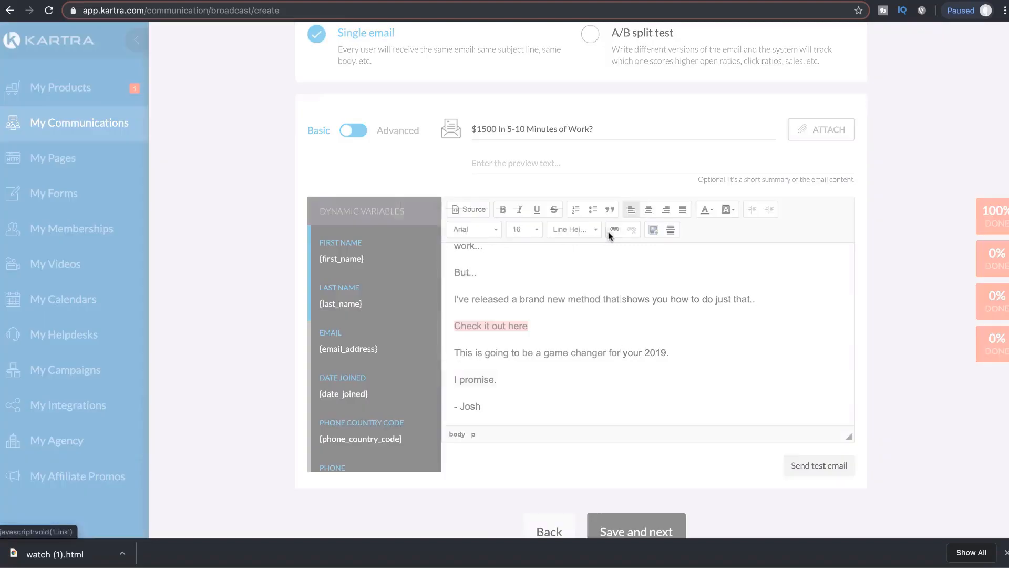
pyautogui.write('nextselection.kartra.com/page/jxq98')
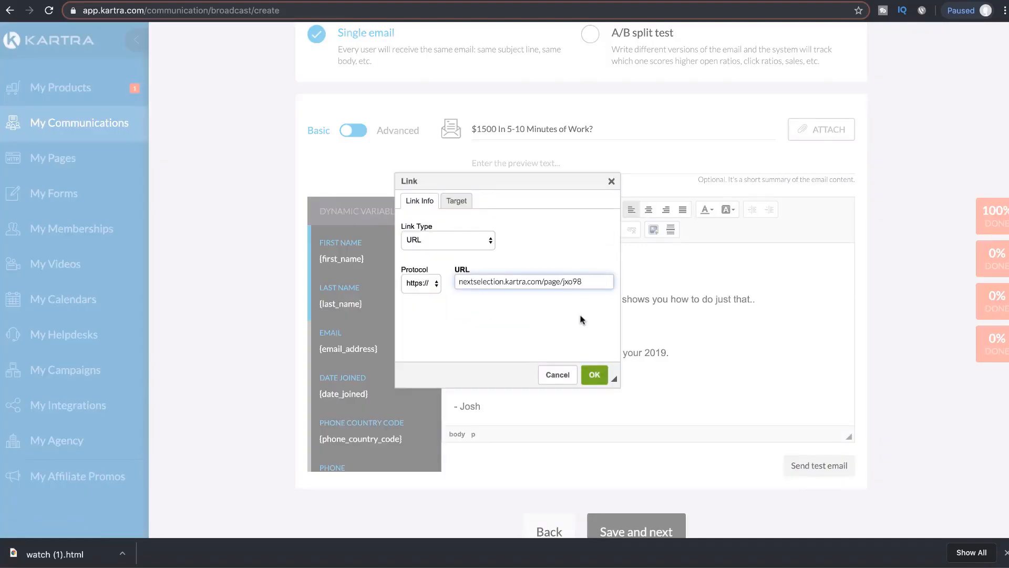
pyautogui.click(595, 374)
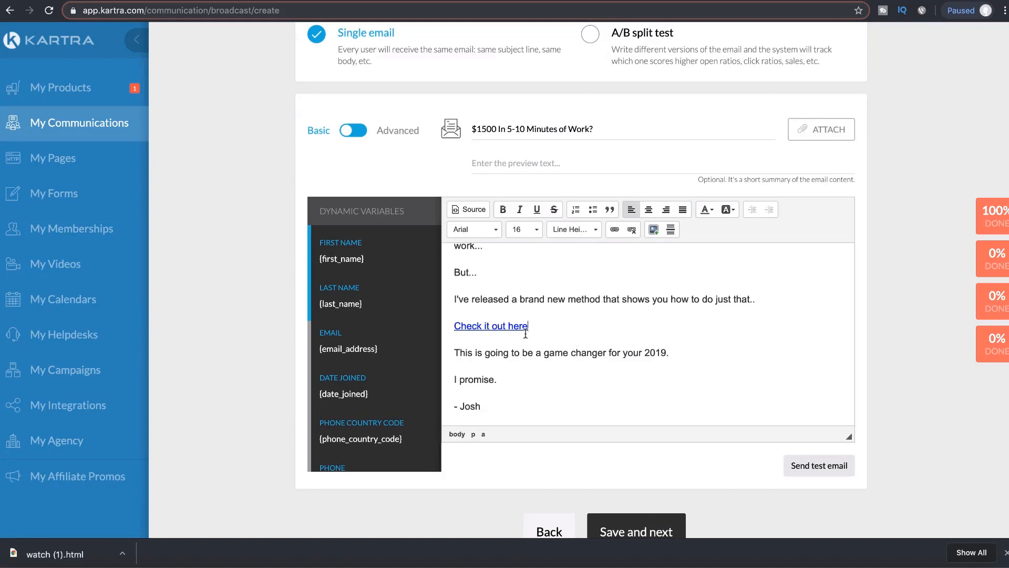
pyautogui.scroll(-1, 616, 369)
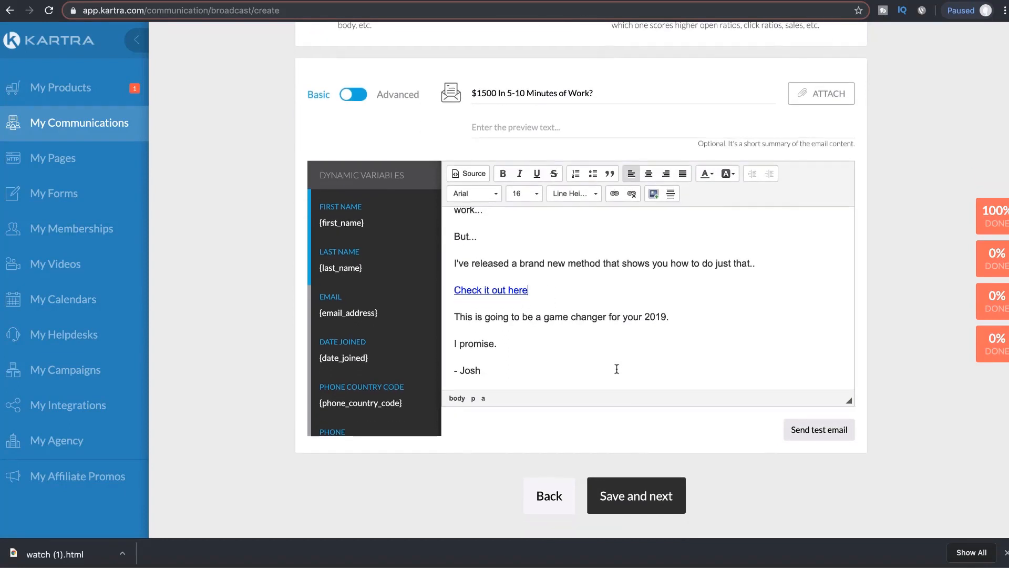
pyautogui.scroll(1, 598, 294)
pyautogui.scroll(-1, 597, 298)
pyautogui.click(647, 498)
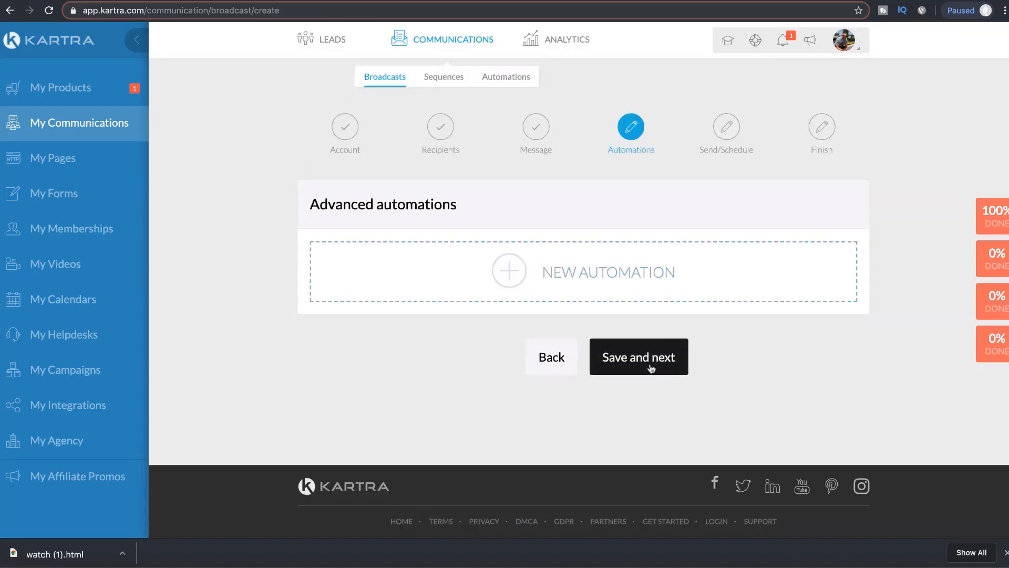
# Step: Skip past the Automations step and choose Send now for the broadcast
pyautogui.click(639, 368)
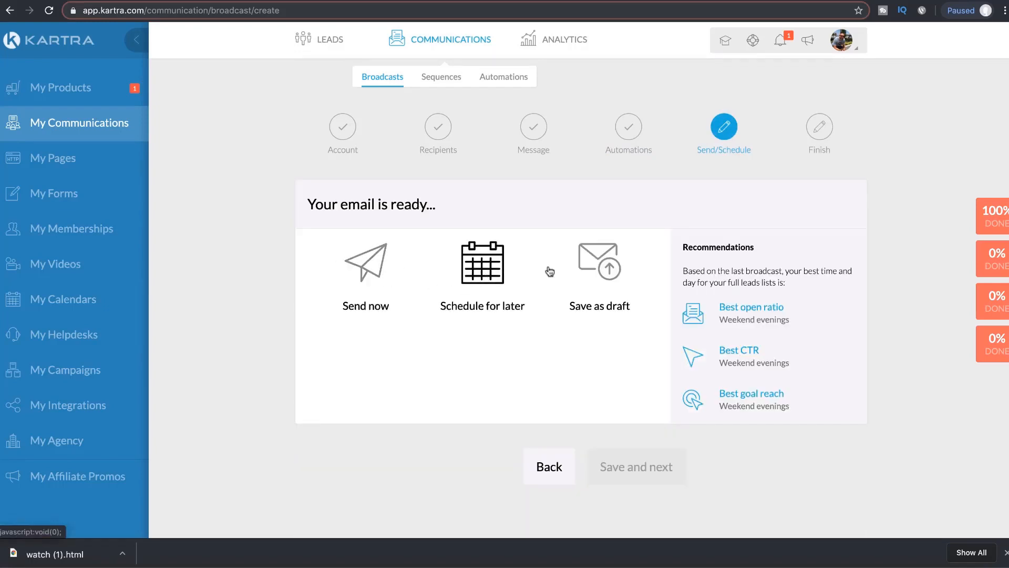
pyautogui.click(374, 267)
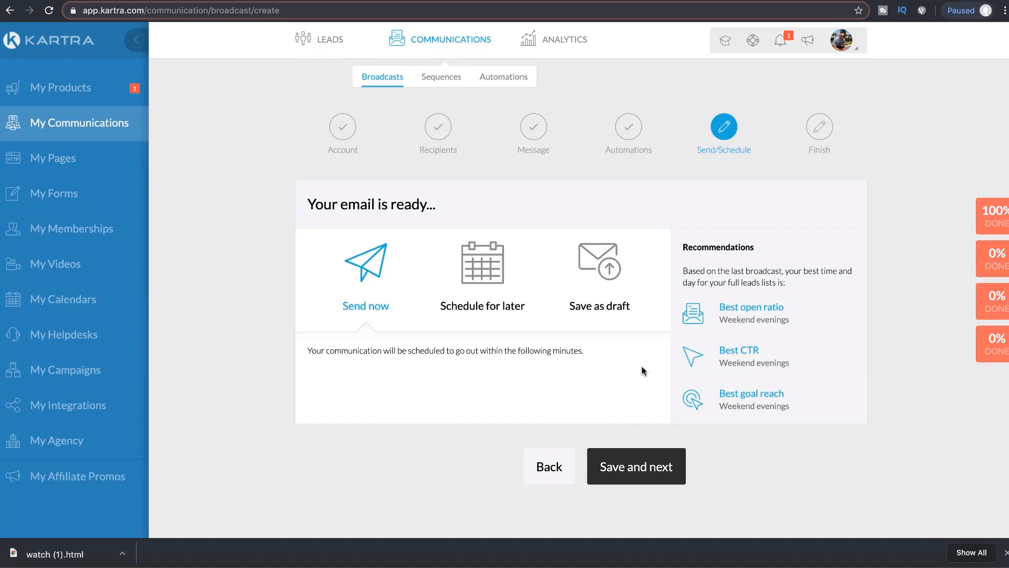
# Step: Add a blank line under the YouTube link and a left-aligned 'Email 1' label under the title
pyautogui.hotkey('ctrl', 'Tab')
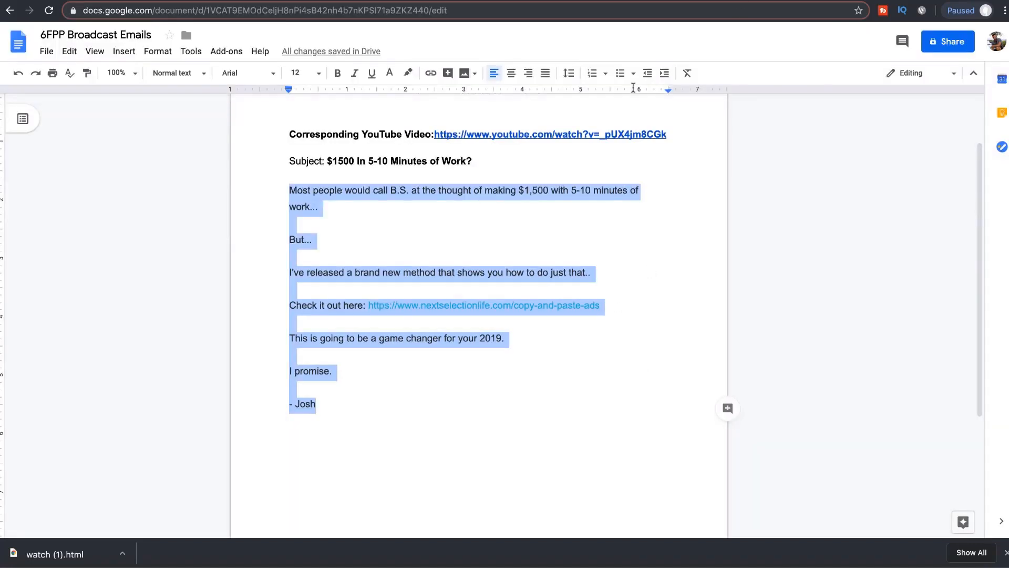
pyautogui.click(423, 267)
pyautogui.scroll(1, 367, 158)
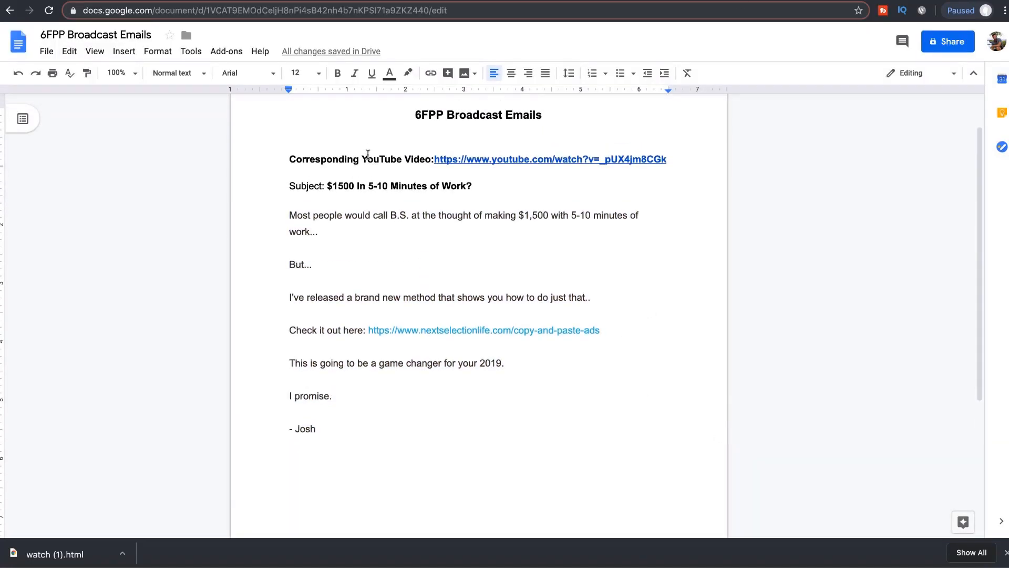
pyautogui.scroll(1, 408, 284)
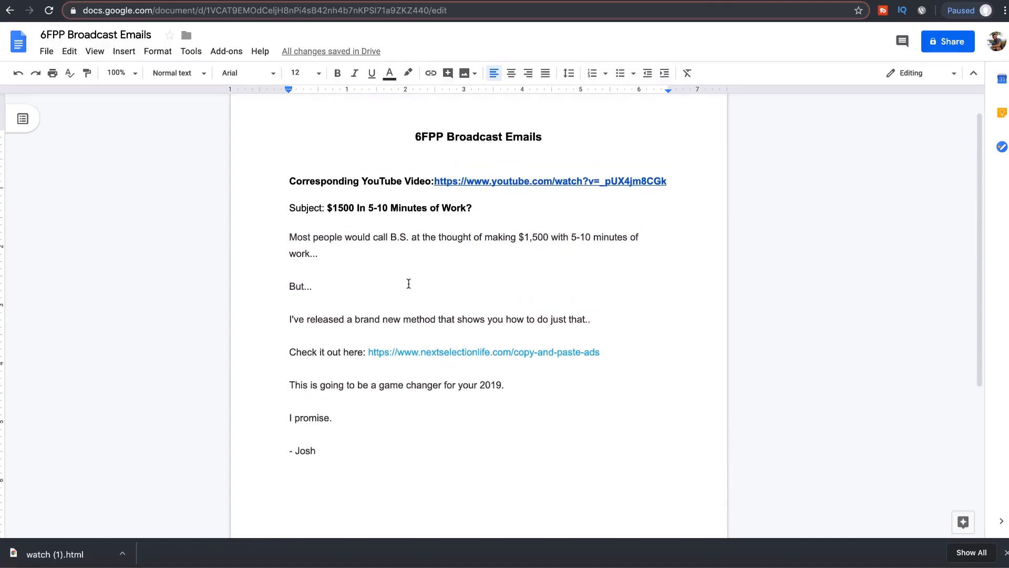
pyautogui.click(693, 186)
pyautogui.press('Return')
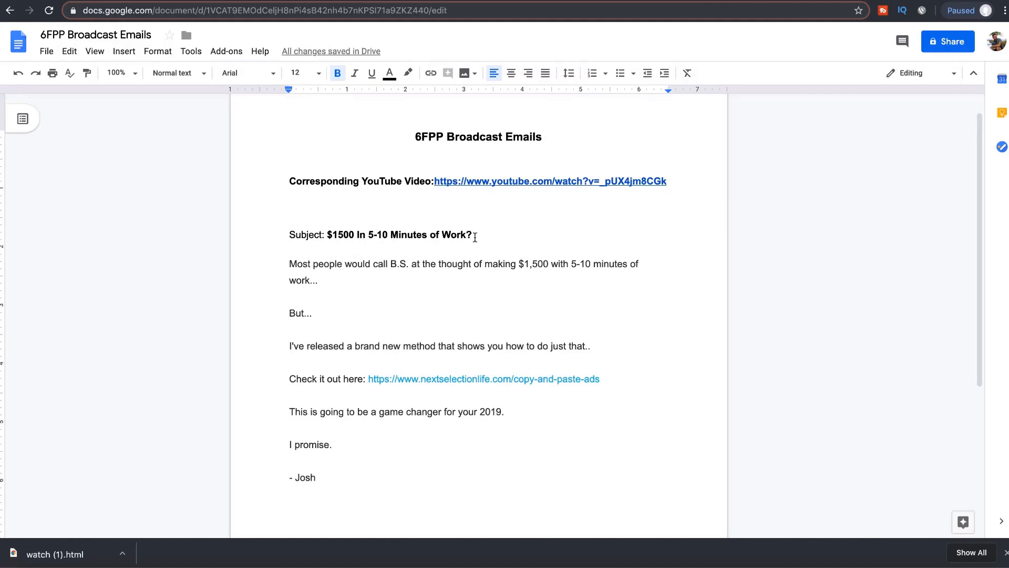
pyautogui.click(307, 156)
pyautogui.click(493, 73)
pyautogui.write('E')
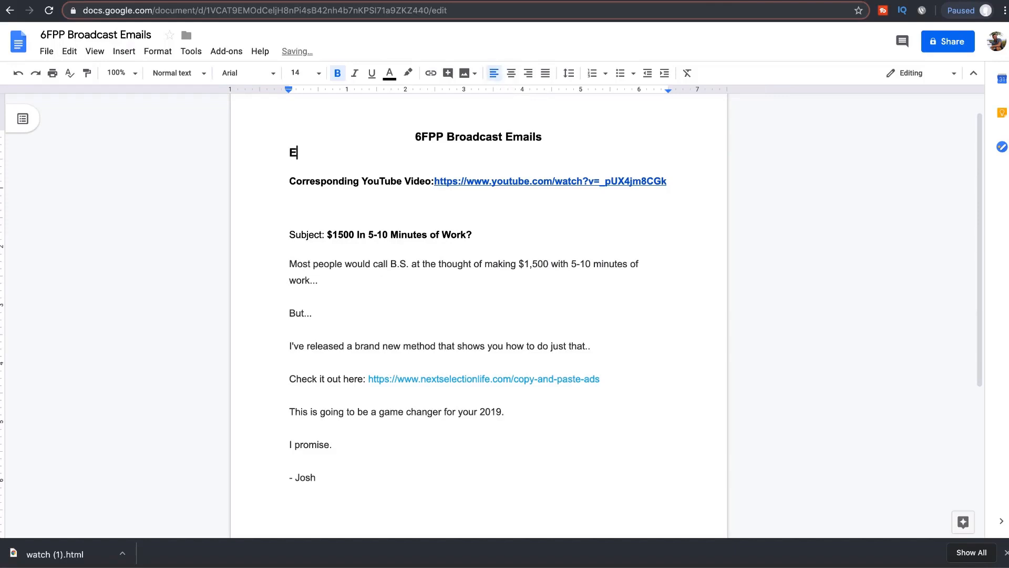
pyautogui.write('mail 1')
# Step: Add an 'Email to landing page' heading below the YouTube link and colour it red
pyautogui.click(405, 207)
pyautogui.write('La')
pyautogui.press('BackSpace')
pyautogui.press('BackSpace')
pyautogui.write('Email to landing page')
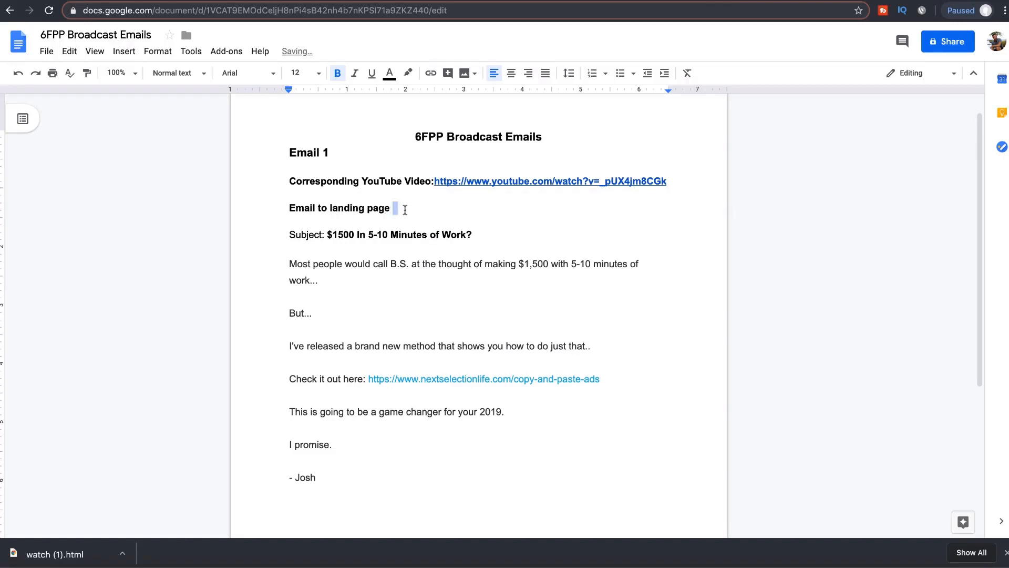
pyautogui.moveTo(403, 208); pyautogui.dragTo(288, 208)
pyautogui.click(389, 79)
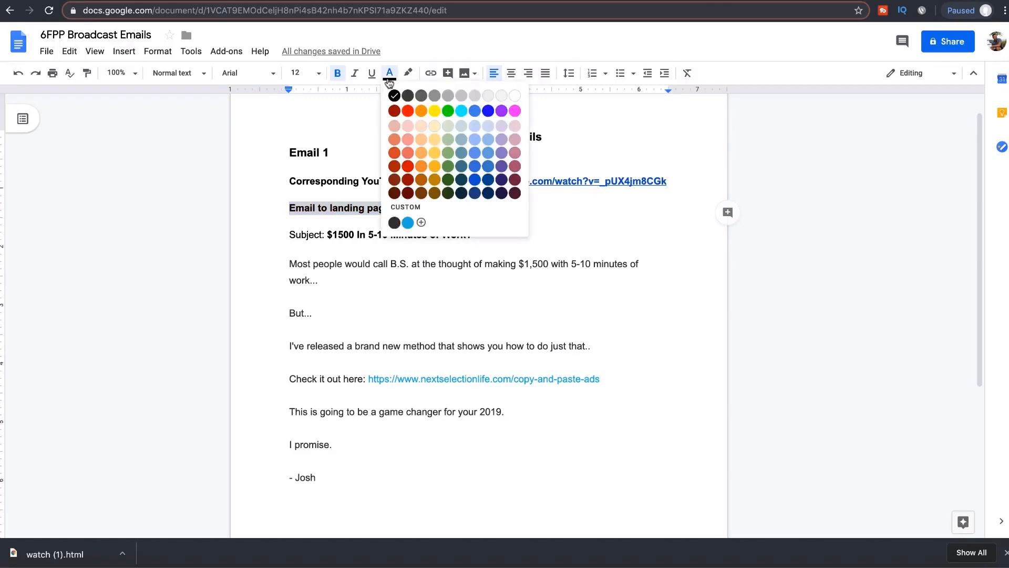
pyautogui.click(406, 110)
pyautogui.click(358, 283)
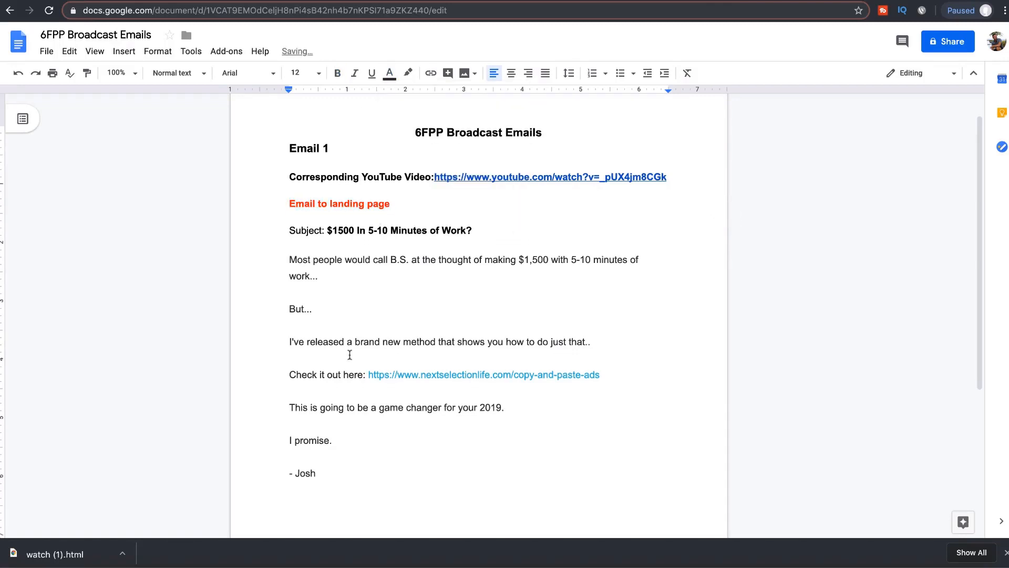
pyautogui.scroll(-1, 349, 354)
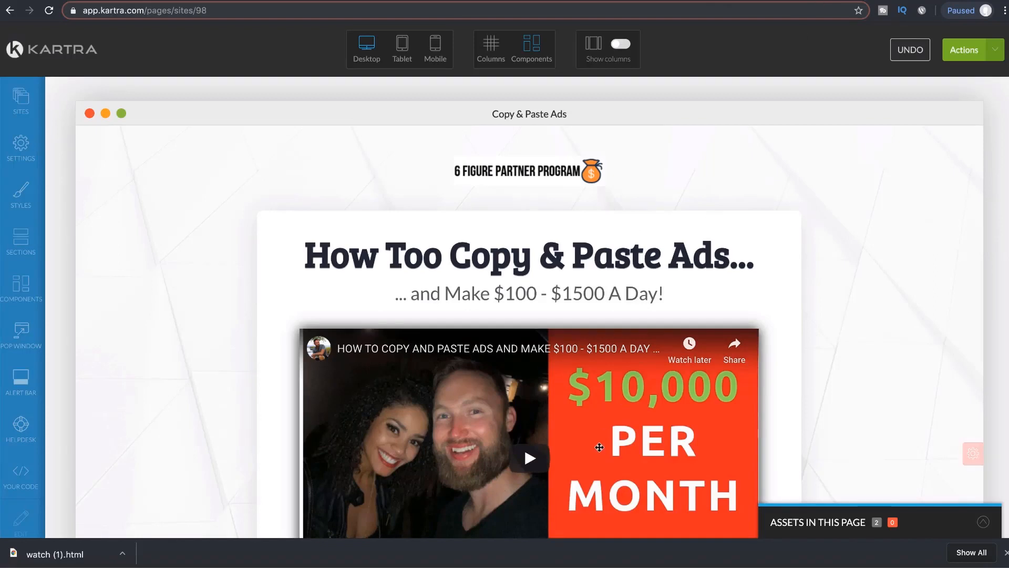
pyautogui.scroll(-5, 597, 444)
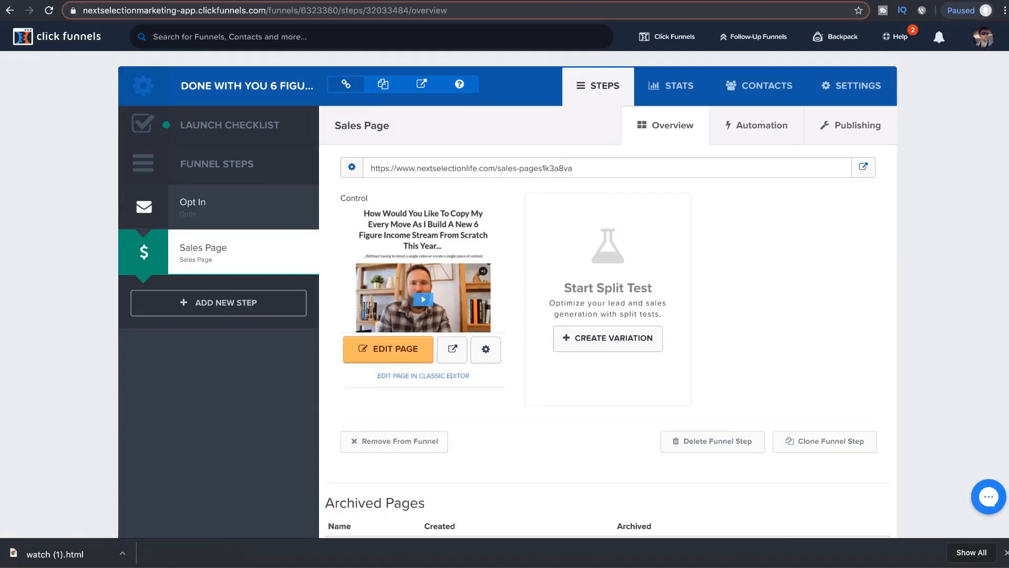
# Step: Create a new funnel step 'Copy & Paste Ads' at path copy-and-paste-ads-1
pyautogui.click(229, 310)
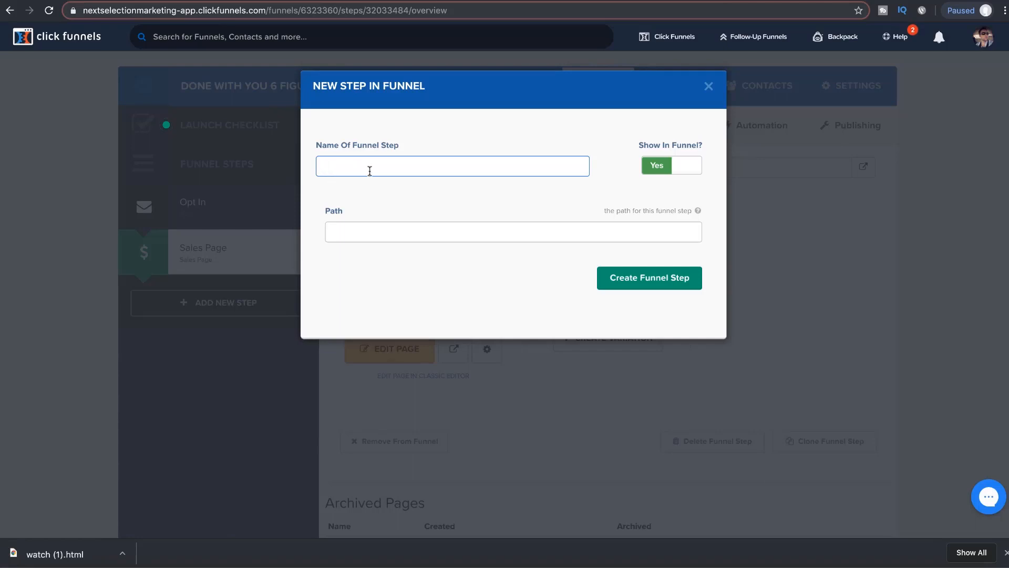
pyautogui.write('Coop')
pyautogui.press('BackSpace')
pyautogui.write('py & Paste Ads')
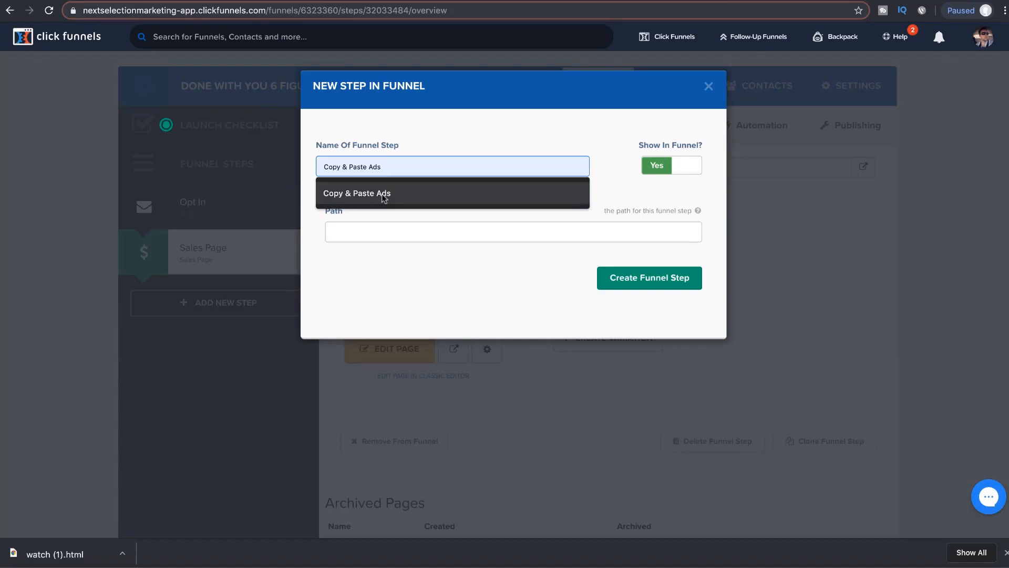
pyautogui.click(382, 193)
pyautogui.click(383, 226)
pyautogui.write('c')
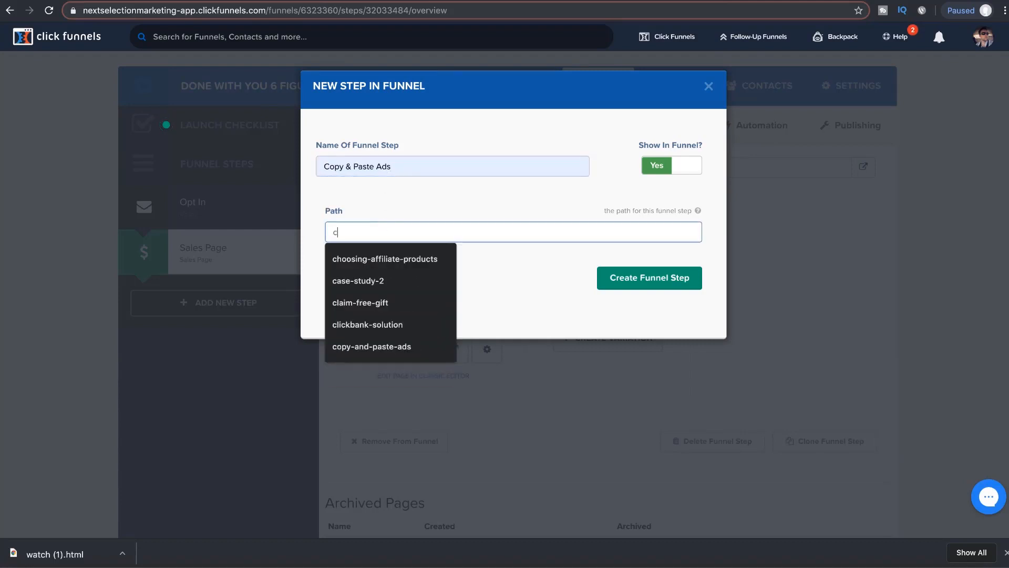
pyautogui.write('opy-and-paste-ads')
pyautogui.click(407, 260)
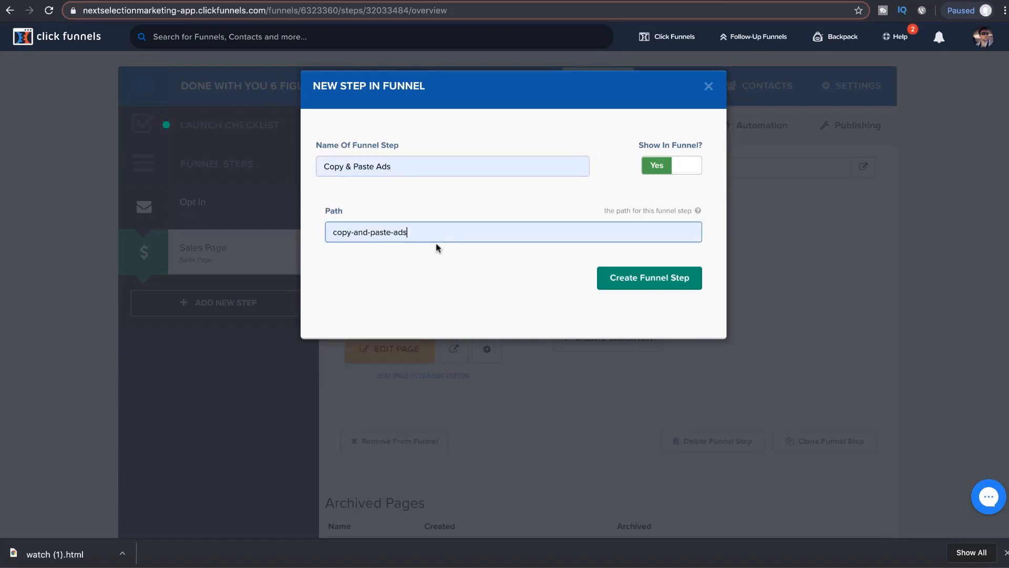
pyautogui.write('-1')
pyautogui.click(677, 283)
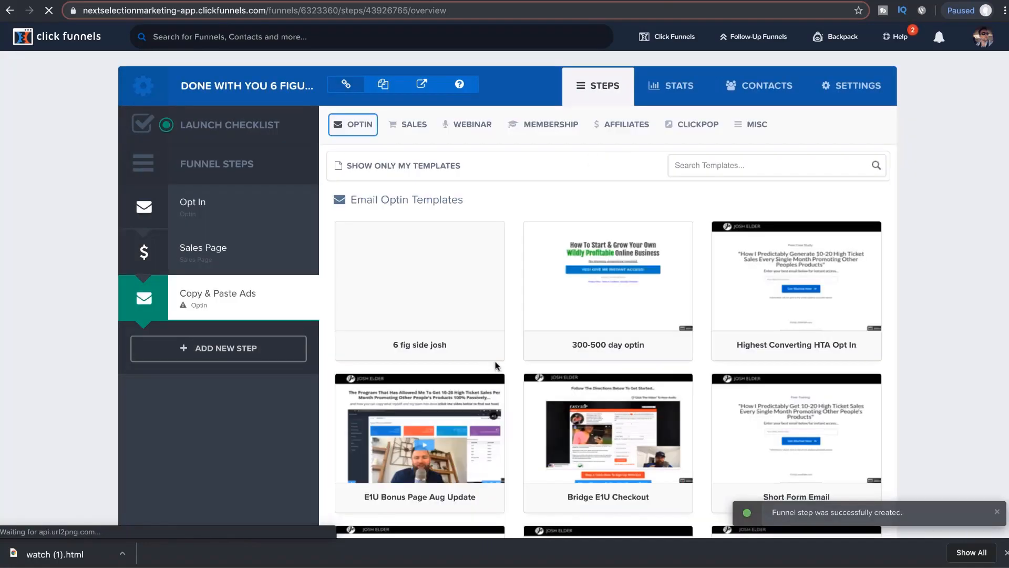
# Step: Build the step from the Clear VSL template in the Sales Page templates
pyautogui.moveTo(503, 339)
pyautogui.scroll(-1, 545, 250)
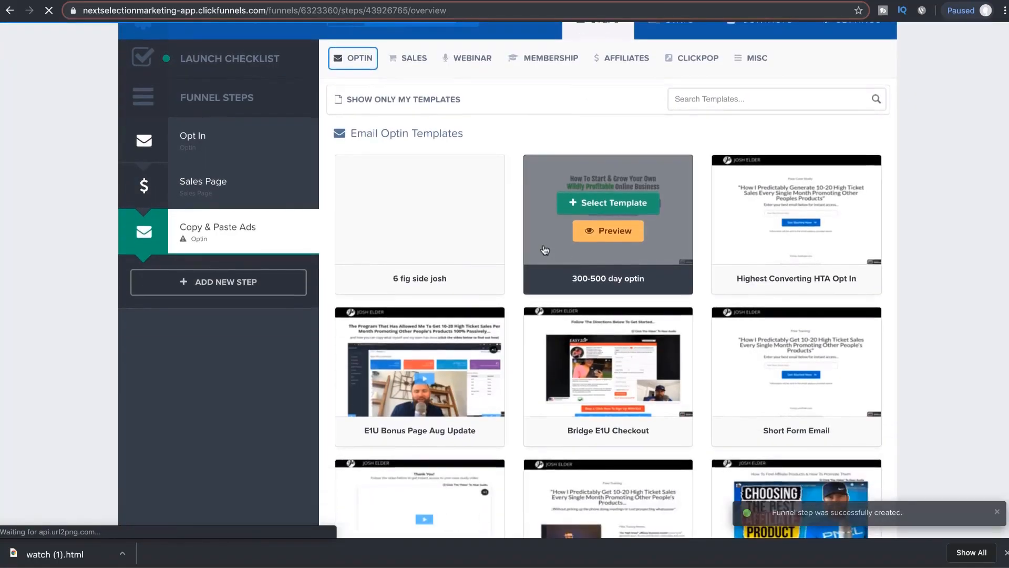
pyautogui.scroll(2, 545, 250)
pyautogui.moveTo(409, 126)
pyautogui.click(415, 147)
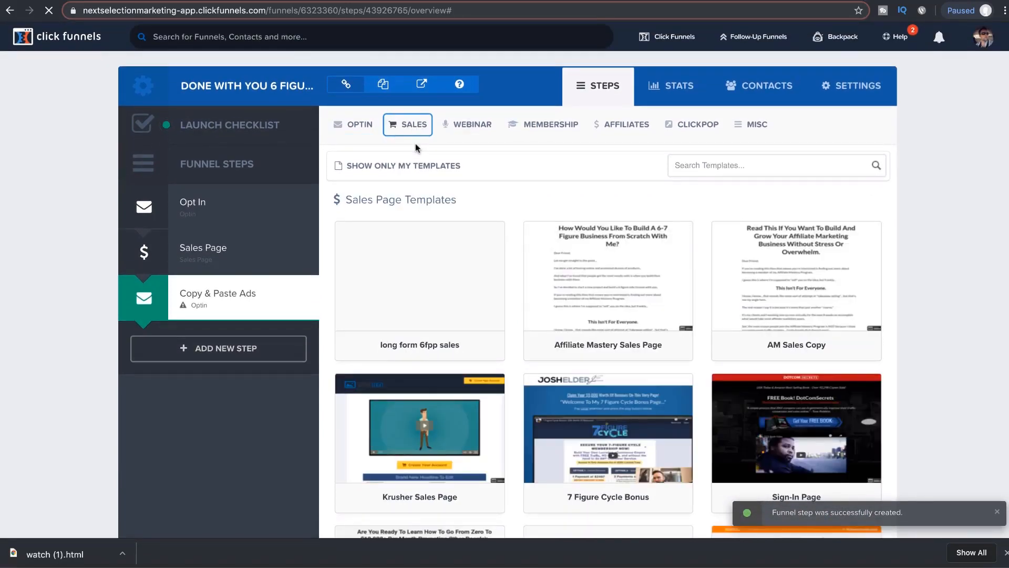
pyautogui.moveTo(536, 338)
pyautogui.scroll(-10, 536, 338)
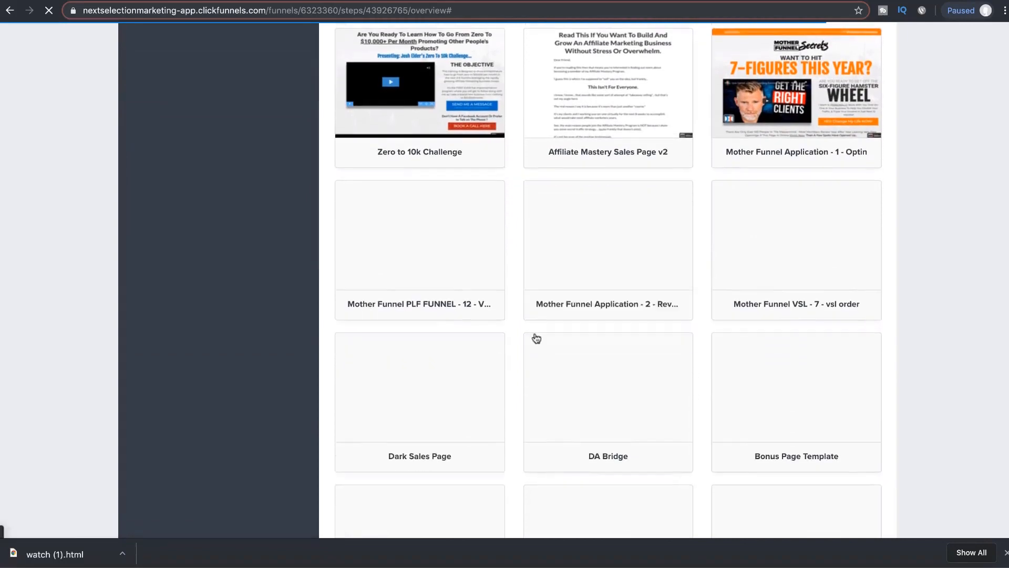
pyautogui.scroll(-6, 604, 391)
pyautogui.scroll(3, 614, 391)
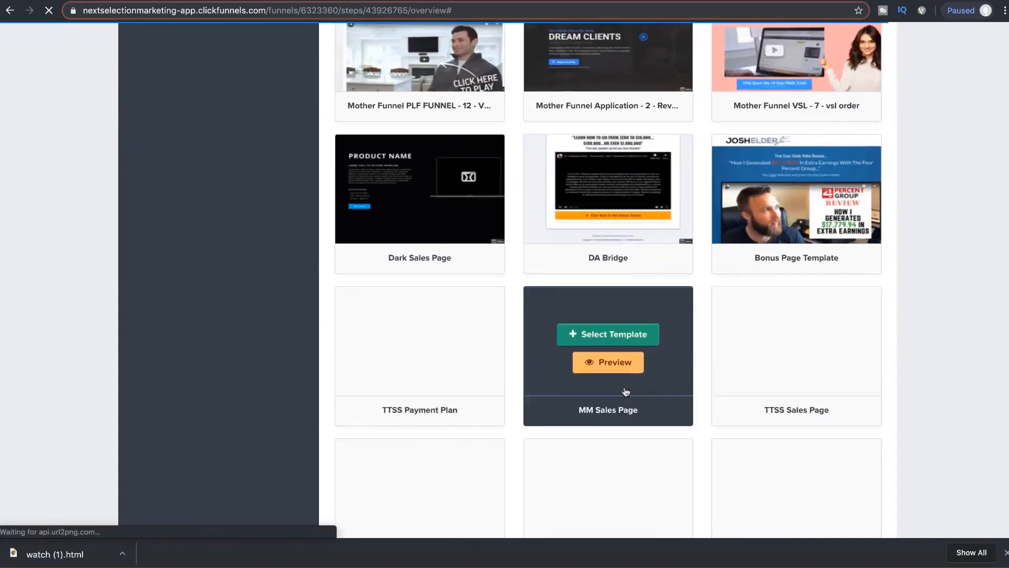
pyautogui.scroll(1, 625, 391)
pyautogui.scroll(-12, 626, 392)
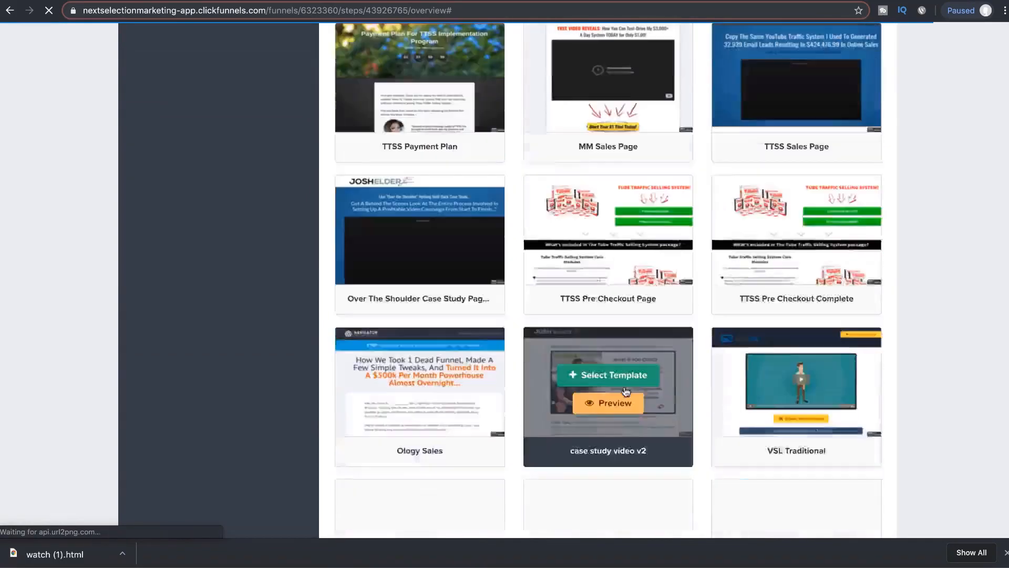
pyautogui.scroll(2, 625, 391)
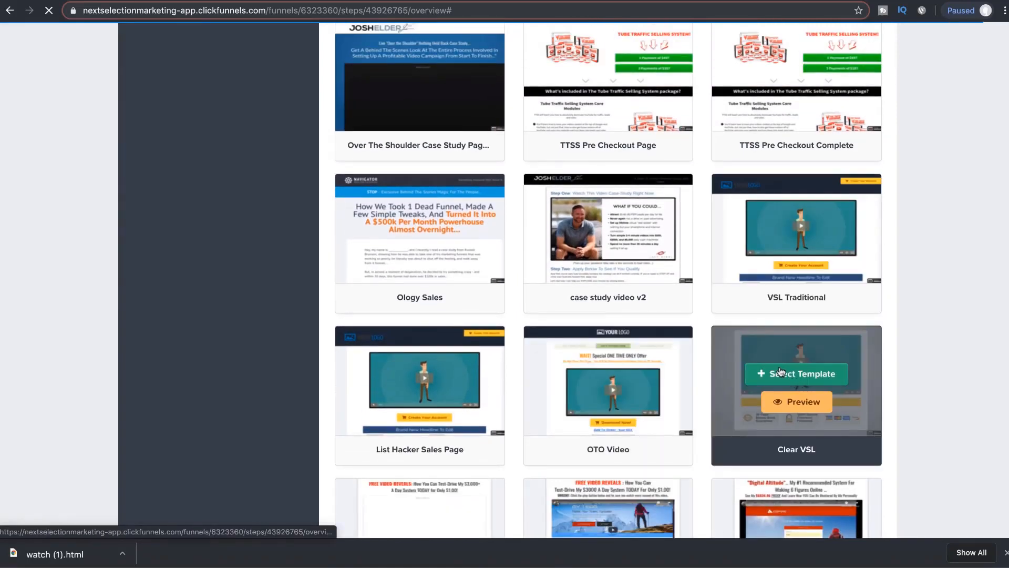
pyautogui.click(779, 373)
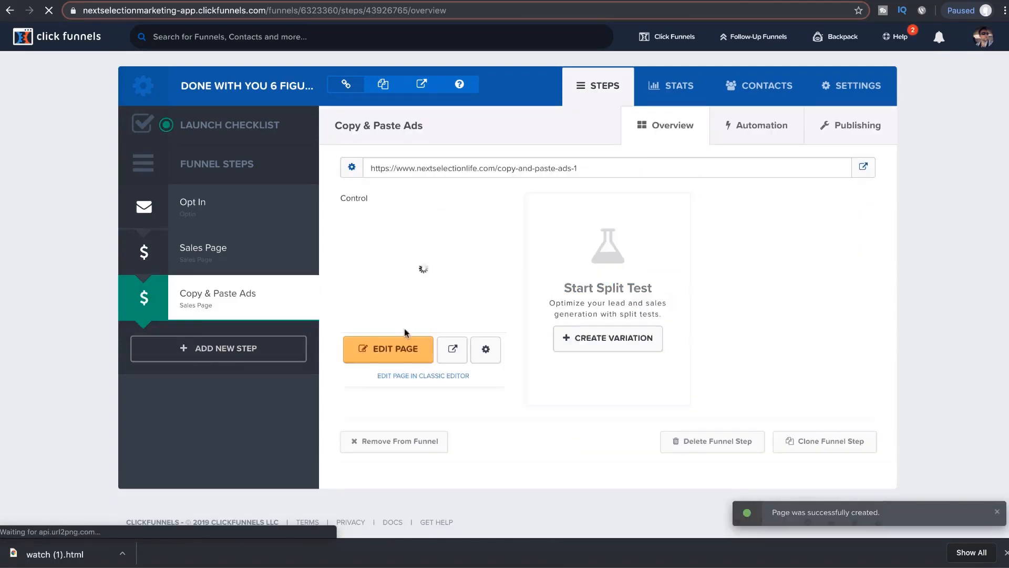
# Step: In the page editor, place a headline above the video and a sub-headline under it
pyautogui.click(391, 356)
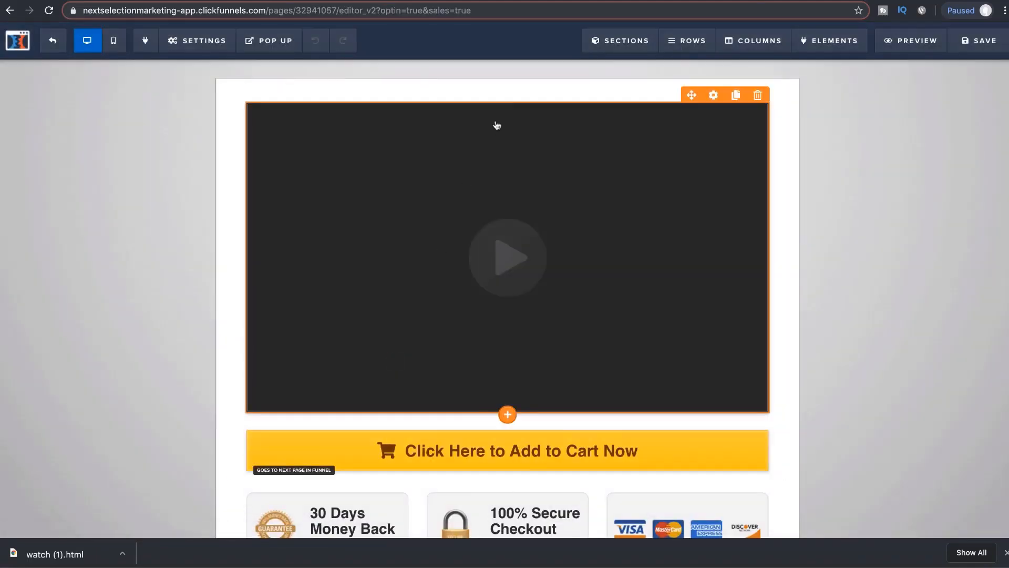
pyautogui.scroll(-1, 530, 285)
pyautogui.scroll(1, 530, 286)
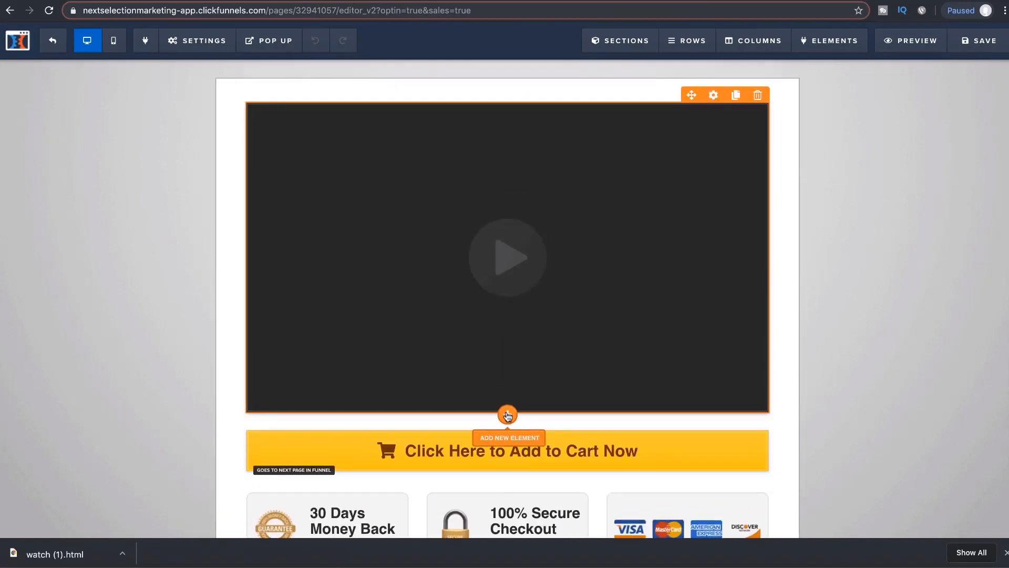
pyautogui.click(508, 414)
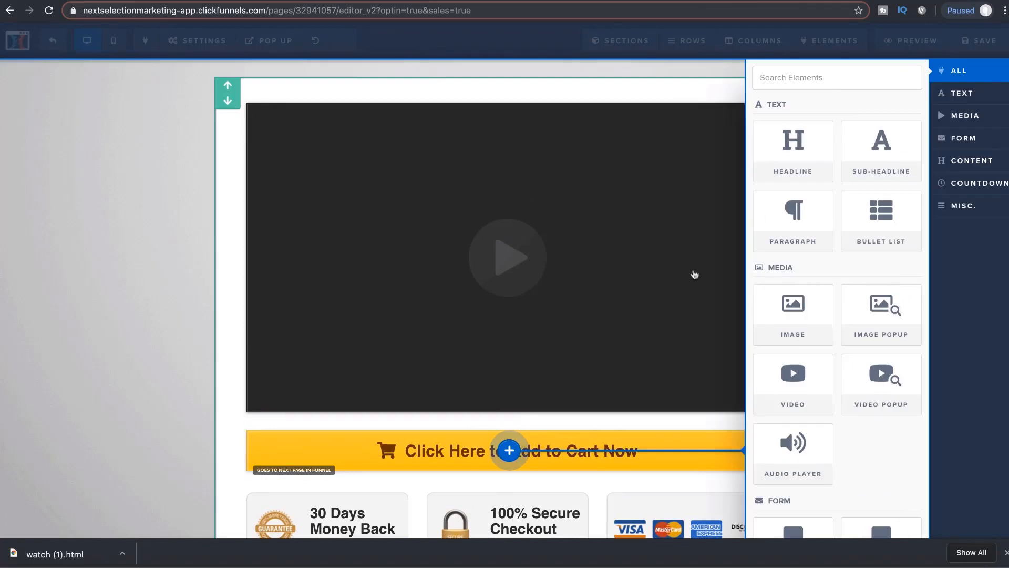
pyautogui.click(814, 162)
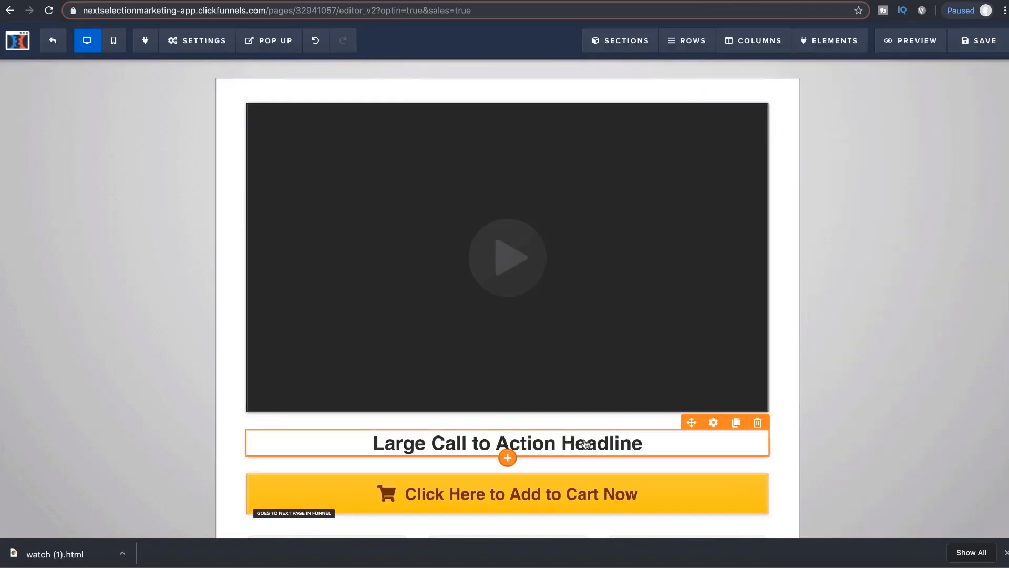
pyautogui.moveTo(689, 420); pyautogui.dragTo(594, 106)
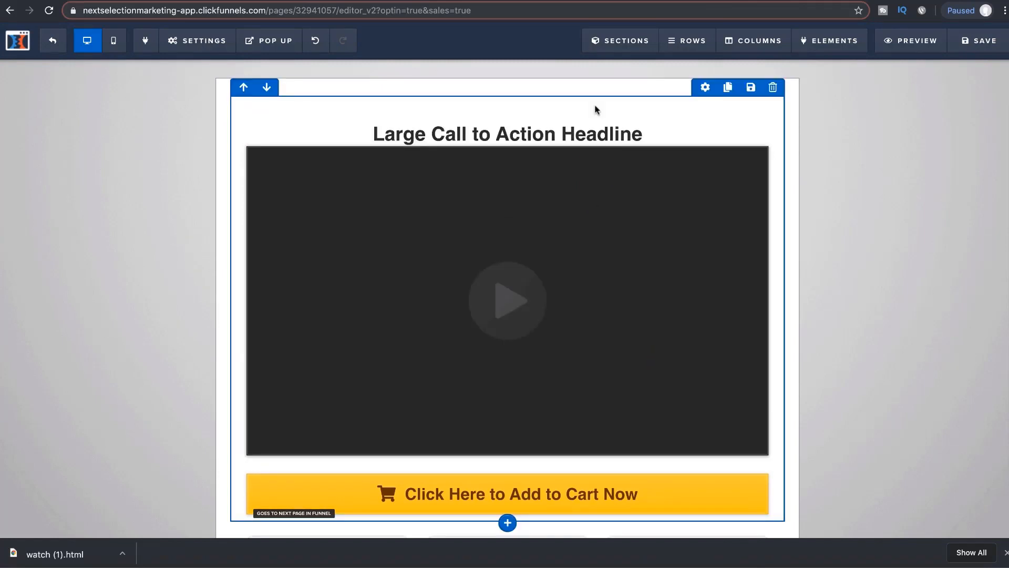
pyautogui.click(507, 149)
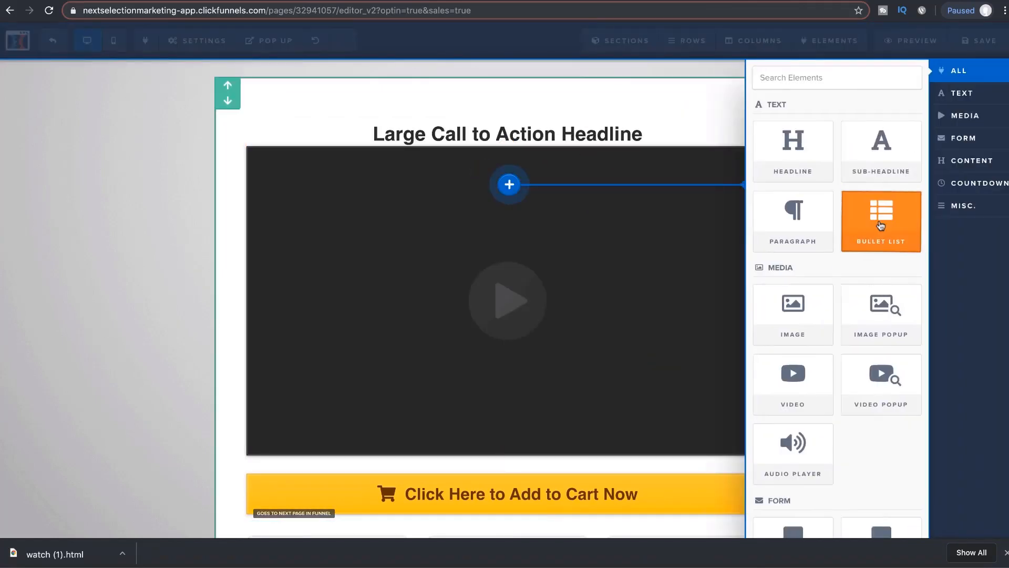
pyautogui.click(881, 169)
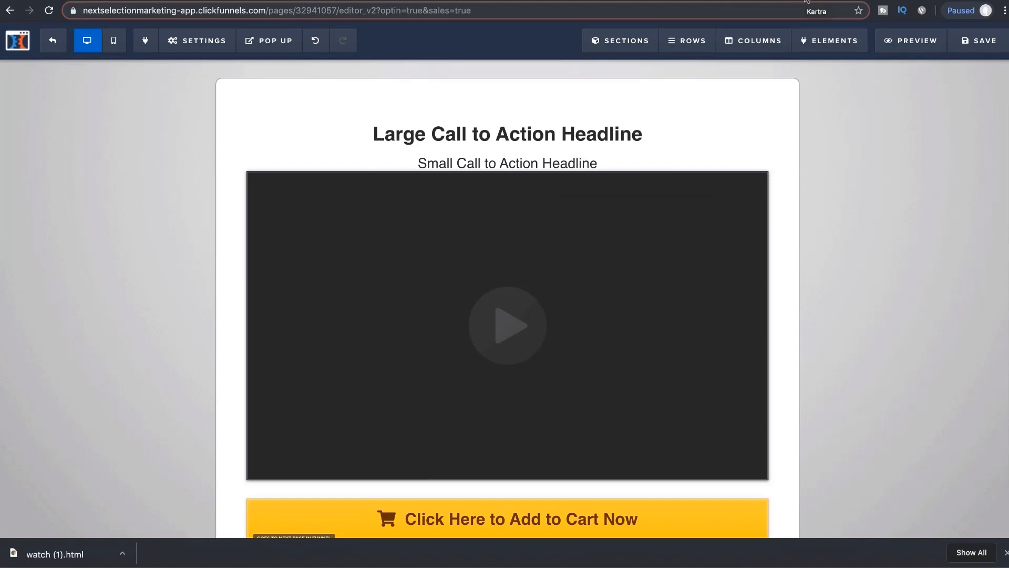
pyautogui.click(788, 1)
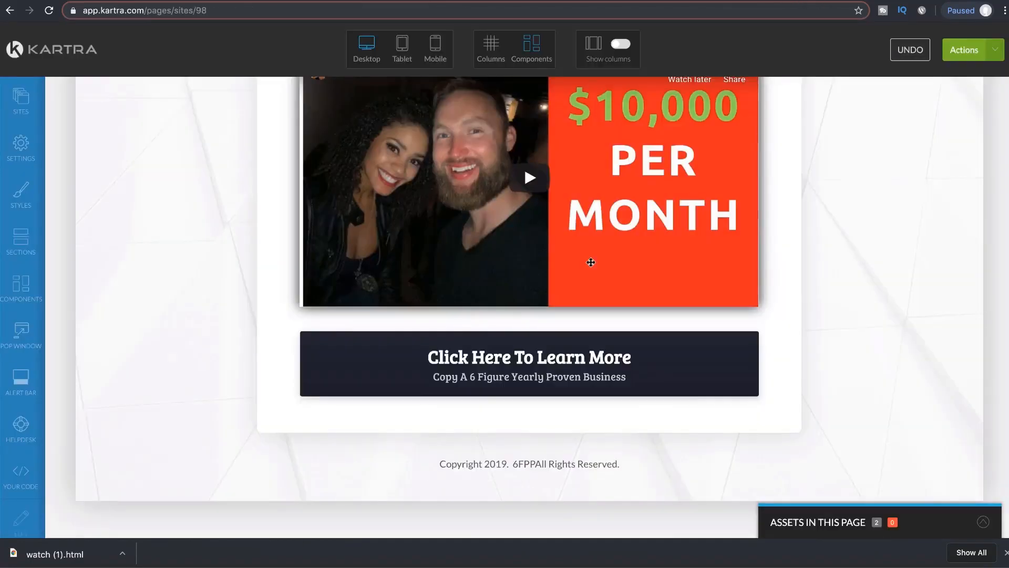
pyautogui.scroll(6, 589, 261)
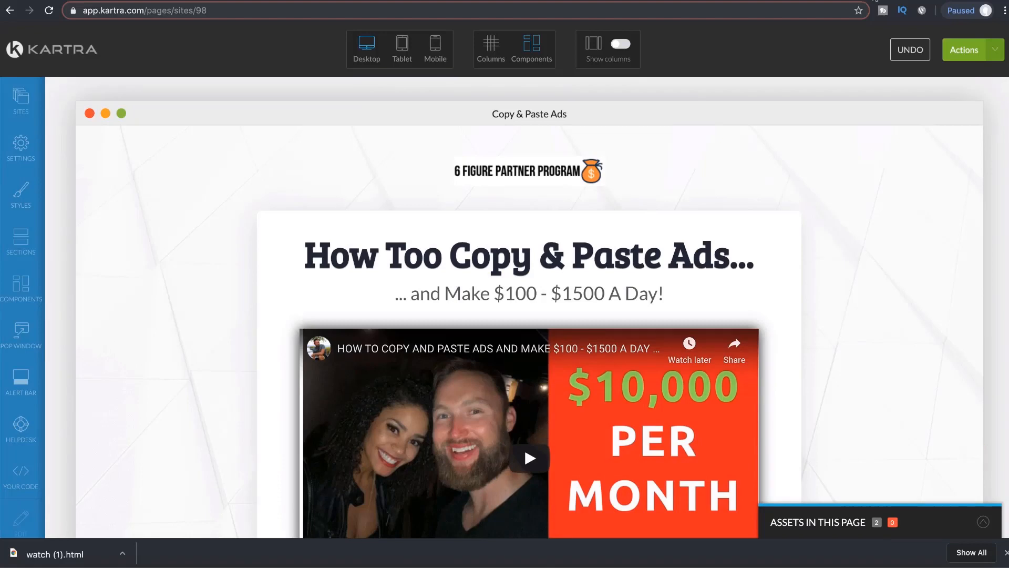
pyautogui.click(875, 1)
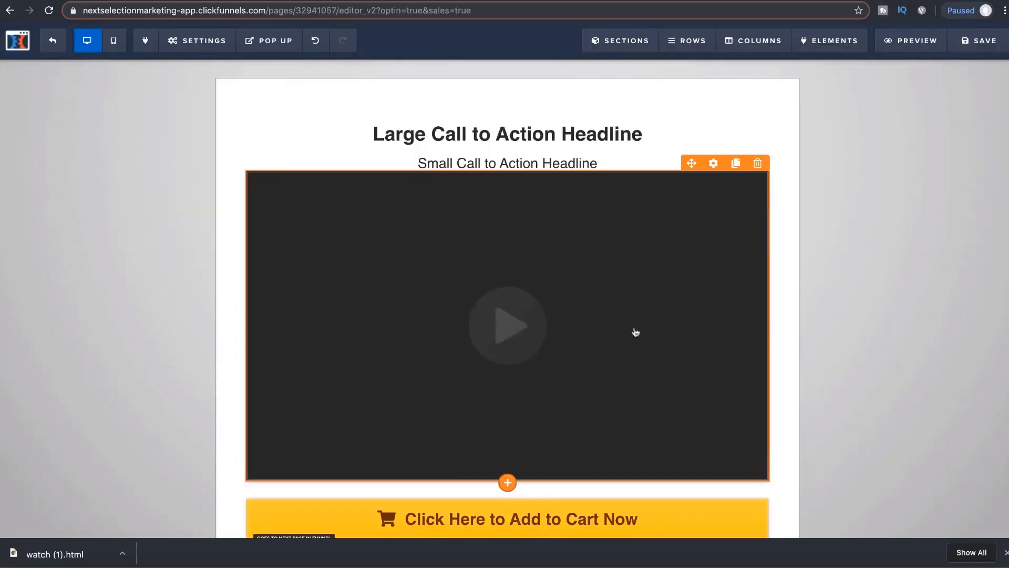
# Step: Delete the payment card logos and the guarantee/checkout three-column row
pyautogui.scroll(-3, 634, 332)
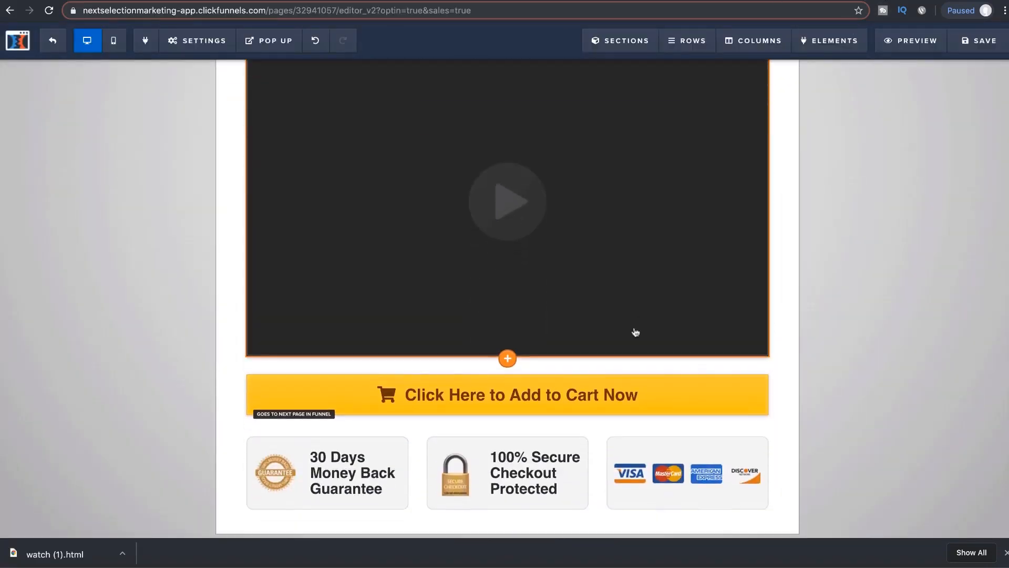
pyautogui.scroll(-1, 634, 331)
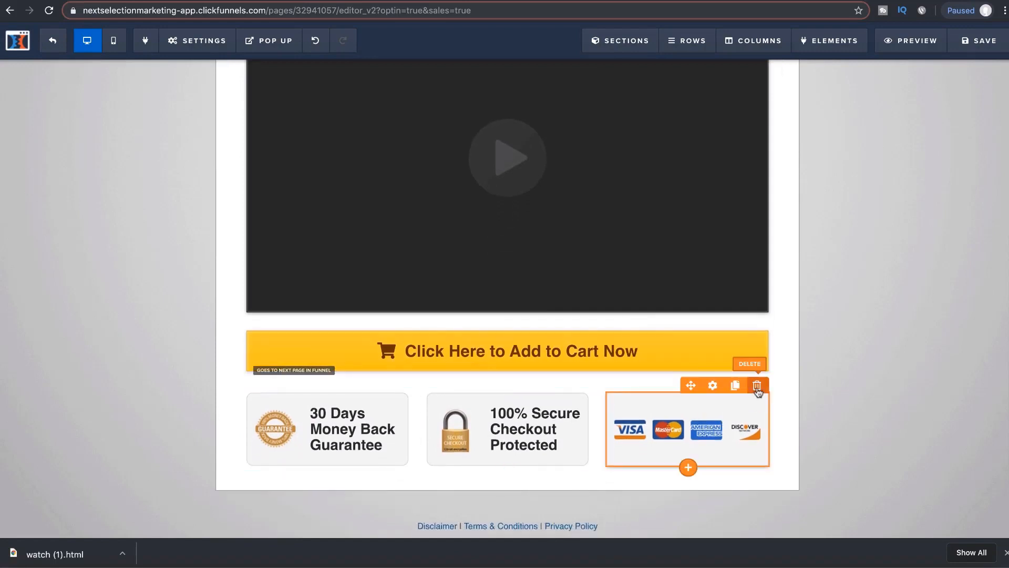
pyautogui.click(756, 385)
pyautogui.click(612, 79)
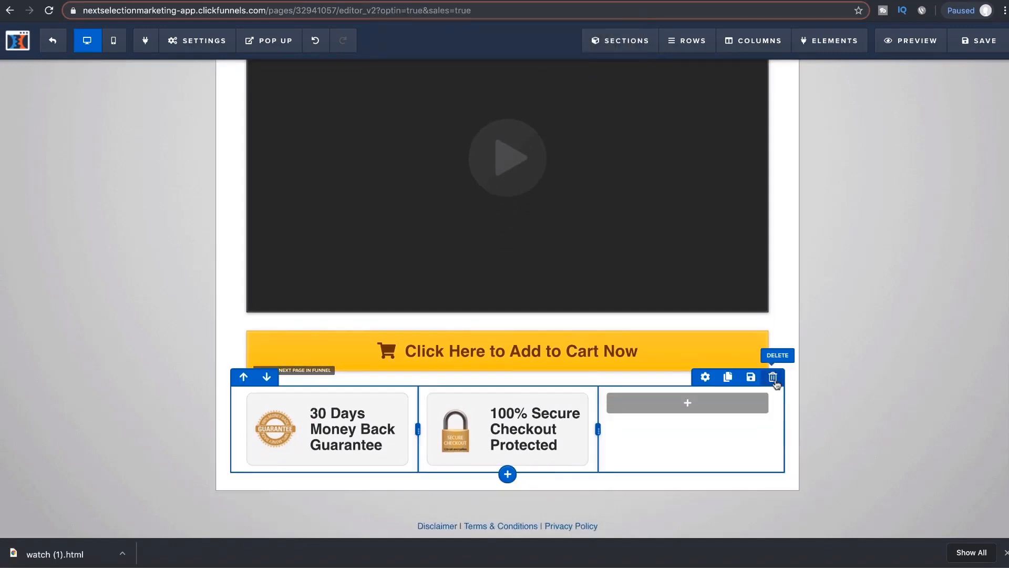
pyautogui.click(772, 377)
pyautogui.click(611, 82)
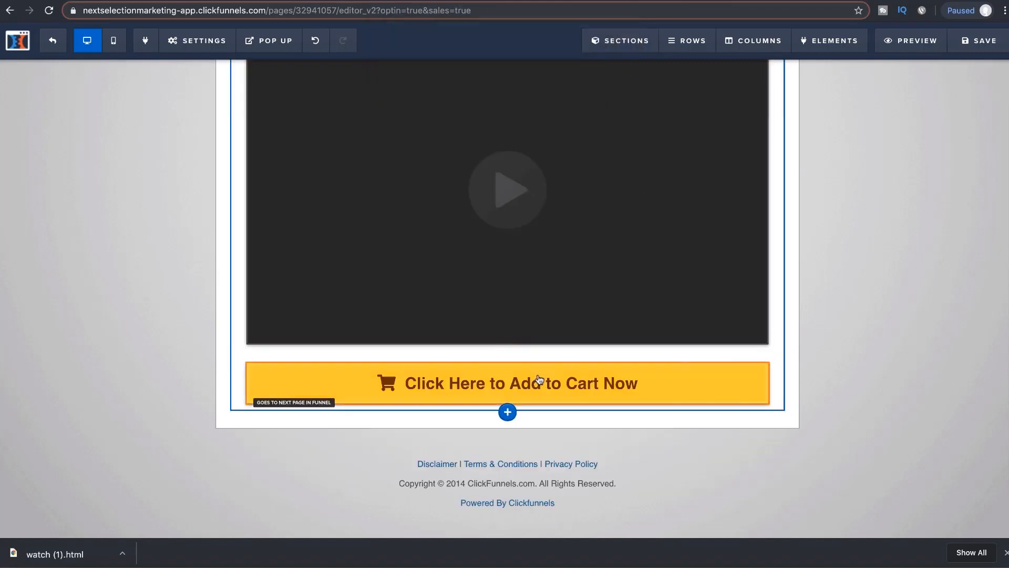
# Step: Change the order button text to 'Click Here To Learn More'
pyautogui.click(465, 383)
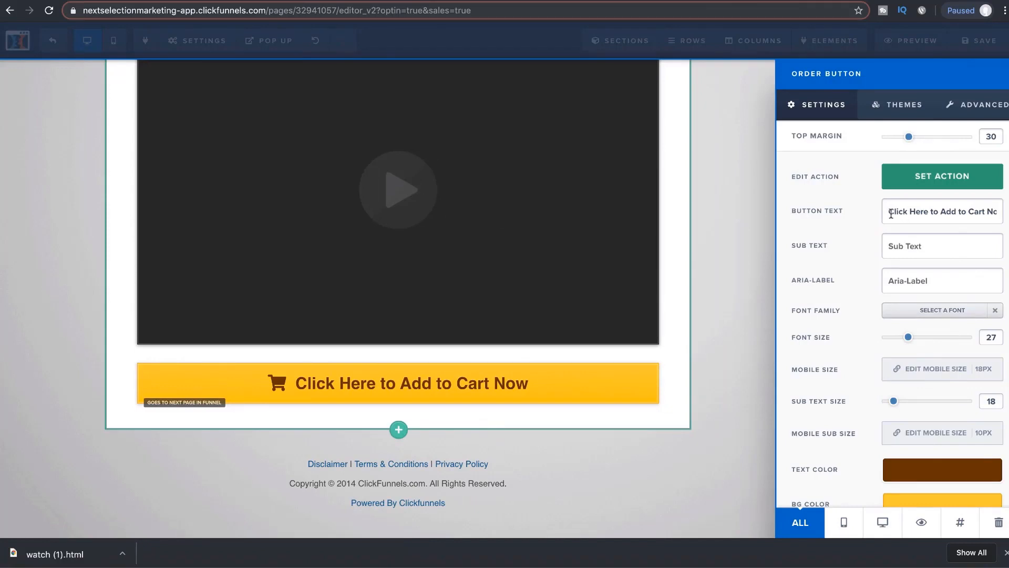
pyautogui.moveTo(887, 213); pyautogui.dragTo(999, 215)
pyautogui.write('C')
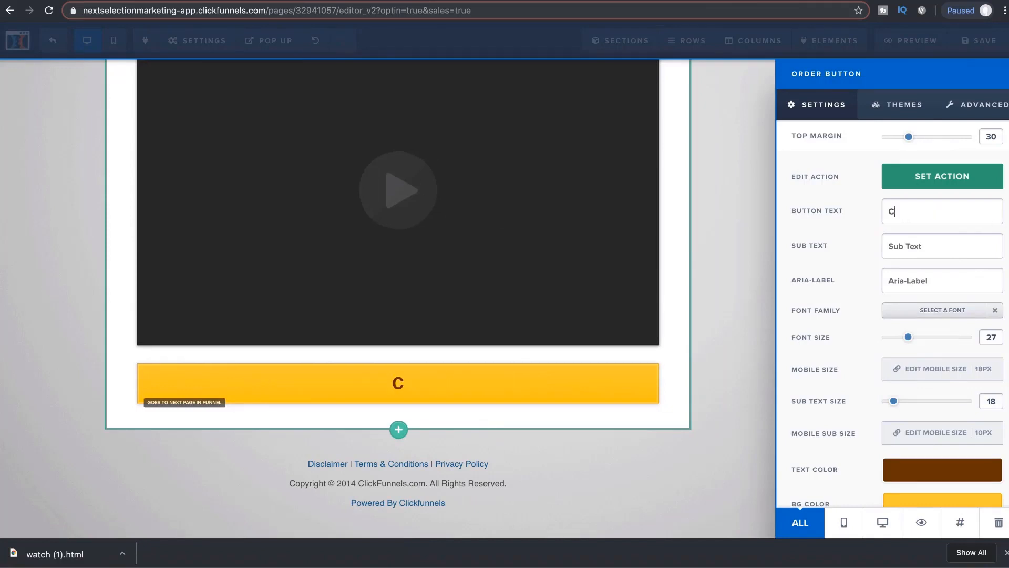
pyautogui.write('lick Here To Learn More')
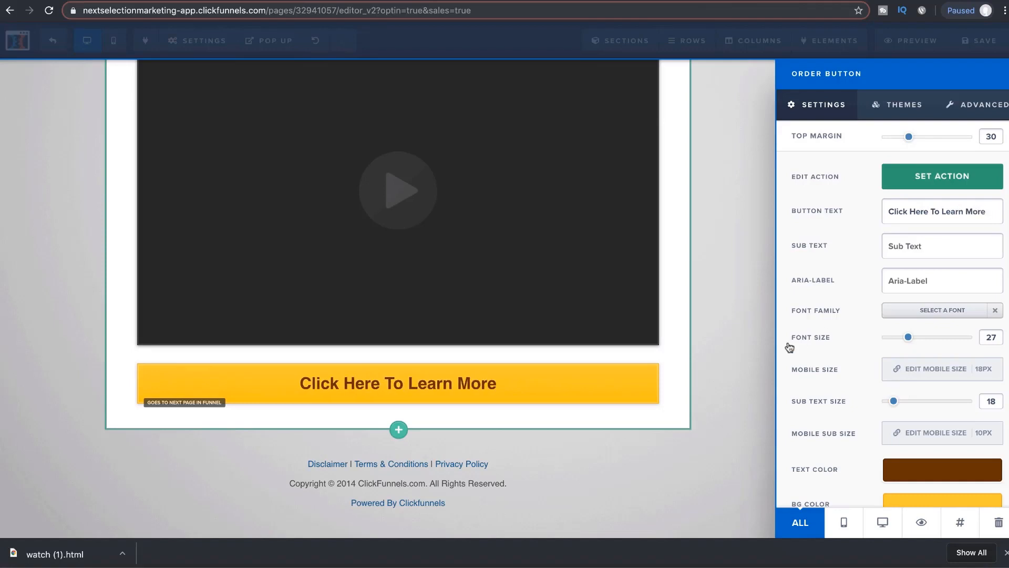
pyautogui.click(725, 336)
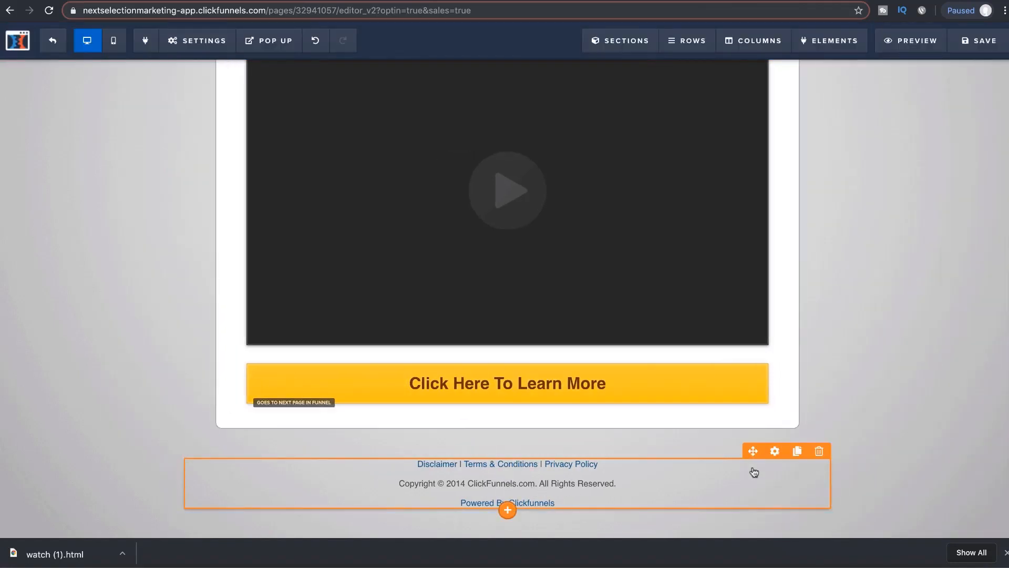
# Step: Delete the Powered By ClickFunnels line and the policy links line from the footer
pyautogui.click(723, 478)
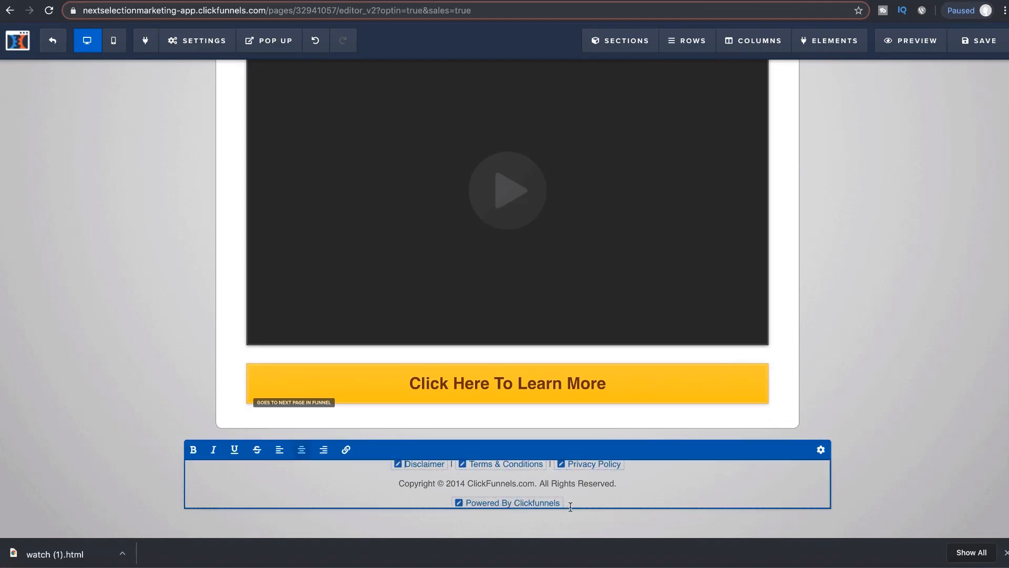
pyautogui.moveTo(570, 506); pyautogui.dragTo(458, 503)
pyautogui.press('BackSpace')
pyautogui.press('BackSpace')
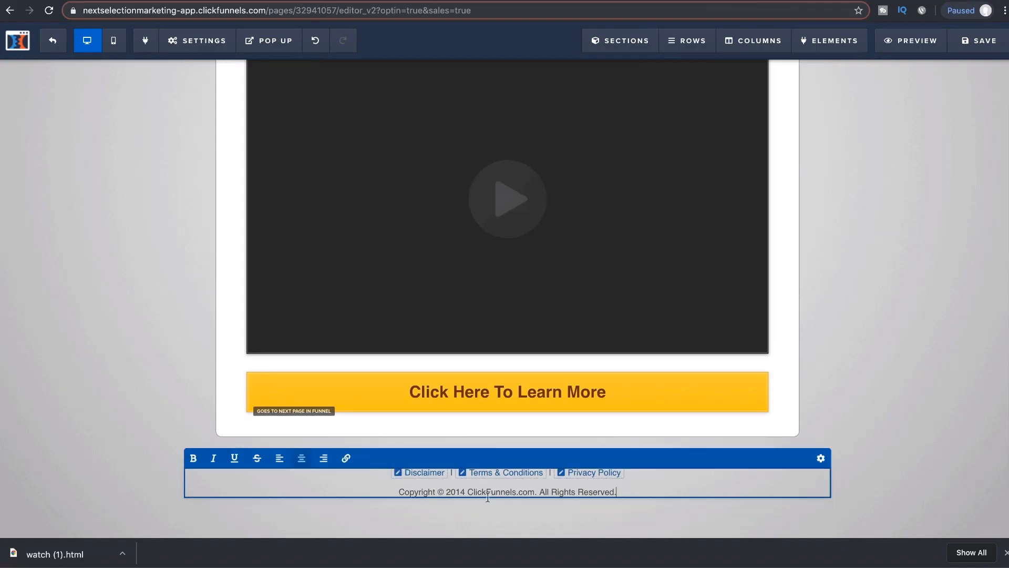
pyautogui.moveTo(649, 475); pyautogui.dragTo(391, 469)
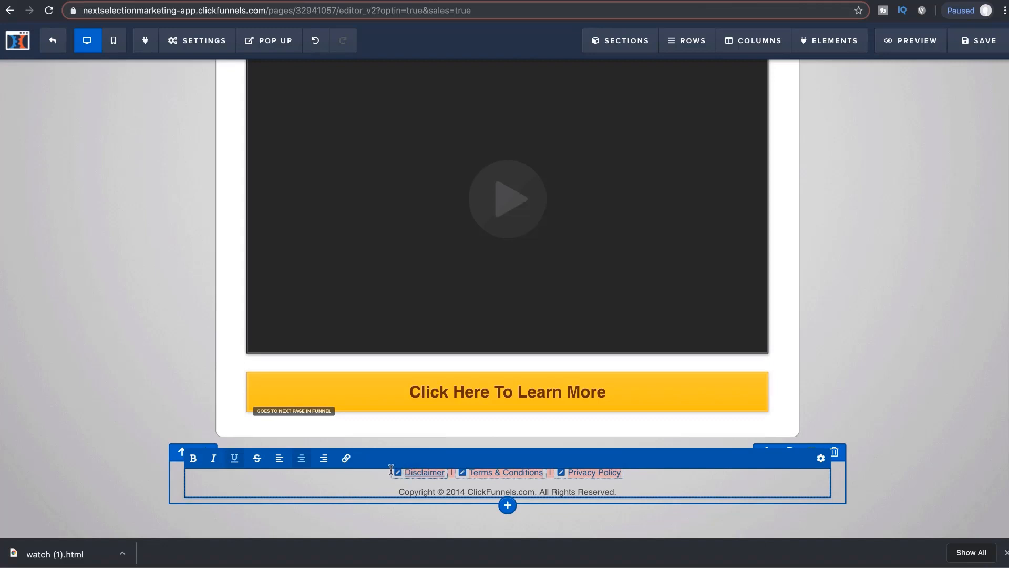
pyautogui.press('BackSpace')
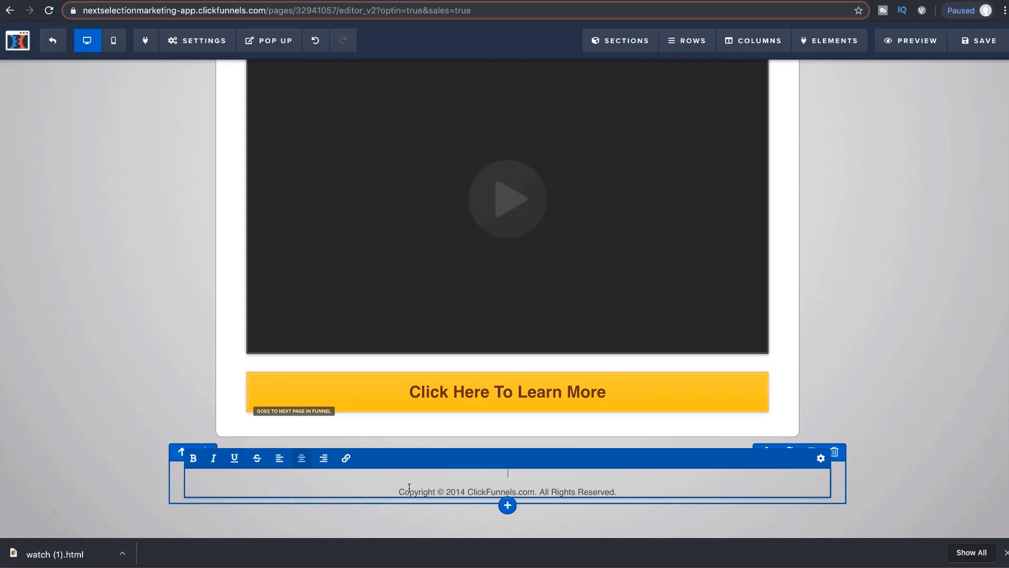
pyautogui.press('BackSpace')
# Step: Update the copyright line from 2014 ClickFunnels.com to 2019 6FPP
pyautogui.click(464, 491)
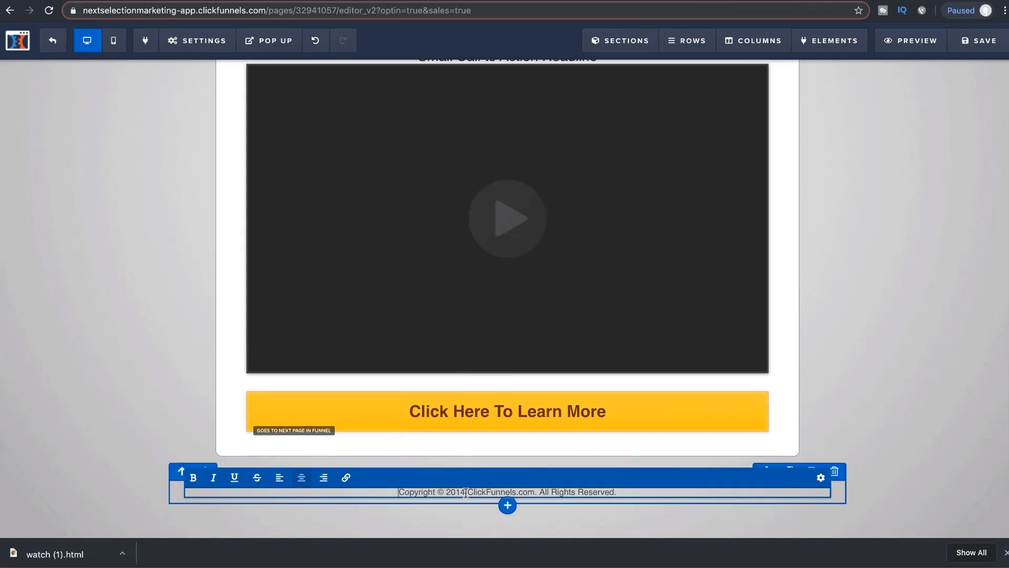
pyautogui.press('BackSpace')
pyautogui.write('9')
pyautogui.moveTo(533, 492); pyautogui.dragTo(472, 493)
pyautogui.write('6FPP')
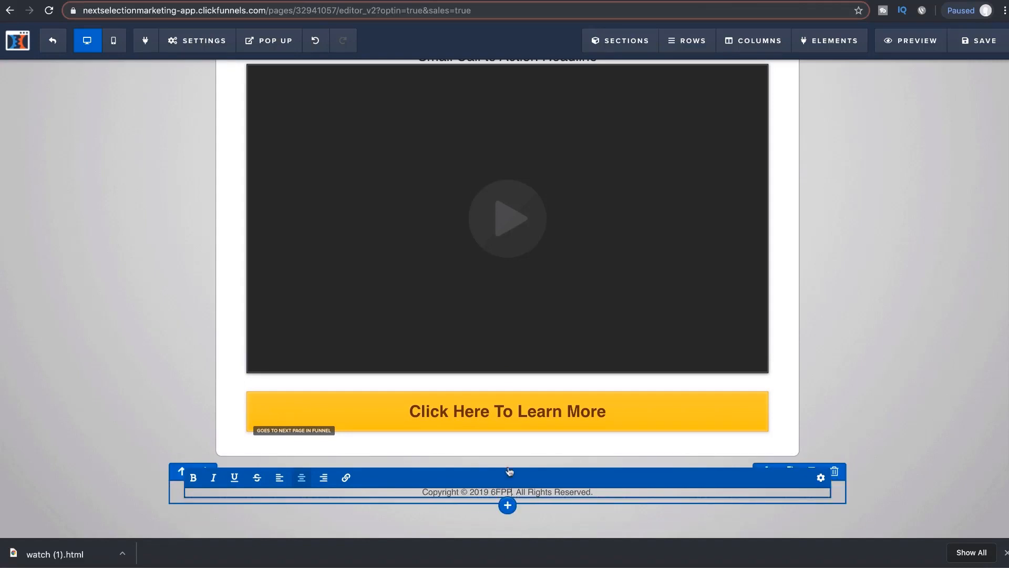
pyautogui.click(759, 383)
# Step: Copy the link address of the 'How To Copy And Paste Ads' video from the results
pyautogui.scroll(3, 759, 383)
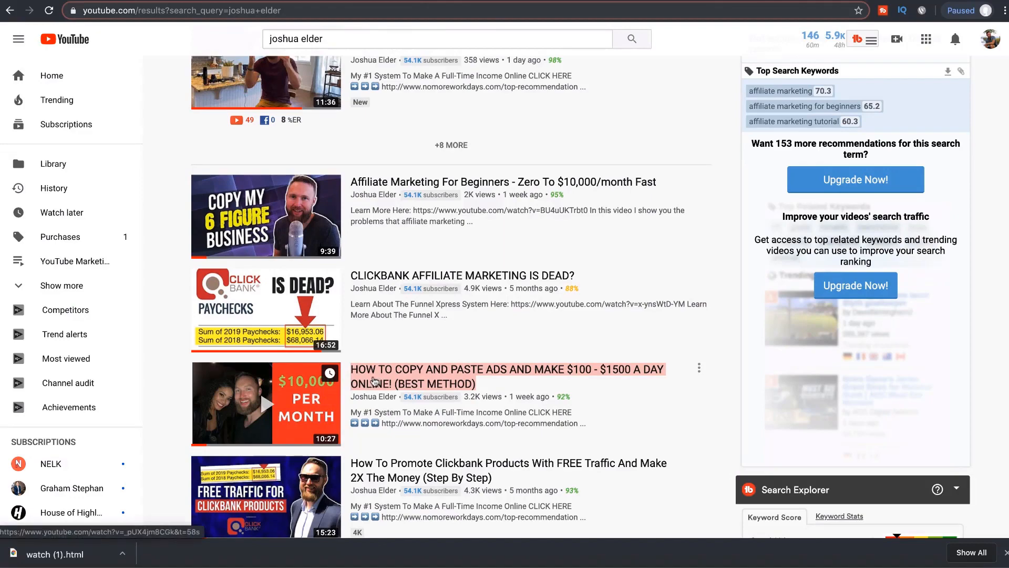
pyautogui.scroll(3, 374, 380)
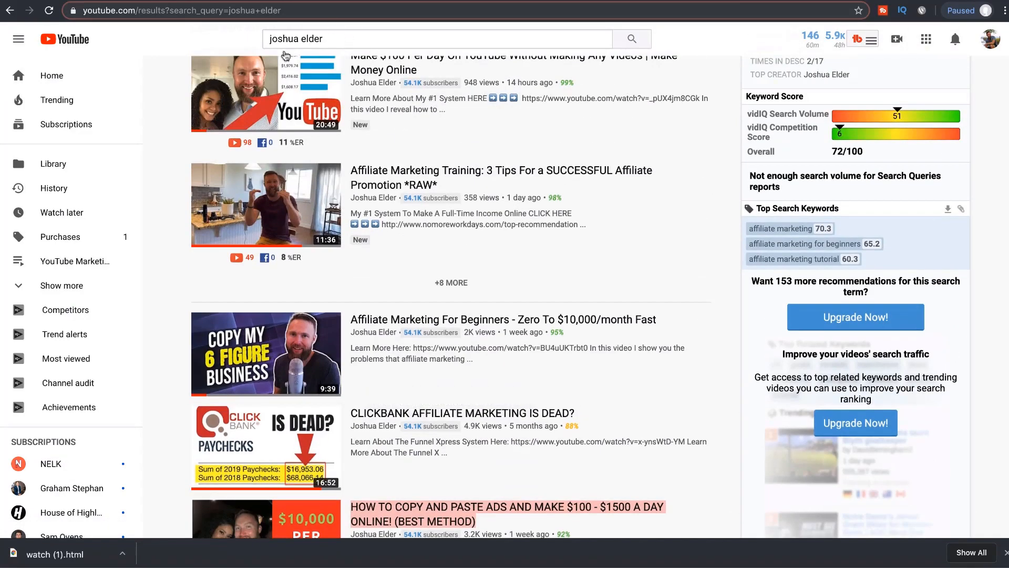
pyautogui.scroll(-5, 356, 277)
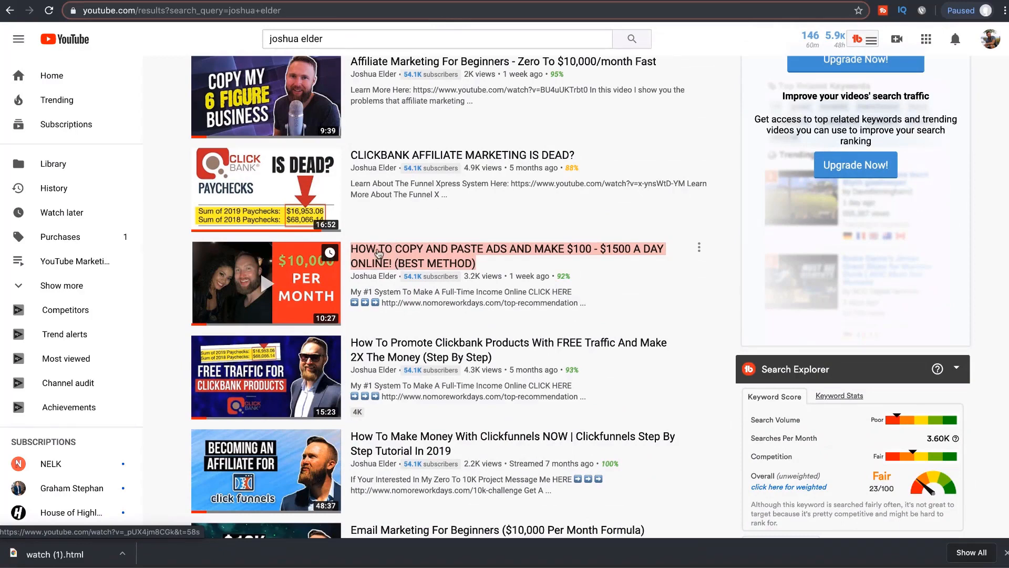
pyautogui.rightClick(379, 252)
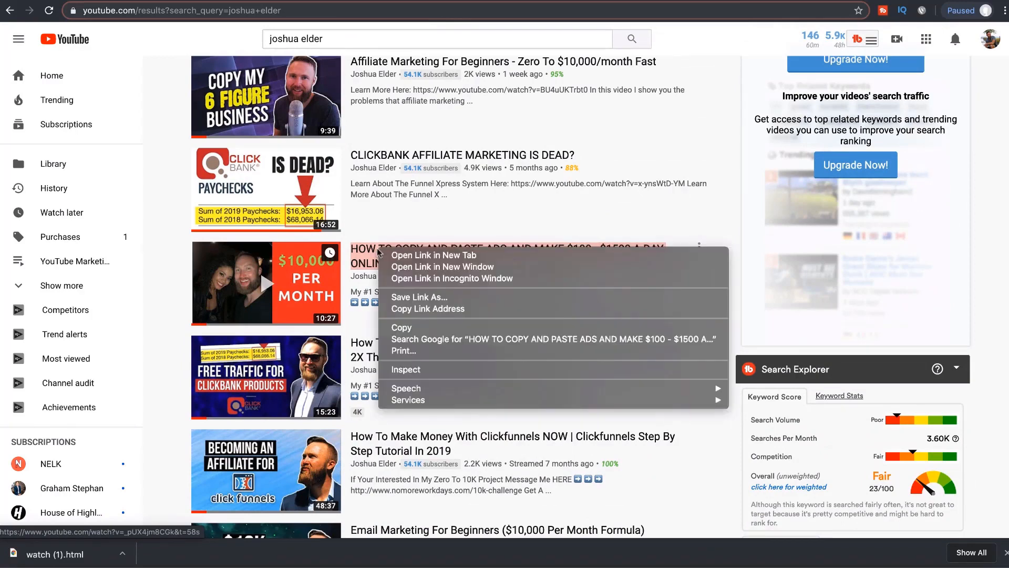
pyautogui.click(416, 310)
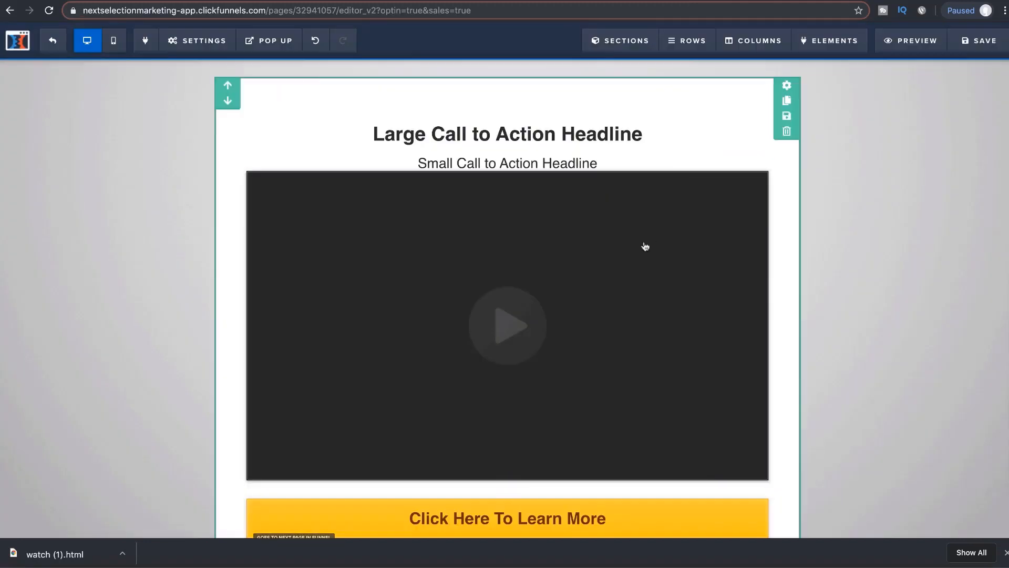
# Step: Set the main video to YouTube with the copied link, deleting its '&t=58s' start-time suffix
pyautogui.click(634, 250)
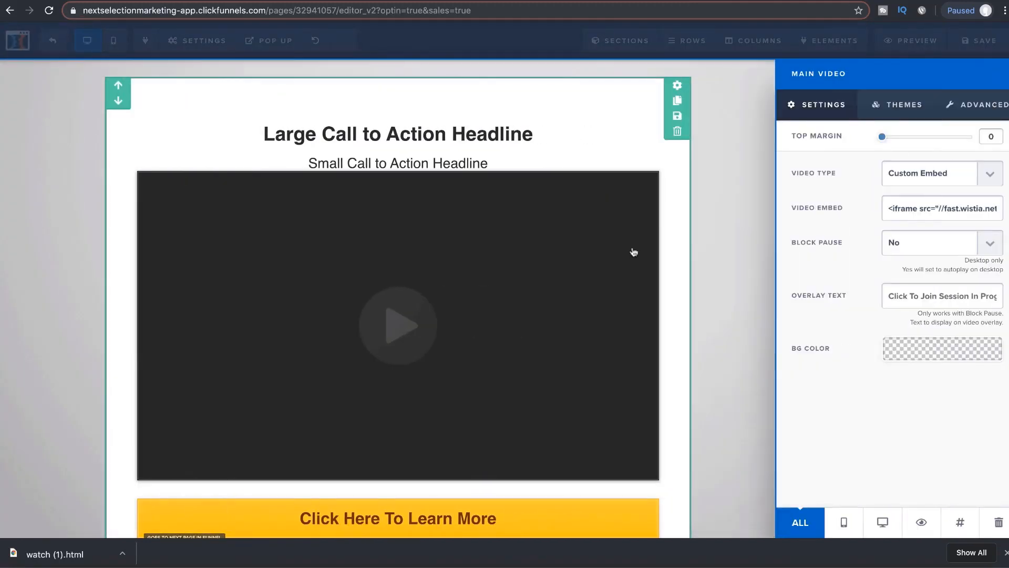
pyautogui.click(902, 183)
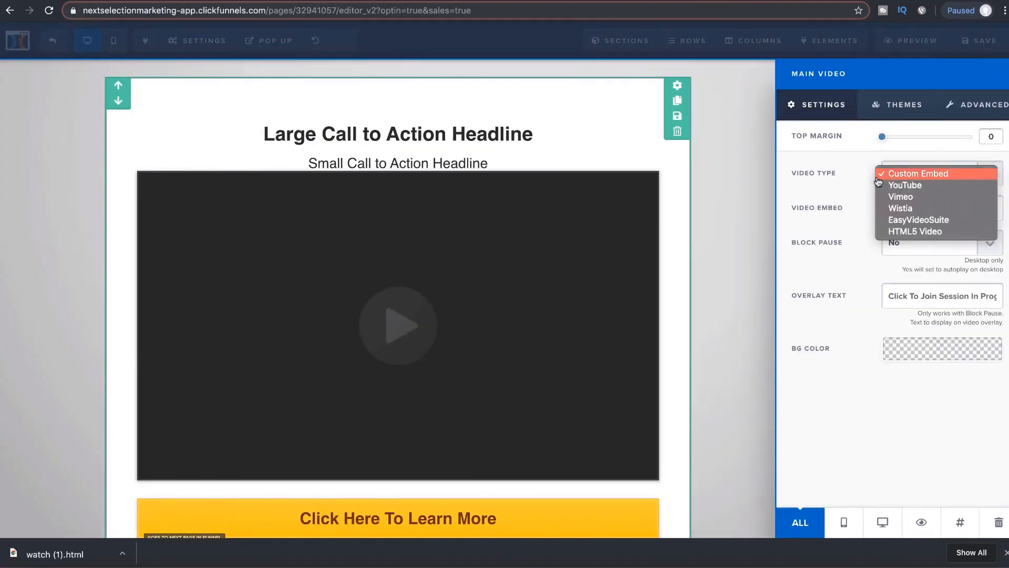
pyautogui.click(906, 187)
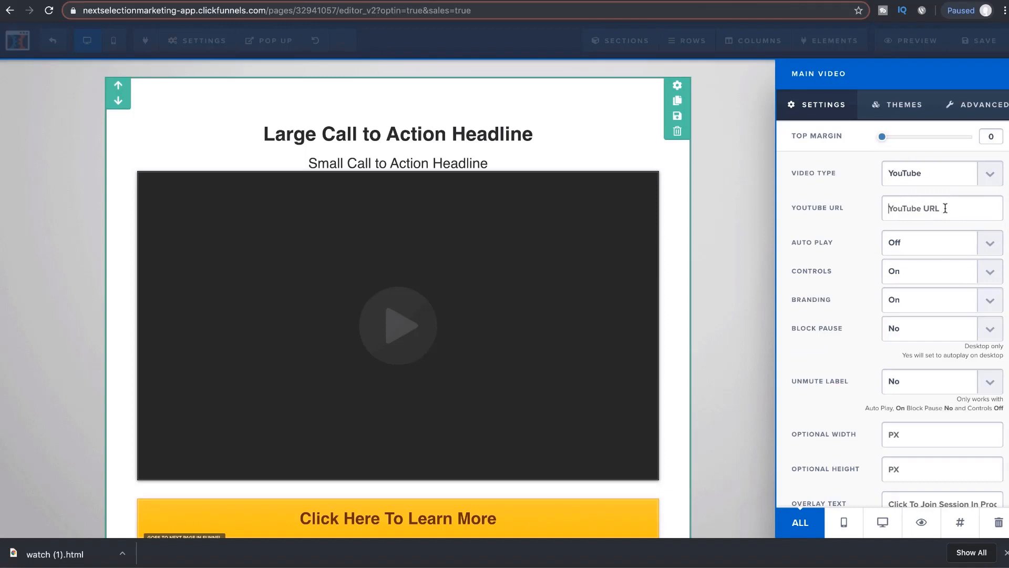
pyautogui.click(945, 208)
pyautogui.hotkey('ctrl', 'v')
pyautogui.moveTo(975, 209); pyautogui.dragTo(989, 208)
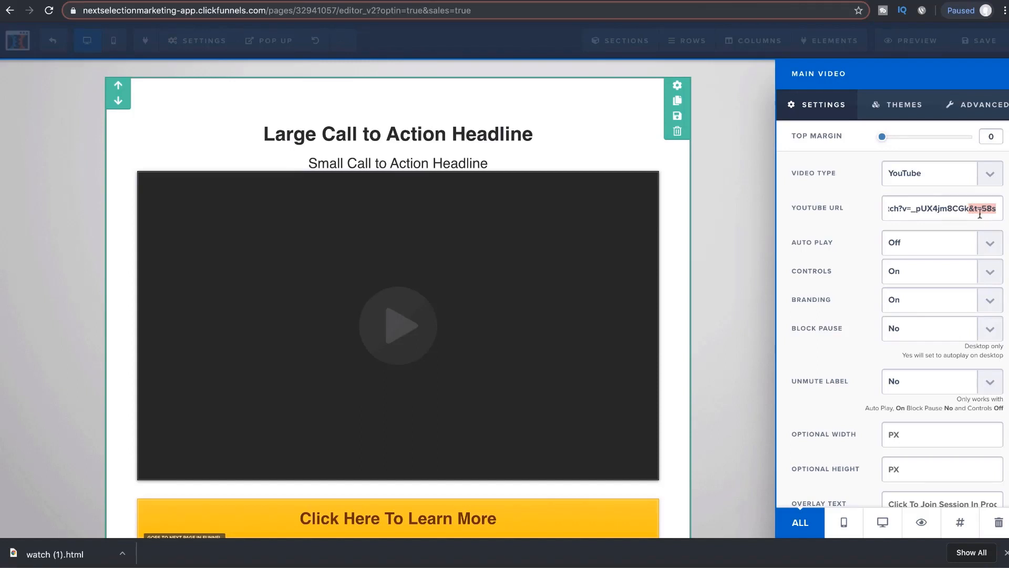
pyautogui.click(970, 207)
pyautogui.moveTo(969, 207); pyautogui.dragTo(986, 207)
pyautogui.press('BackSpace')
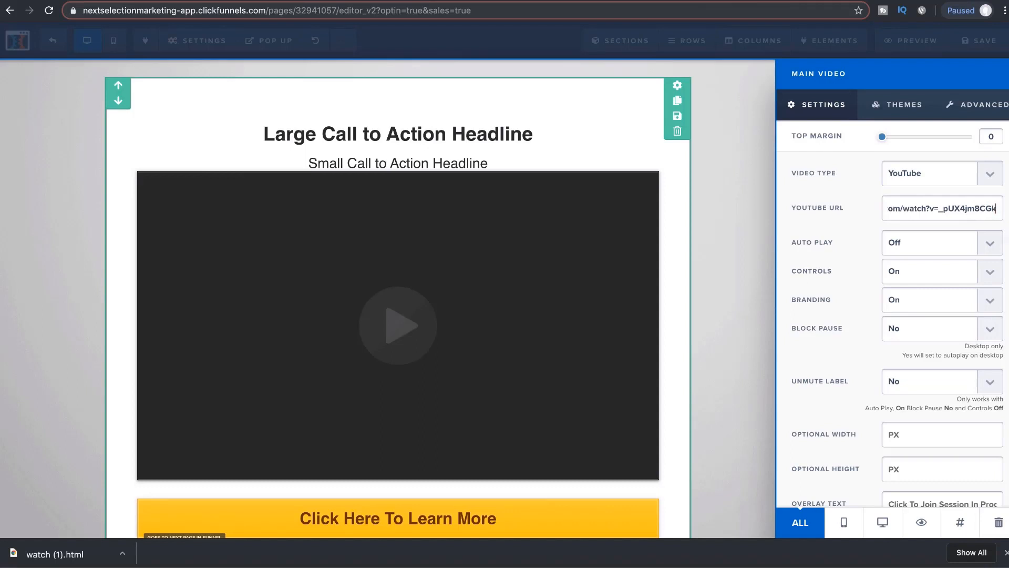
pyautogui.click(703, 272)
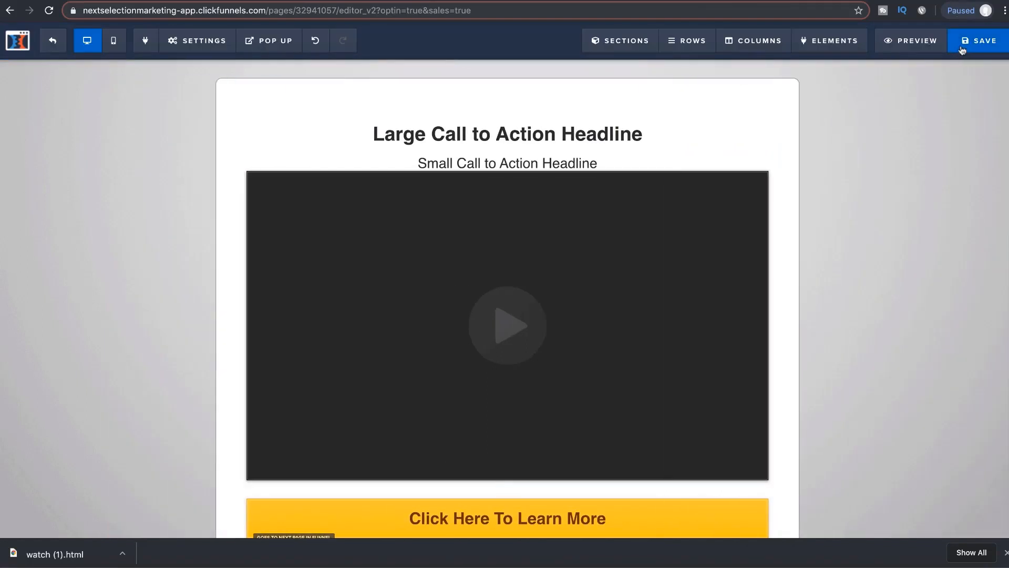
pyautogui.scroll(-2, 950, 96)
pyautogui.scroll(2, 951, 92)
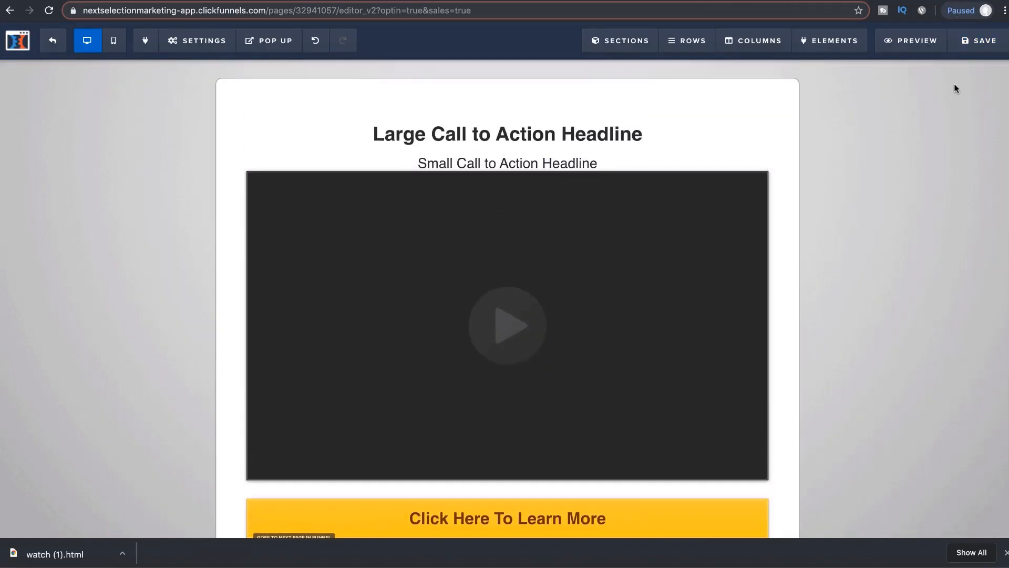
# Step: Save with SEO title 'Copy & Paste Ads Today' and a $100 to $1,500-per-day pasting-ads description
pyautogui.click(970, 48)
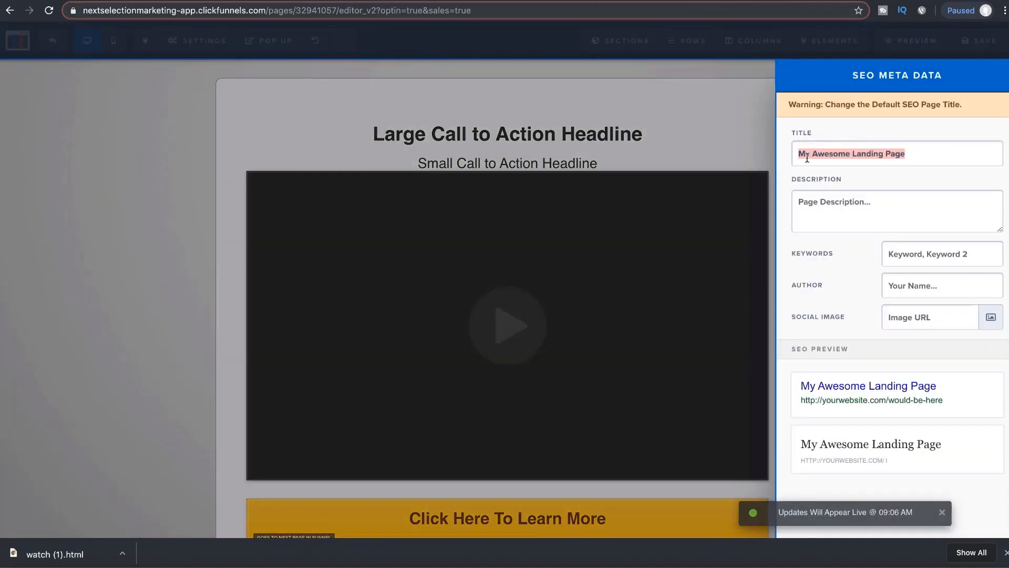
pyautogui.write('Copy & ')
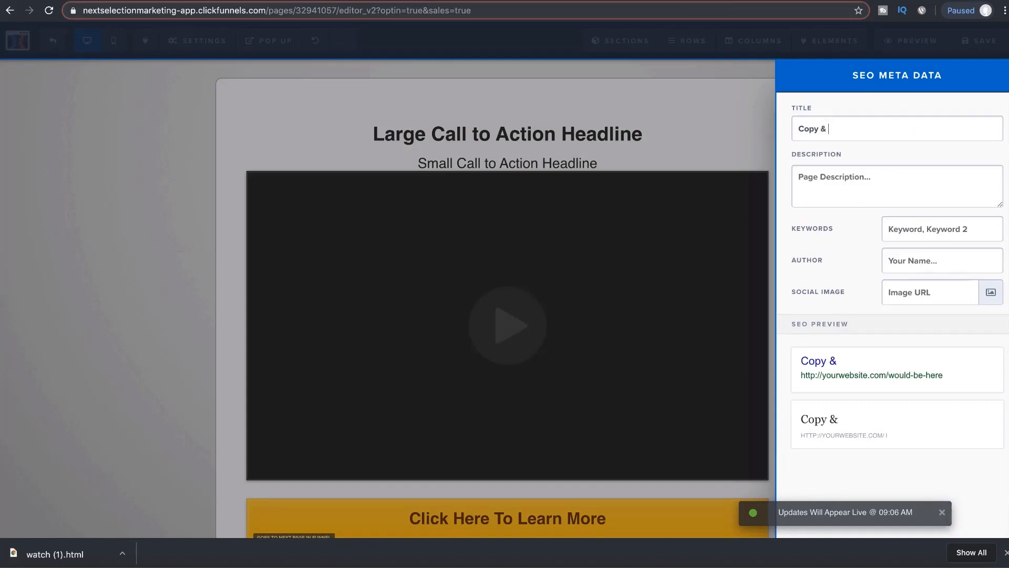
pyautogui.write('Paste Ads Today')
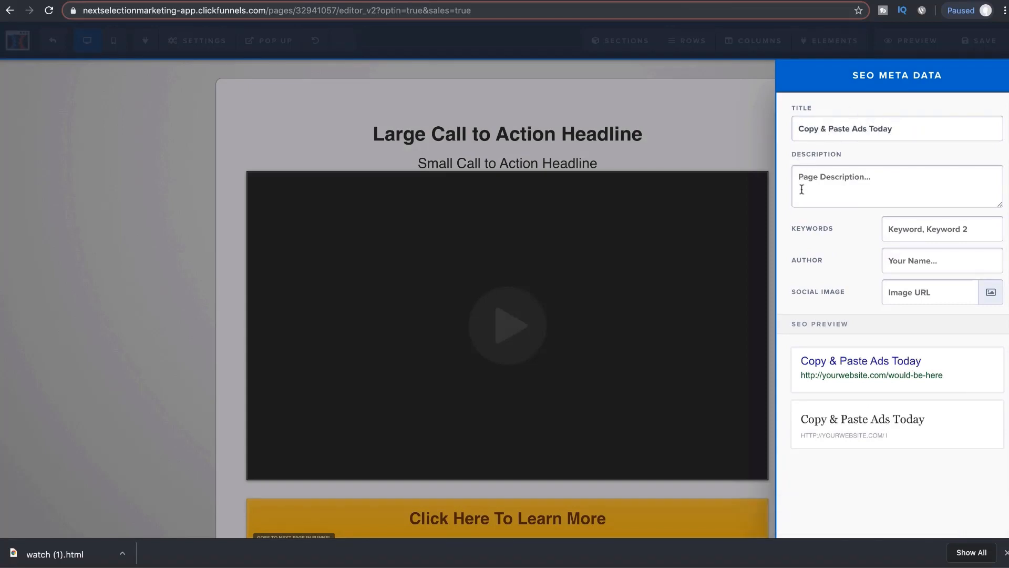
pyautogui.write('Learn now t')
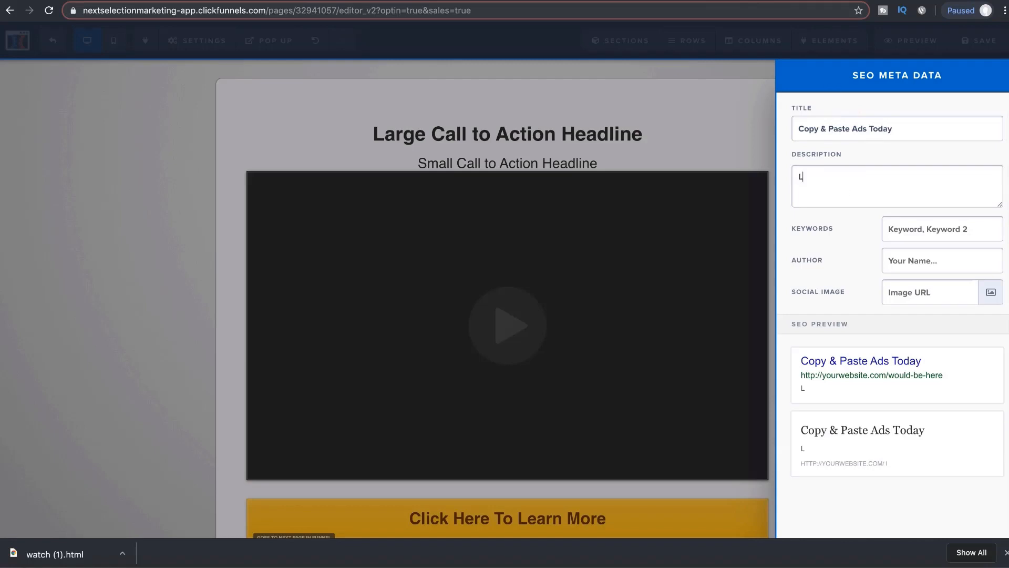
pyautogui.press('BackSpace')
pyautogui.press('BackSpace')
pyautogui.press('BackSpace')
pyautogui.write('how to make $')
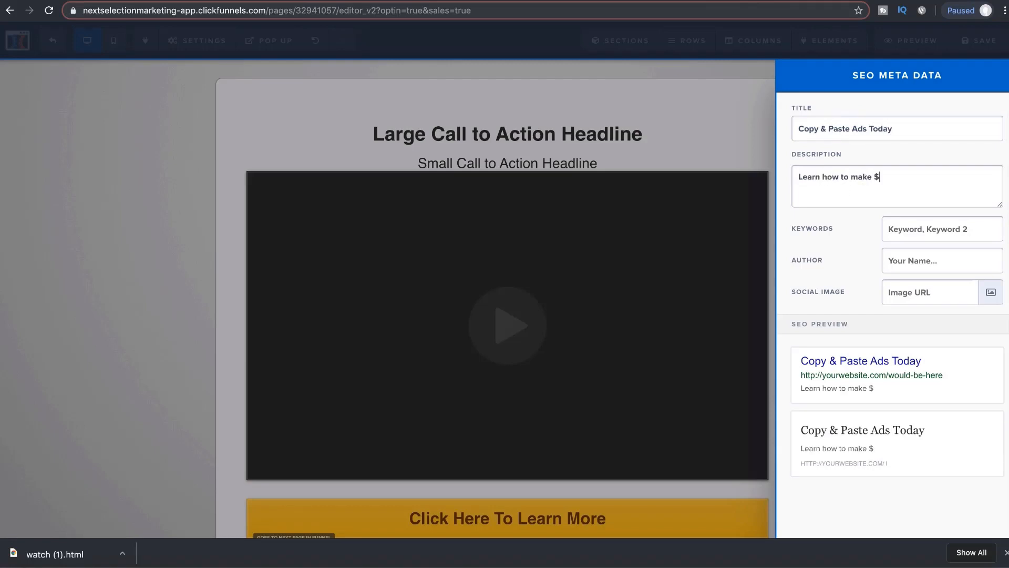
pyautogui.write('100 to $1,50')
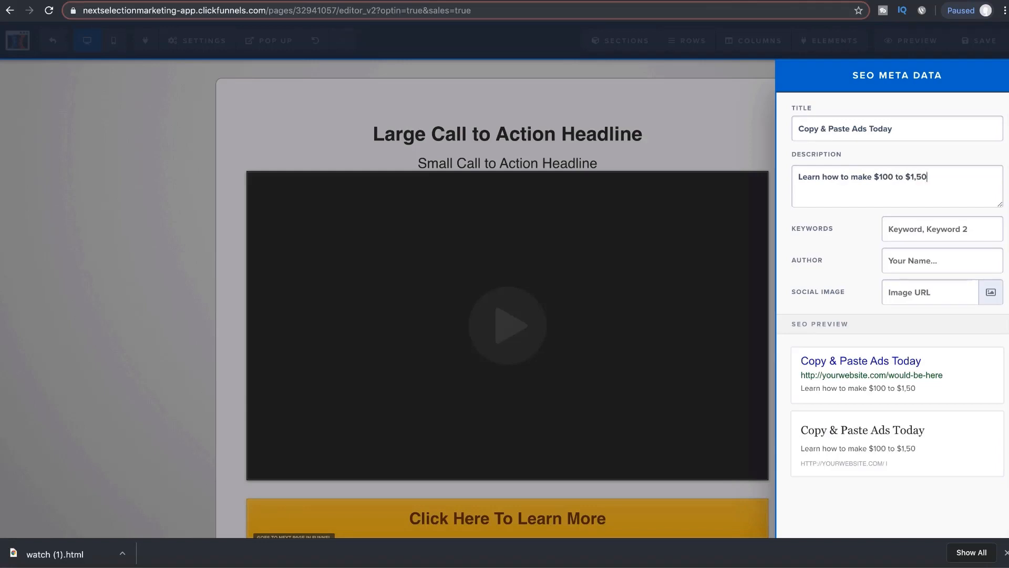
pyautogui.write('0 per day pasting ads oonline.')
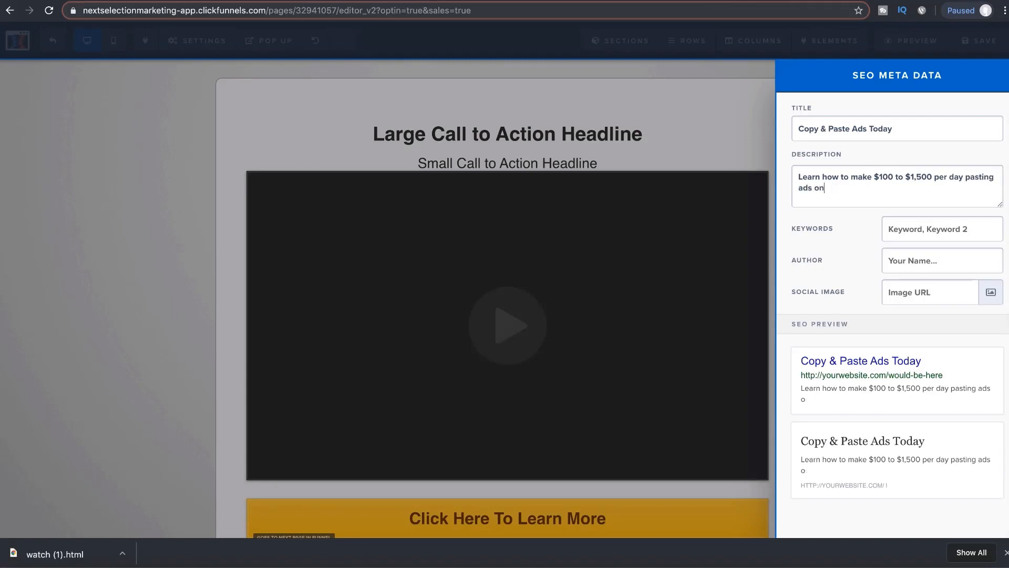
pyautogui.click(660, 139)
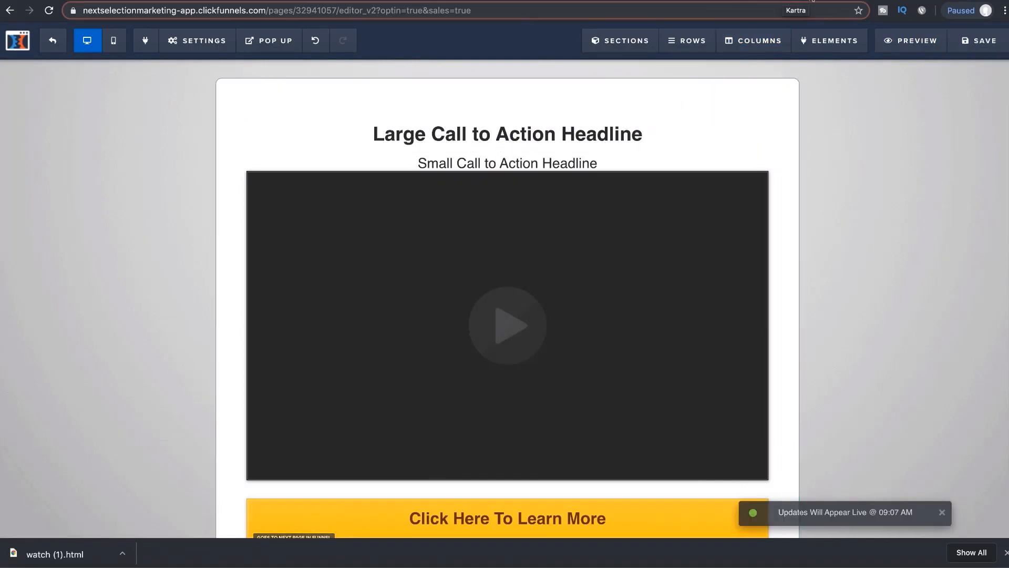
# Step: Replace the placeholder large headline with the headline copied from the Kartra page
pyautogui.click(812, 1)
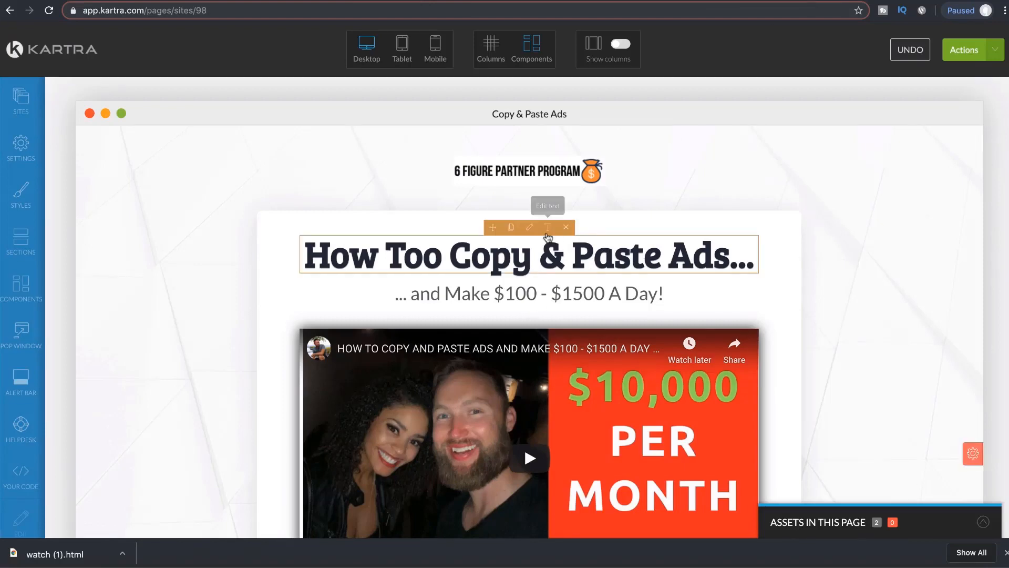
pyautogui.click(547, 234)
pyautogui.moveTo(755, 262); pyautogui.dragTo(316, 257)
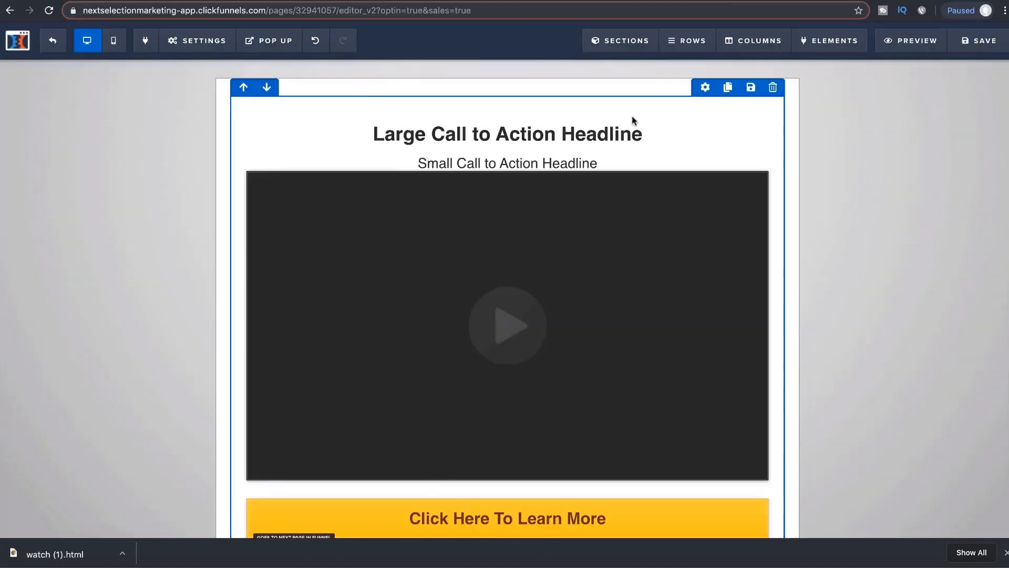
pyautogui.click(634, 131)
pyautogui.moveTo(636, 134); pyautogui.dragTo(373, 134)
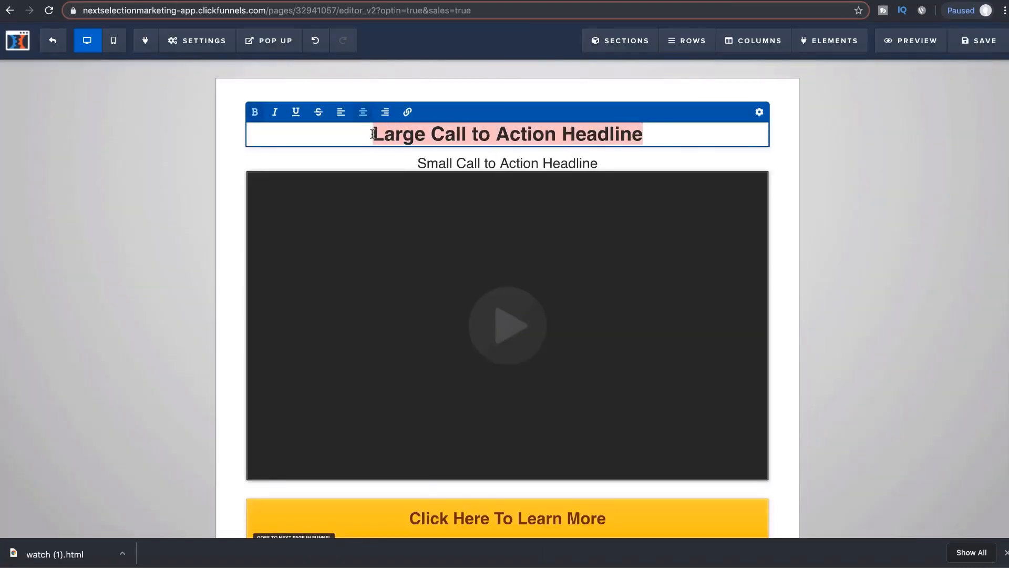
pyautogui.hotkey('ctrl', 'v')
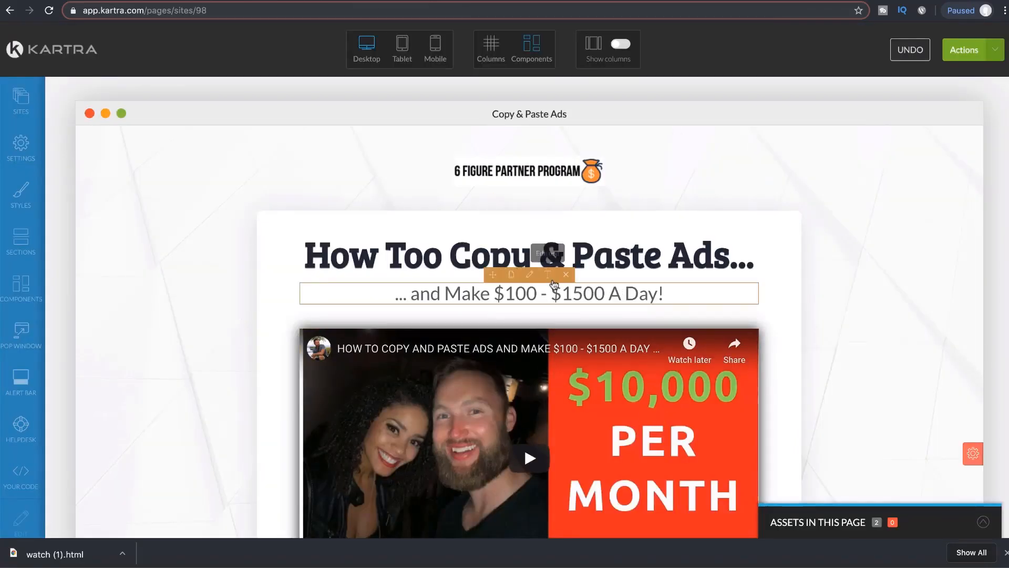
# Step: Replace the small headline with the Kartra subtitle '... and Make $100 - $1500 A Day!' and save
pyautogui.click(553, 283)
pyautogui.moveTo(698, 293); pyautogui.dragTo(391, 293)
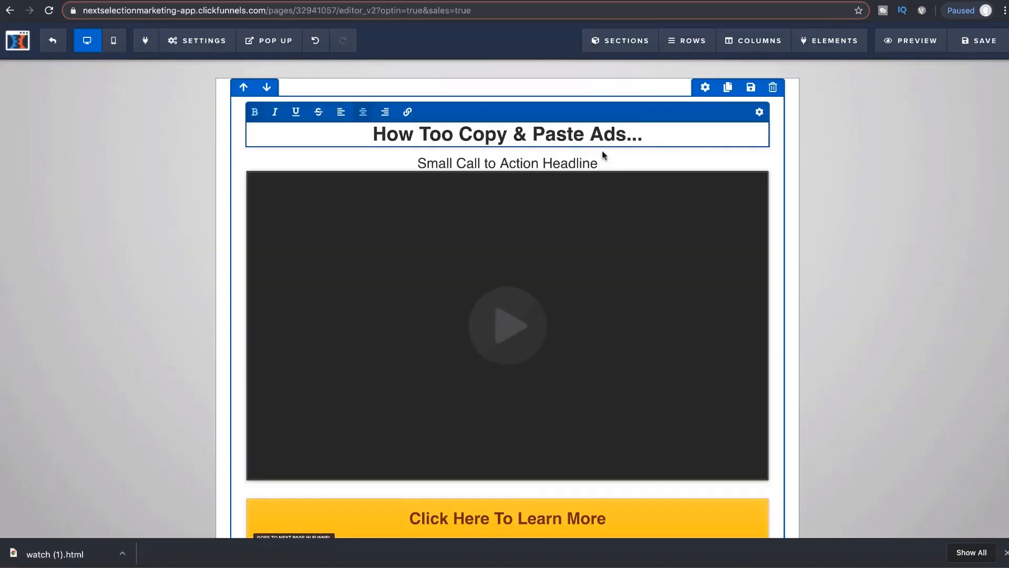
pyautogui.click(603, 165)
pyautogui.moveTo(602, 165); pyautogui.dragTo(417, 164)
pyautogui.hotkey('ctrl', 'v')
pyautogui.click(790, 288)
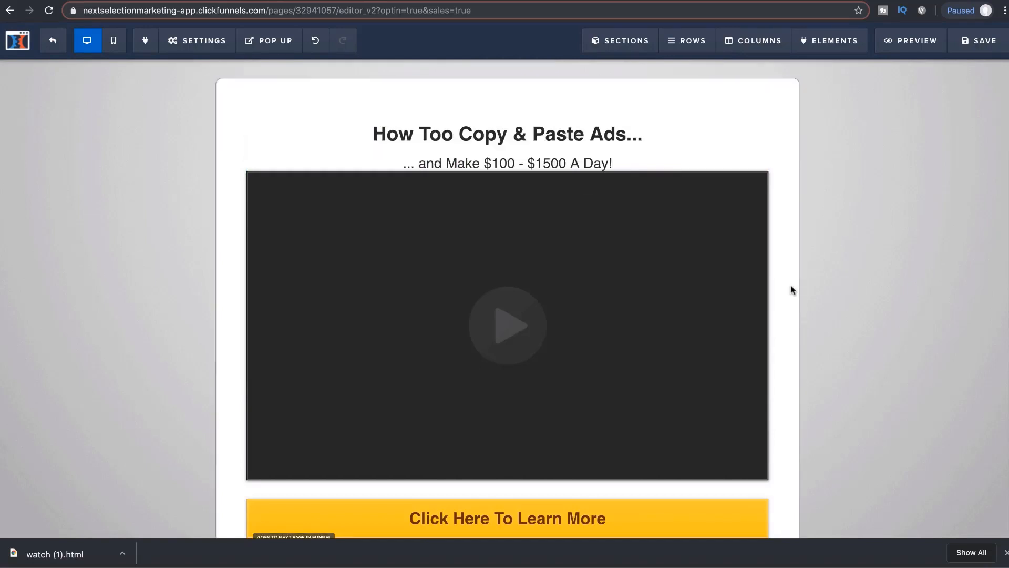
pyautogui.scroll(-2, 791, 288)
pyautogui.click(970, 49)
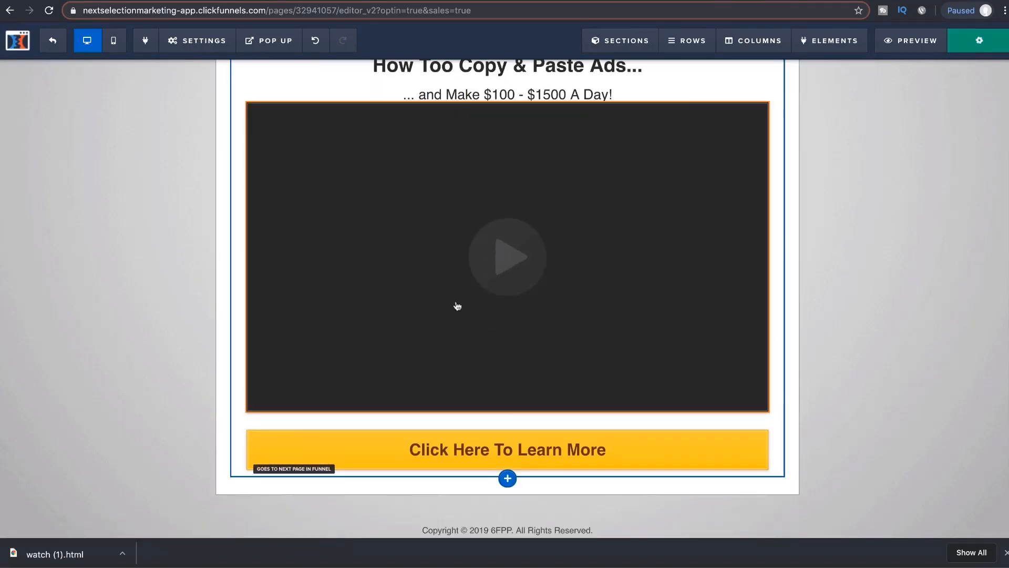
# Step: Copy the Sales Page step's URL from its funnel step overview
pyautogui.click(58, 49)
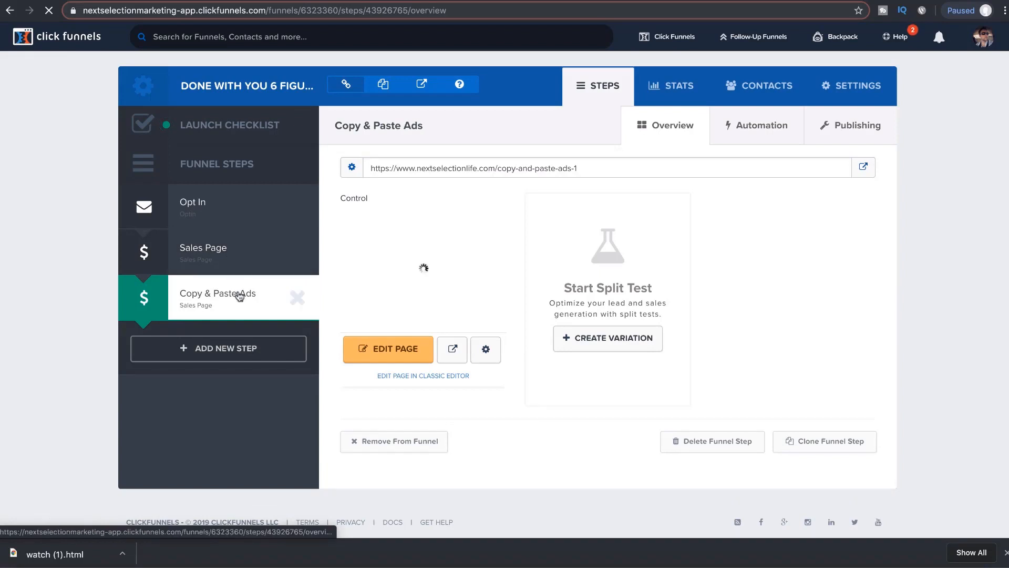
pyautogui.click(238, 255)
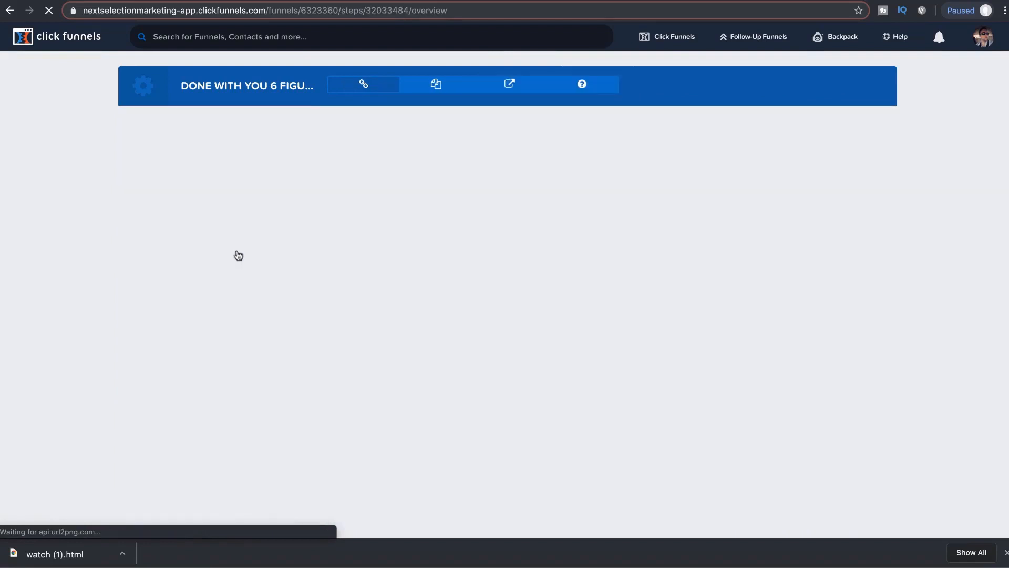
pyautogui.moveTo(583, 169); pyautogui.dragTo(397, 168)
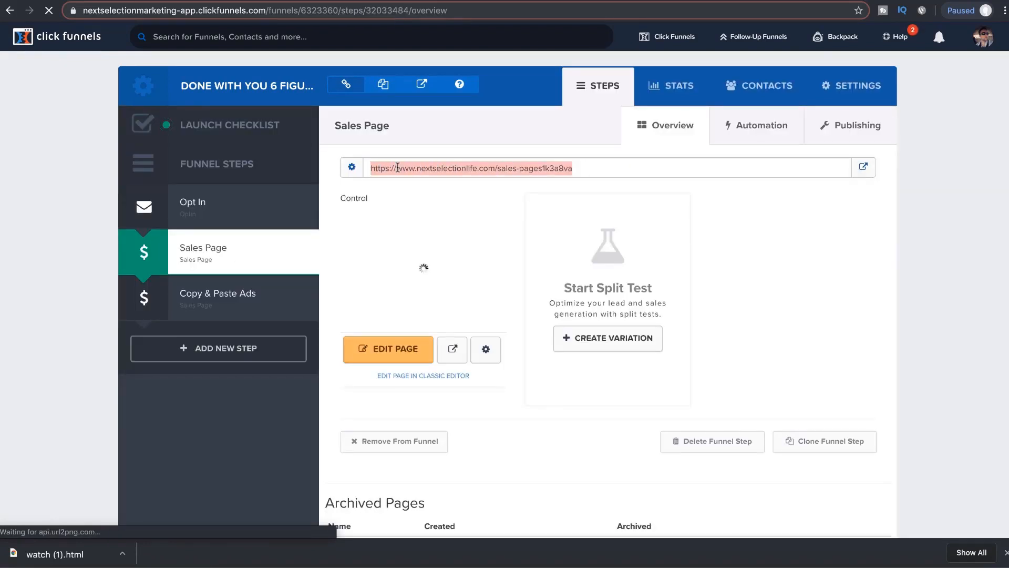
# Step: Remove the Copy & Paste Ads step from the funnel and check the Other Funnel Steps list
pyautogui.click(221, 309)
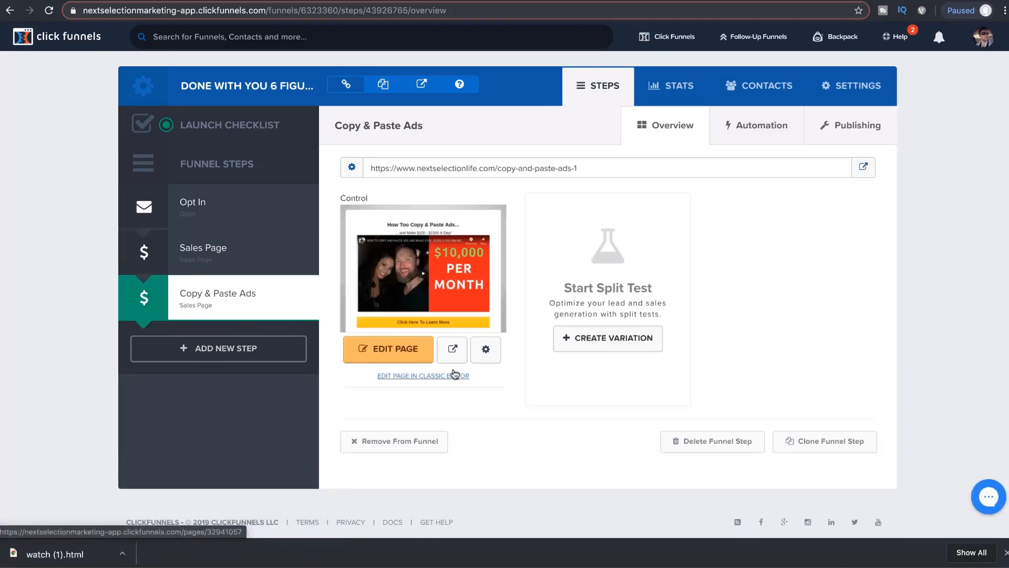
pyautogui.click(413, 447)
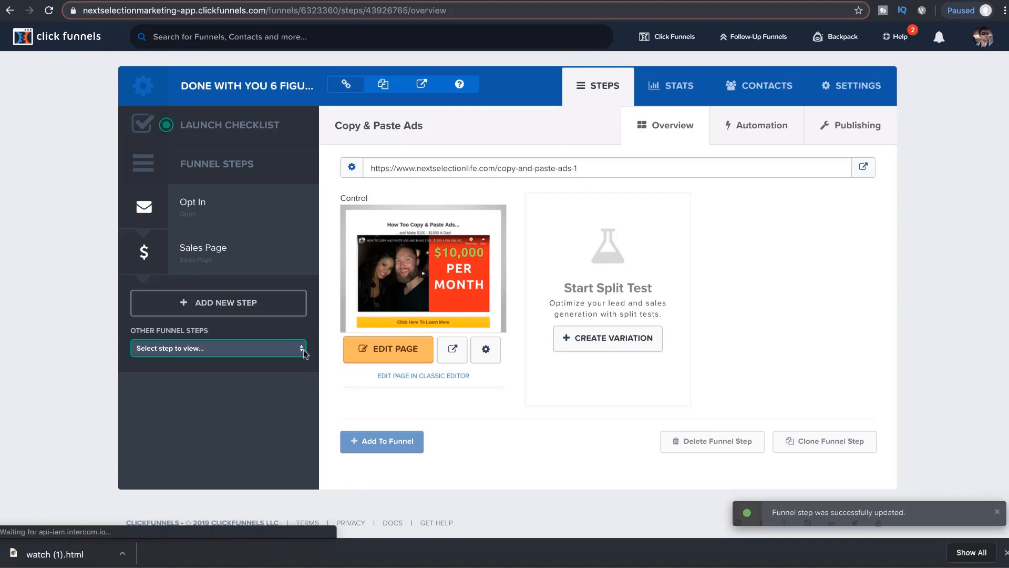
pyautogui.click(231, 348)
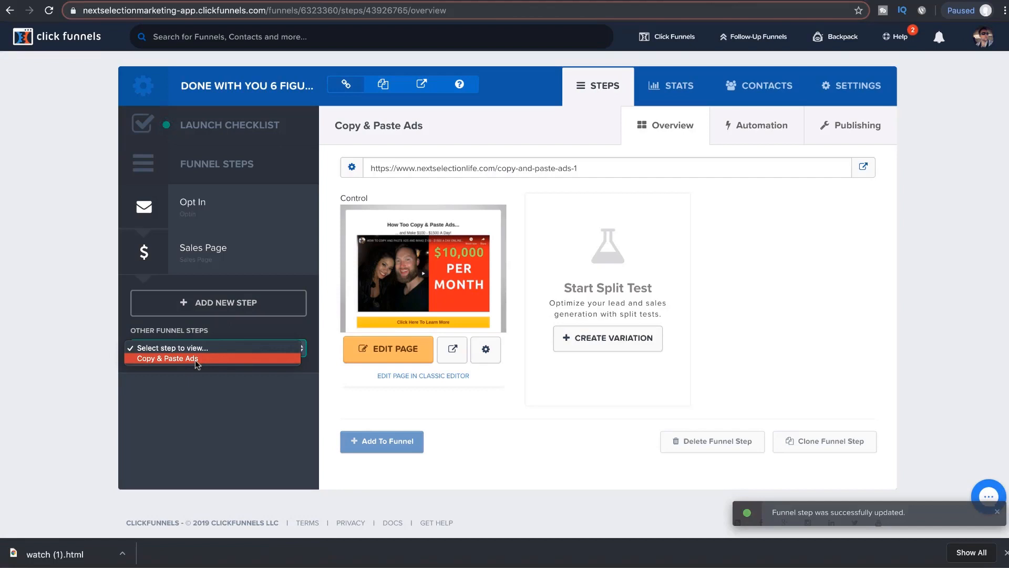
pyautogui.click(484, 412)
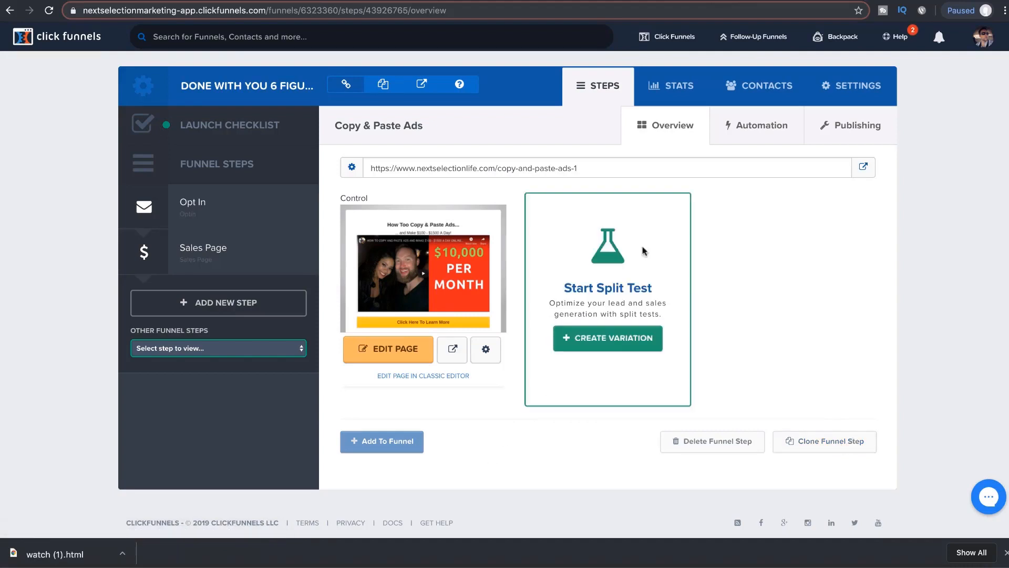
pyautogui.click(838, 128)
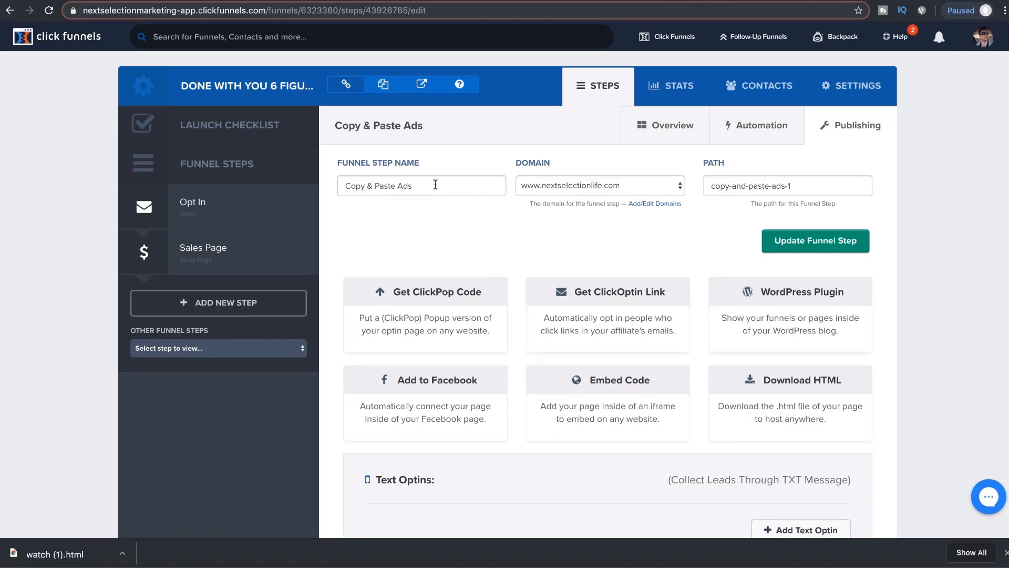
pyautogui.click(791, 185)
pyautogui.hotkey('ctrl', 'a')
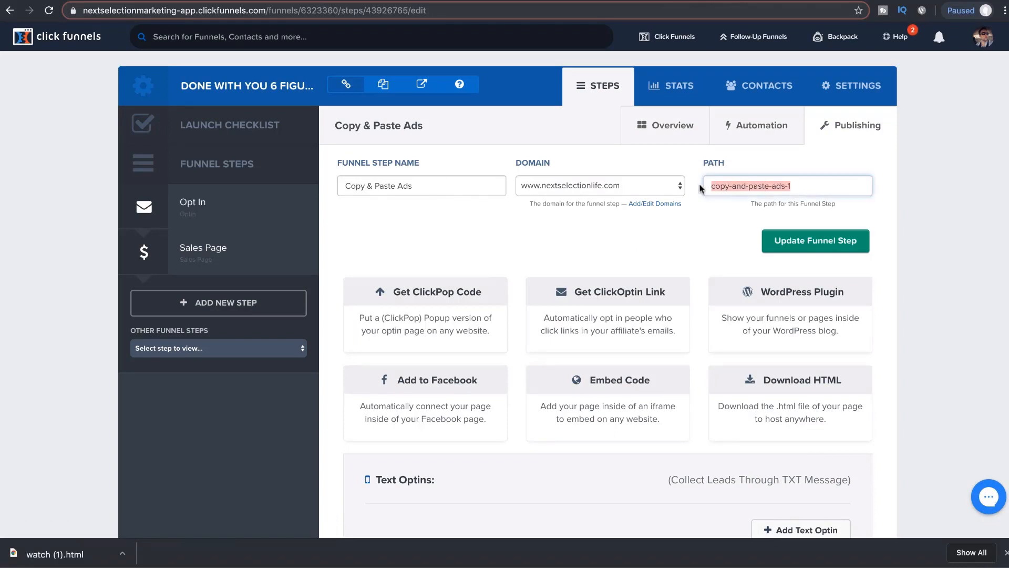
pyautogui.click(677, 135)
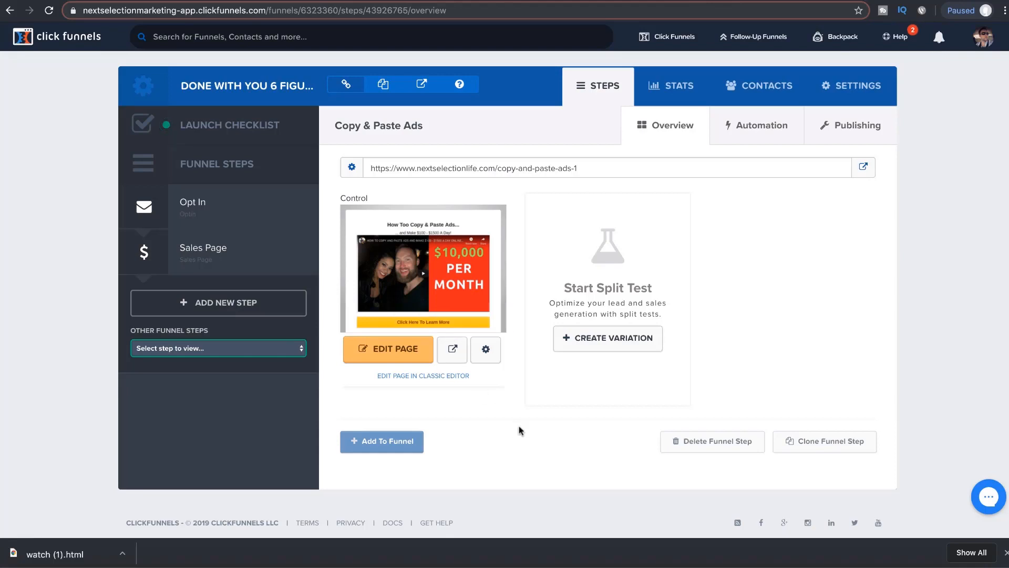
pyautogui.hotkey('ctrl', 'Tab')
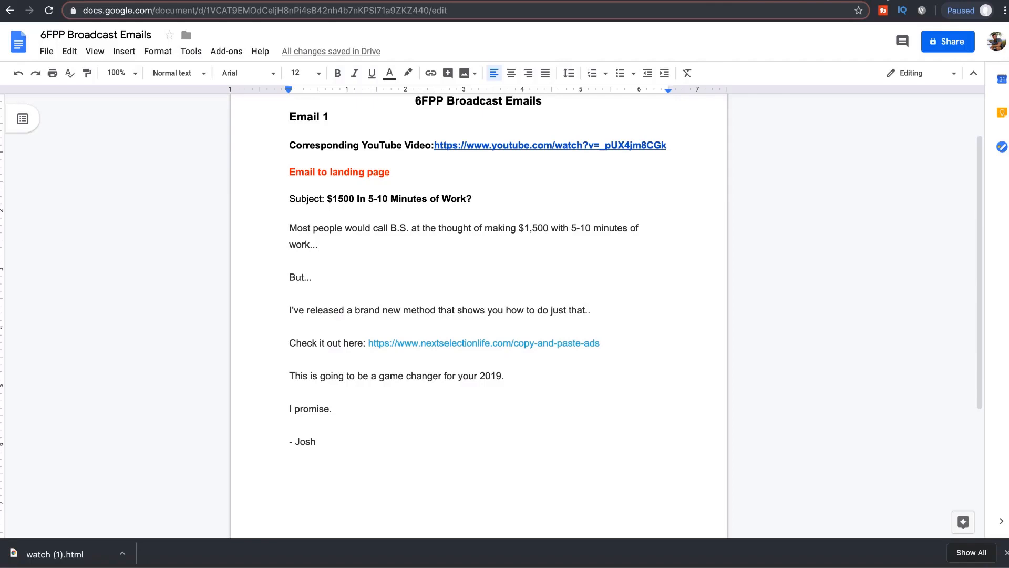
pyautogui.hotkey('ctrl', 'shift', 'Tab')
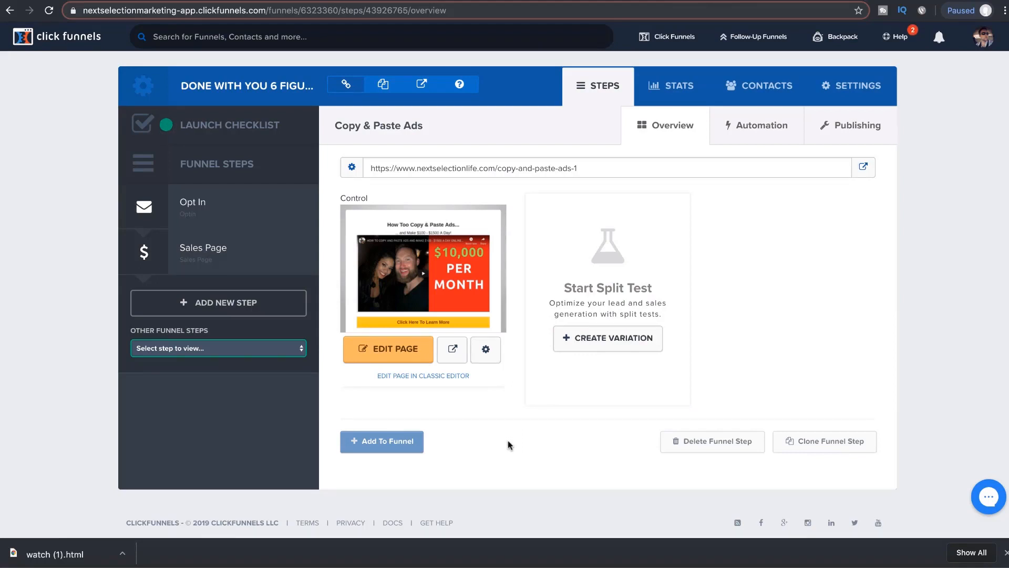
# Step: Reopen the Copy & Paste Ads page editor and show the Click Here To Learn More button's actions
pyautogui.click(395, 354)
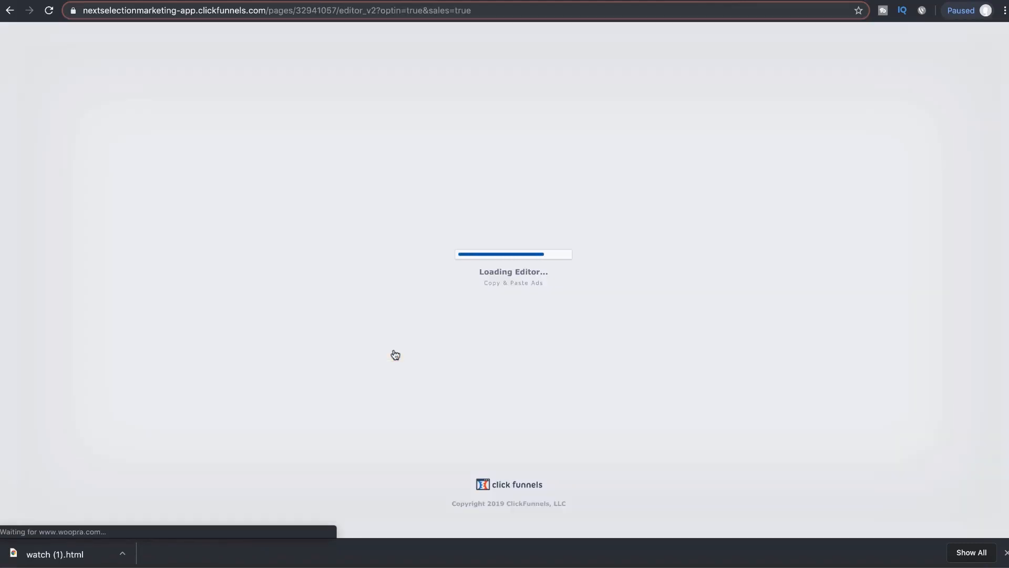
pyautogui.scroll(-2, 459, 400)
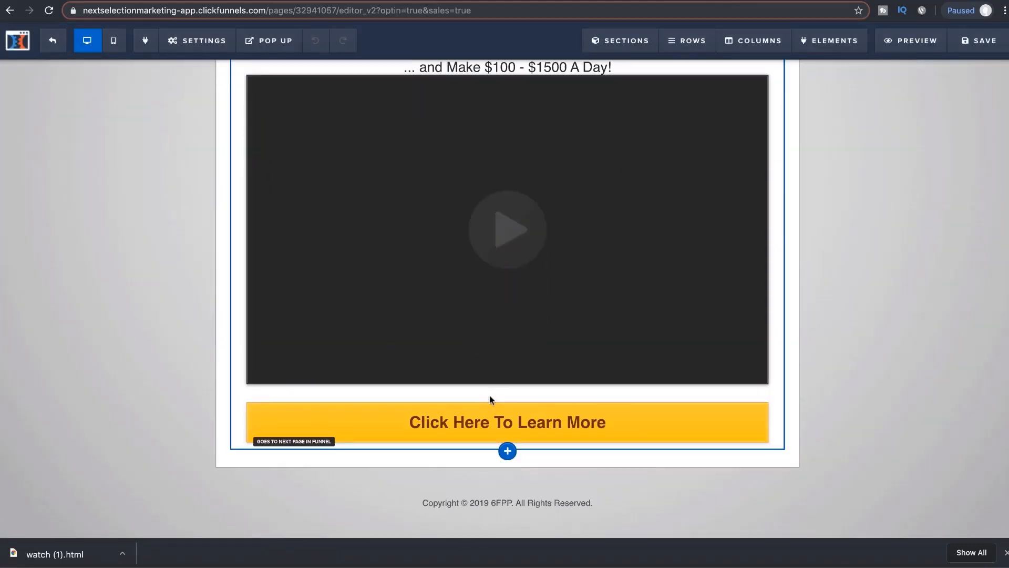
pyautogui.click(518, 422)
pyautogui.click(909, 181)
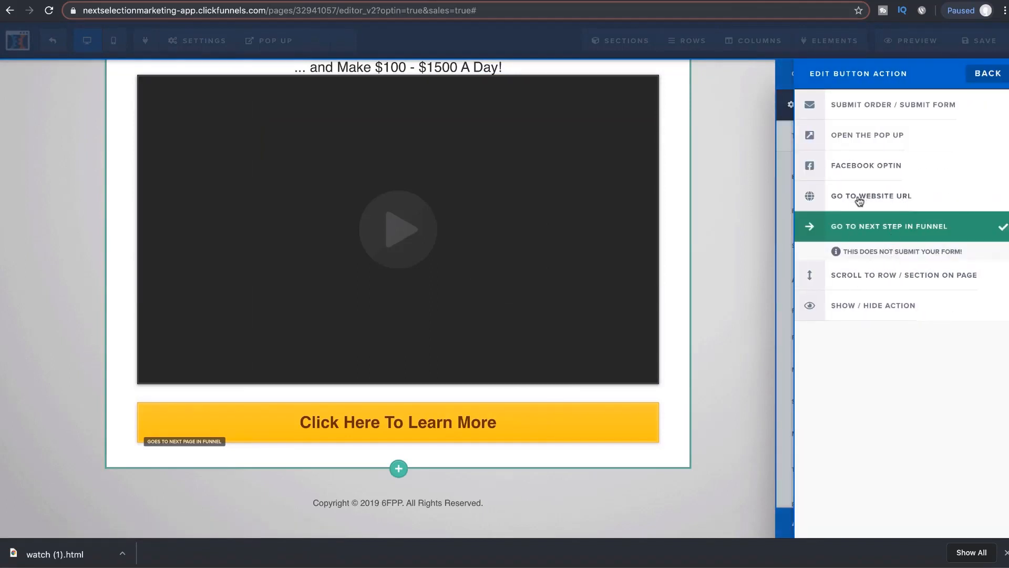
# Step: Make the Click Here To Learn More button go to the nextselectionlife.com Sales Page URL
pyautogui.click(981, 76)
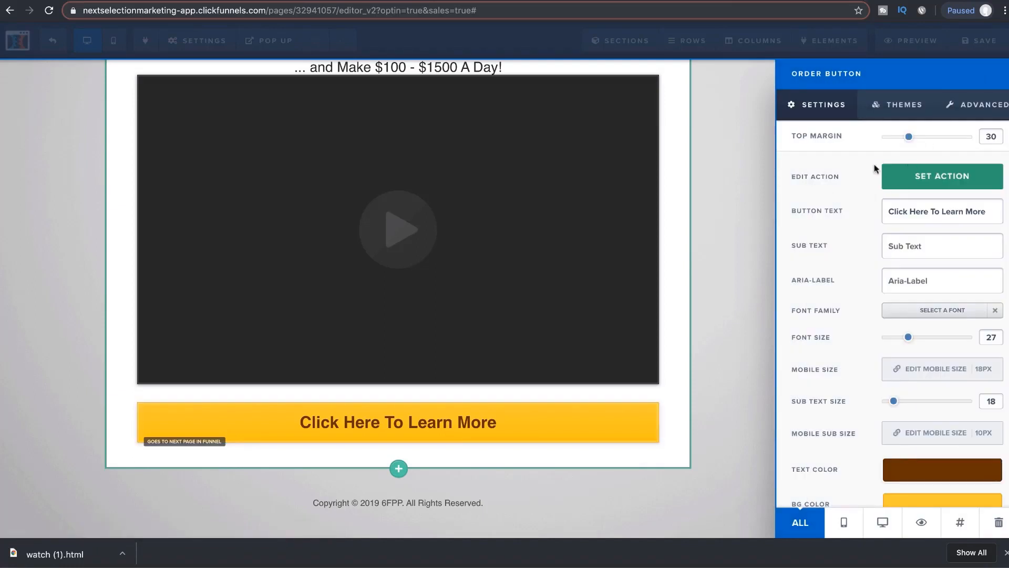
pyautogui.click(918, 182)
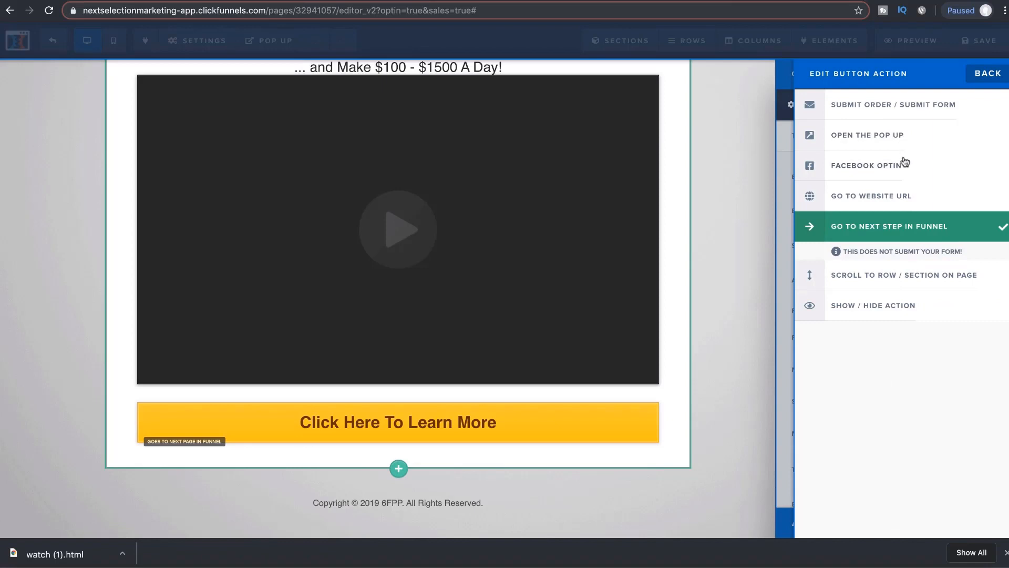
pyautogui.click(900, 197)
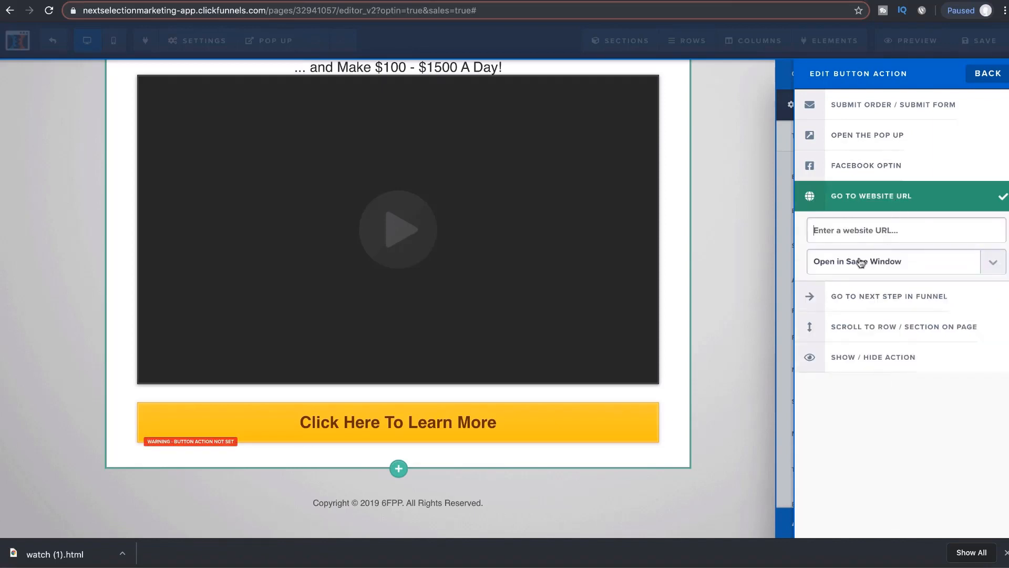
pyautogui.press('super+v')
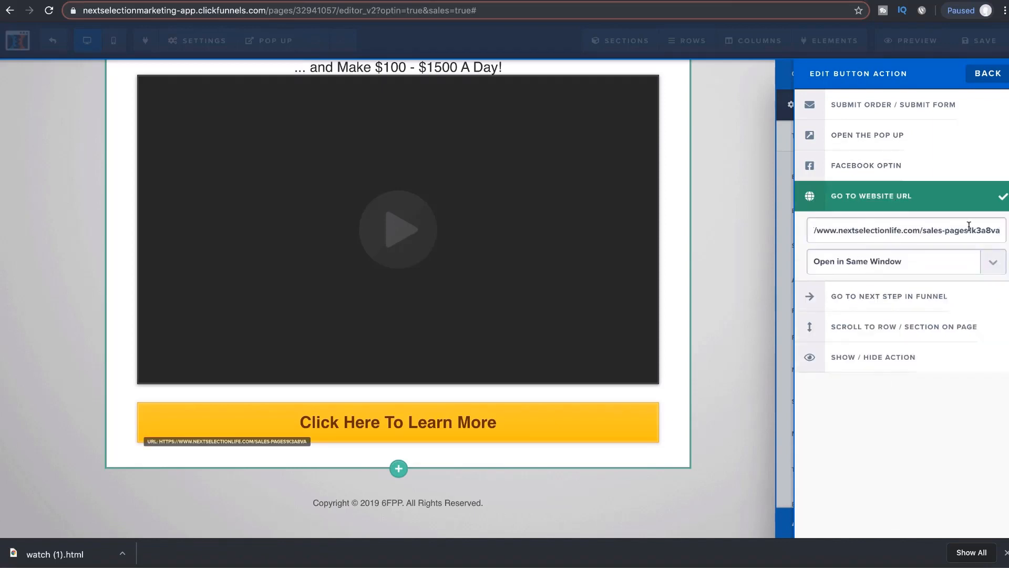
pyautogui.moveTo(967, 234); pyautogui.dragTo(797, 231)
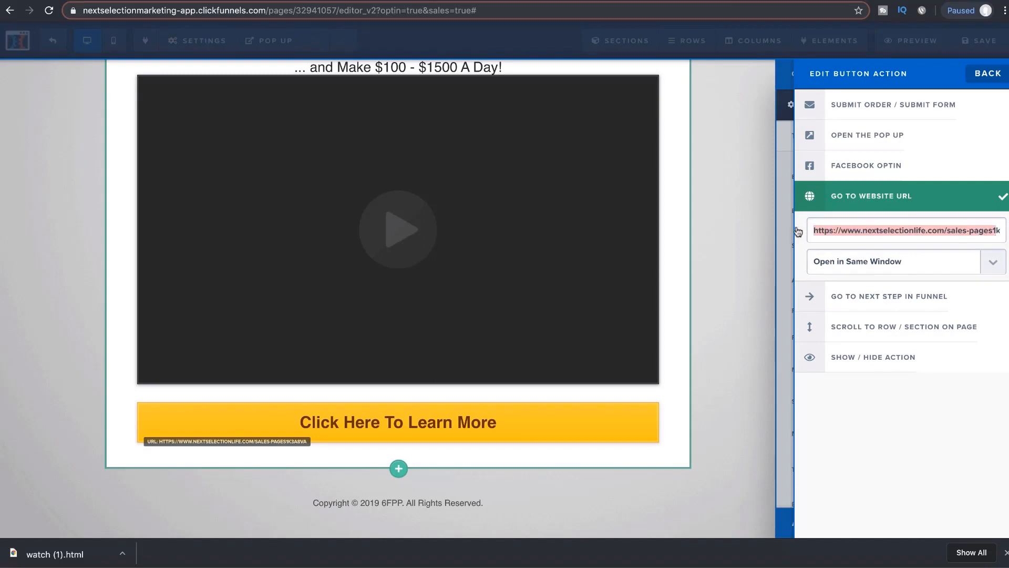
pyautogui.click(822, 230)
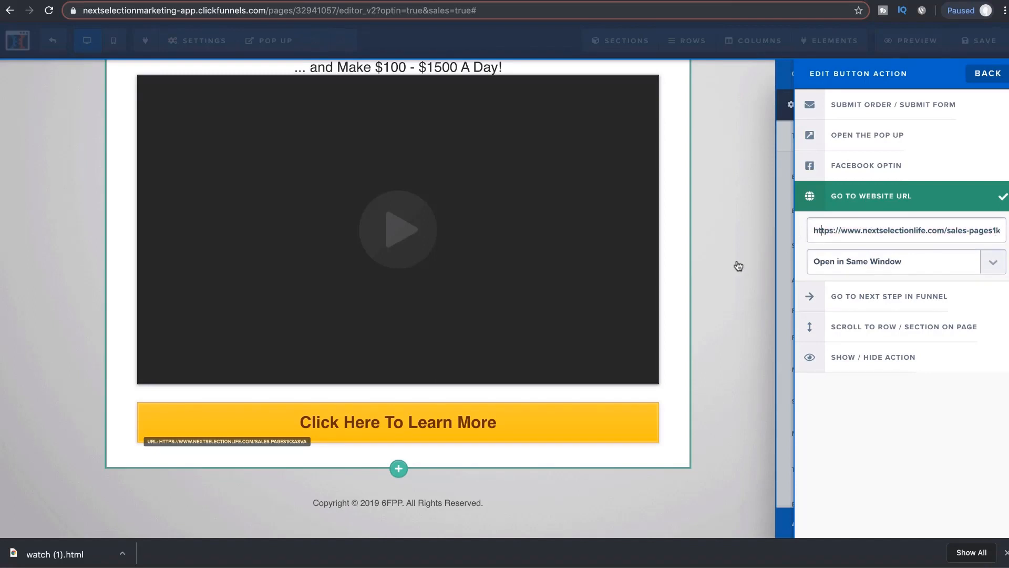
pyautogui.click(738, 265)
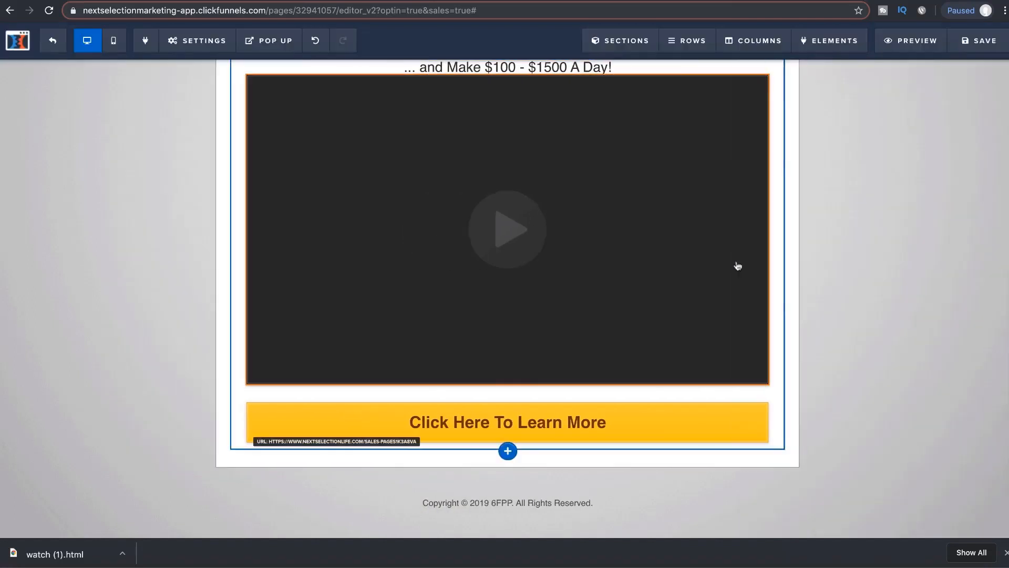
pyautogui.click(979, 49)
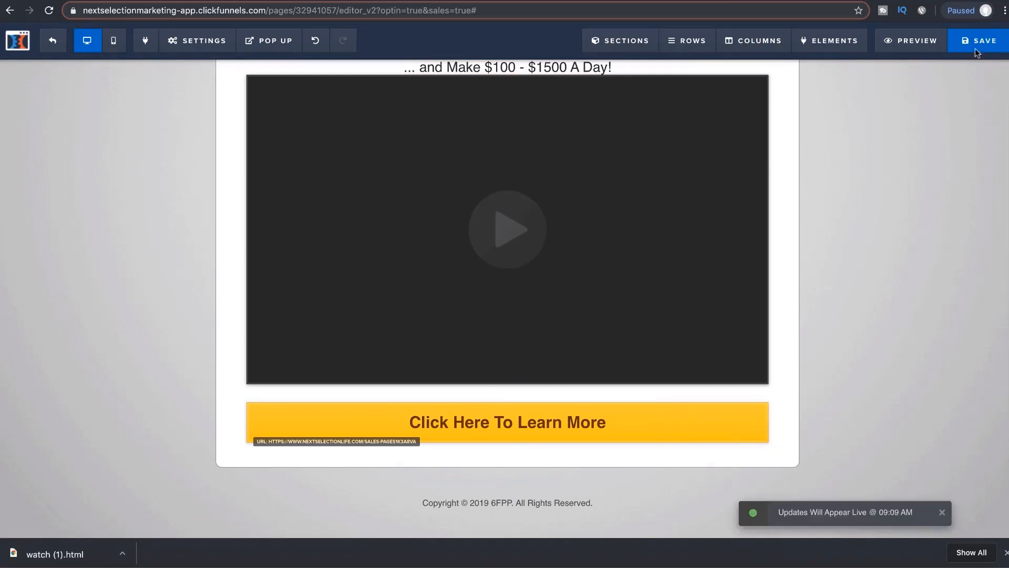
pyautogui.scroll(2, 761, 202)
pyautogui.scroll(-1, 481, 235)
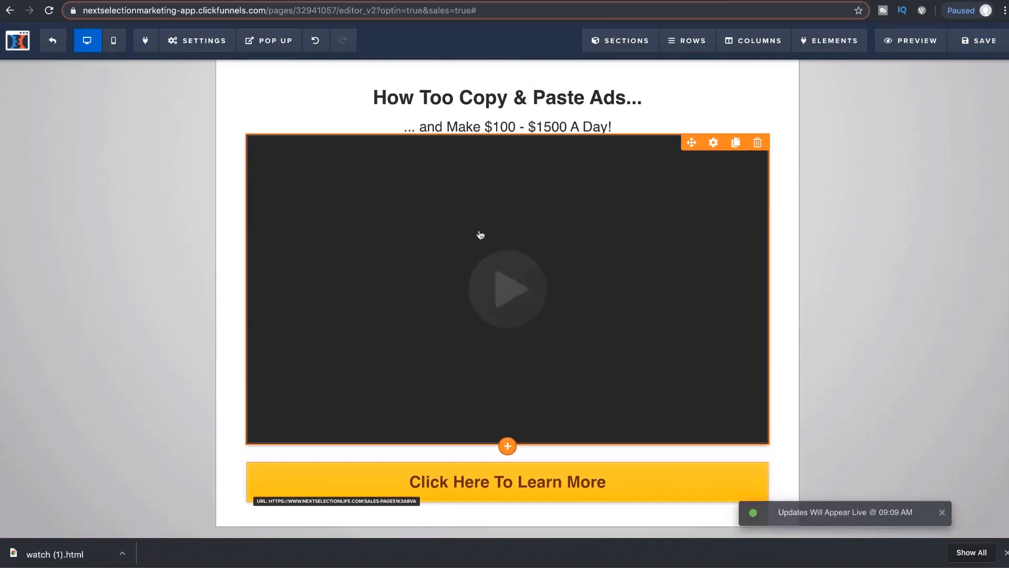
pyautogui.scroll(1, 479, 234)
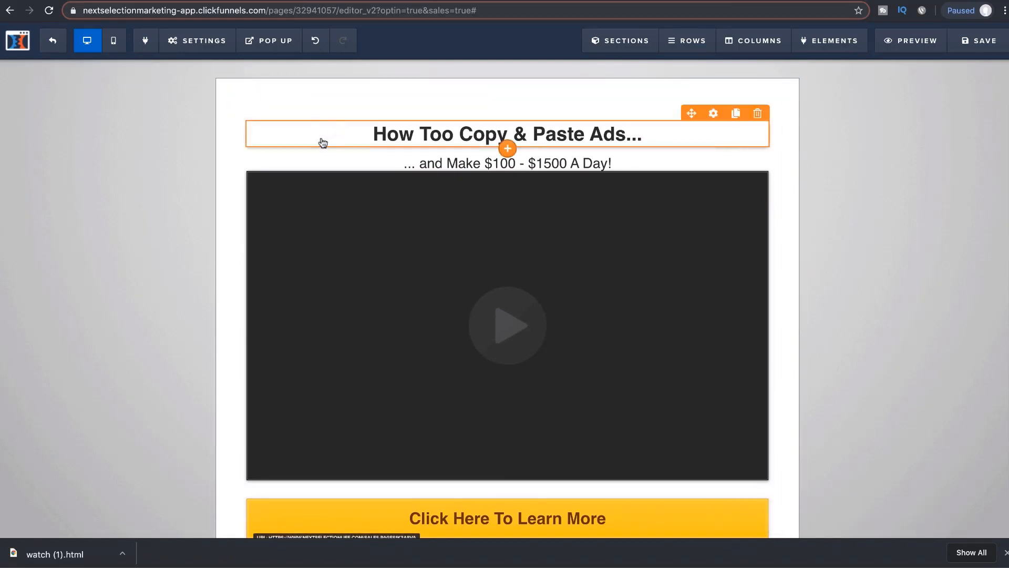
pyautogui.scroll(-2, 404, 265)
pyautogui.scroll(2, 405, 266)
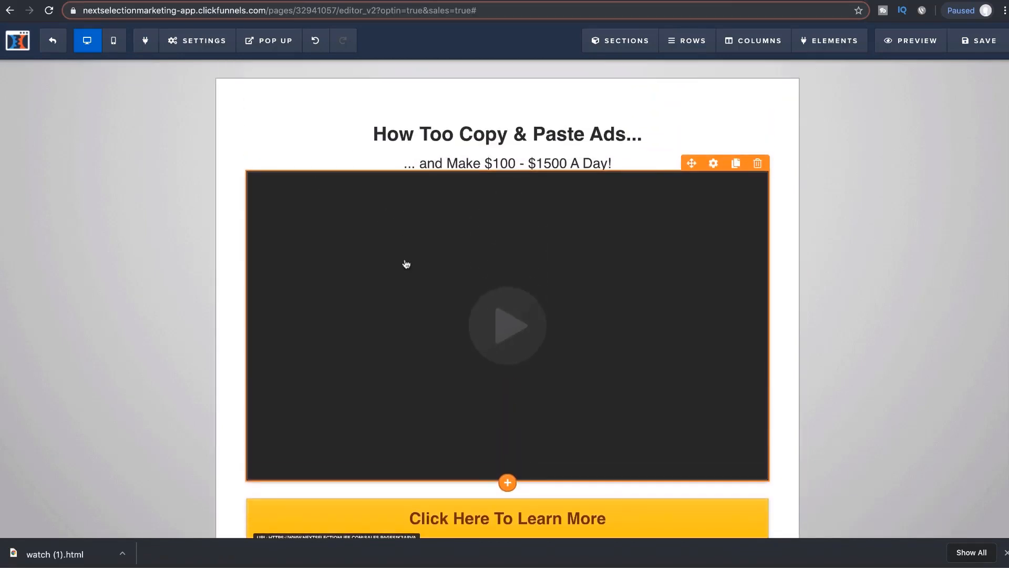
pyautogui.scroll(-2, 444, 289)
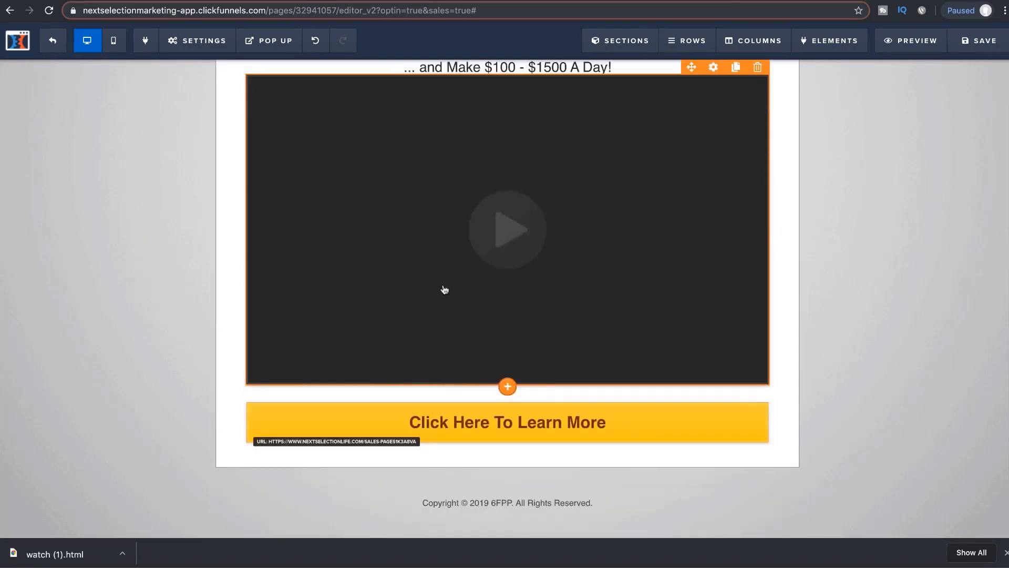
pyautogui.scroll(2, 444, 289)
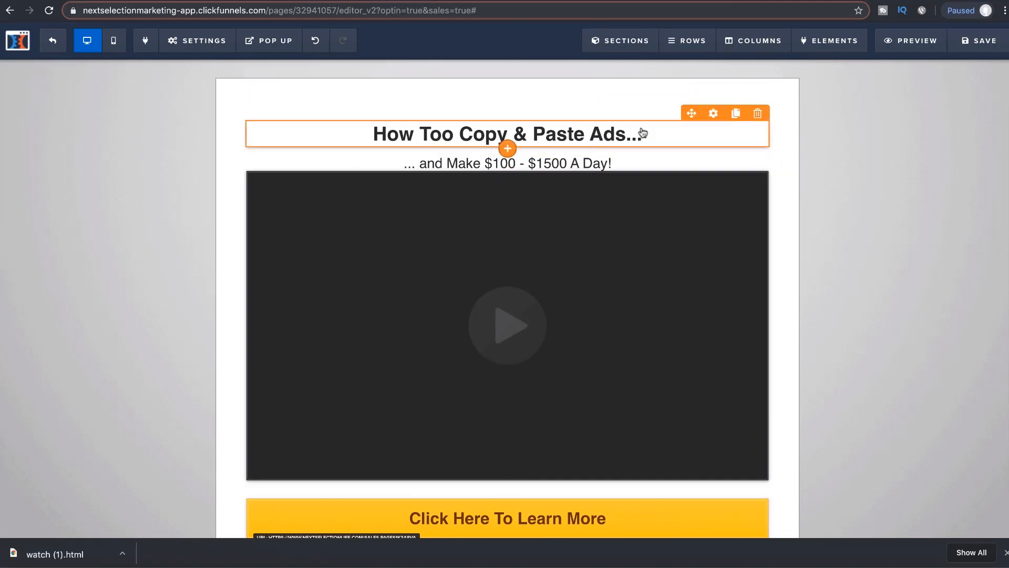
# Step: Set the headline's top margin to 0
pyautogui.click(712, 114)
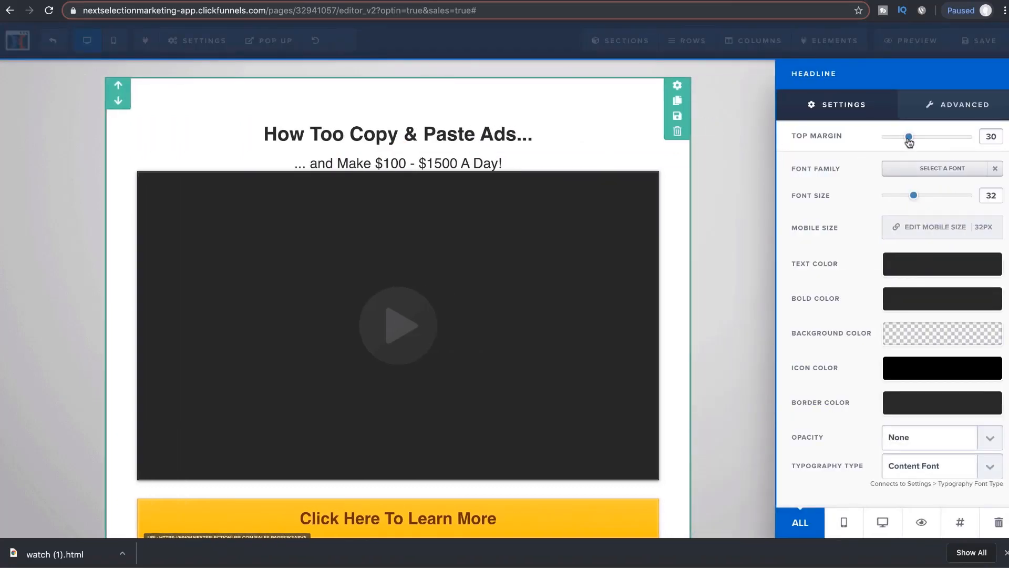
pyautogui.moveTo(908, 138); pyautogui.dragTo(831, 138)
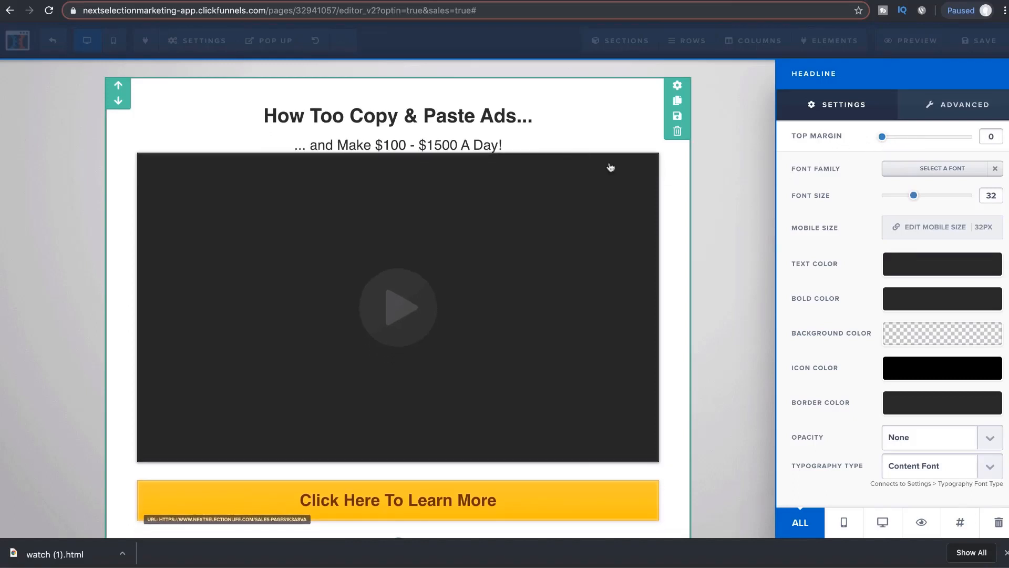
pyautogui.click(540, 165)
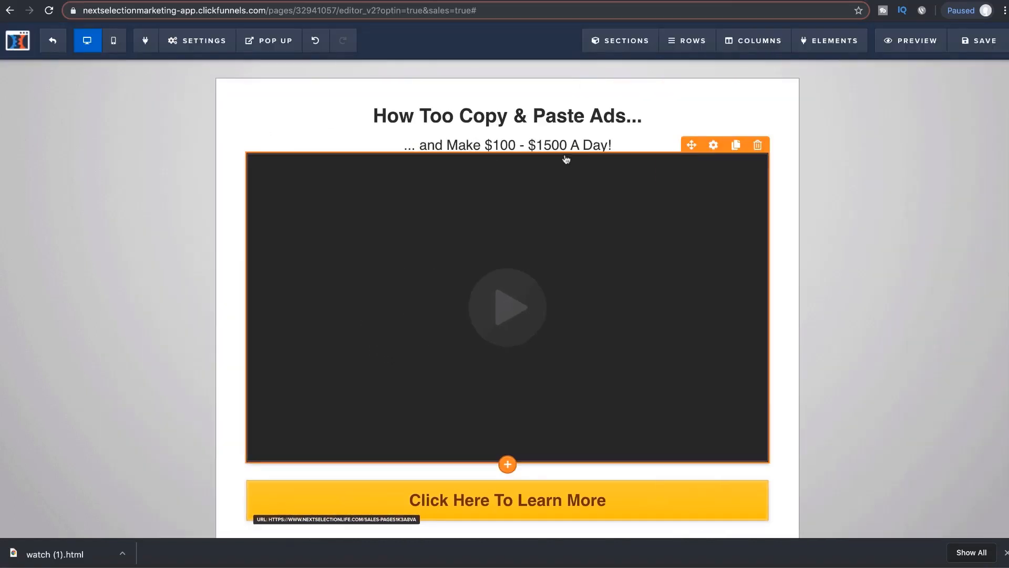
# Step: Give the video a top margin of 25, save, and preview the mobile layout
pyautogui.click(712, 149)
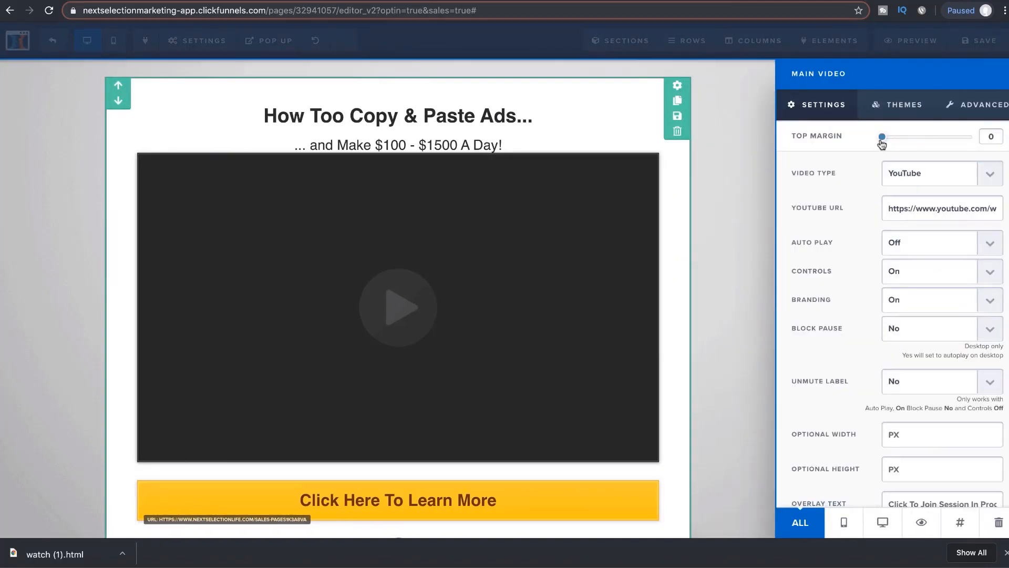
pyautogui.moveTo(887, 142); pyautogui.dragTo(896, 142)
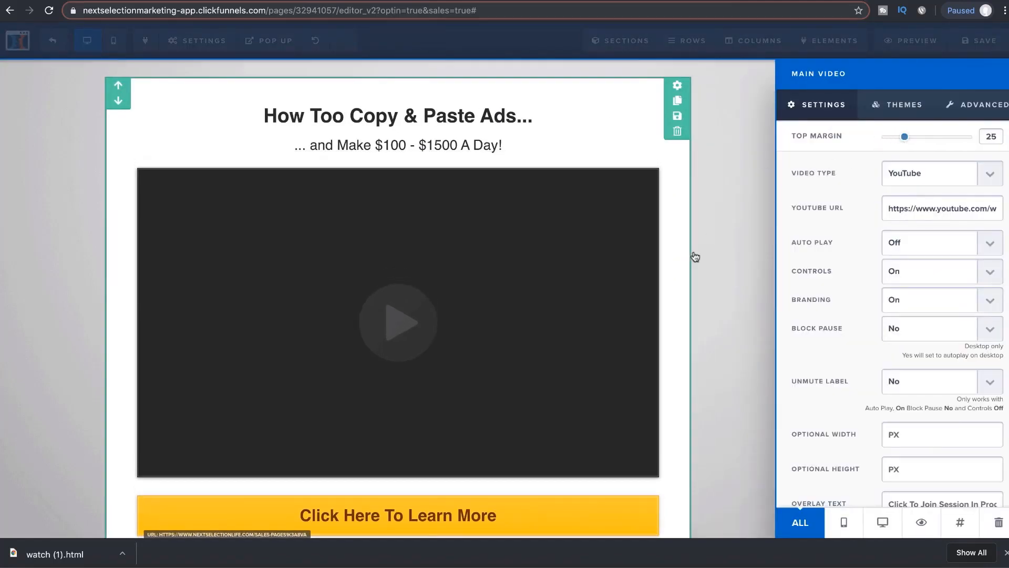
pyautogui.click(699, 254)
pyautogui.press('super+s')
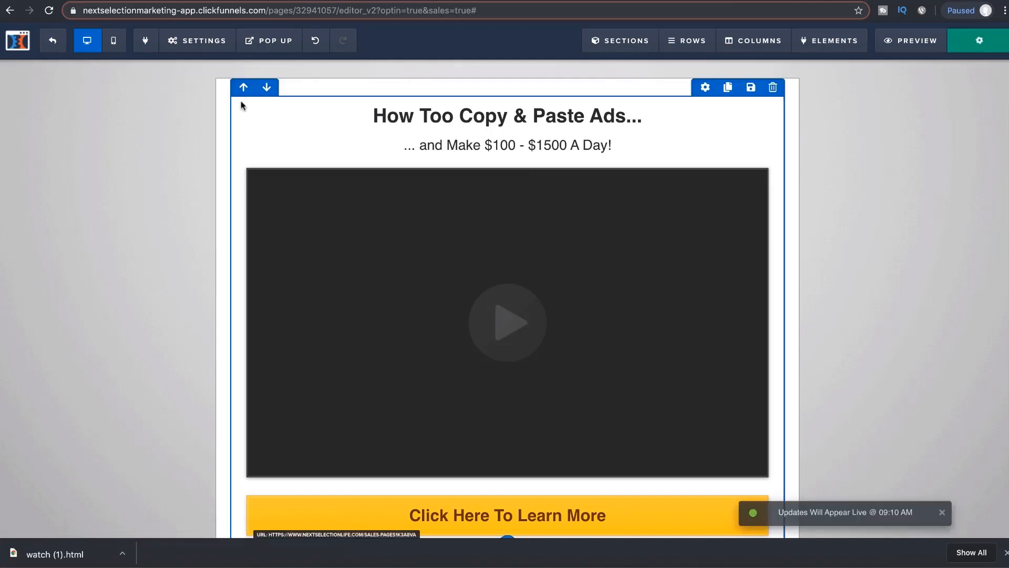
pyautogui.click(115, 42)
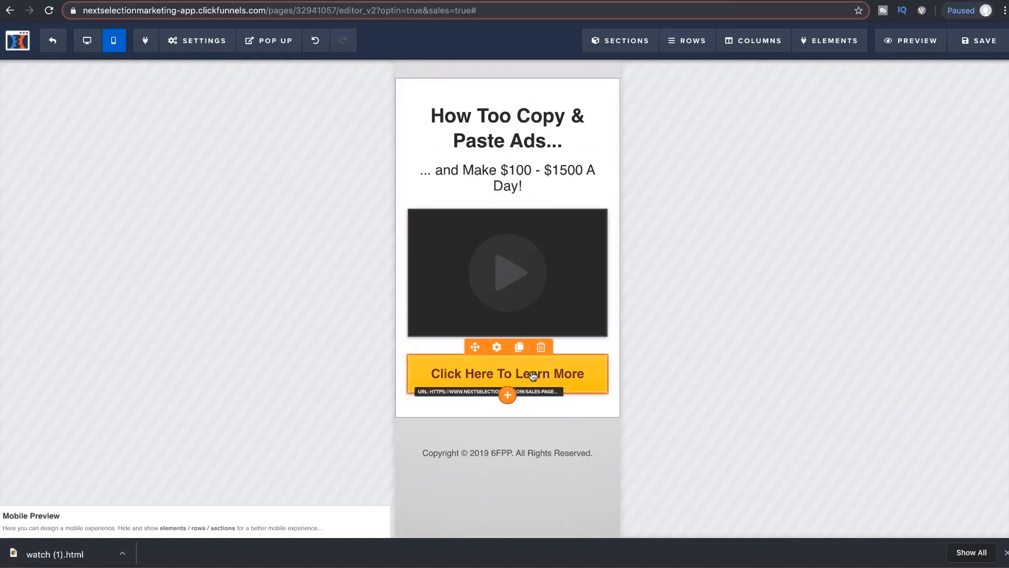
# Step: Duplicate the Learn More button and make the copy Mobile Only with a smaller font
pyautogui.click(521, 350)
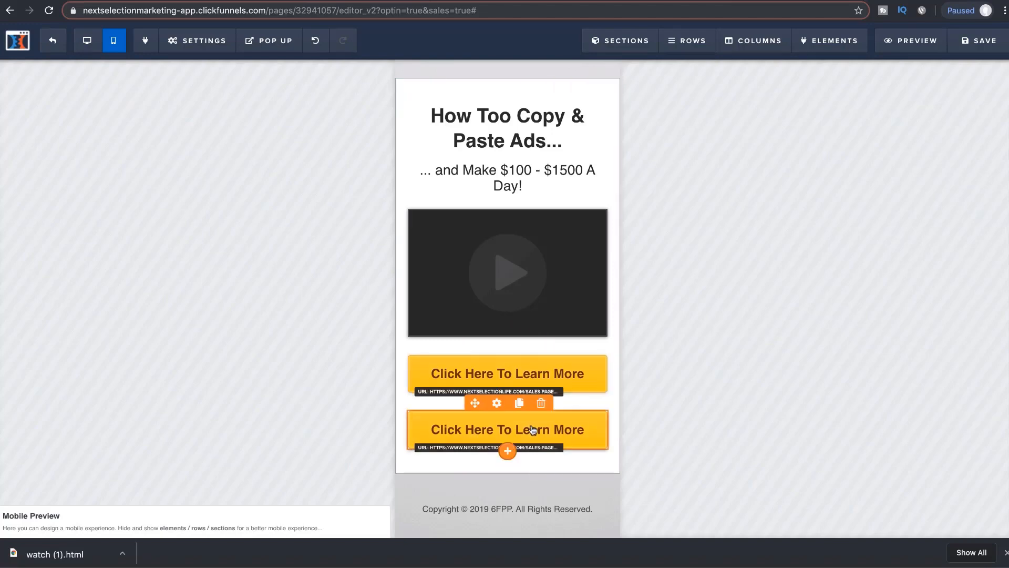
pyautogui.click(497, 403)
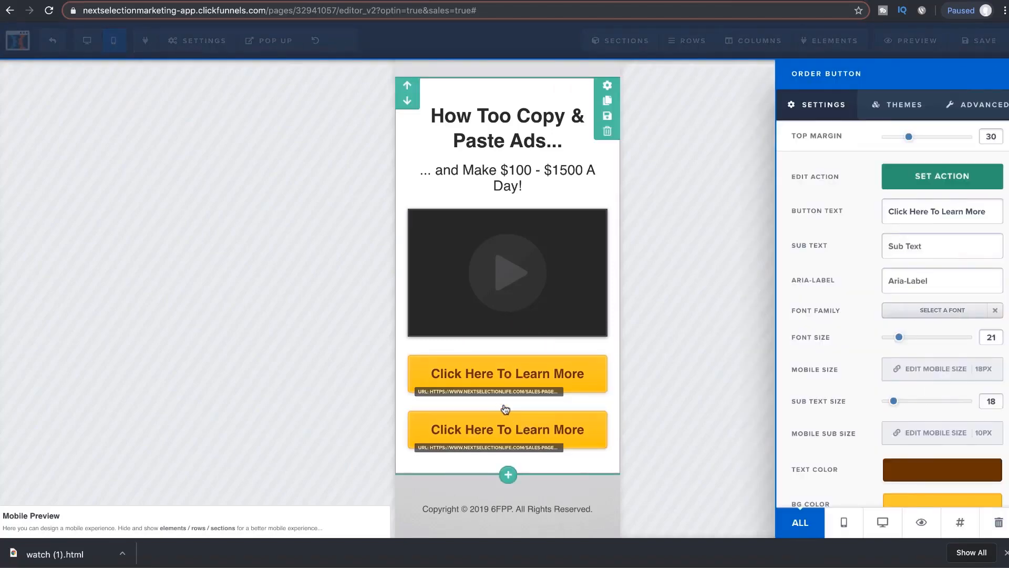
pyautogui.click(844, 526)
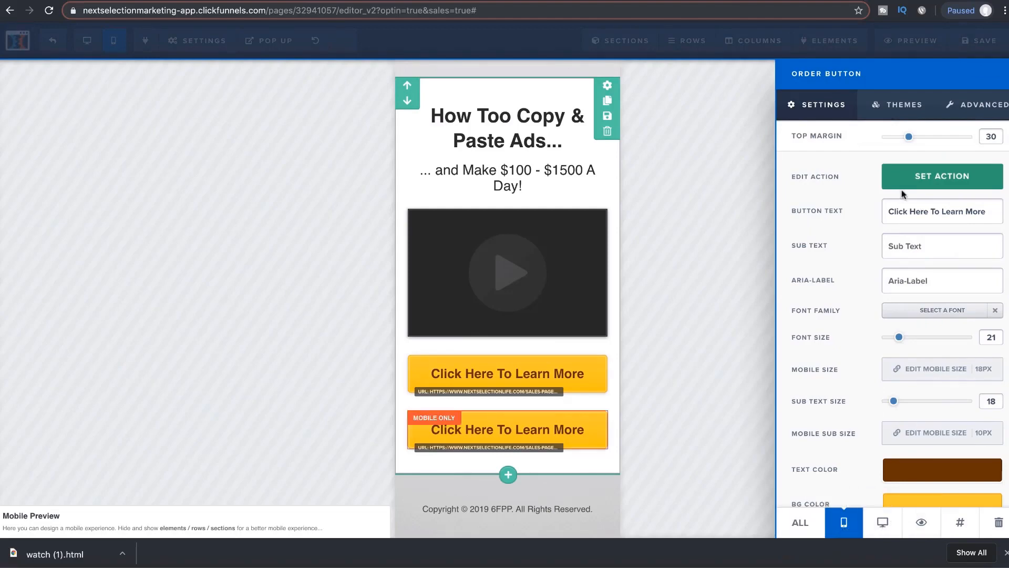
pyautogui.moveTo(899, 338)
pyautogui.mouseDown()
pyautogui.moveTo(886, 342)
pyautogui.moveTo(907, 343)
pyautogui.moveTo(893, 343)
pyautogui.mouseUp()
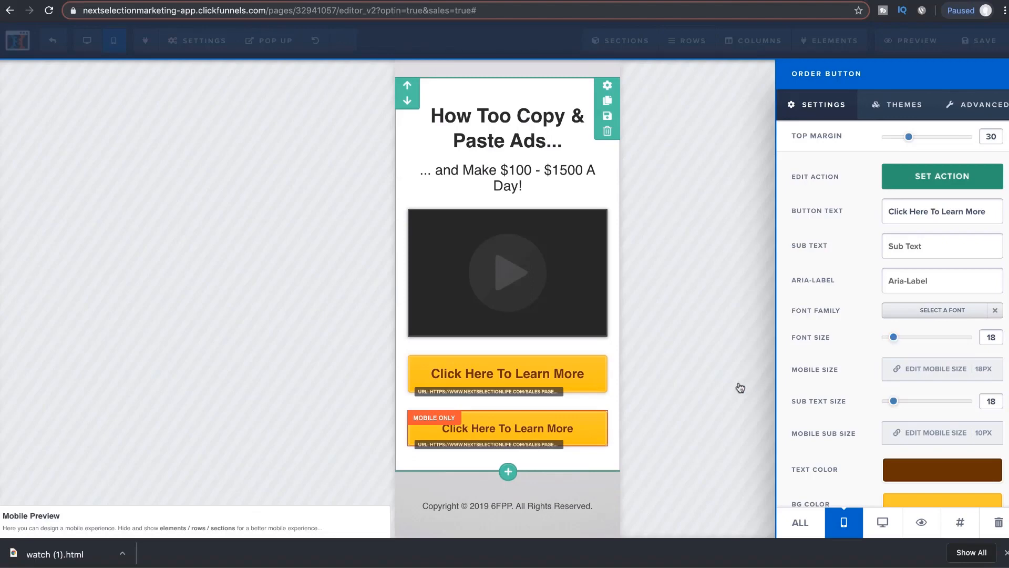
pyautogui.click(549, 390)
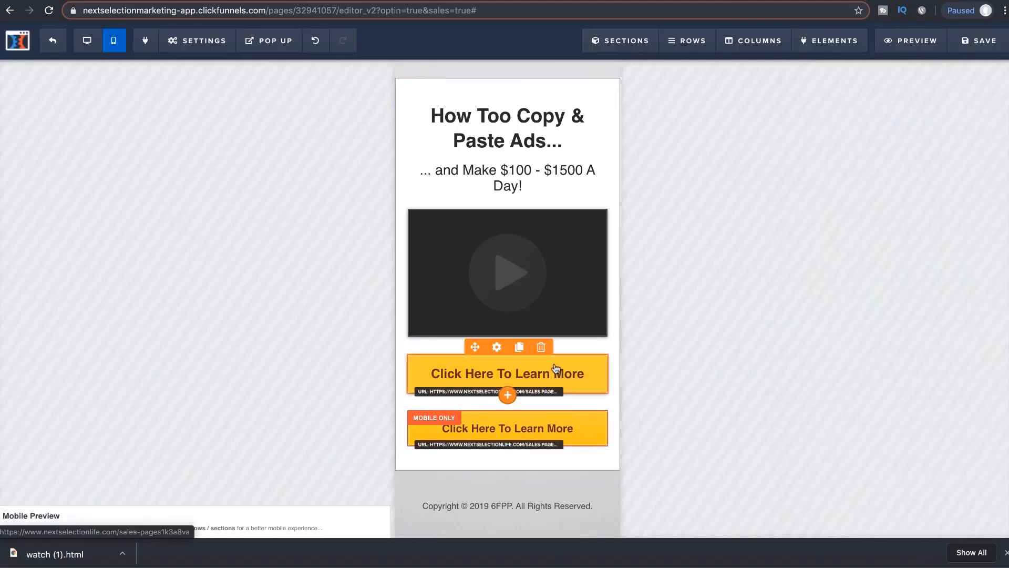
# Step: Delete the mobile-only duplicate button, keeping the original, and save the page
pyautogui.click(497, 349)
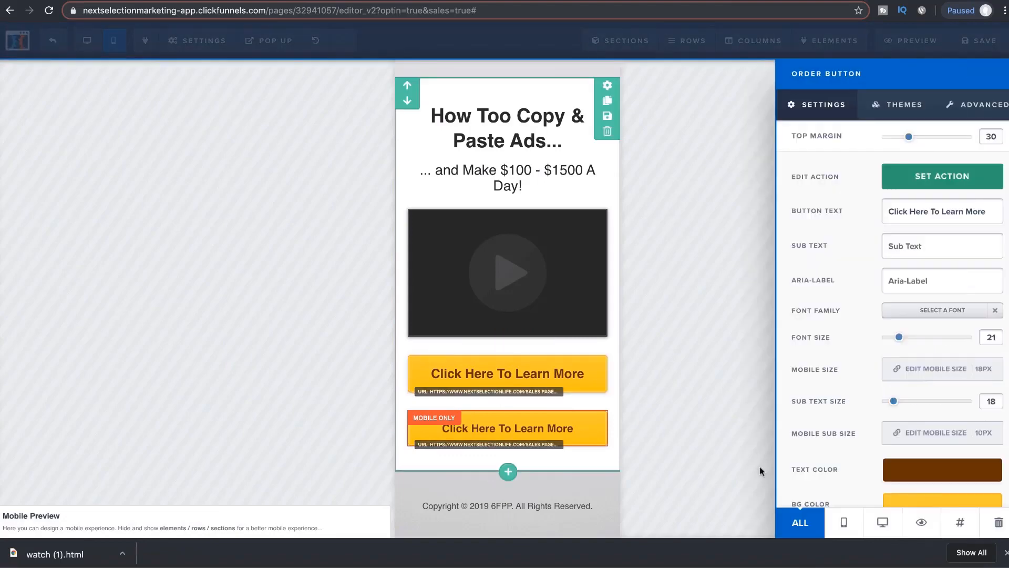
pyautogui.click(644, 345)
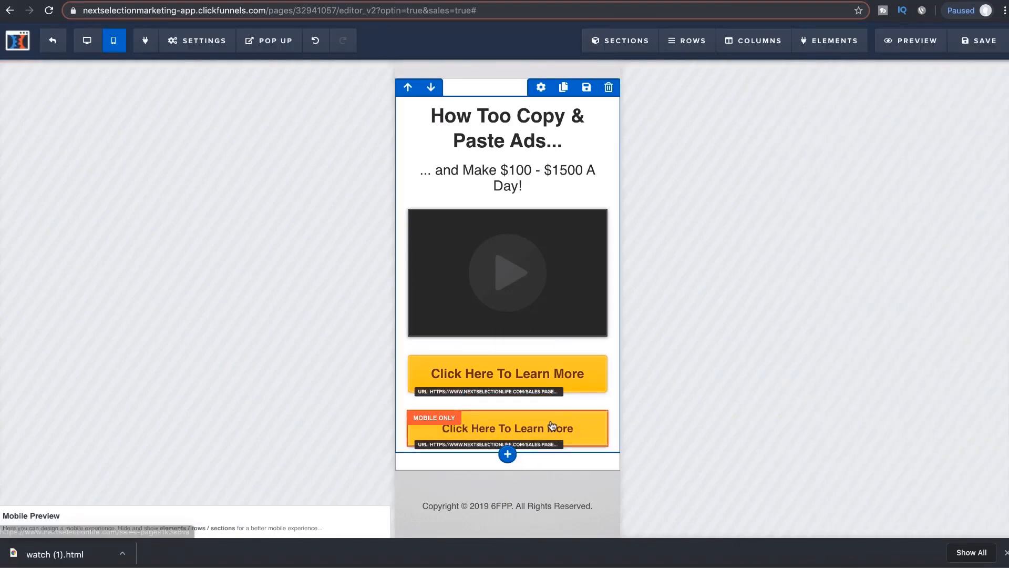
pyautogui.click(542, 403)
pyautogui.click(611, 79)
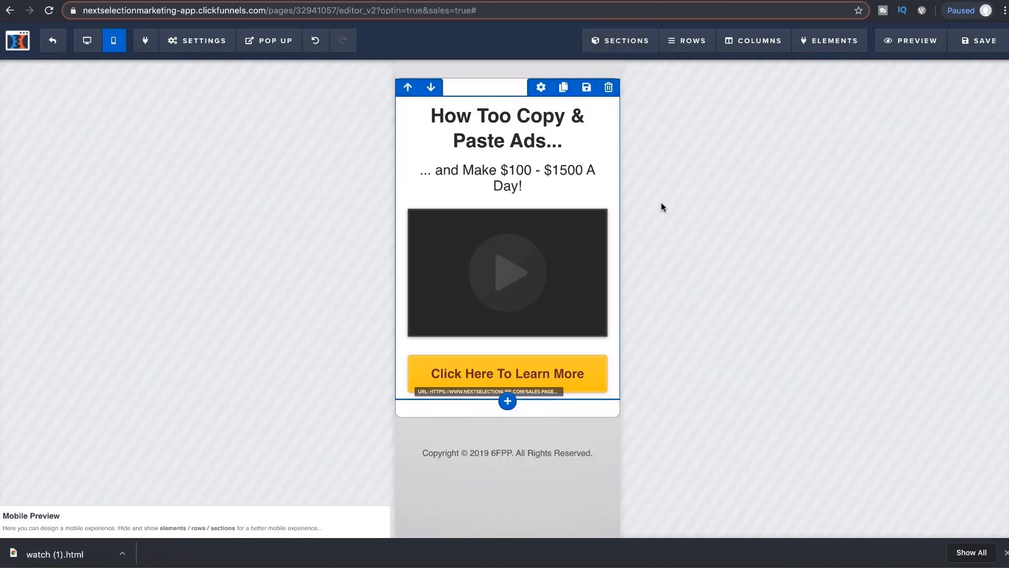
pyautogui.click(984, 41)
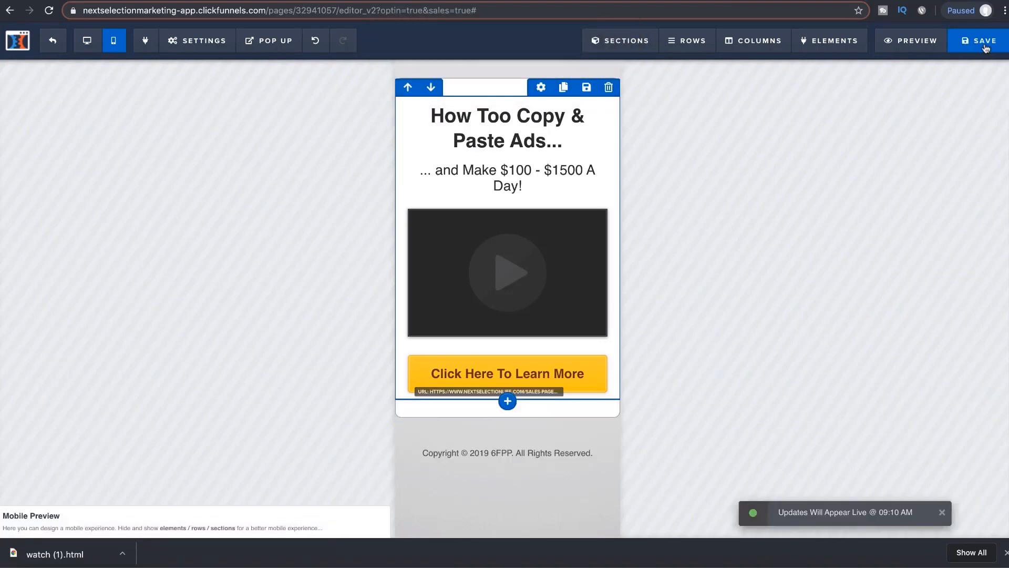
# Step: Exit to the Copy & Paste Ads step overview and glance through the Other Funnel Steps list
pyautogui.click(58, 46)
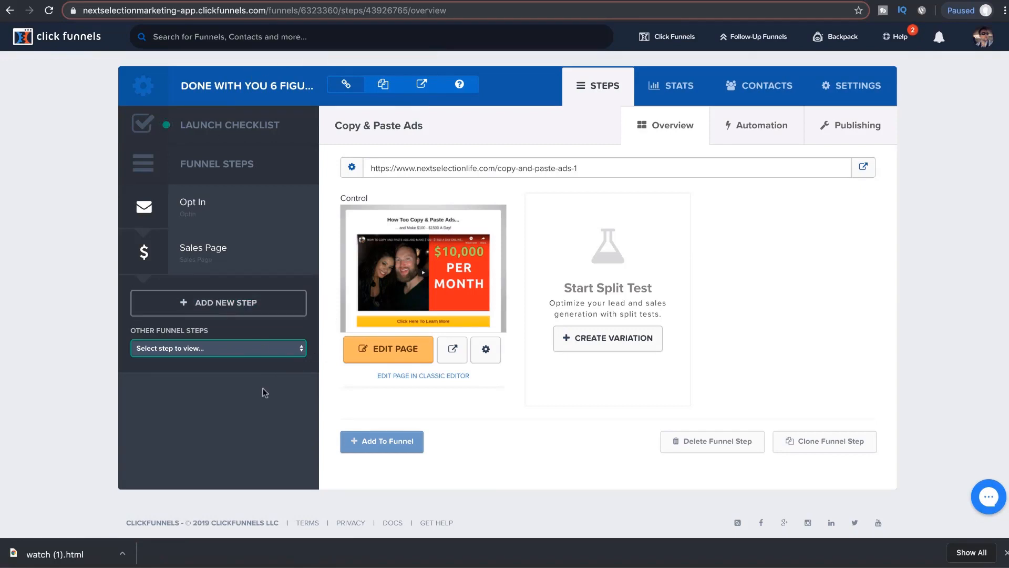
pyautogui.click(272, 354)
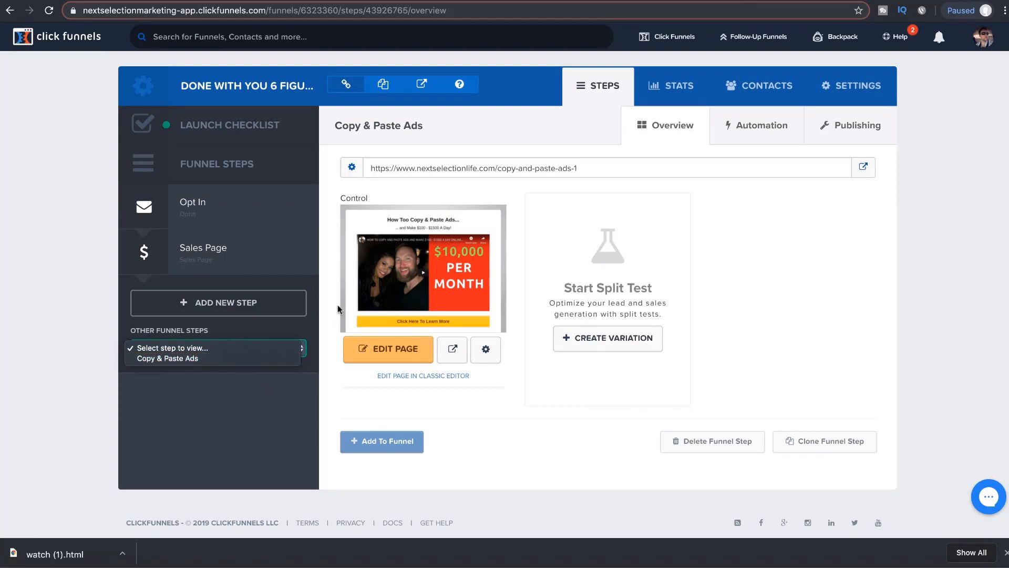
pyautogui.click(470, 421)
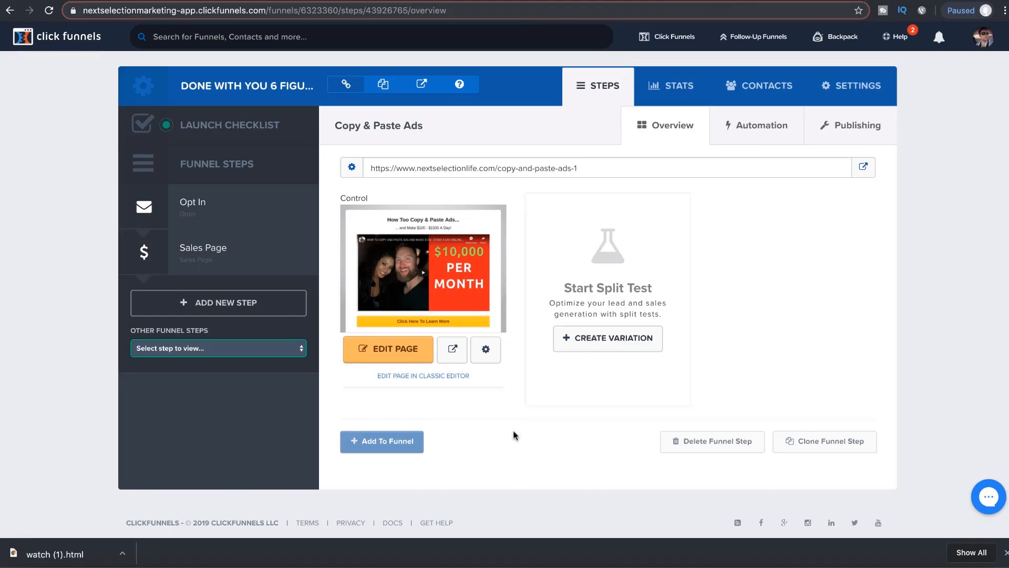
pyautogui.moveTo(840, 36)
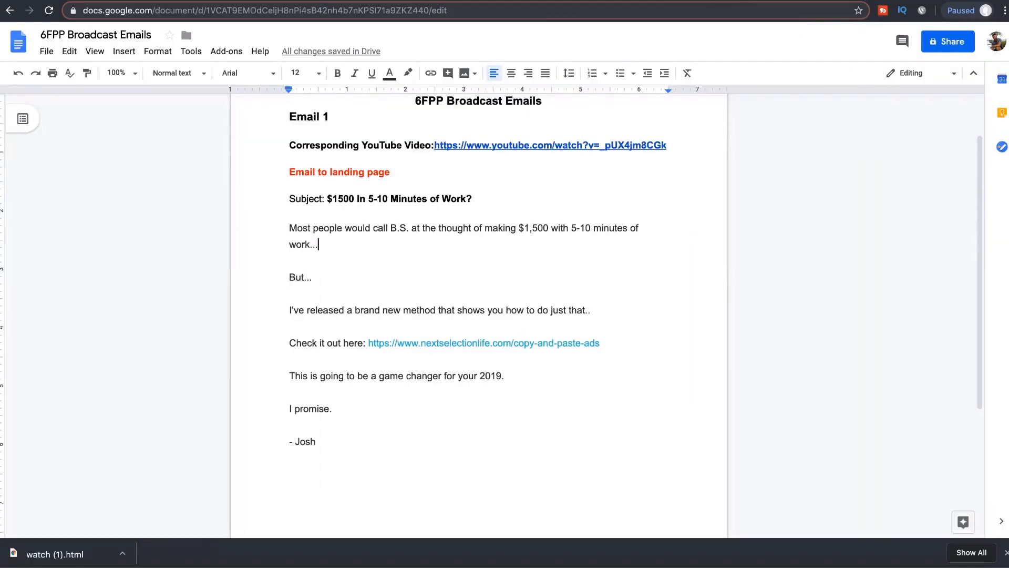
# Step: Scroll through Email 1 in the 6FPP Broadcast Emails doc back to the top
pyautogui.scroll(-4, 493, 300)
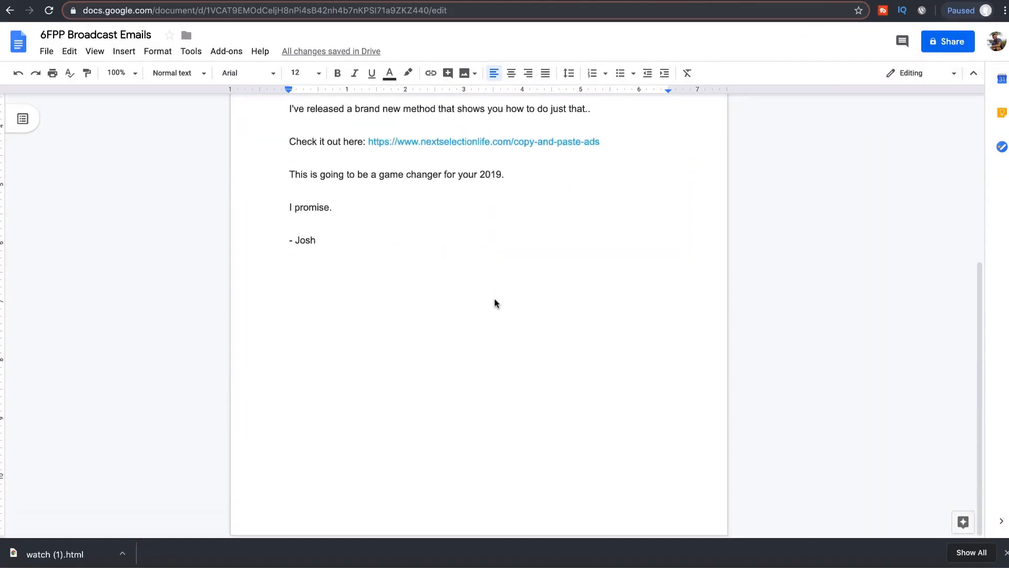
pyautogui.scroll(2, 495, 299)
pyautogui.scroll(3, 495, 299)
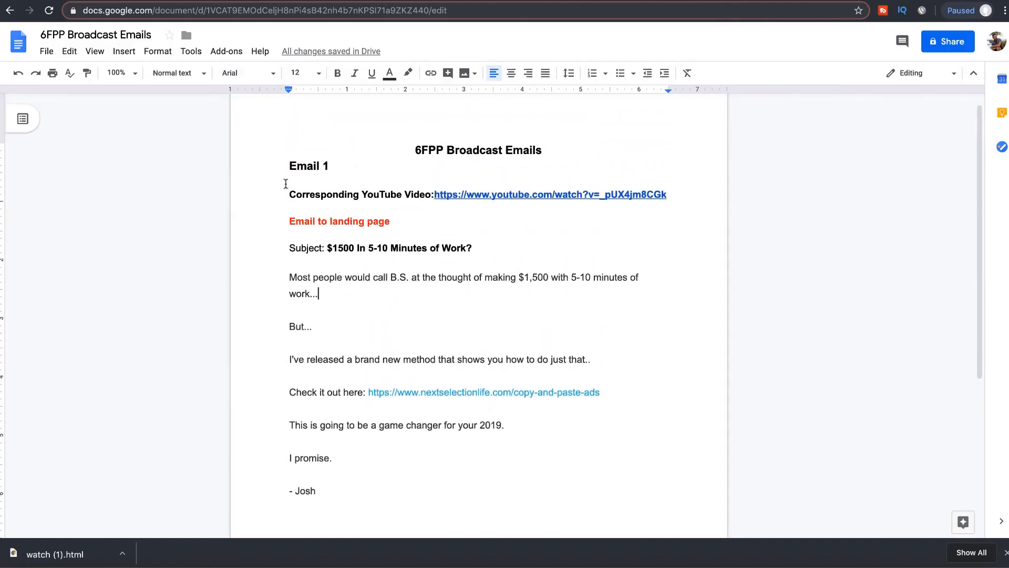